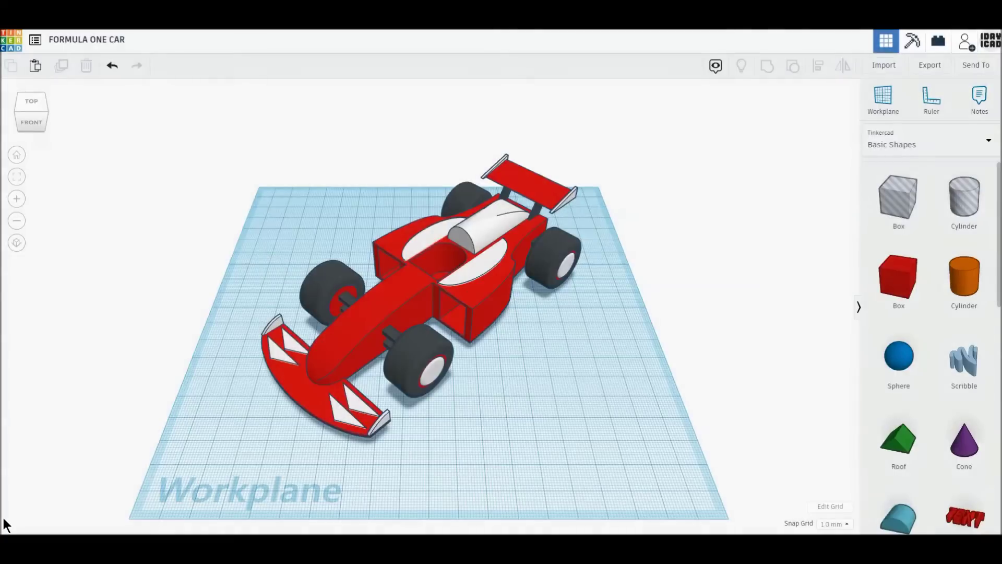
# Add a half-cylinder, a red box and a 64-sided hole cylinder to the workplane
pyautogui.moveTo(5, 518)
pyautogui.mouseDown(button='right')
pyautogui.moveTo(537, 524)
pyautogui.moveTo(35, 519)
pyautogui.moveTo(337, 523)
pyautogui.moveTo(729, 504)
pyautogui.moveTo(1, 503)
pyautogui.moveTo(53, 503)
pyautogui.moveTo(95, 520)
pyautogui.mouseUp(button='right')
pyautogui.scroll(2, 96, 320)
pyautogui.scroll(2, 96, 319)
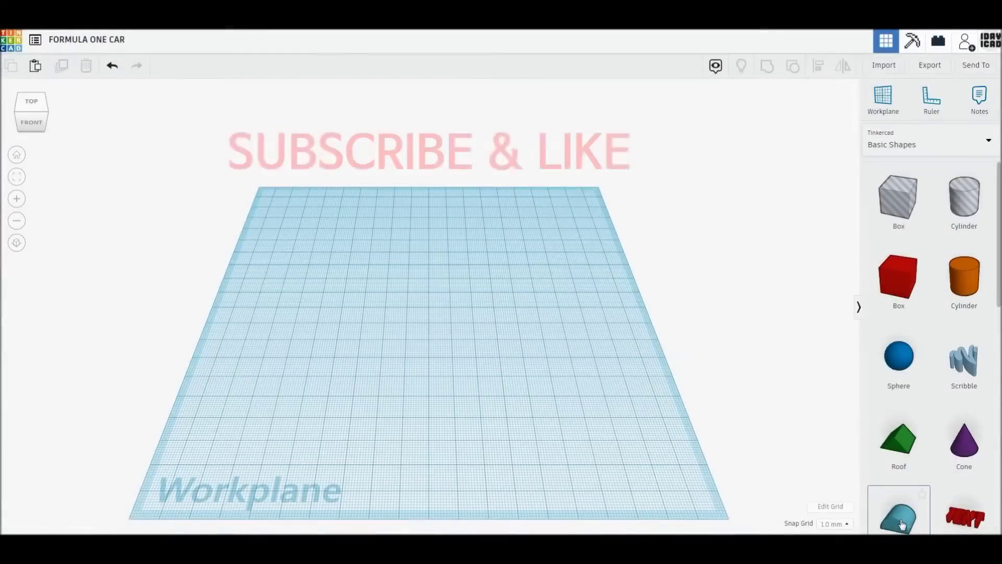
pyautogui.moveTo(901, 523); pyautogui.dragTo(487, 393)
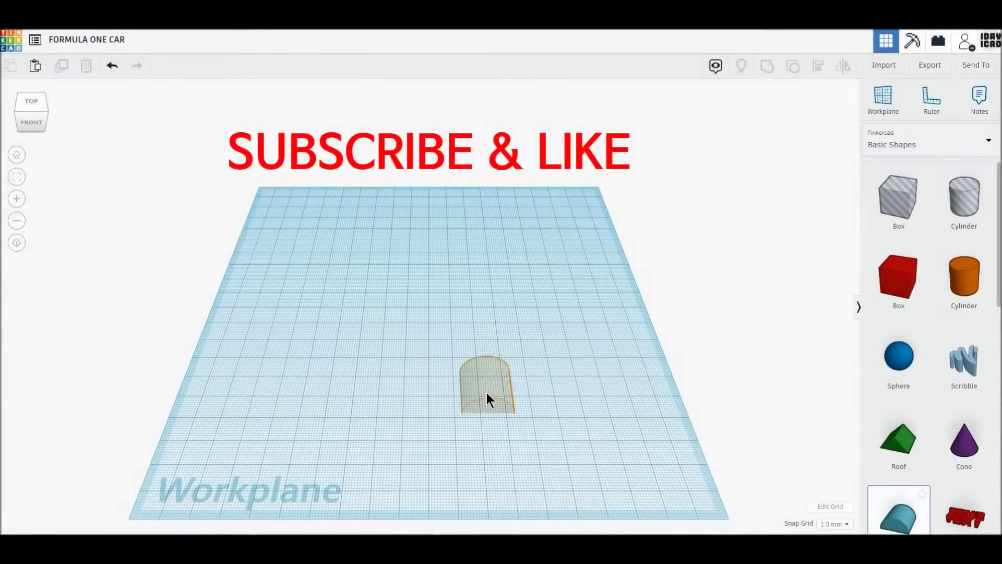
pyautogui.moveTo(891, 285); pyautogui.dragTo(578, 319)
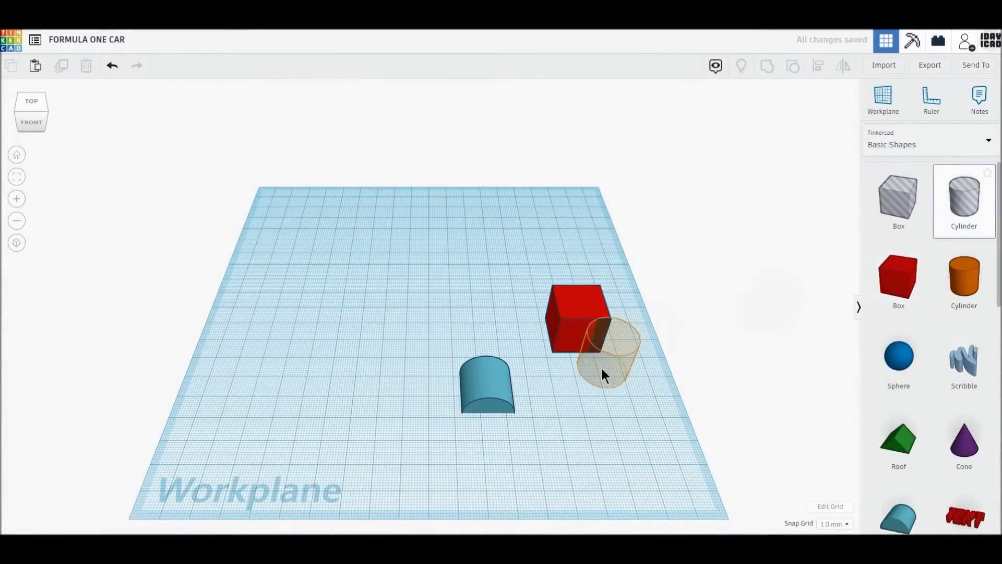
pyautogui.moveTo(964, 208); pyautogui.dragTo(606, 372)
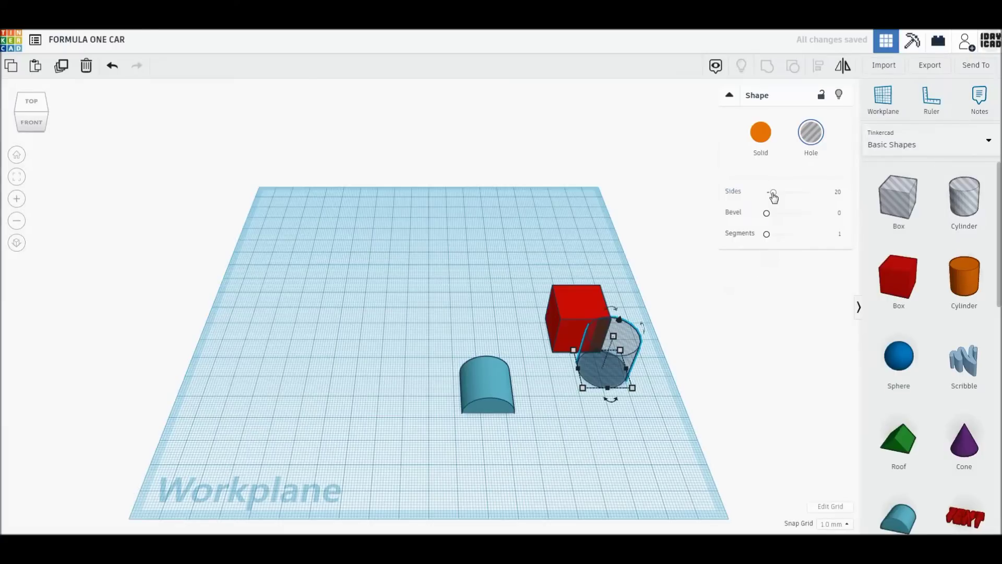
pyautogui.moveTo(773, 192); pyautogui.dragTo(831, 191)
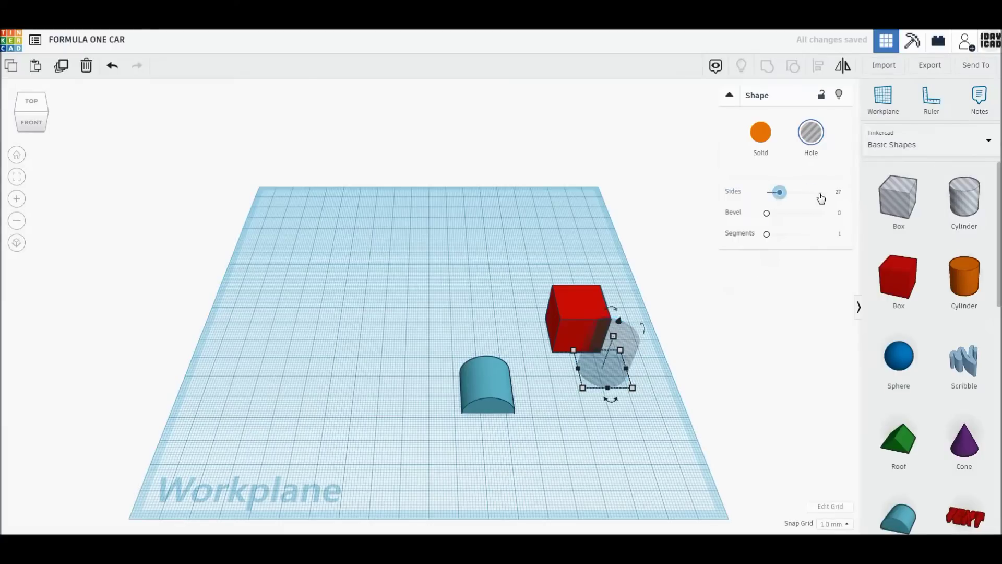
# Reposition the half-cylinder, rotate it -90°, and switch to an orthographic top view
pyautogui.click(492, 397)
pyautogui.moveTo(492, 397); pyautogui.dragTo(409, 351)
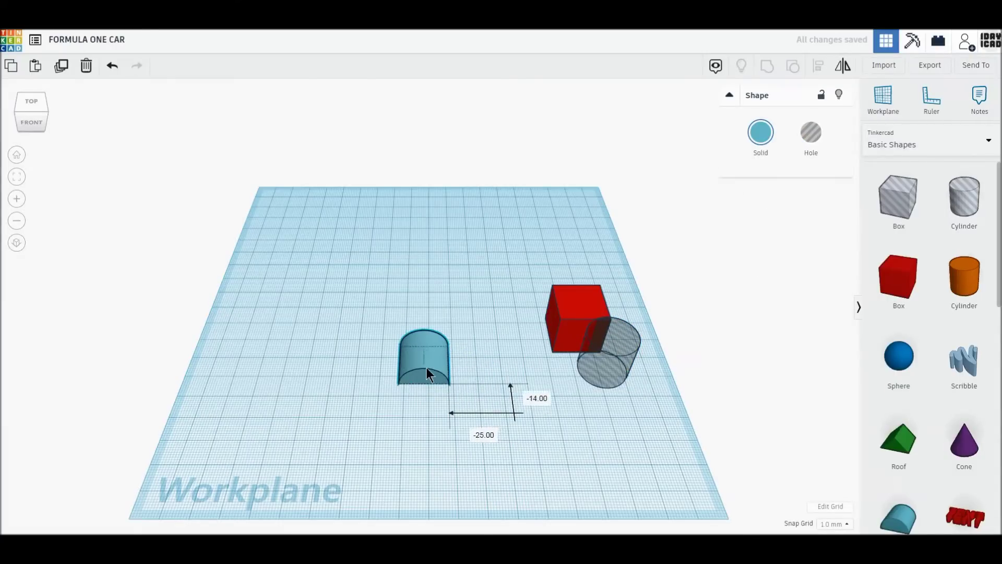
pyautogui.click(16, 243)
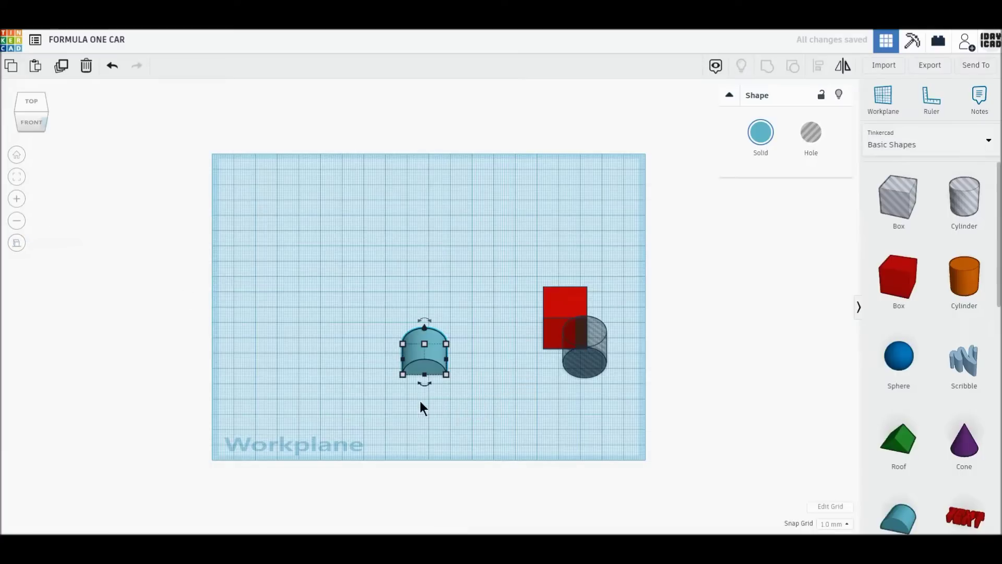
pyautogui.moveTo(424, 383); pyautogui.dragTo(452, 362)
pyautogui.click(31, 101)
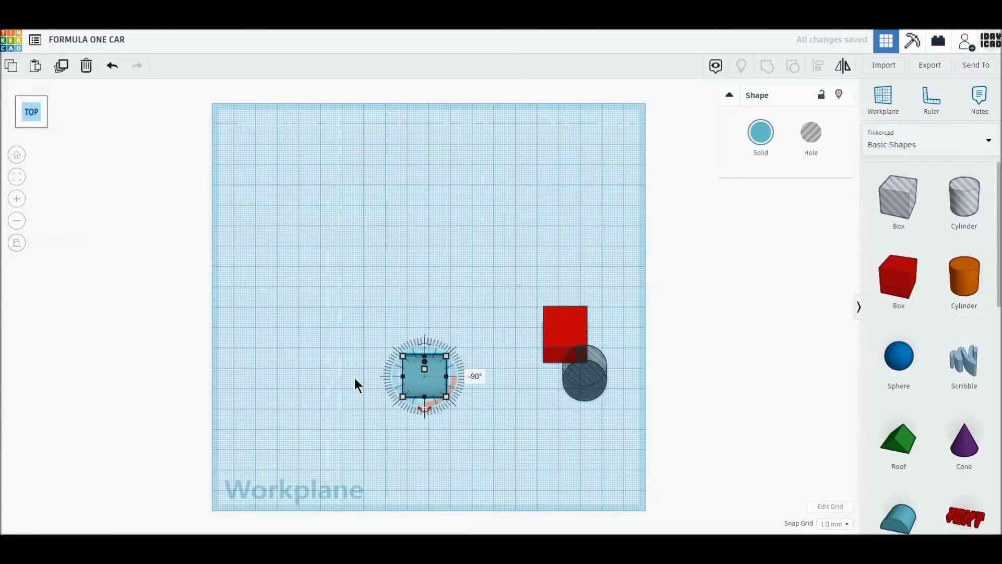
# Stretch the blue half-cylinder into a long bar
pyautogui.click(355, 378)
pyautogui.scroll(5, 430, 448)
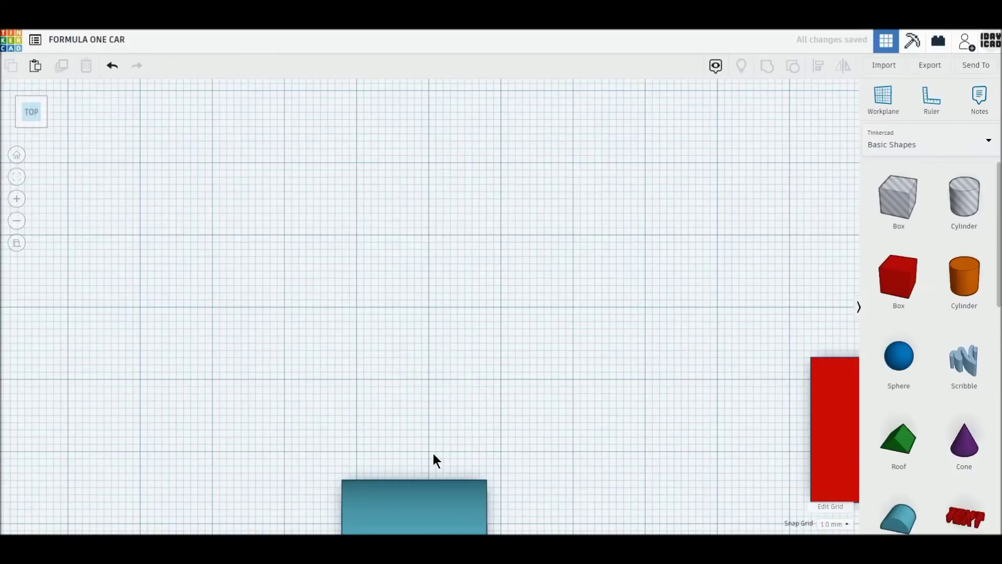
pyautogui.scroll(-5, 432, 452)
pyautogui.scroll(1, 434, 455)
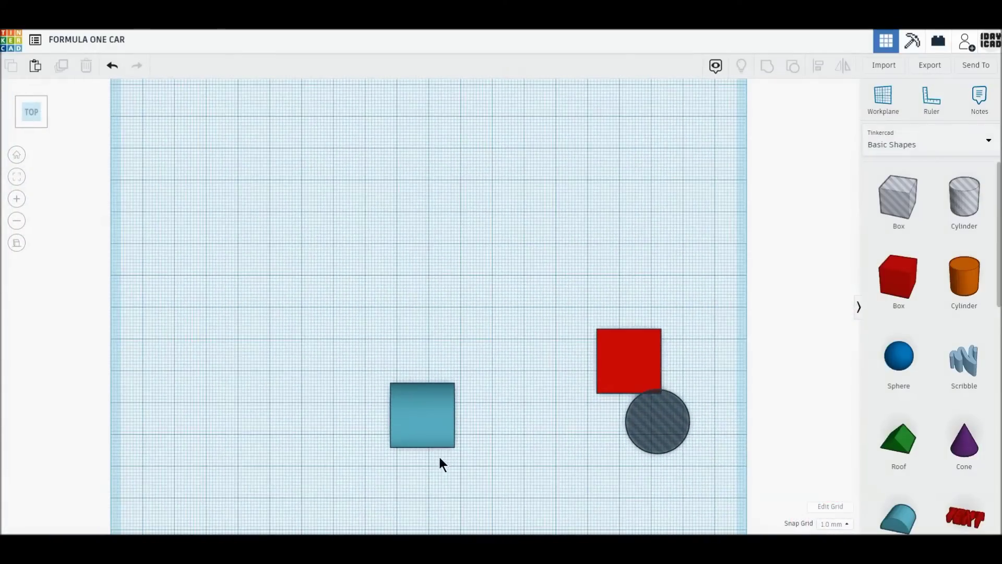
pyautogui.click(438, 439)
pyautogui.moveTo(440, 446); pyautogui.dragTo(447, 458)
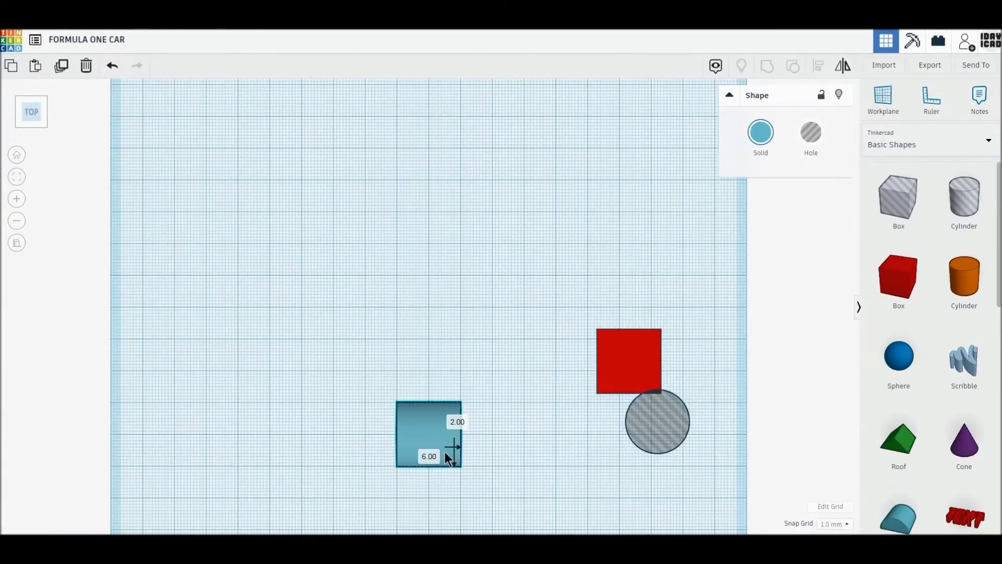
pyautogui.moveTo(431, 401); pyautogui.dragTo(424, 114)
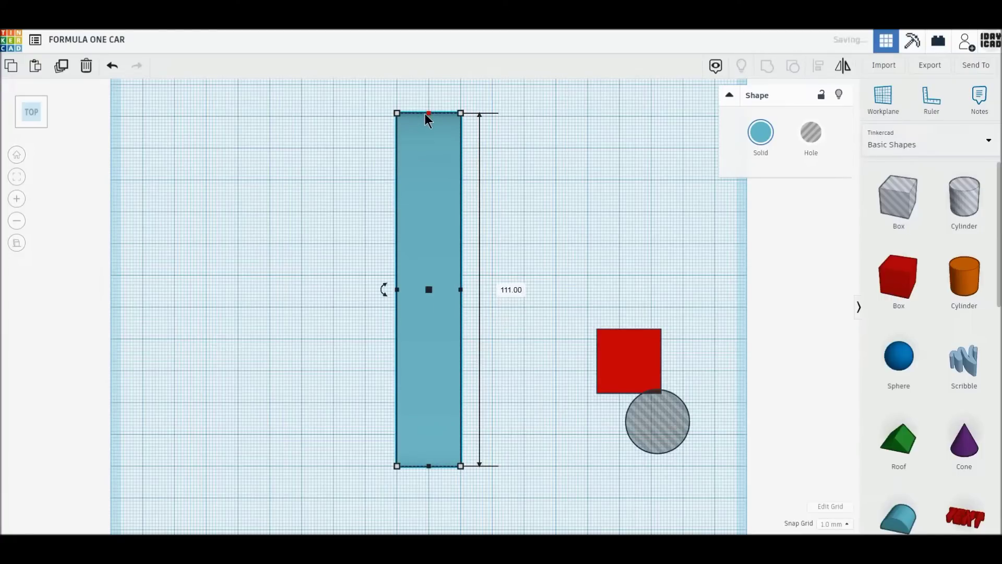
# Set the bar length to exactly 120 mm and shift it down about 9 mm
pyautogui.click(511, 290)
pyautogui.write('120')
pyautogui.press('Return')
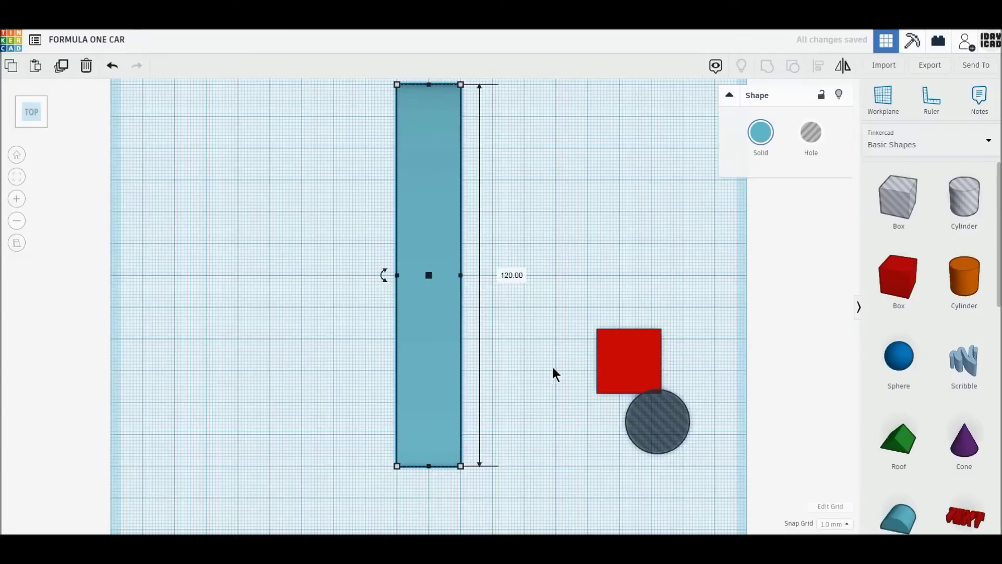
pyautogui.moveTo(439, 395); pyautogui.dragTo(439, 427)
pyautogui.click(561, 422)
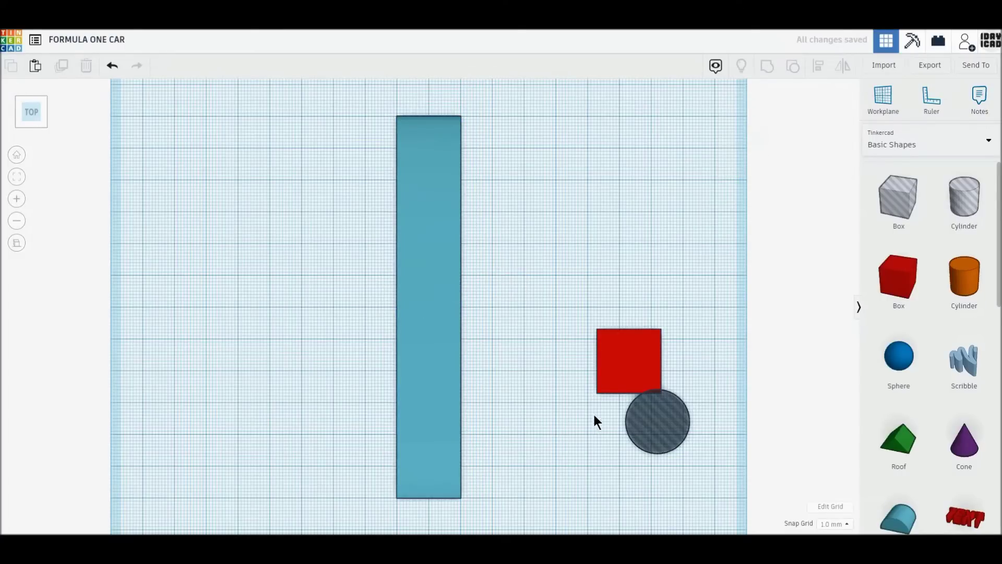
# Overlap the hole cylinder with the red box and group them into an arched shape
pyautogui.click(621, 371)
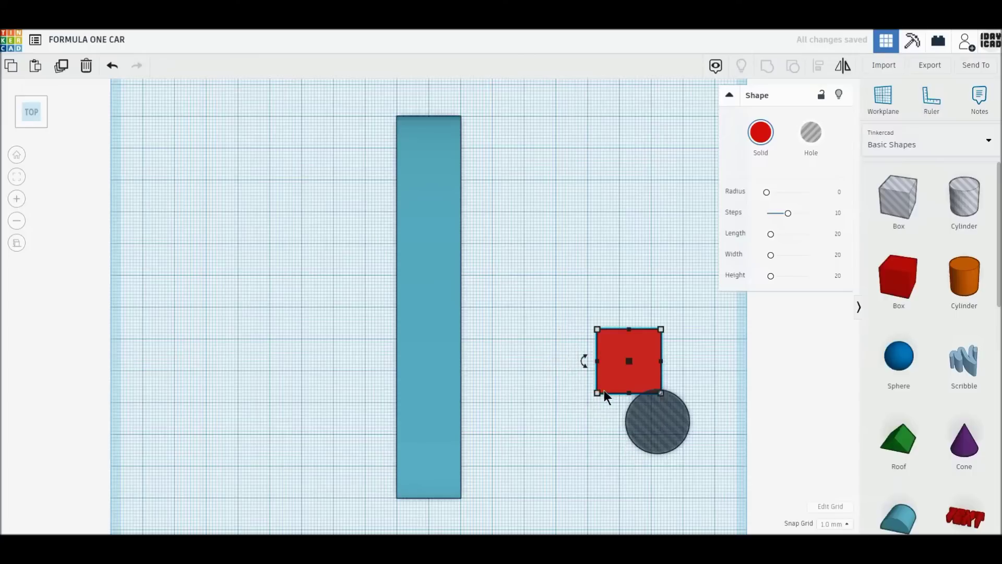
pyautogui.moveTo(666, 425); pyautogui.dragTo(646, 414)
pyautogui.moveTo(642, 358); pyautogui.dragTo(635, 367)
pyautogui.scroll(2, 605, 433)
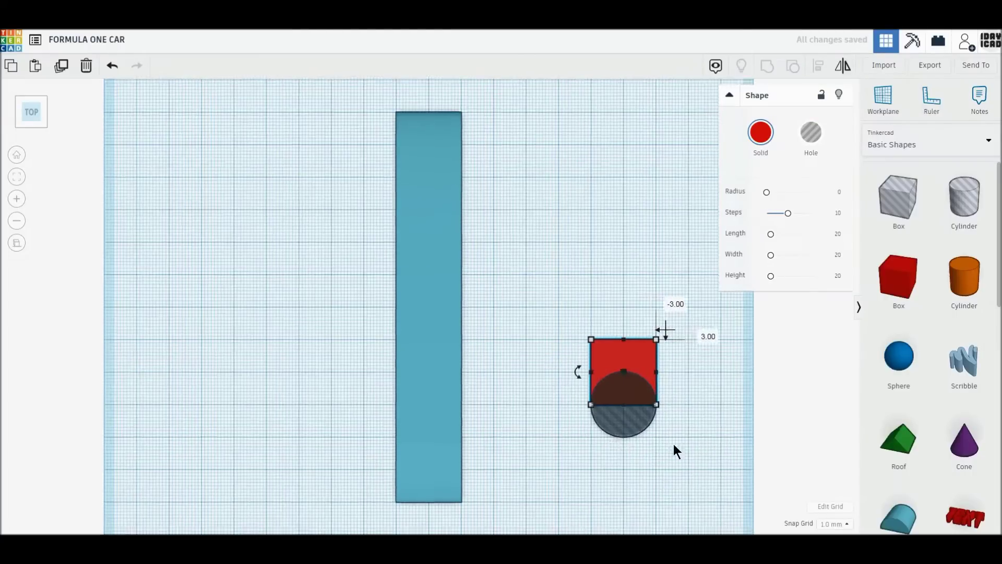
pyautogui.moveTo(646, 425); pyautogui.dragTo(556, 406, button='middle')
pyautogui.moveTo(448, 234); pyautogui.dragTo(633, 455)
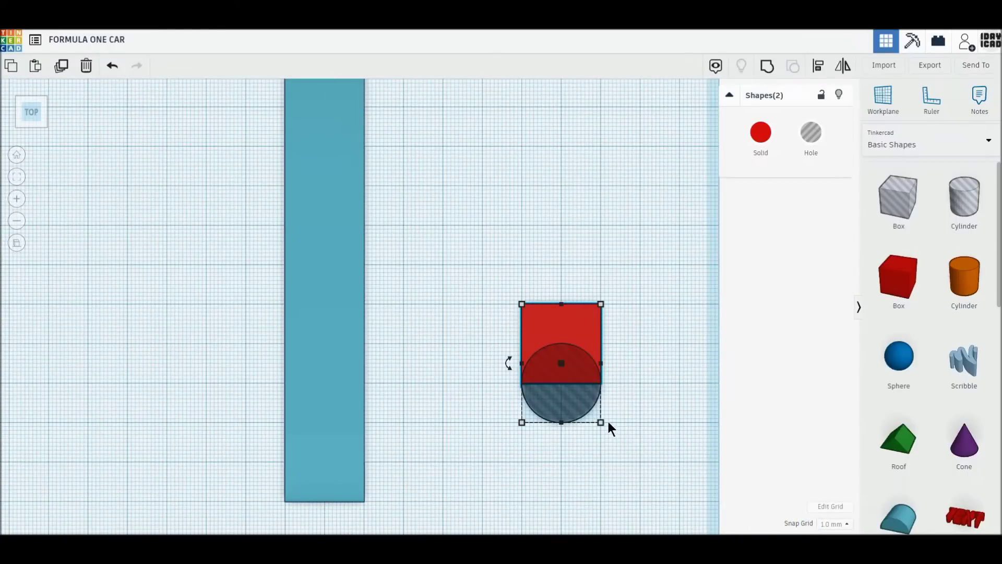
pyautogui.click(766, 66)
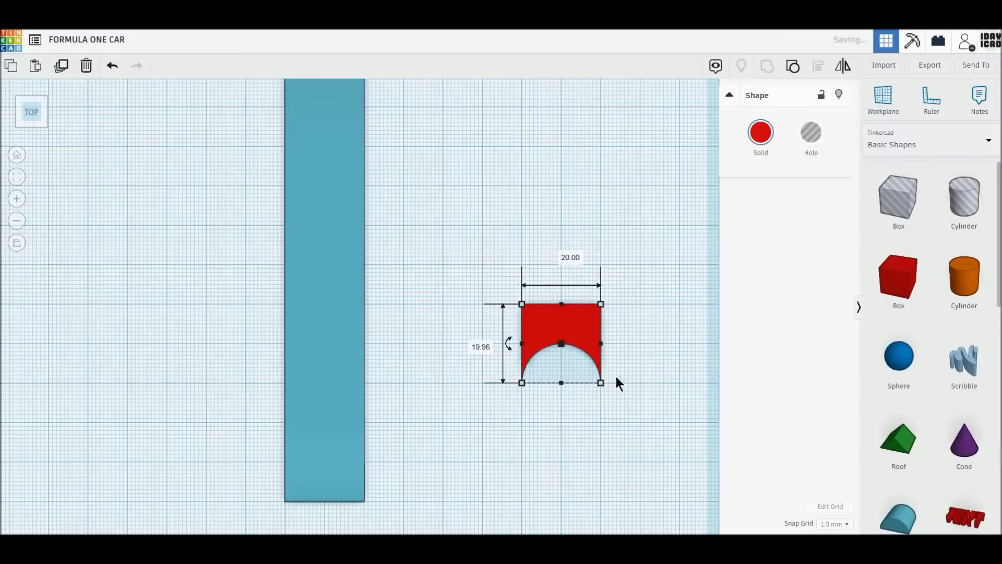
# Give the arched shape a 20 mm height, rotate it 180°, and make it a hole
pyautogui.click(601, 382)
pyautogui.click(658, 346)
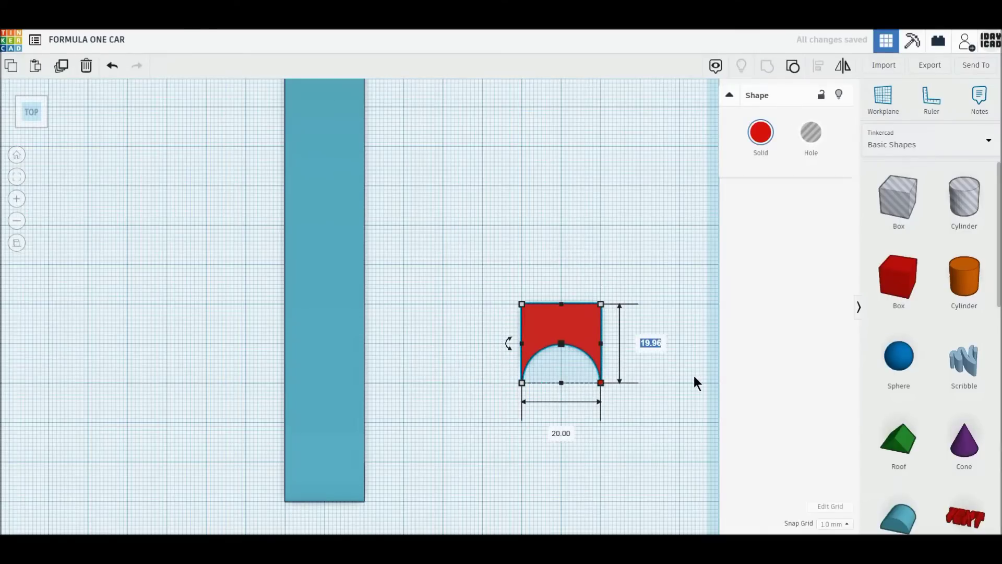
pyautogui.write('20')
pyautogui.press('Return')
pyautogui.moveTo(508, 343)
pyautogui.mouseDown()
pyautogui.moveTo(591, 313)
pyautogui.moveTo(603, 336)
pyautogui.mouseUp()
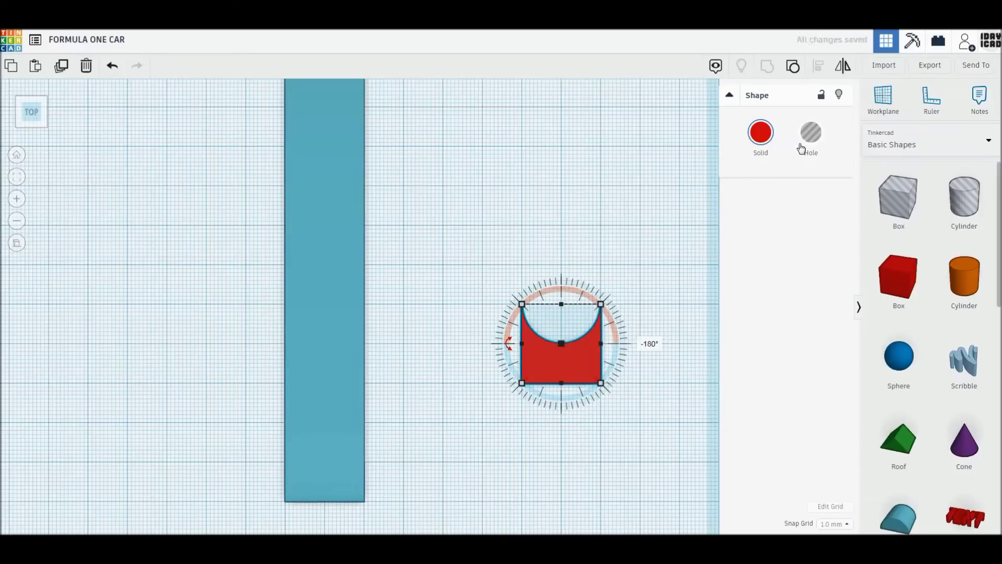
pyautogui.click(815, 134)
# Line the arched hole up with the bottom end of the blue bar
pyautogui.moveTo(580, 358); pyautogui.dragTo(334, 509)
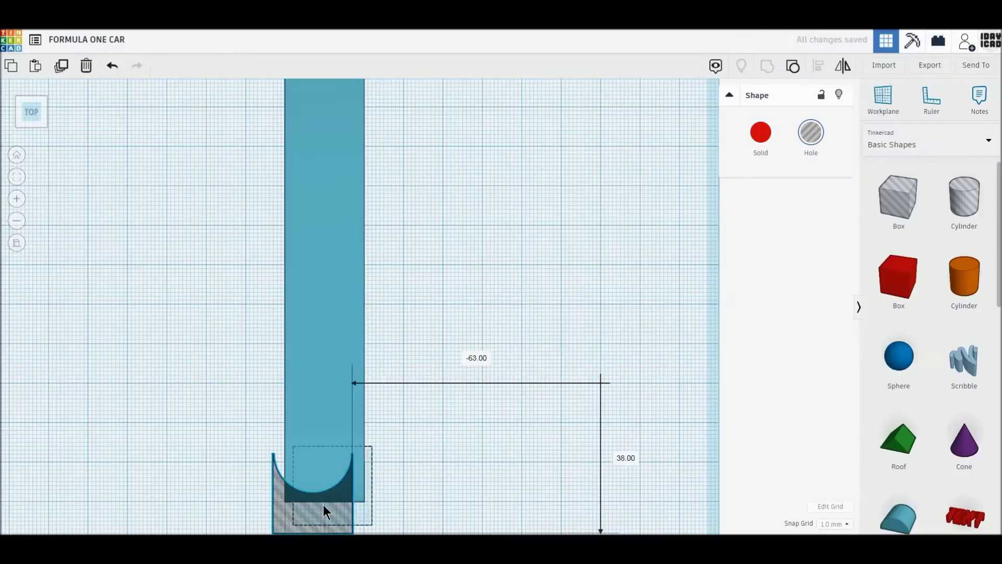
pyautogui.press('Right')
pyautogui.press('Right')
pyautogui.press('Down')
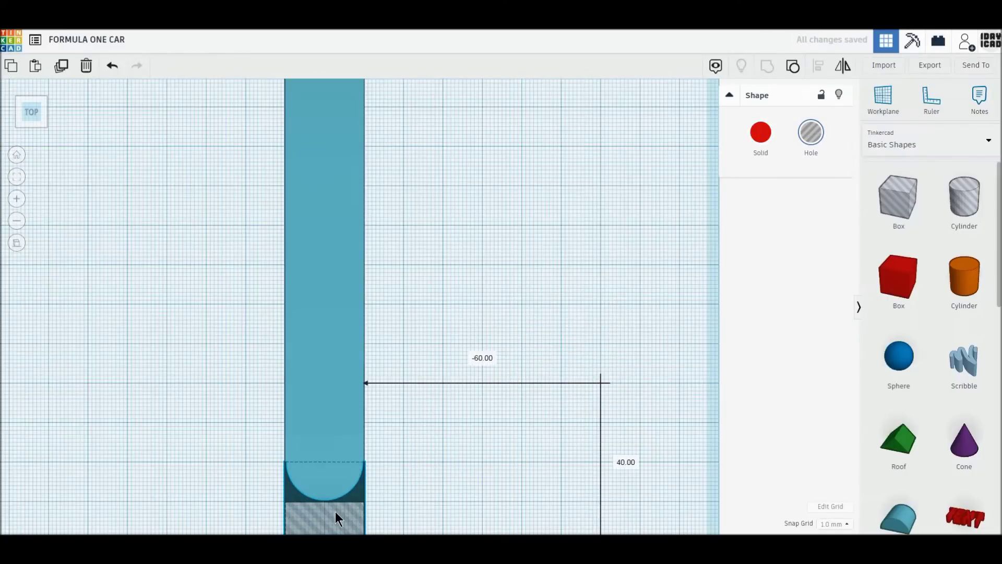
pyautogui.click(461, 420)
pyautogui.scroll(-2, 461, 420)
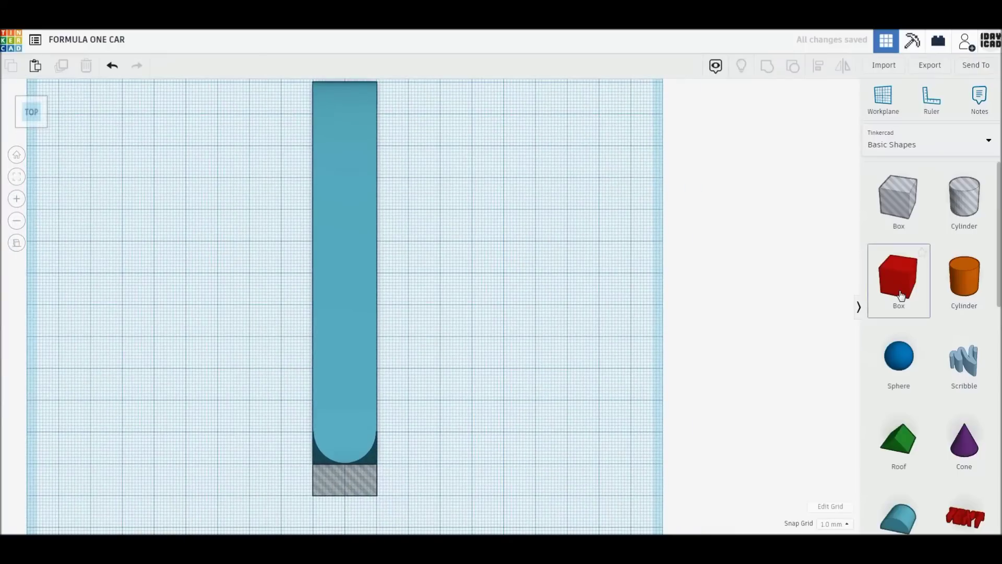
# Place a red box with a smooth hole cylinder over its top-right corner
pyautogui.moveTo(898, 276); pyautogui.dragTo(537, 308)
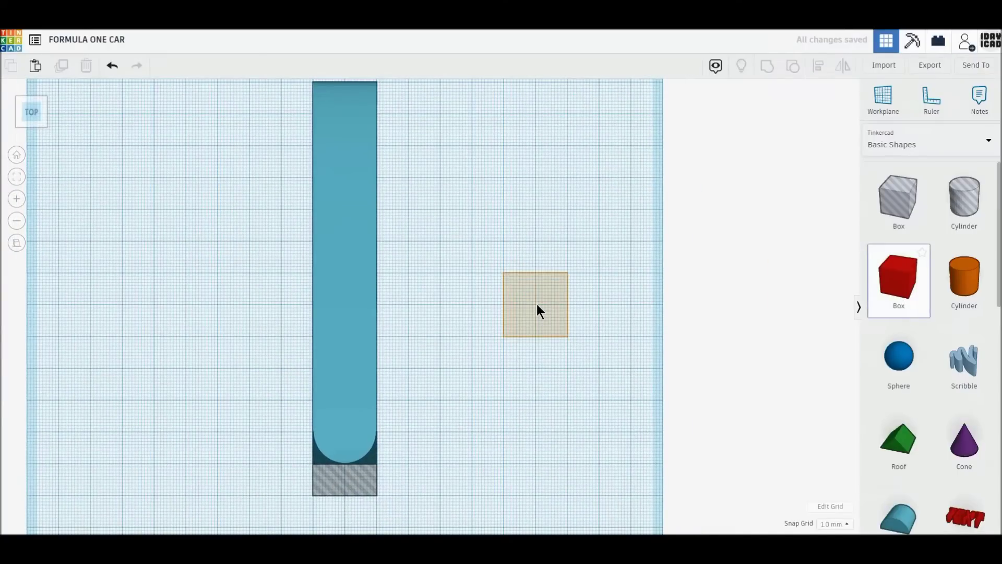
pyautogui.click(537, 304)
pyautogui.click(964, 198)
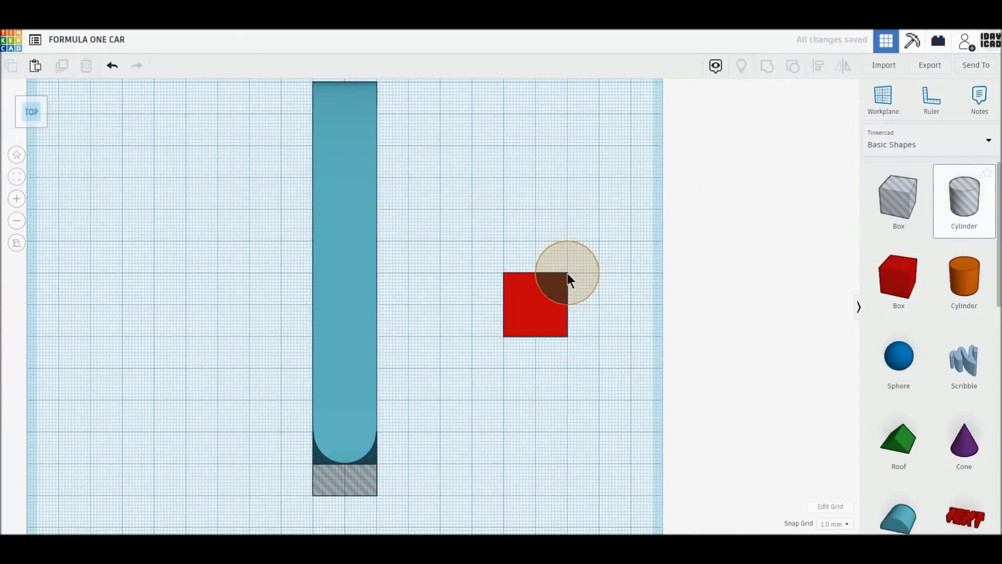
pyautogui.click(566, 274)
pyautogui.moveTo(773, 192); pyautogui.dragTo(843, 191)
# Add a 64-sided orange cylinder at the box's lower right and group all three into one red shape
pyautogui.click(964, 281)
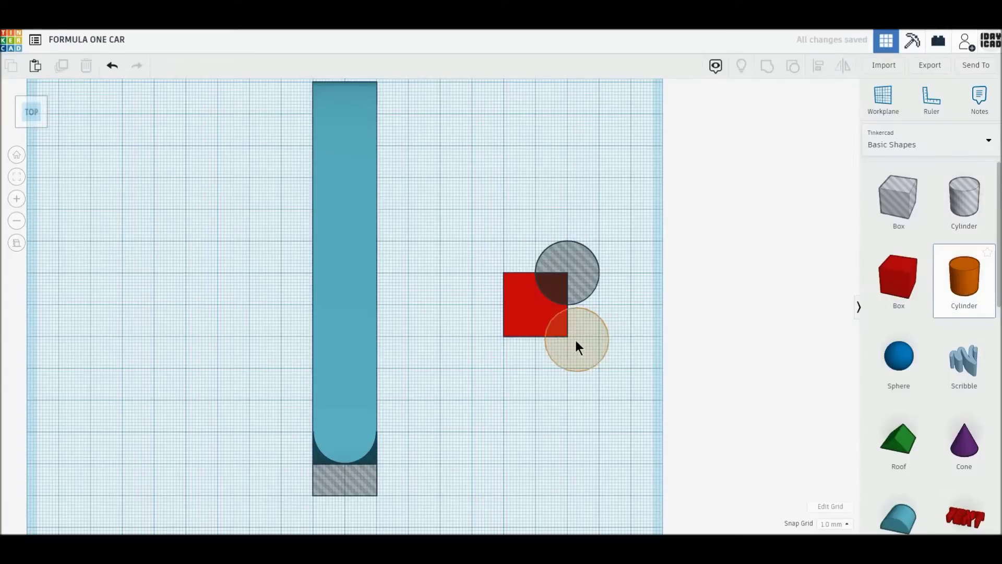
pyautogui.click(568, 336)
pyautogui.moveTo(773, 192); pyautogui.dragTo(841, 191)
pyautogui.moveTo(465, 208); pyautogui.dragTo(627, 370)
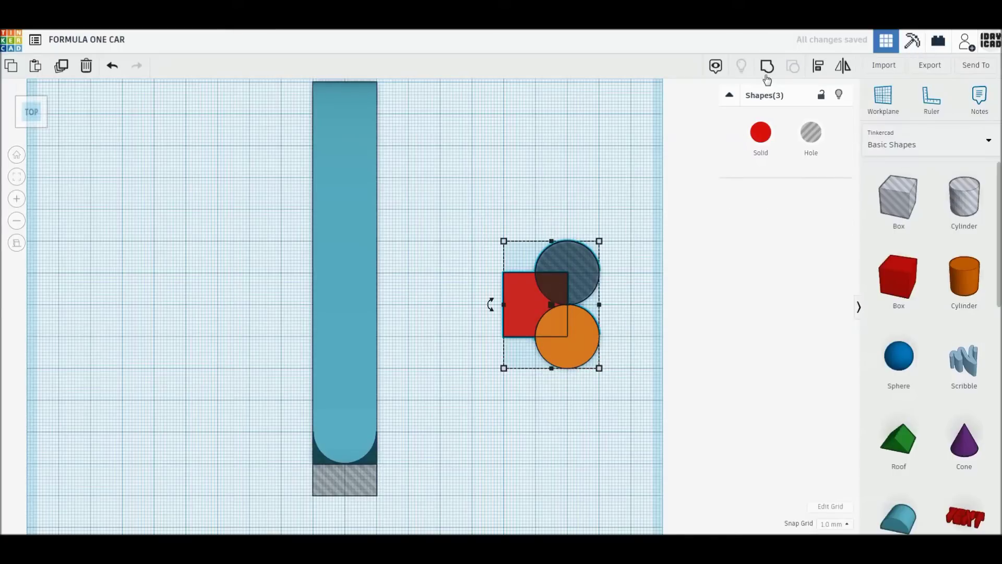
pyautogui.click(767, 66)
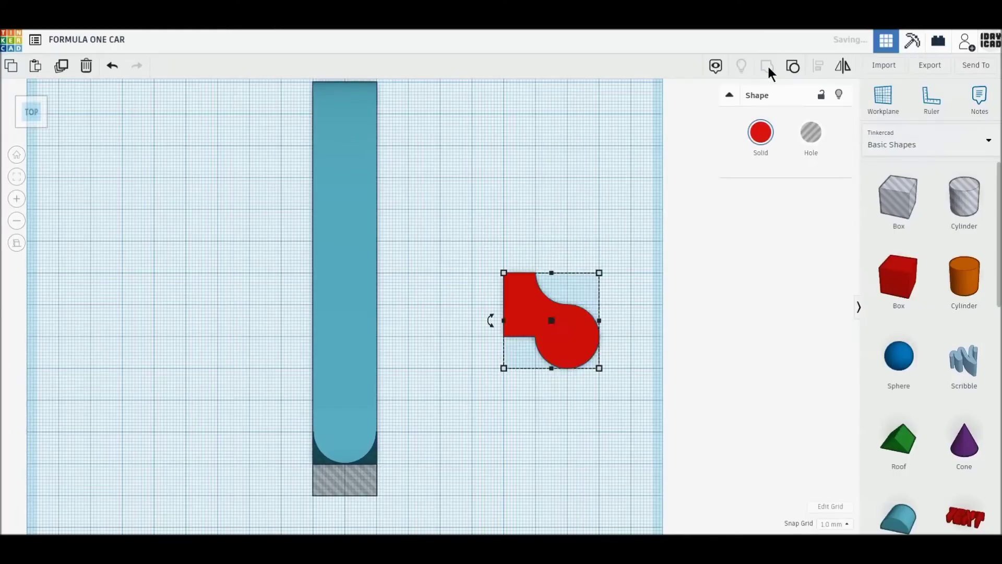
# Add a new box, make the earlier red shape a hole, and group them into a curved piece
pyautogui.click(898, 277)
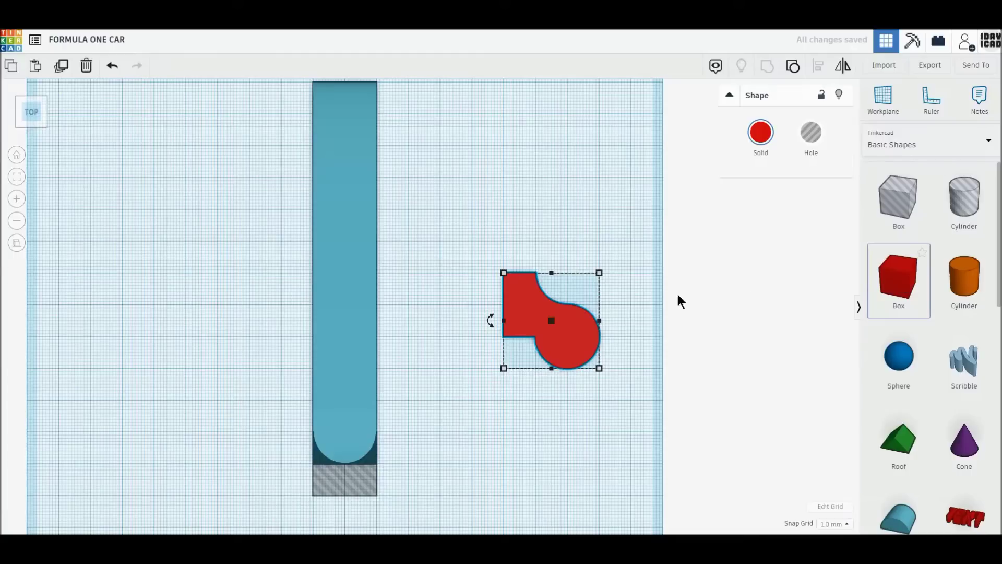
pyautogui.click(566, 304)
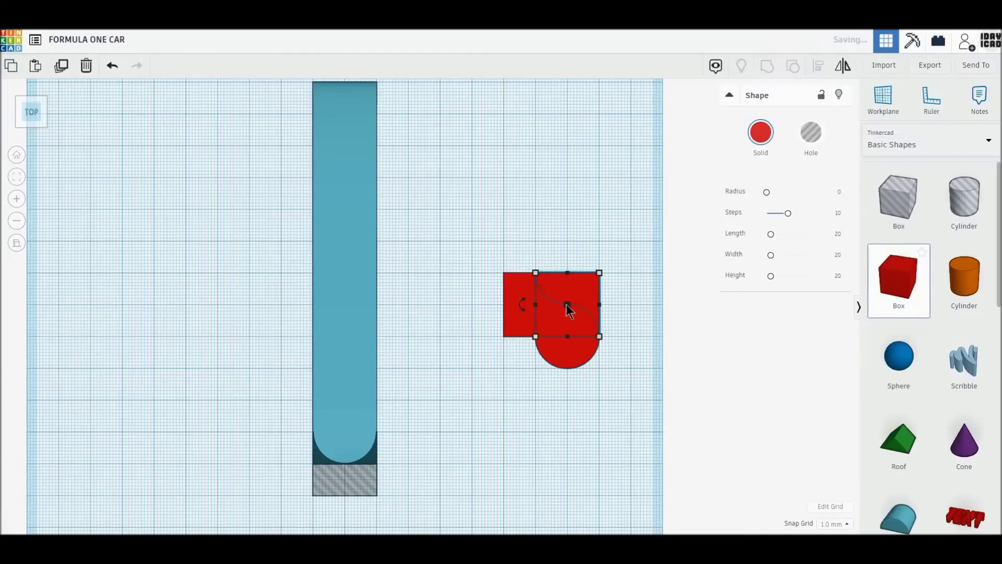
pyautogui.click(505, 309)
pyautogui.click(811, 132)
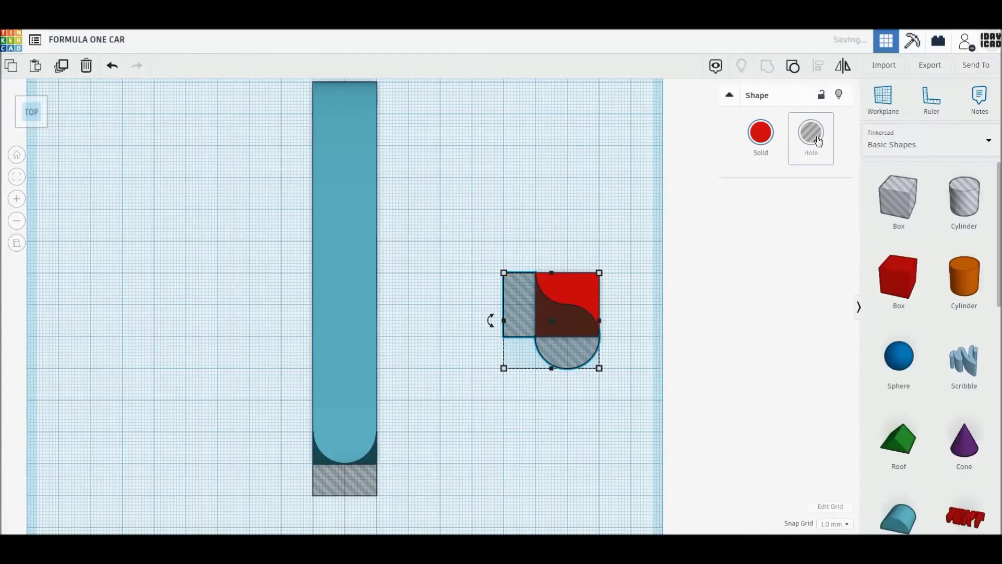
pyautogui.moveTo(472, 233); pyautogui.dragTo(624, 368)
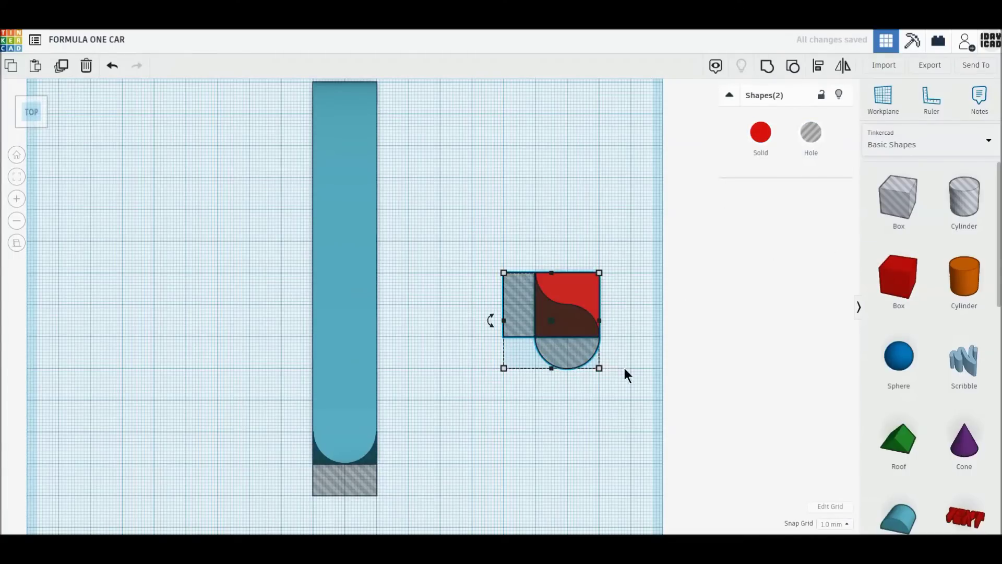
pyautogui.click(767, 66)
pyautogui.click(898, 276)
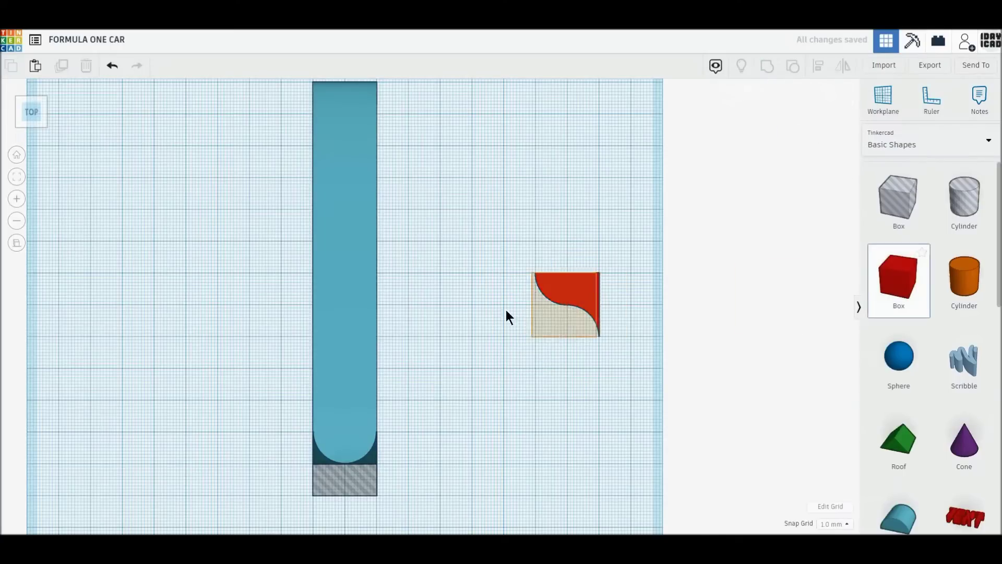
# Place a new box beside the blue bar and enlarge it to about 60 by 70
pyautogui.click(409, 247)
pyautogui.moveTo(500, 211); pyautogui.dragTo(646, 309, button='middle')
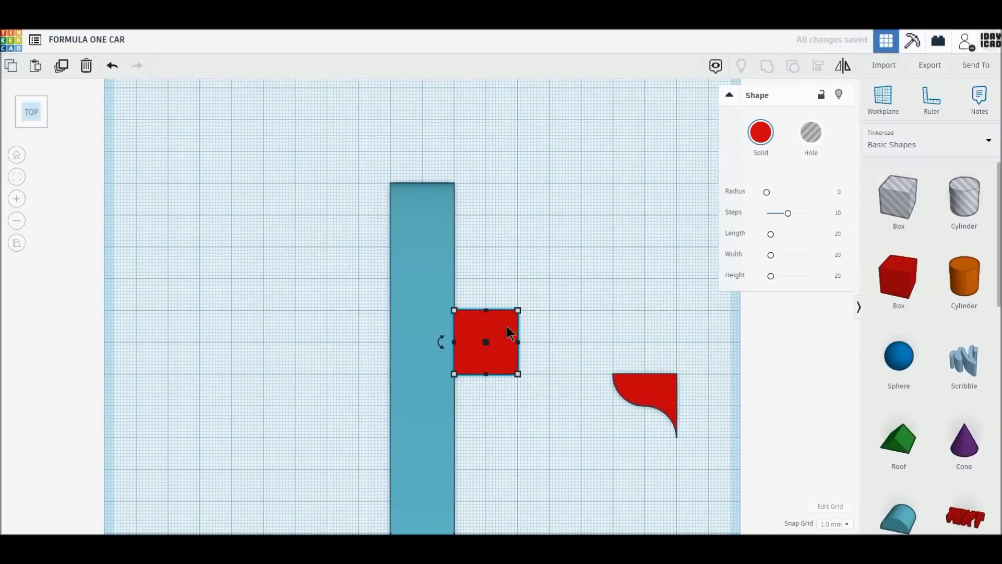
pyautogui.moveTo(455, 311); pyautogui.dragTo(328, 152)
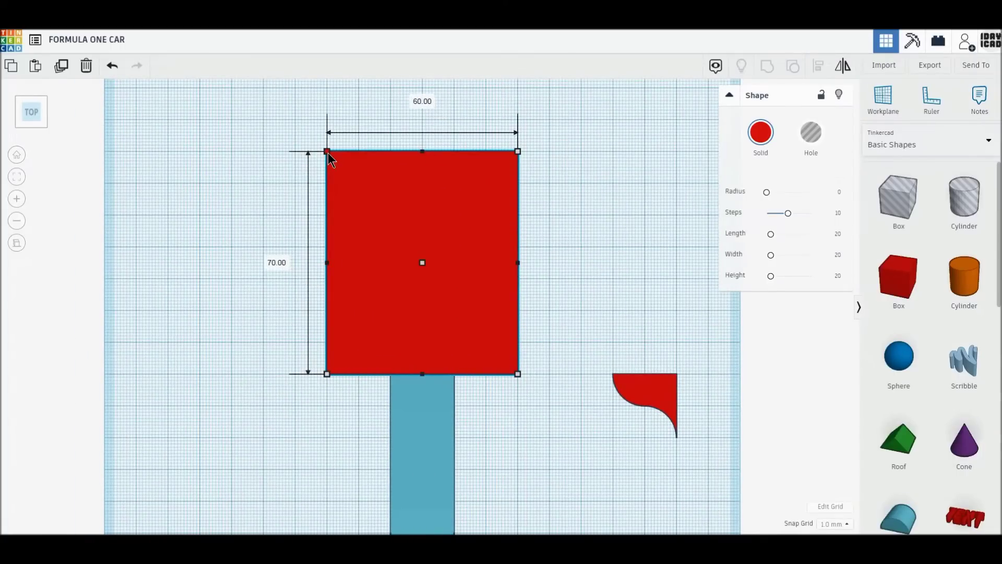
pyautogui.click(592, 296)
pyautogui.scroll(-3, 591, 296)
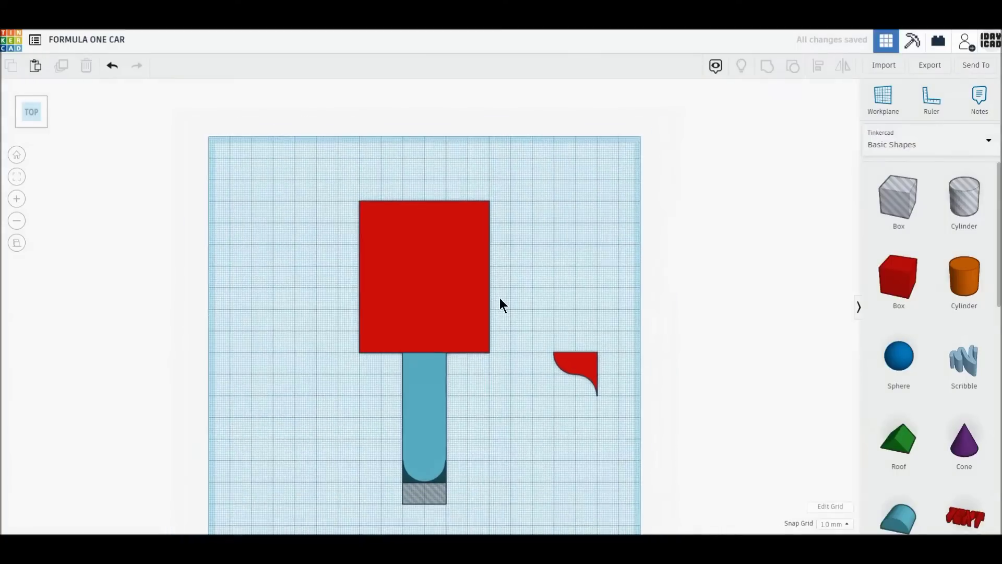
# Turn the red curved piece into a hole
pyautogui.click(455, 311)
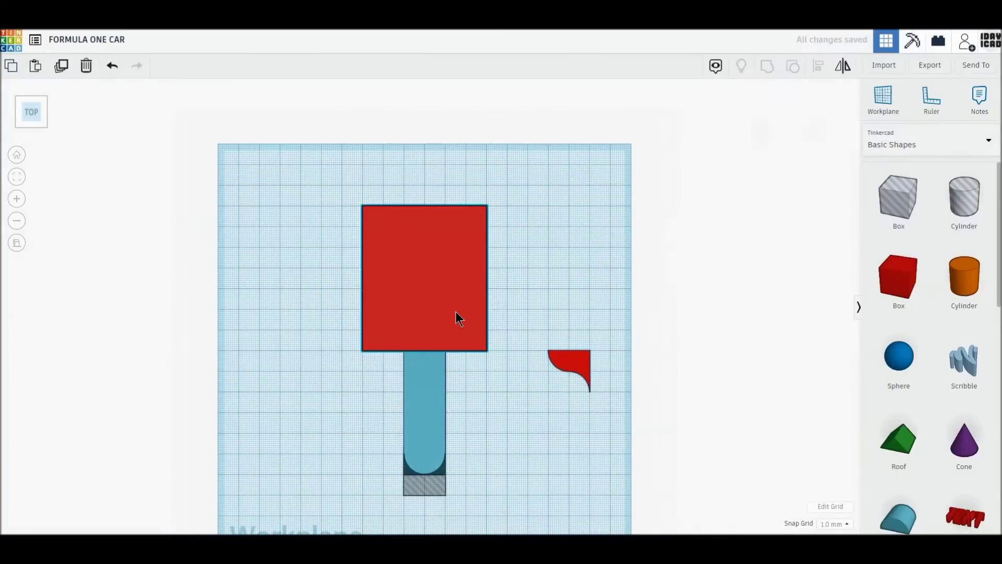
pyautogui.click(435, 369)
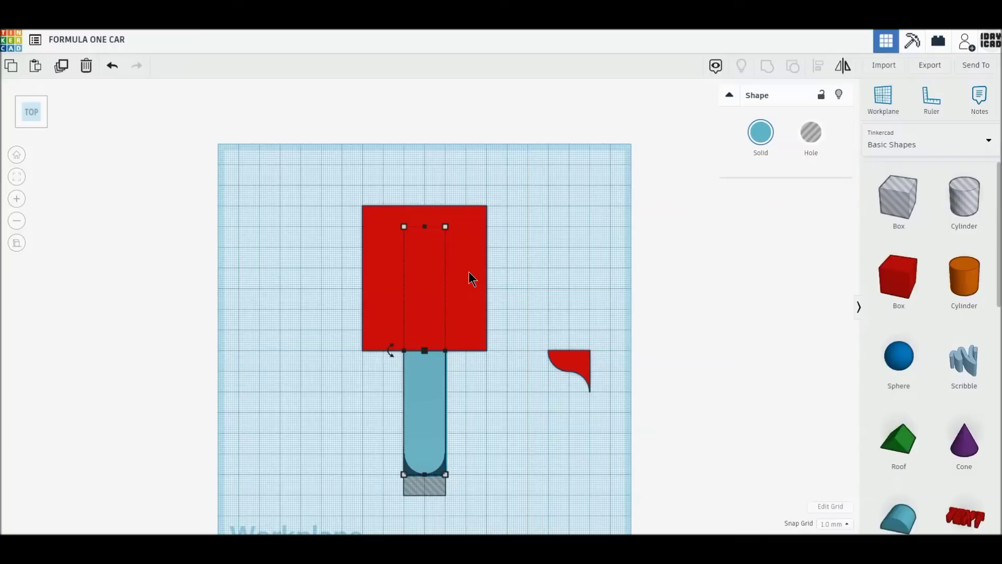
pyautogui.click(577, 368)
pyautogui.click(811, 132)
pyautogui.moveTo(623, 342); pyautogui.dragTo(621, 293, button='middle')
pyautogui.scroll(2, 540, 266)
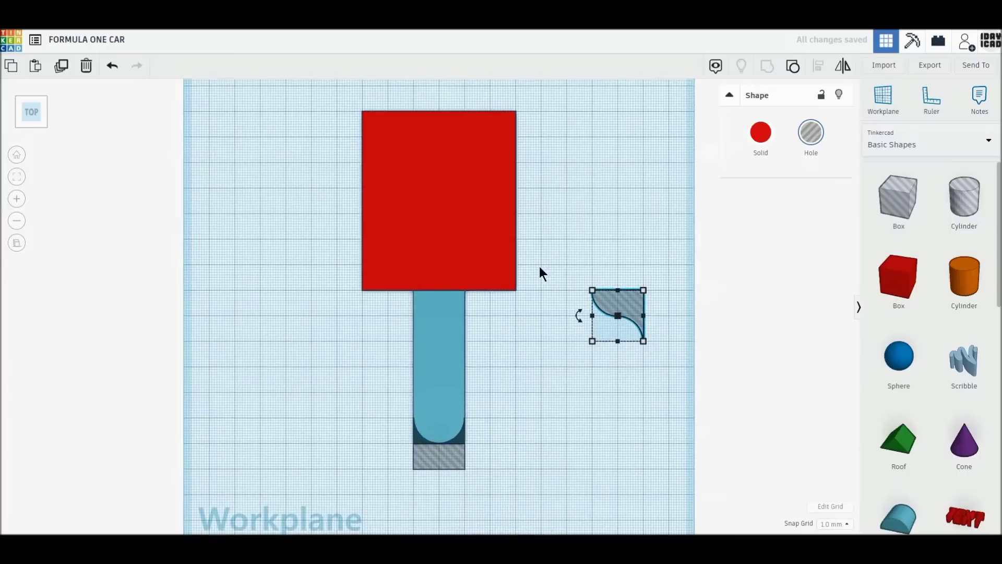
# Fit the curved hole as a tall narrow strip along the box's right side
pyautogui.moveTo(618, 337); pyautogui.dragTo(502, 159)
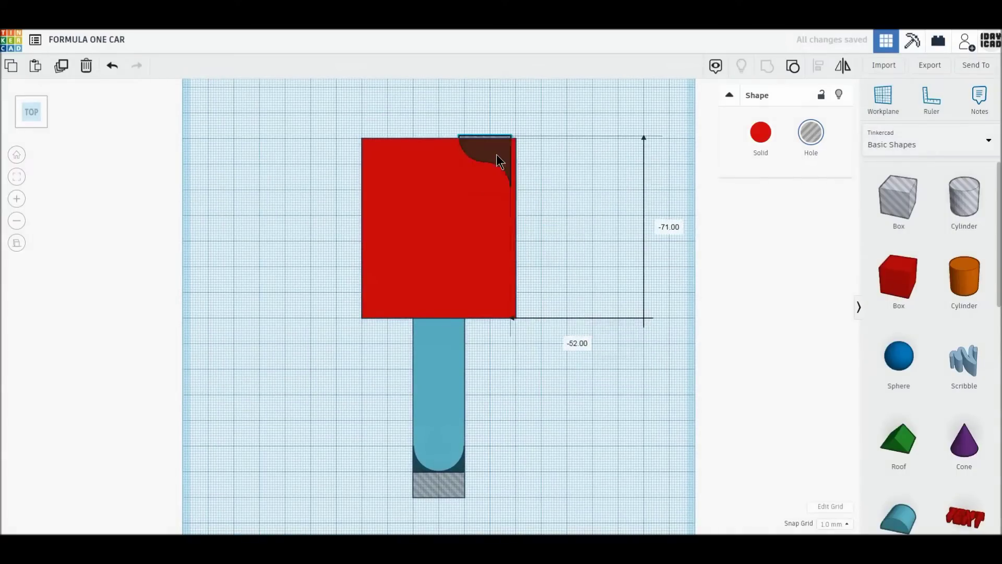
pyautogui.press('Right')
pyautogui.press('Right')
pyautogui.press('Right')
pyautogui.press('Down')
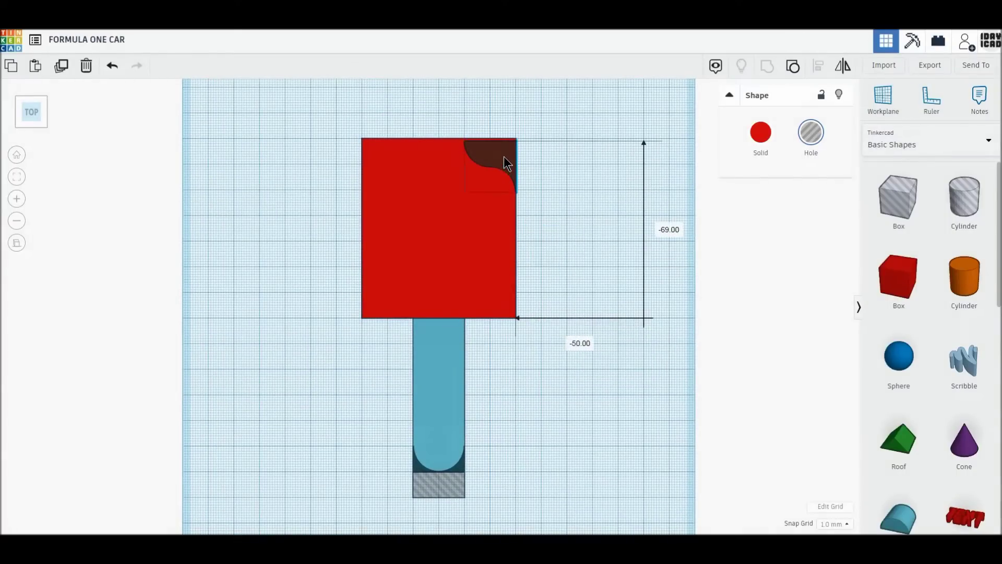
pyautogui.click(504, 162)
pyautogui.moveTo(467, 190); pyautogui.dragTo(483, 319)
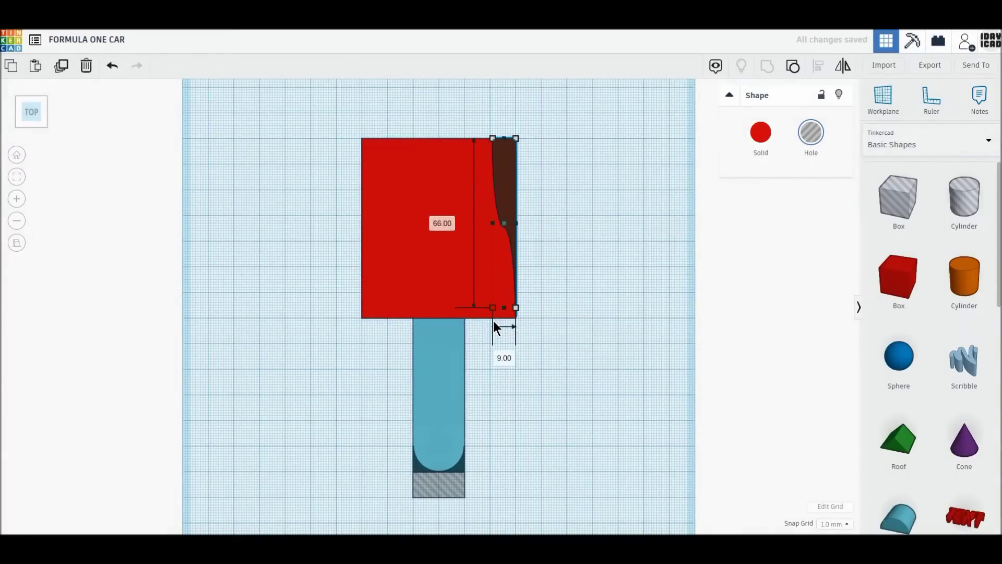
pyautogui.moveTo(483, 319); pyautogui.dragTo(477, 319)
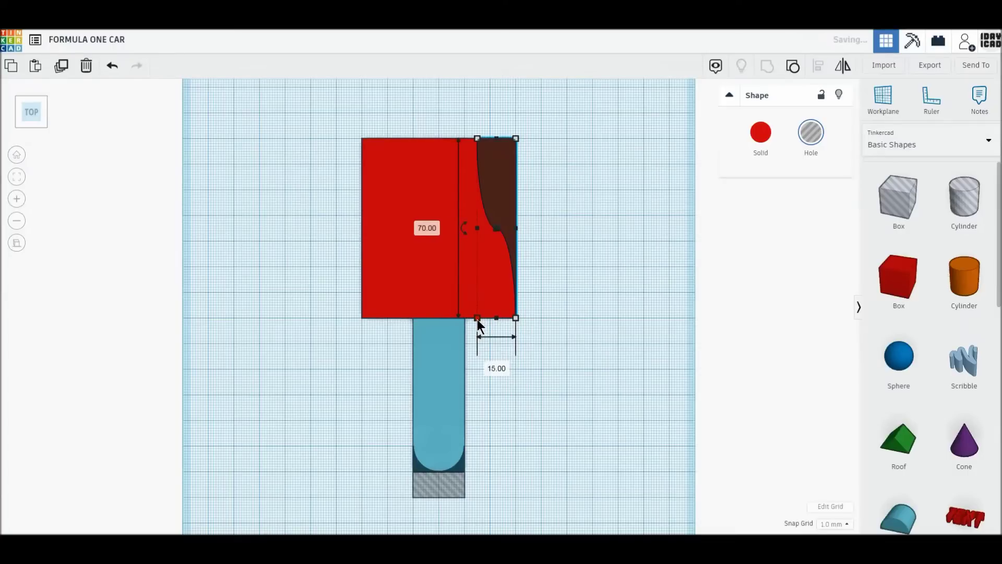
# Duplicate the curved hole strip and mirror the copy onto the box's left edge
pyautogui.click(63, 68)
pyautogui.moveTo(503, 196); pyautogui.dragTo(389, 196)
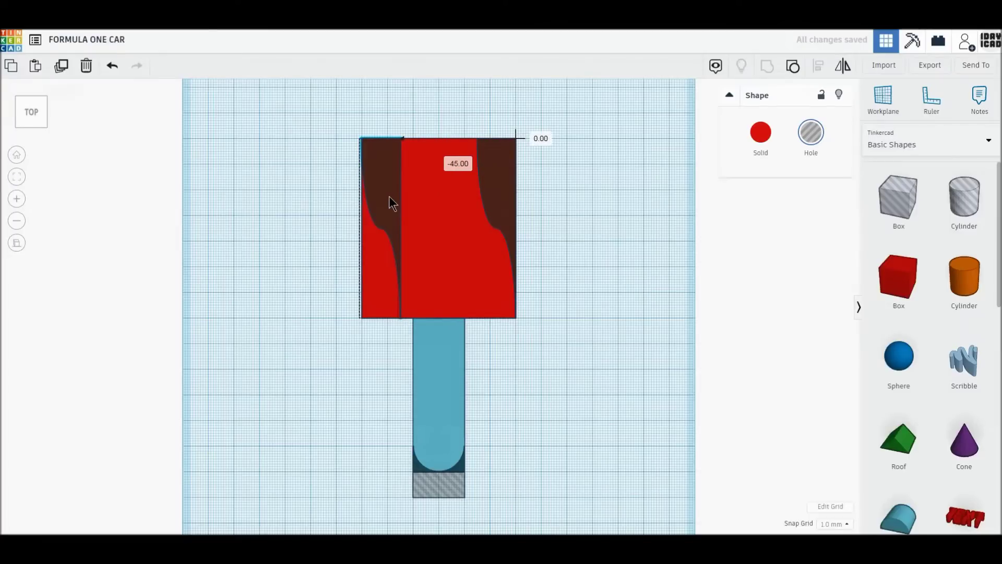
pyautogui.moveTo(400, 317)
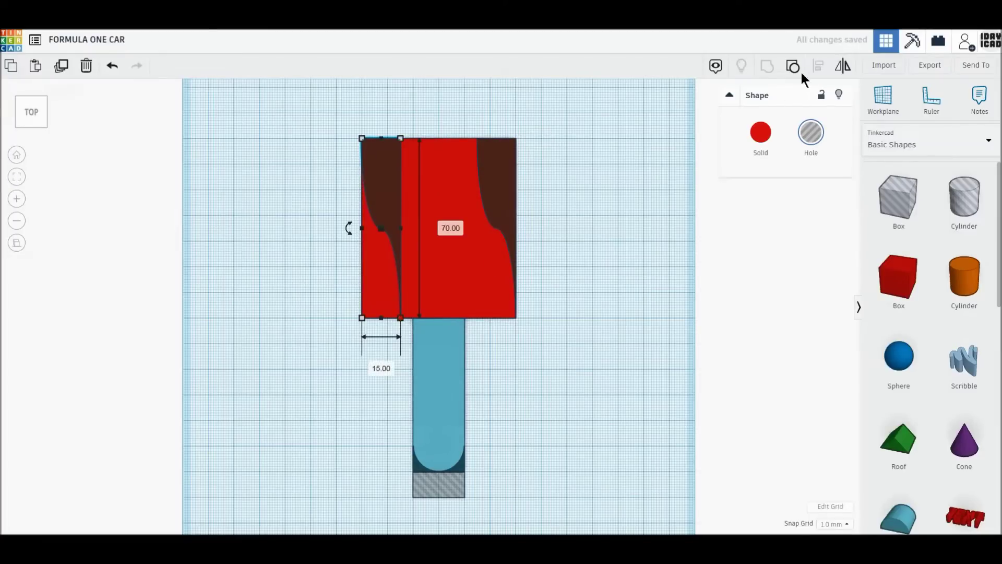
pyautogui.click(841, 66)
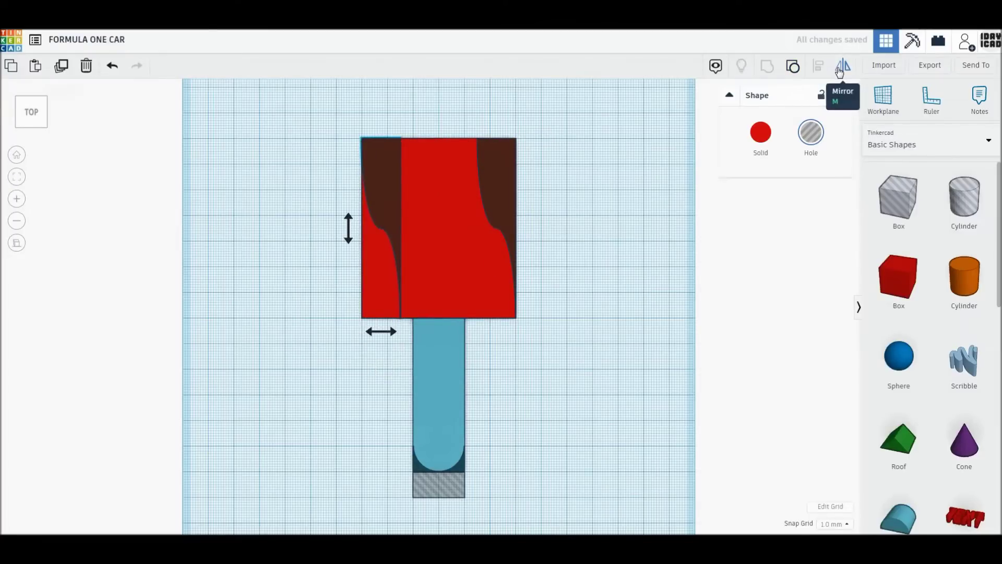
pyautogui.click(384, 333)
pyautogui.click(615, 315)
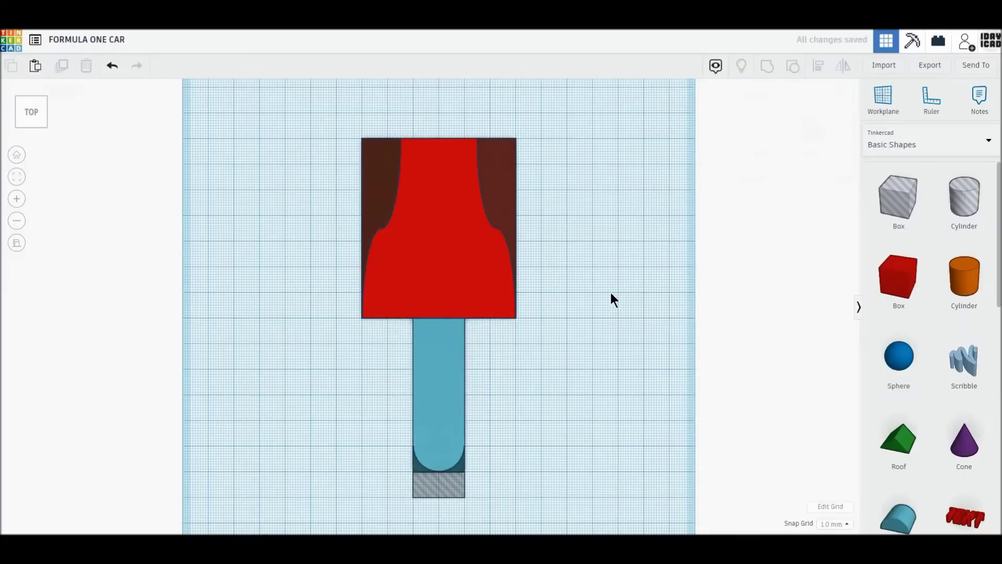
# Group all five parts into one shape and colour it red
pyautogui.moveTo(314, 114); pyautogui.dragTo(559, 475)
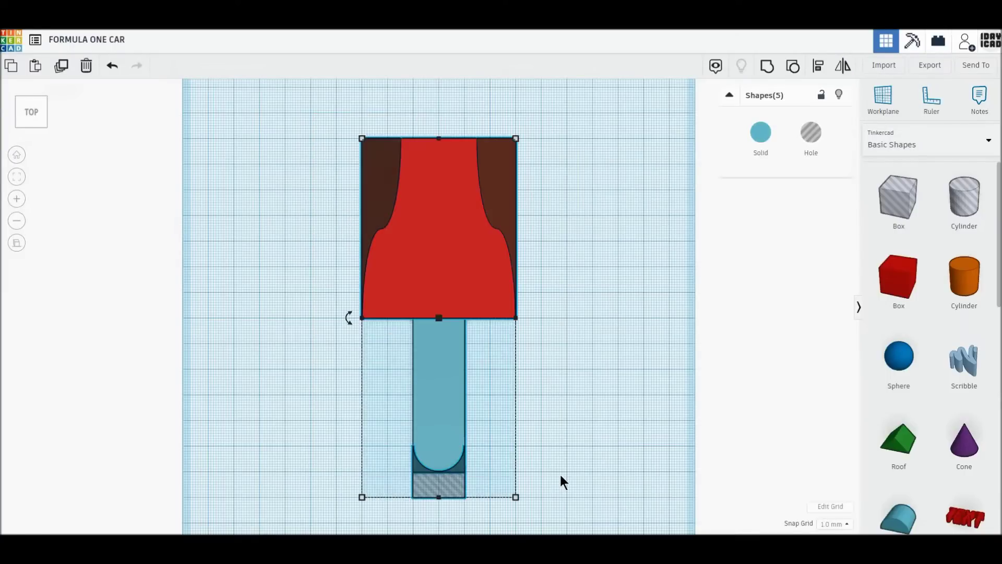
pyautogui.click(767, 66)
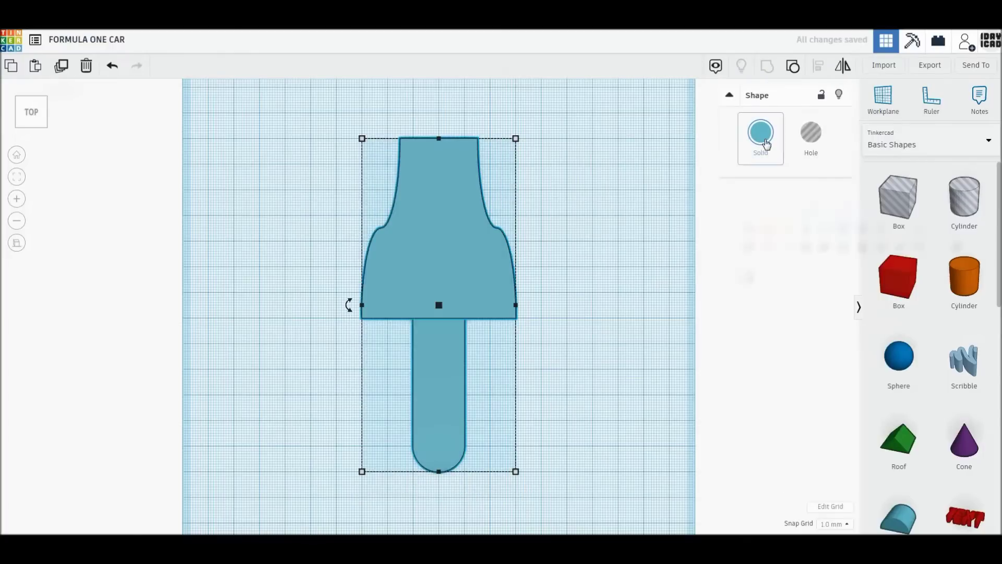
pyautogui.click(748, 156)
pyautogui.click(749, 228)
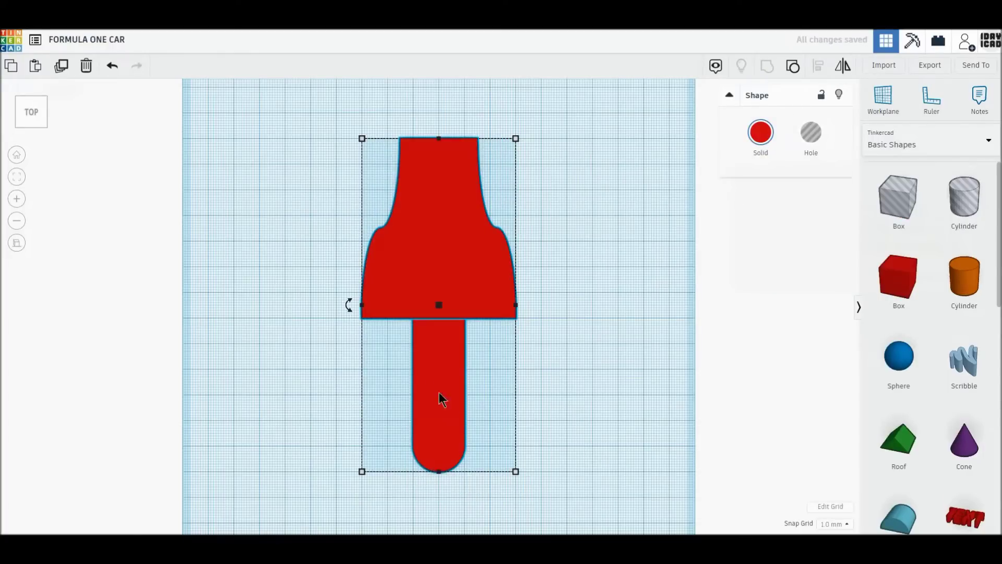
pyautogui.moveTo(464, 417); pyautogui.dragTo(377, 311, button='right')
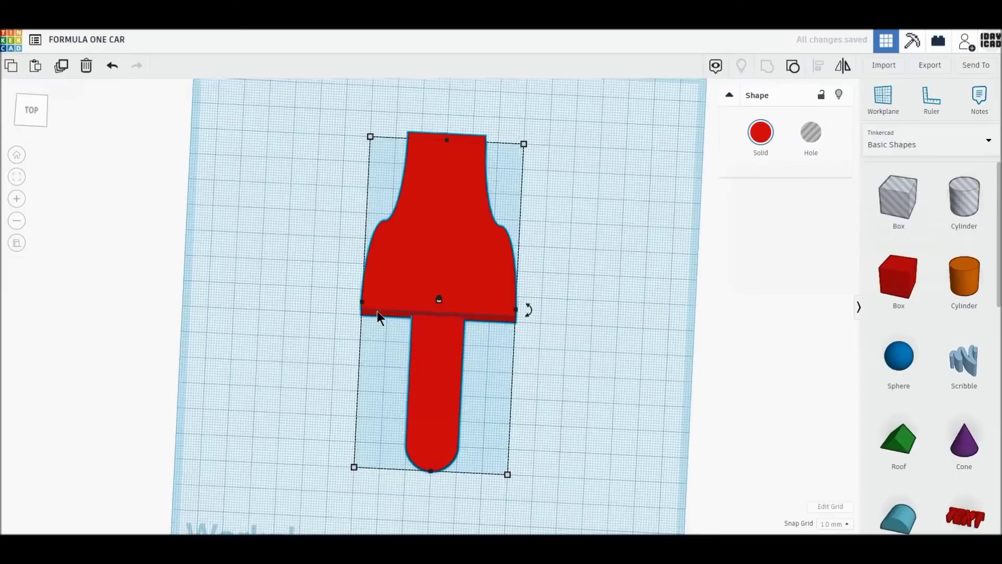
# Ungroup the car body and confirm the blue bar's 10.00 top-edge dimension
pyautogui.click(794, 67)
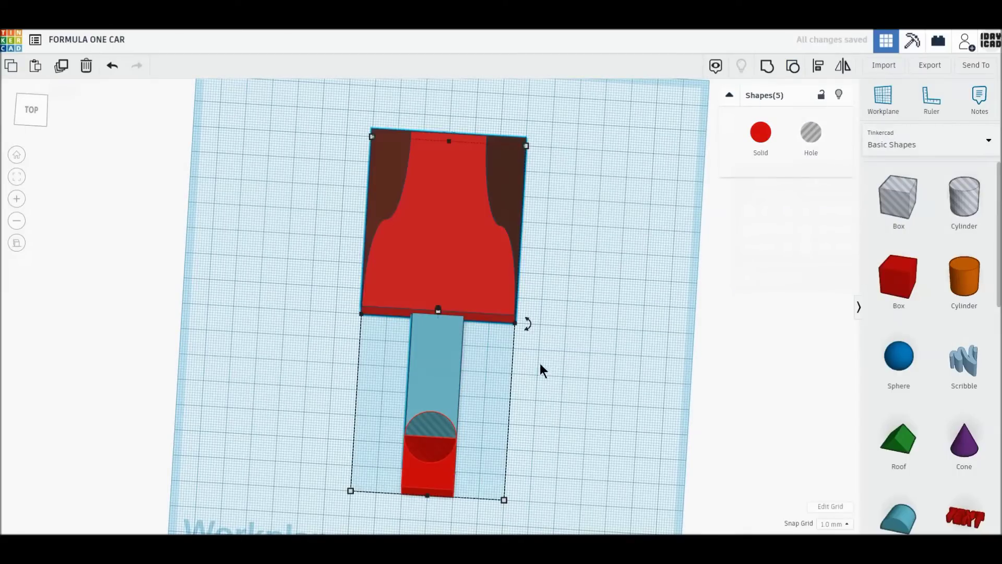
pyautogui.click(554, 358)
pyautogui.click(444, 356)
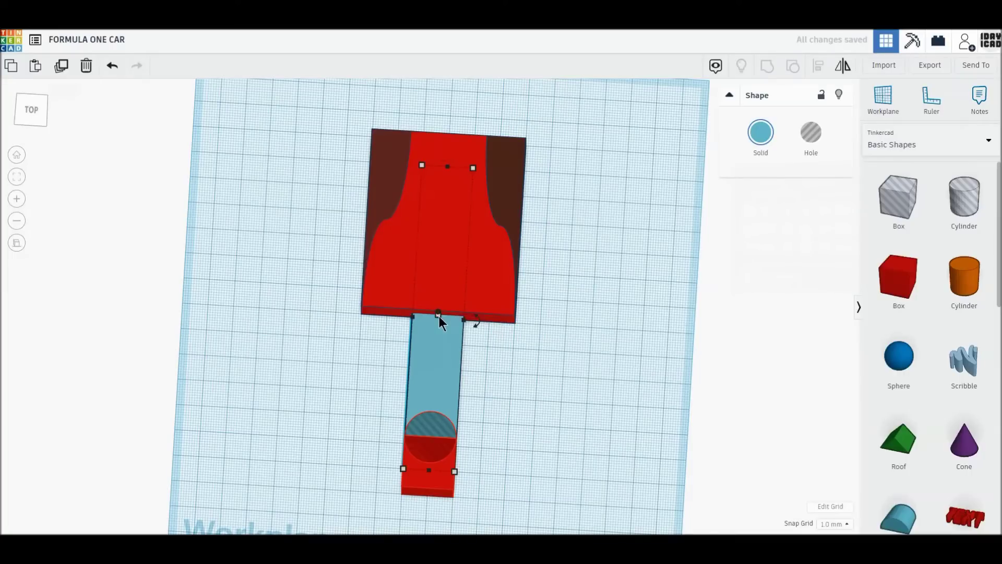
pyautogui.click(486, 316)
pyautogui.press('Return')
pyautogui.click(524, 357)
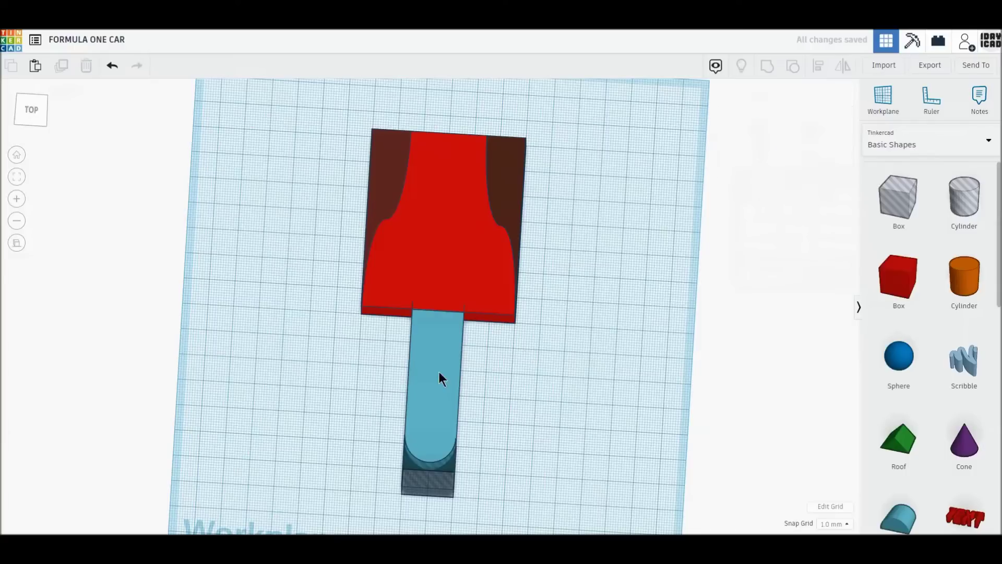
pyautogui.moveTo(344, 355); pyautogui.dragTo(524, 481)
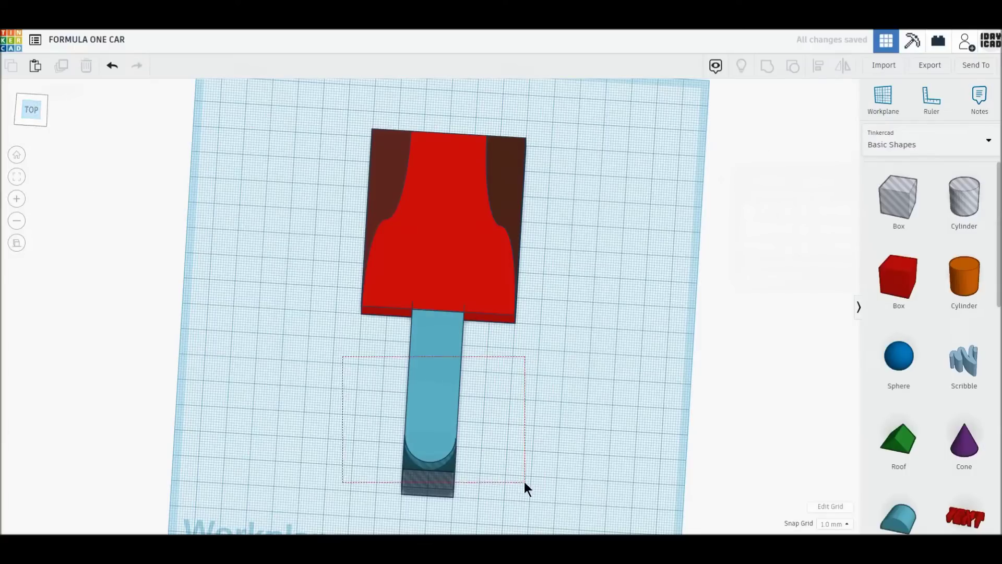
pyautogui.click(31, 109)
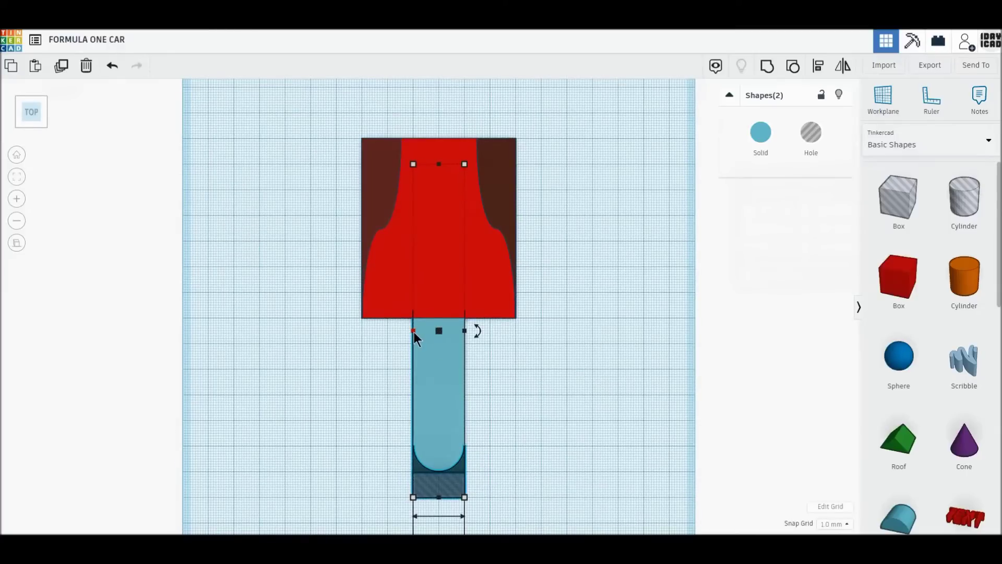
# Narrow the blue bar to 16 mm, shift it slightly left, and select all body pieces
pyautogui.click(619, 378)
pyautogui.click(415, 300)
pyautogui.moveTo(410, 291); pyautogui.dragTo(419, 289)
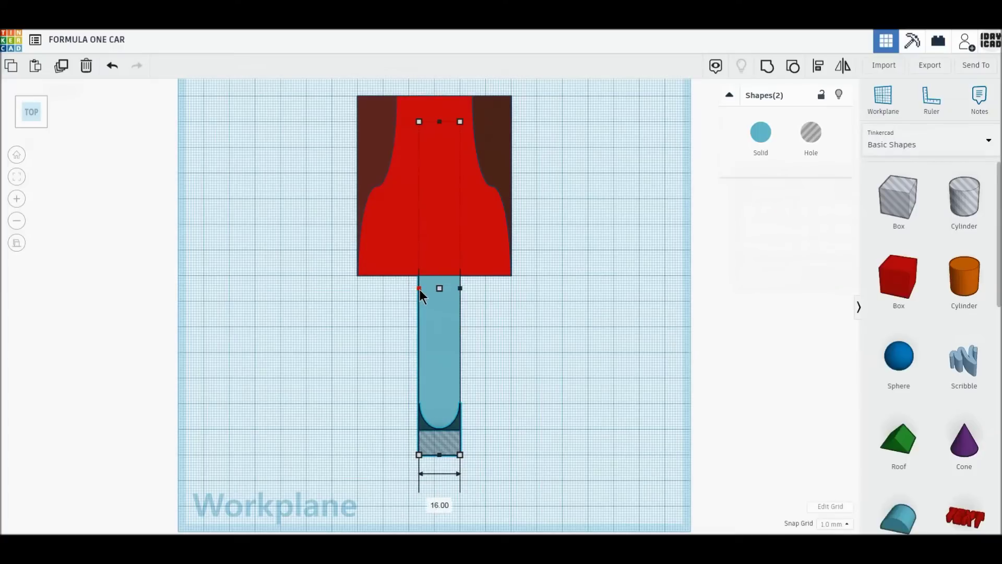
pyautogui.moveTo(452, 327); pyautogui.dragTo(447, 329)
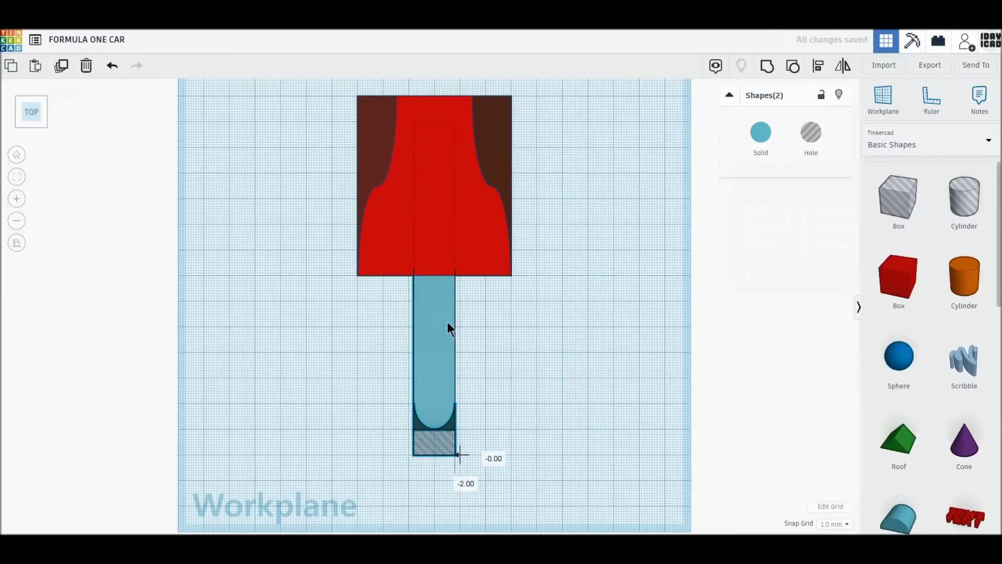
pyautogui.click(338, 261)
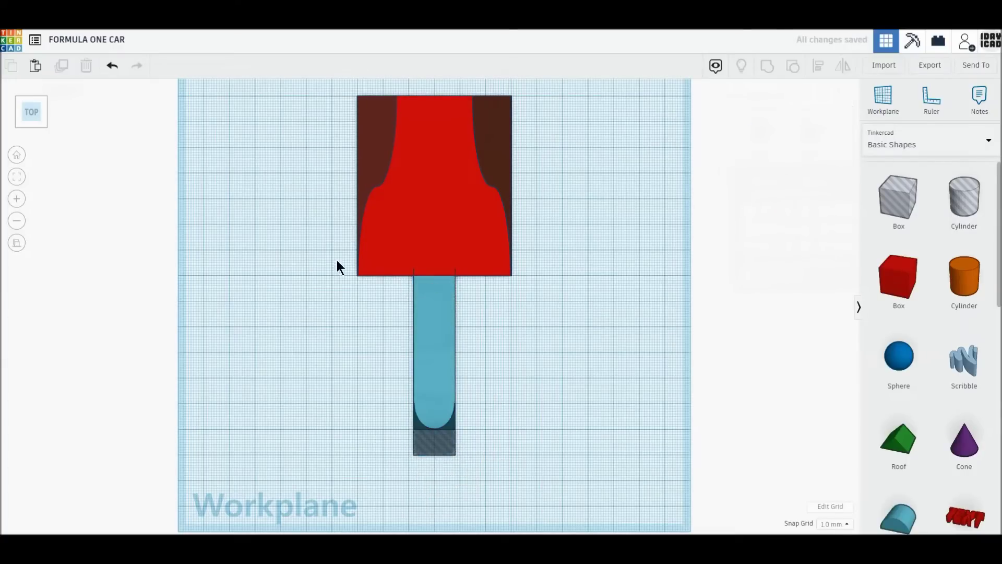
pyautogui.moveTo(438, 335); pyautogui.dragTo(440, 374, button='middle')
pyautogui.moveTo(291, 149); pyautogui.dragTo(605, 487)
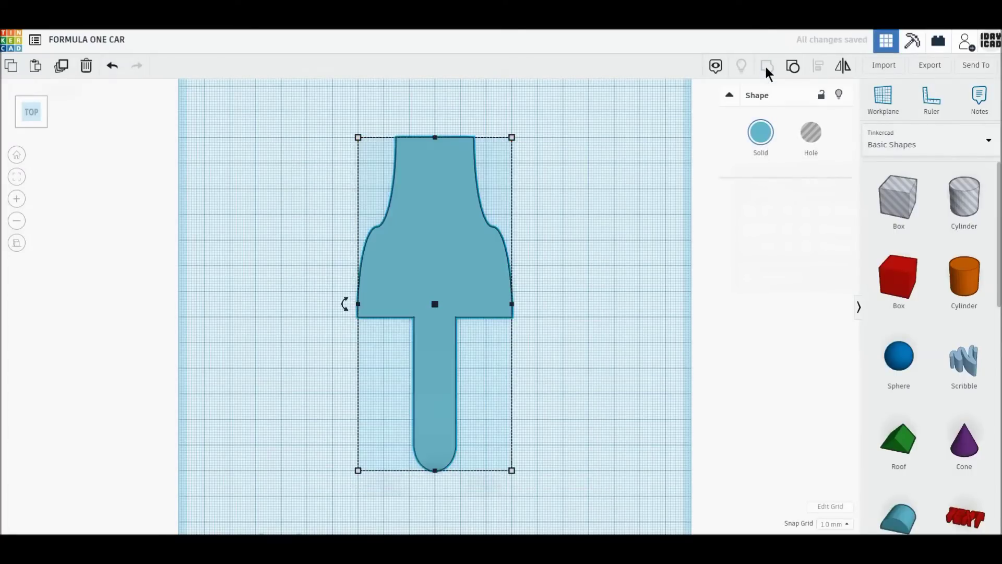
# Colour the body red and place a size-20 box on its right side
pyautogui.click(760, 132)
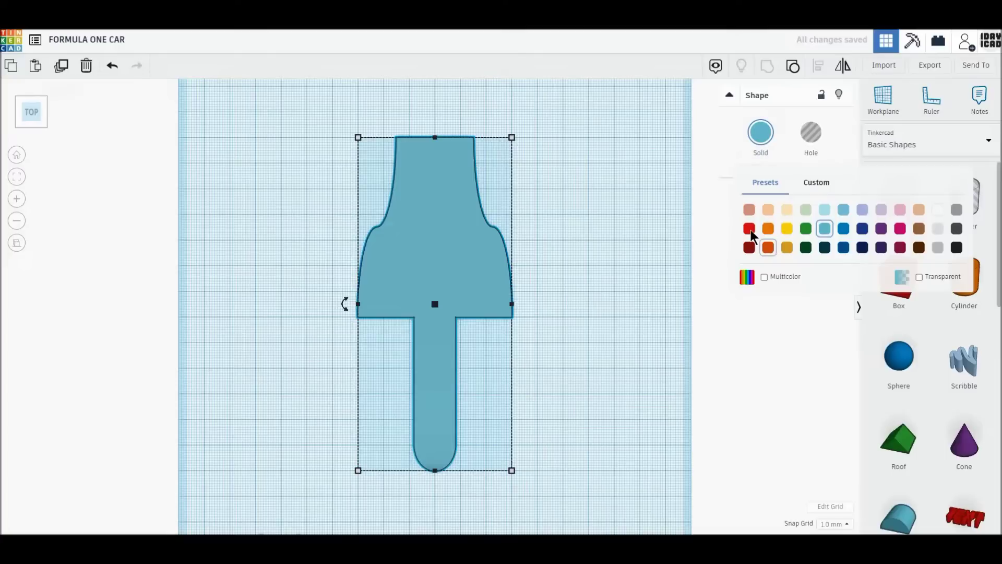
pyautogui.click(751, 230)
pyautogui.click(719, 324)
pyautogui.moveTo(898, 201); pyautogui.dragTo(488, 300)
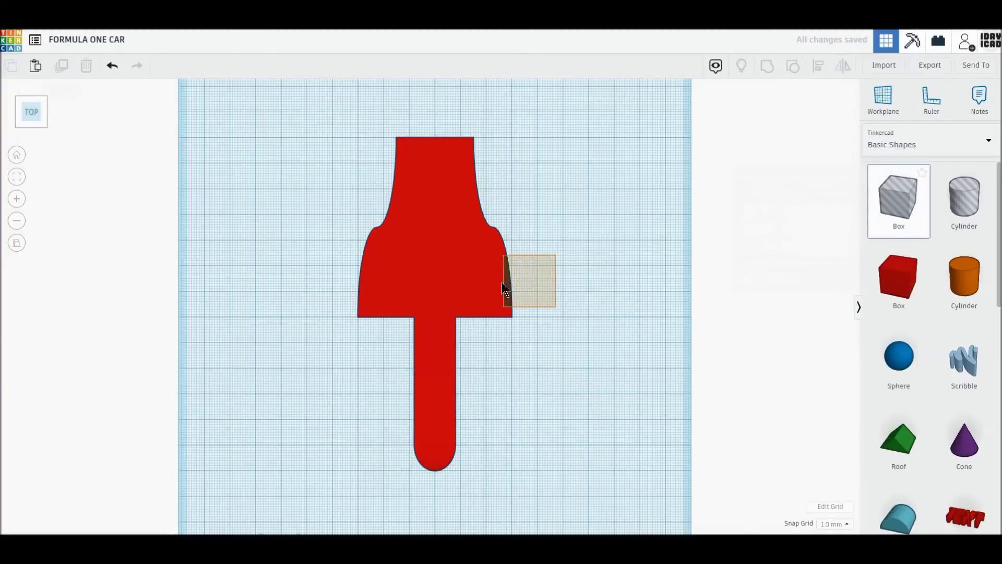
pyautogui.moveTo(486, 292)
pyautogui.mouseDown()
pyautogui.moveTo(496, 289)
pyautogui.moveTo(502, 263)
pyautogui.mouseUp()
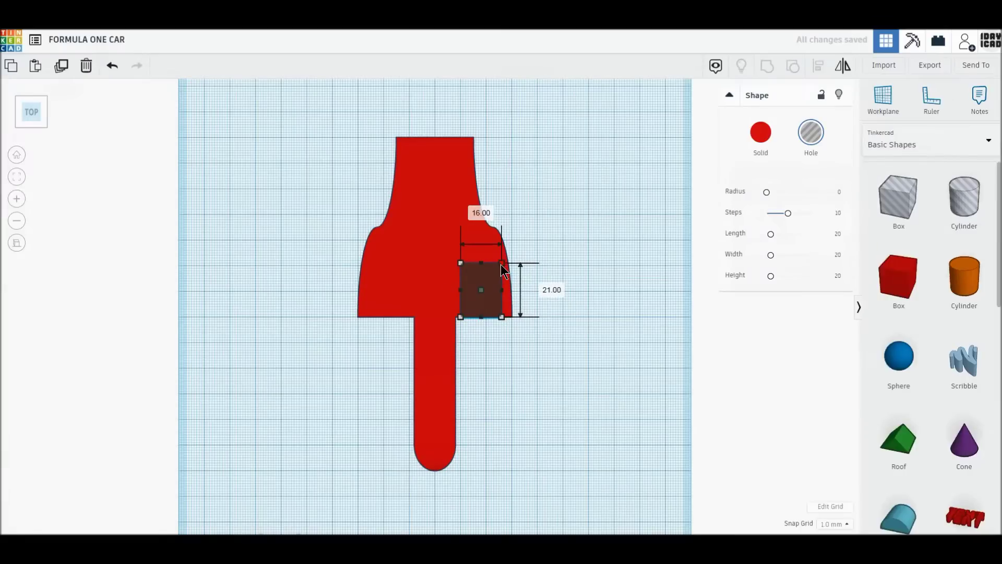
pyautogui.click(552, 289)
pyautogui.write('20')
pyautogui.press('Return')
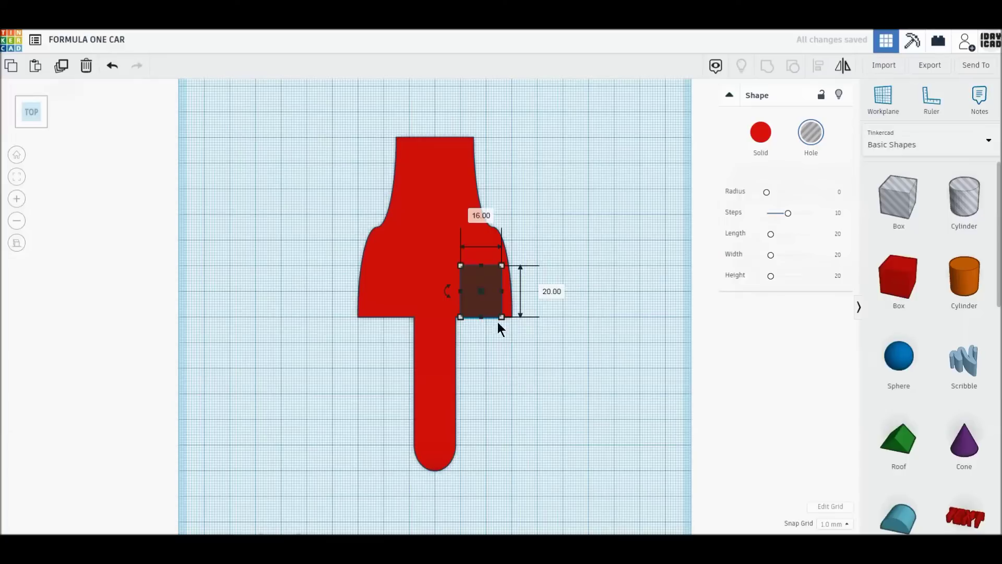
# Resize the box to 15 by 17 mm with an 18 mm height
pyautogui.moveTo(484, 306); pyautogui.dragTo(490, 305)
pyautogui.moveTo(507, 265); pyautogui.dragTo(506, 274)
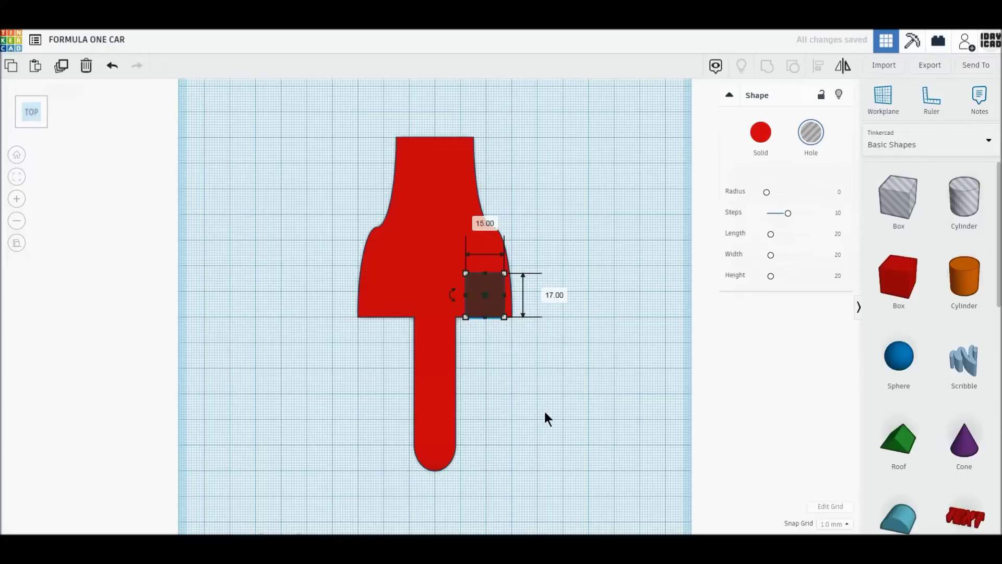
pyautogui.moveTo(380, 257); pyautogui.dragTo(367, 212, button='right')
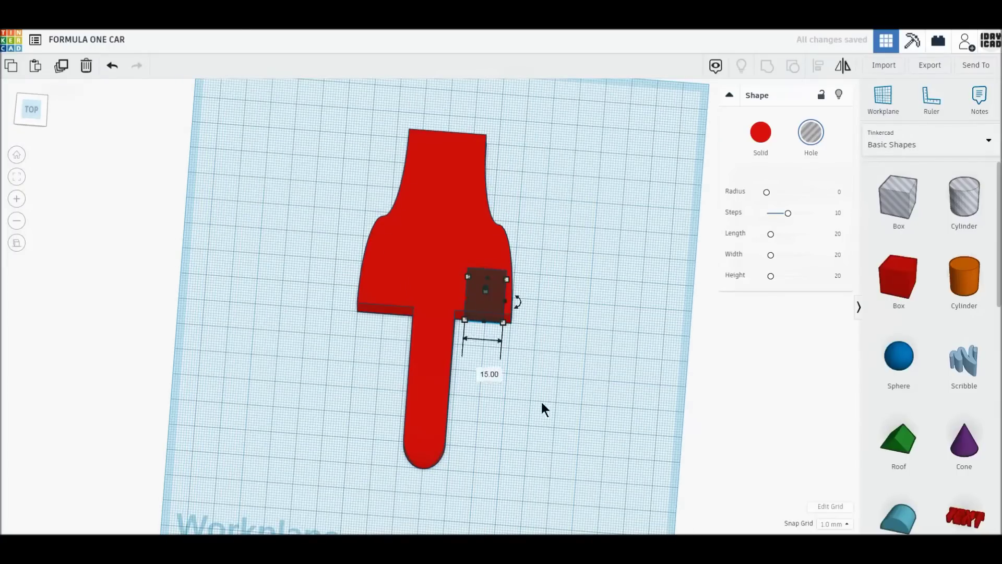
pyautogui.moveTo(442, 323)
pyautogui.mouseDown(button='right')
pyautogui.moveTo(396, 271)
pyautogui.moveTo(443, 266)
pyautogui.mouseUp(button='right')
pyautogui.moveTo(487, 271)
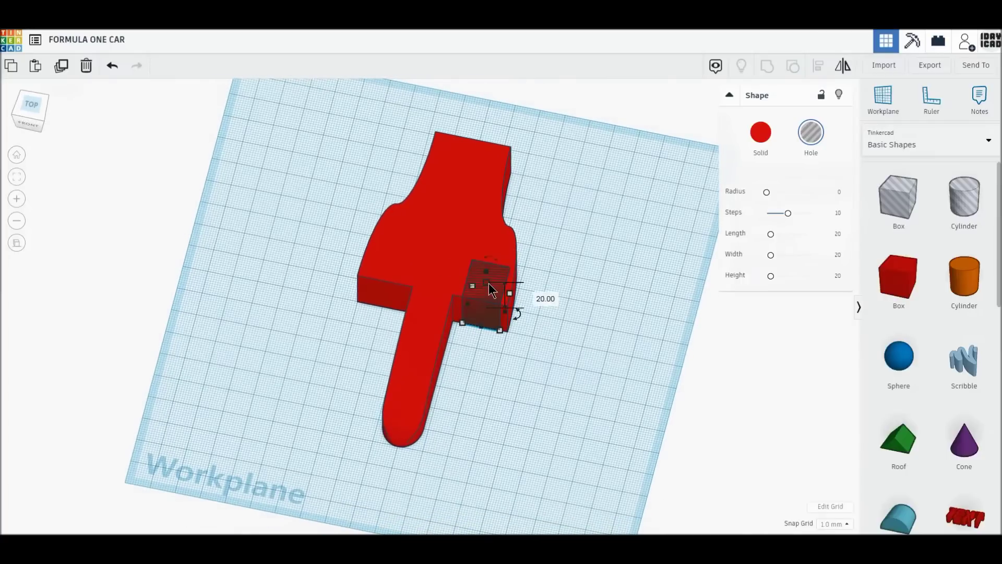
pyautogui.write('18')
pyautogui.press('Return')
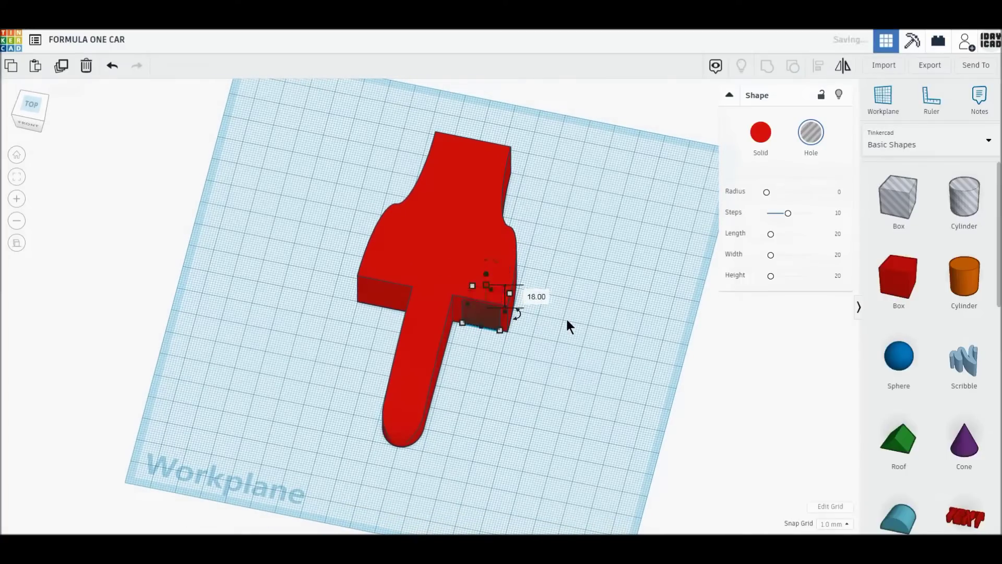
# Raise the hole box to a 1 mm elevation and return to the top view
pyautogui.moveTo(487, 277); pyautogui.dragTo(487, 270)
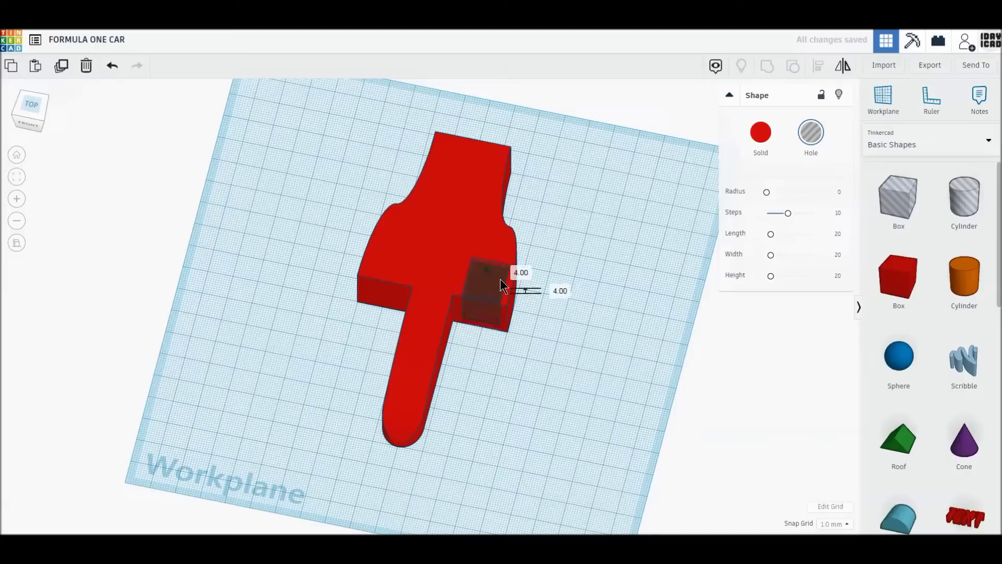
pyautogui.write('1')
pyautogui.press('Return')
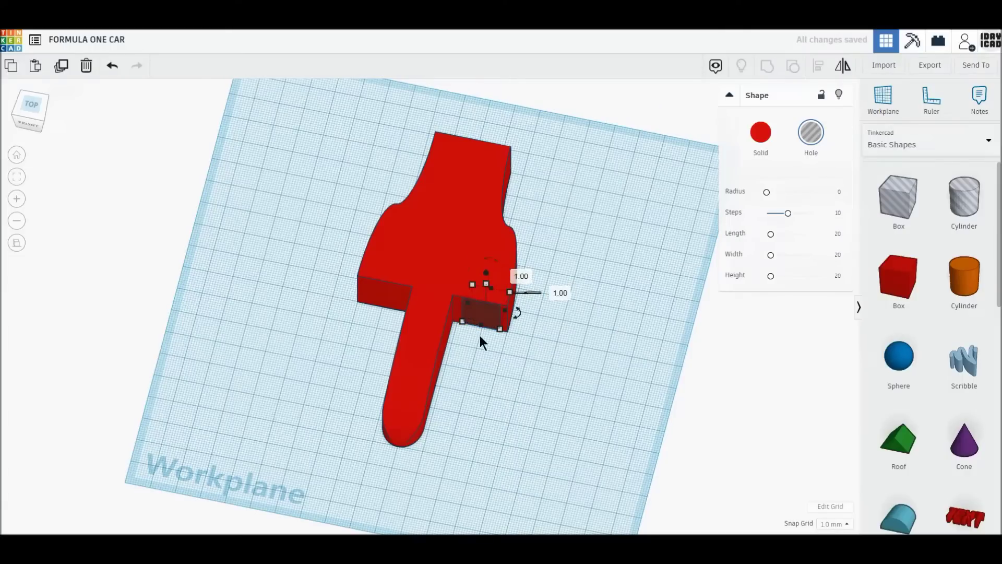
pyautogui.click(140, 163)
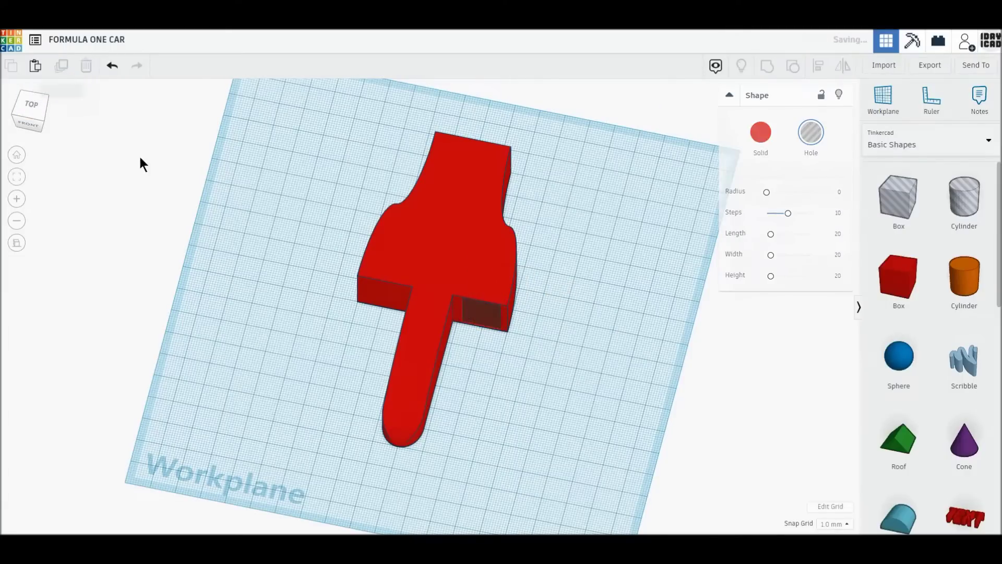
pyautogui.click(34, 104)
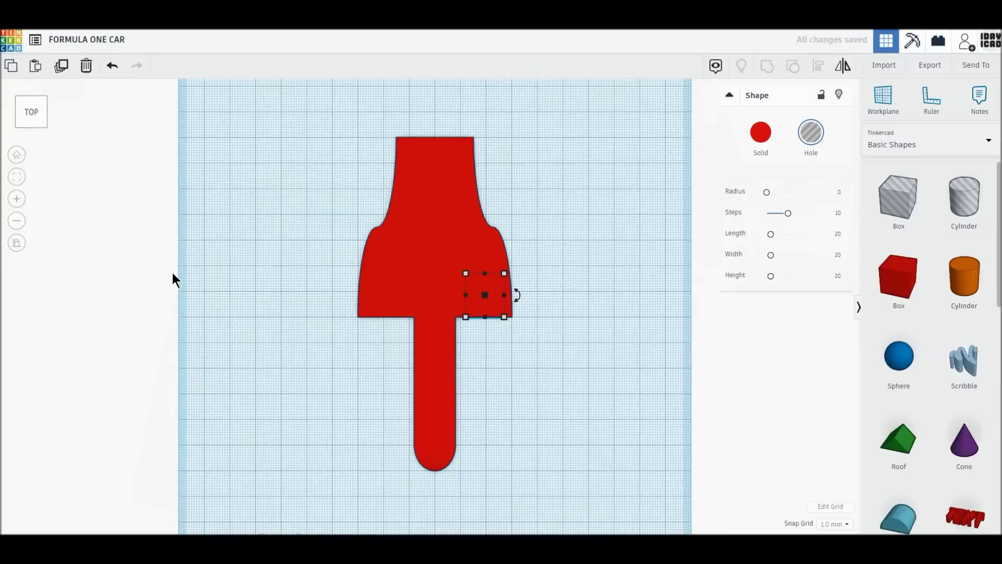
# Position a hole box left of the nose and group the body with both hole boxes
pyautogui.hotkey('shift', 'Left')
pyautogui.hotkey('shift', 'Left')
pyautogui.hotkey('shift', 'Left')
pyautogui.hotkey('shift', 'Left')
pyautogui.hotkey('shift', 'Left')
pyautogui.hotkey('shift', 'Left')
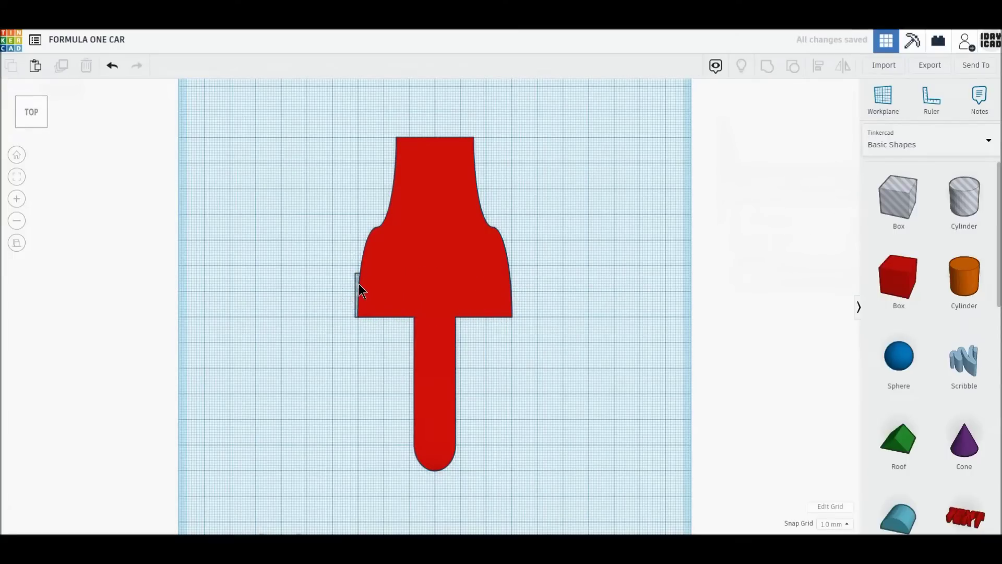
pyautogui.moveTo(356, 285); pyautogui.dragTo(364, 284)
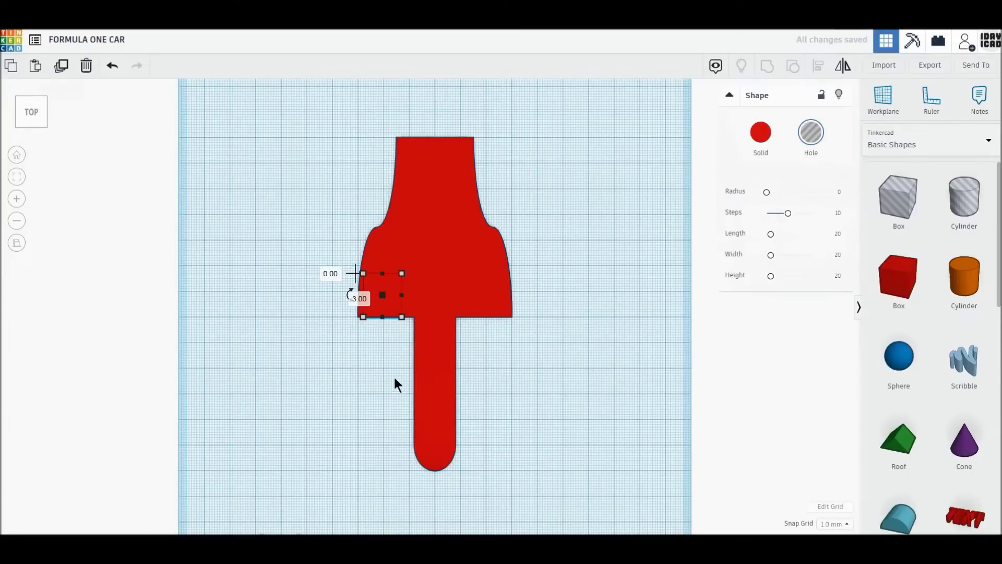
pyautogui.moveTo(393, 374); pyautogui.dragTo(389, 236, button='right')
pyautogui.press('Right')
pyautogui.click(356, 345)
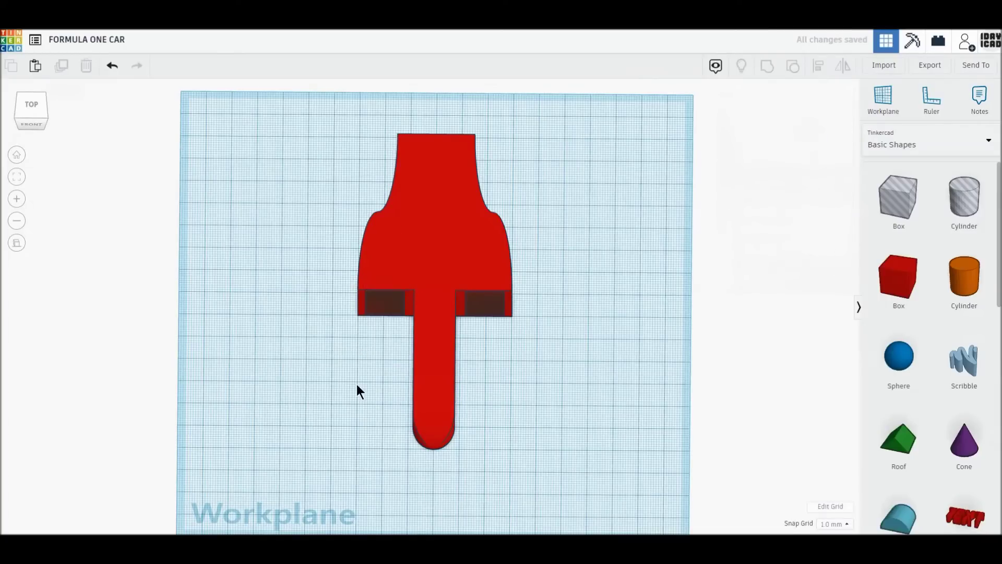
pyautogui.moveTo(306, 180); pyautogui.dragTo(617, 460)
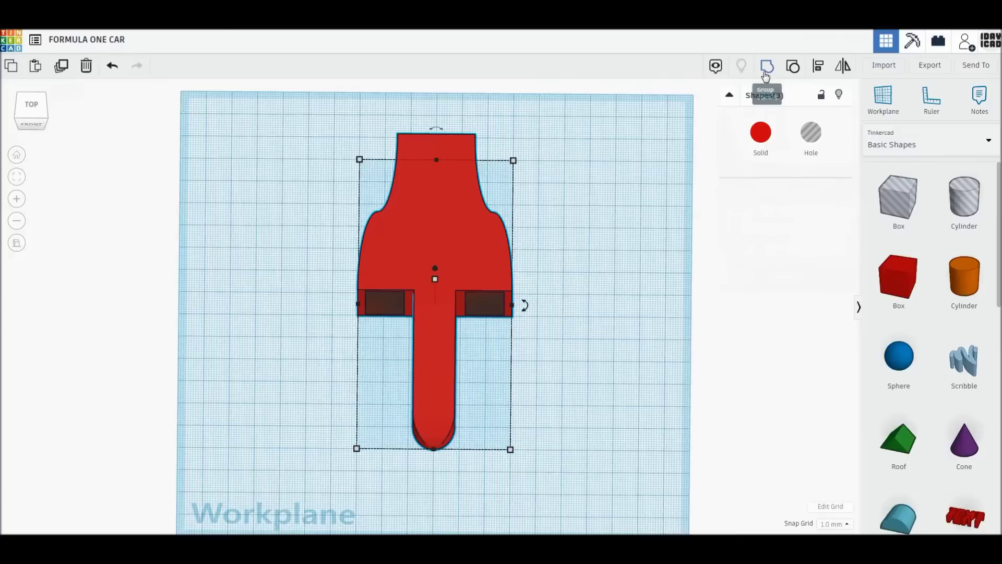
pyautogui.click(766, 73)
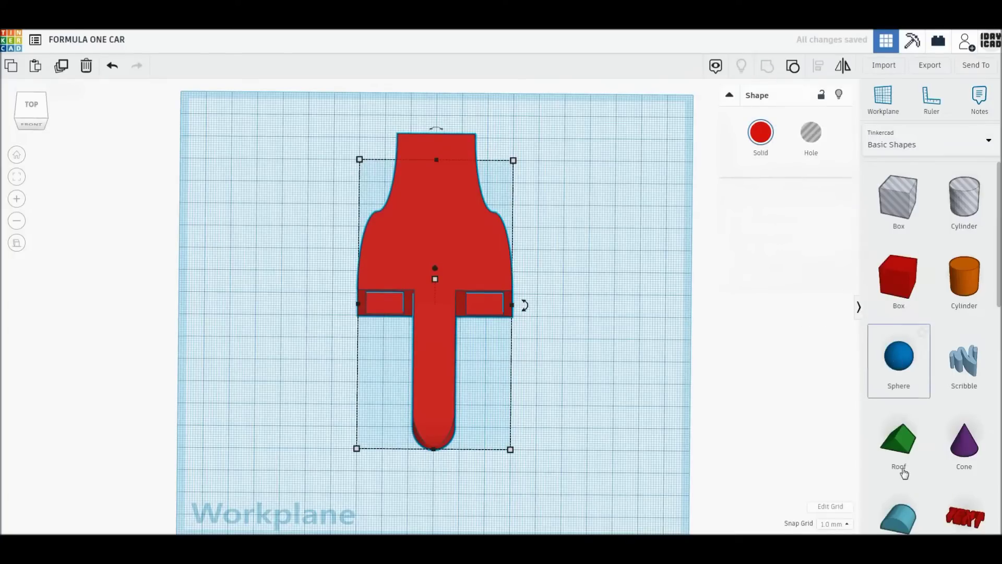
pyautogui.moveTo(898, 517); pyautogui.dragTo(574, 345)
# Add a box hole overlapping the half-cylinder and group the two together
pyautogui.moveTo(898, 198); pyautogui.dragTo(612, 344)
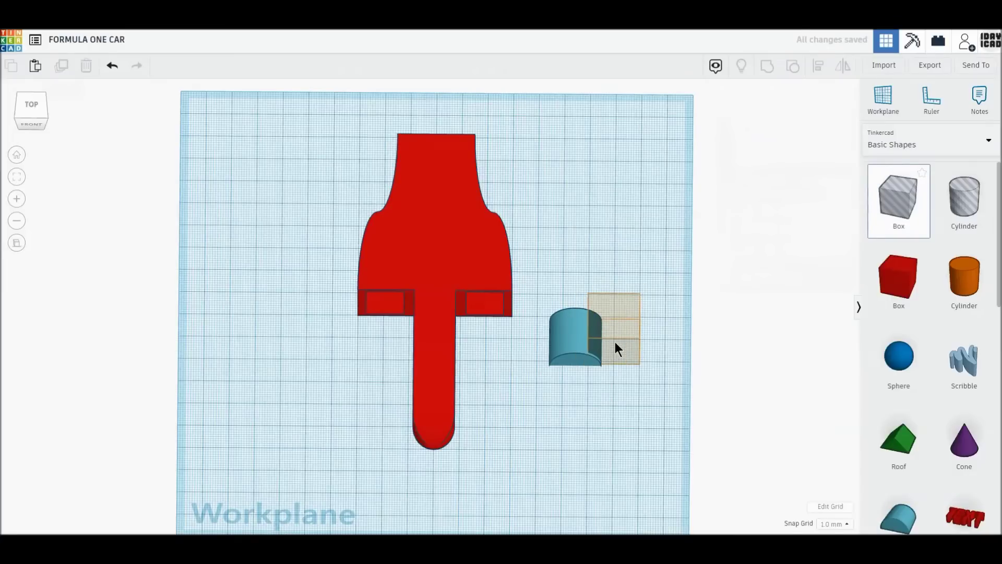
pyautogui.moveTo(612, 344); pyautogui.dragTo(574, 347)
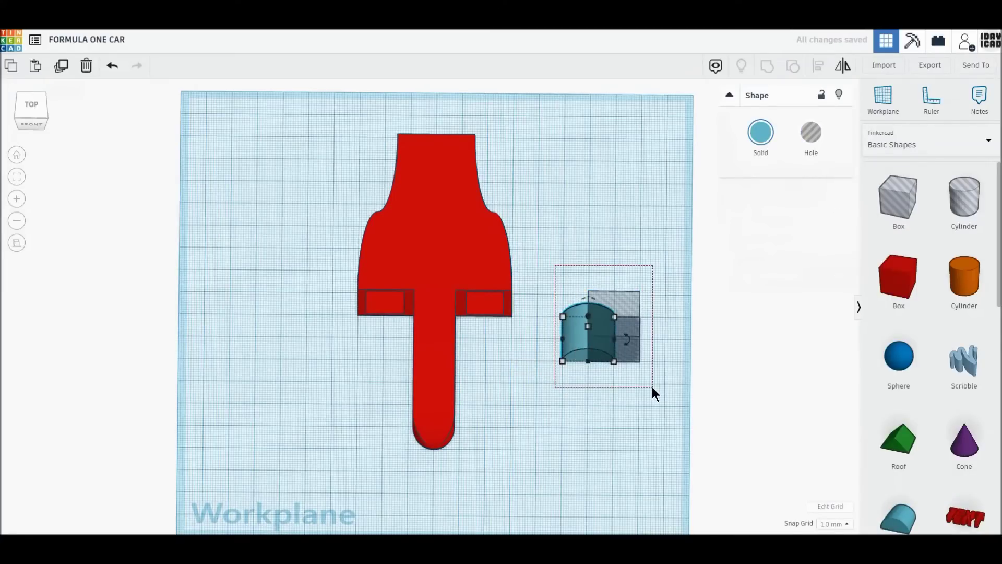
pyautogui.hotkey('ctrl', 'a')
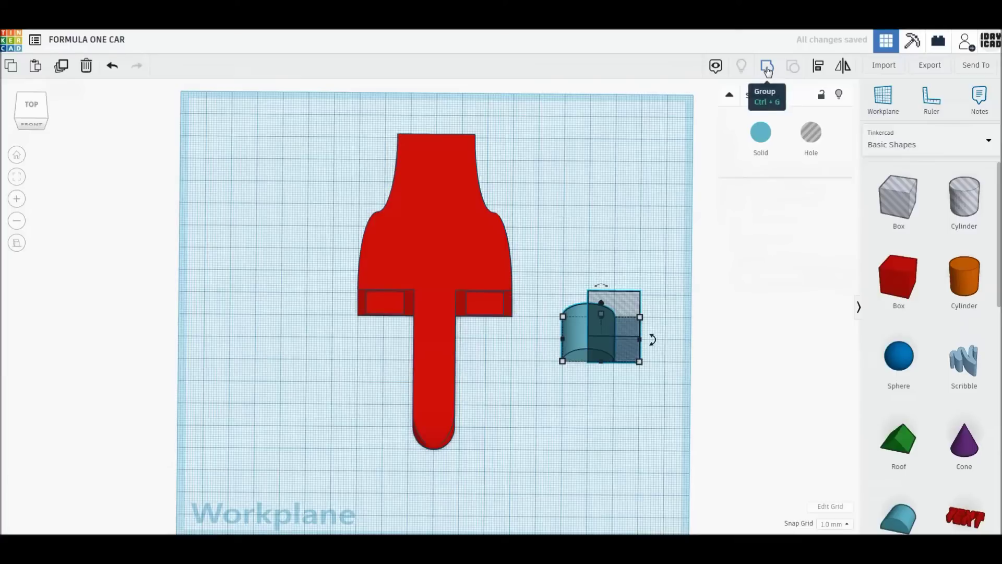
pyautogui.click(766, 67)
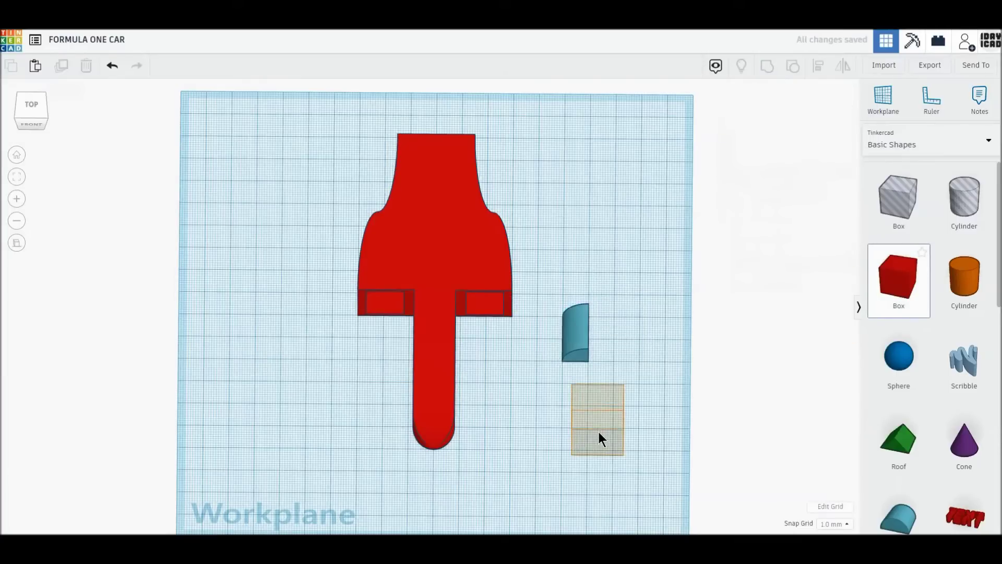
# Group a red box with a 64-sided cylinder hole to cut it
pyautogui.click(613, 430)
pyautogui.click(946, 218)
pyautogui.click(616, 453)
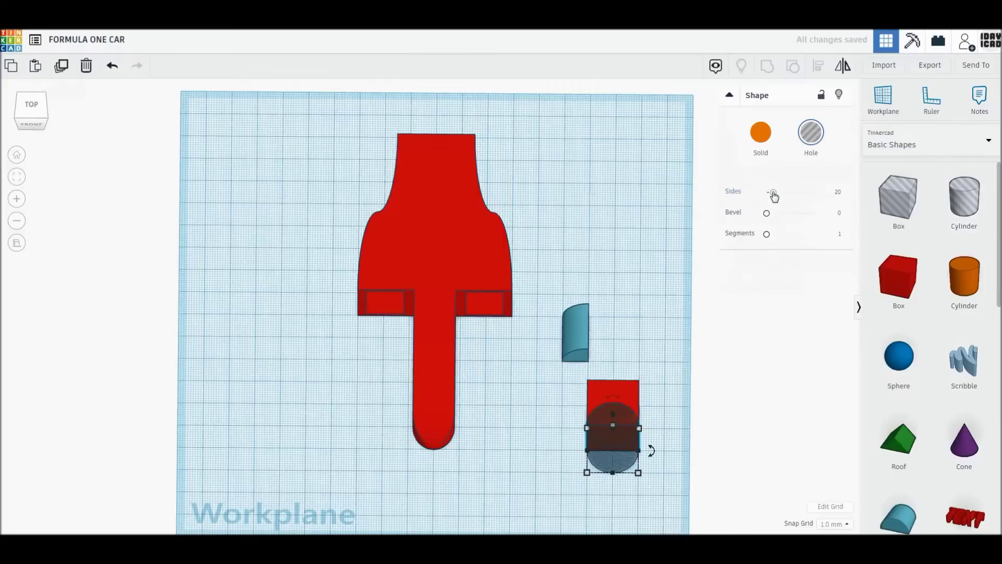
pyautogui.moveTo(772, 193); pyautogui.dragTo(844, 193)
pyautogui.moveTo(548, 373); pyautogui.dragTo(670, 463)
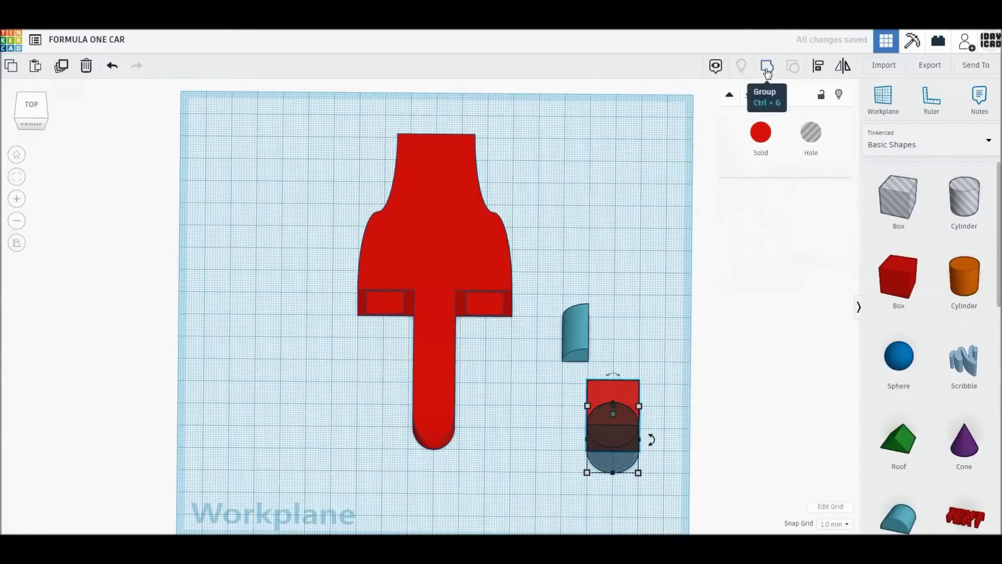
pyautogui.click(767, 66)
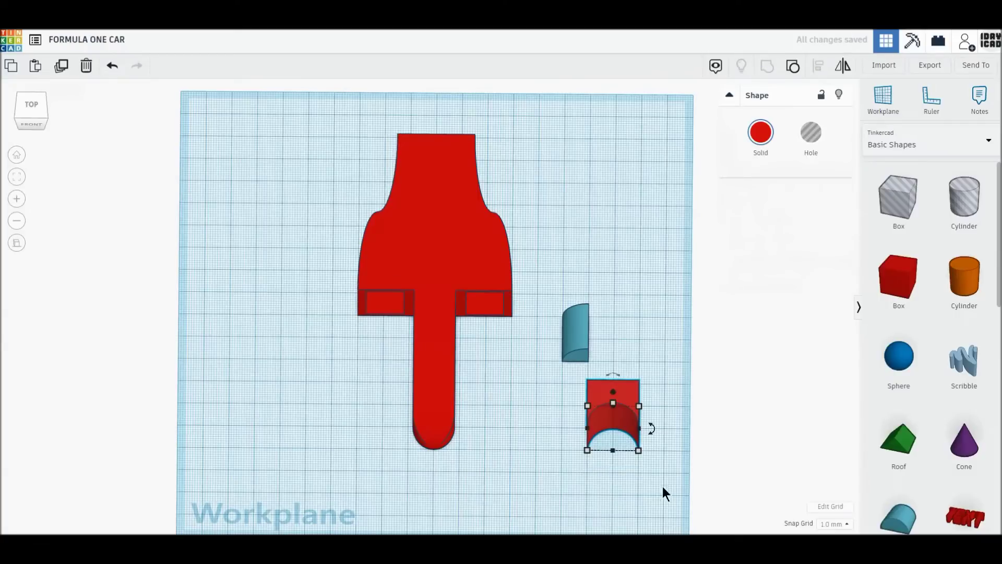
# Turn the cut shape into a hole and rotate it about 67.5°
pyautogui.moveTo(807, 439); pyautogui.dragTo(676, 445, button='right')
pyautogui.click(812, 132)
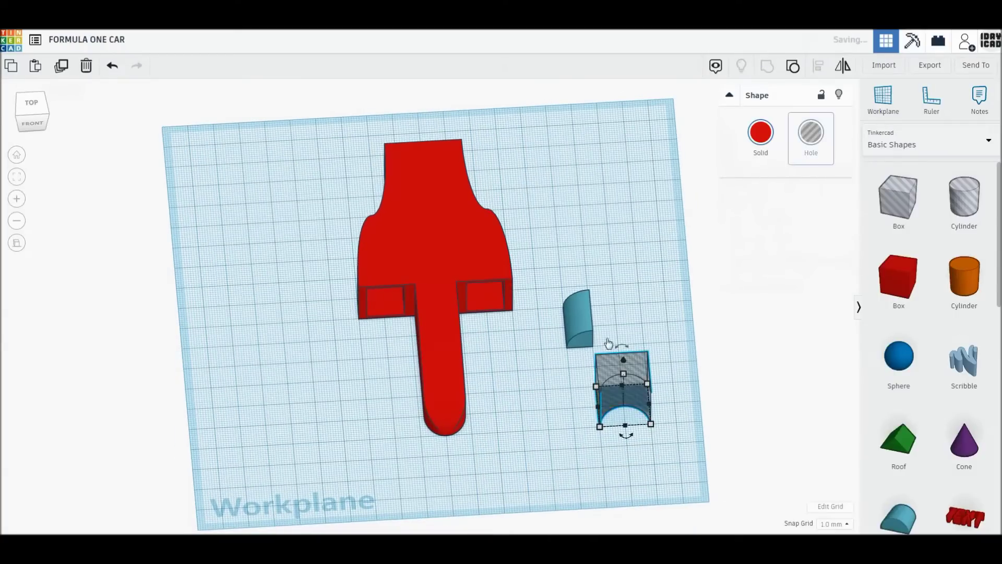
pyautogui.moveTo(786, 485); pyautogui.dragTo(447, 445, button='right')
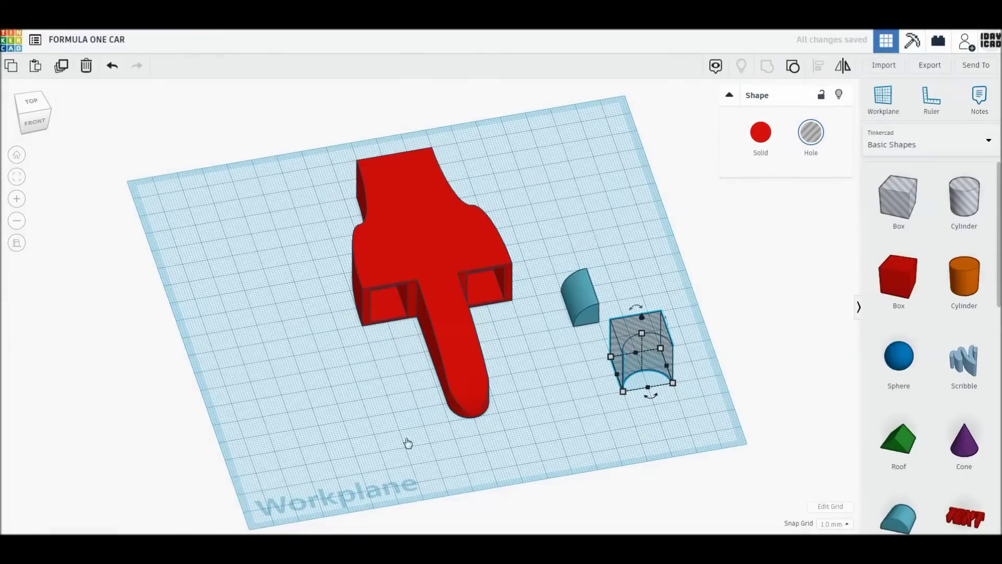
pyautogui.moveTo(374, 452); pyautogui.dragTo(678, 236, button='right')
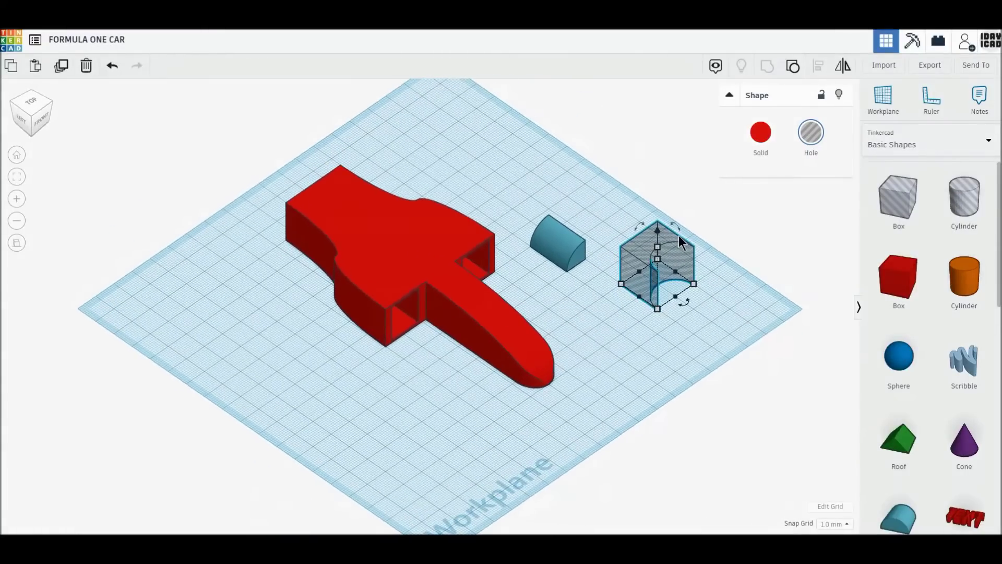
pyautogui.moveTo(678, 224); pyautogui.dragTo(697, 268)
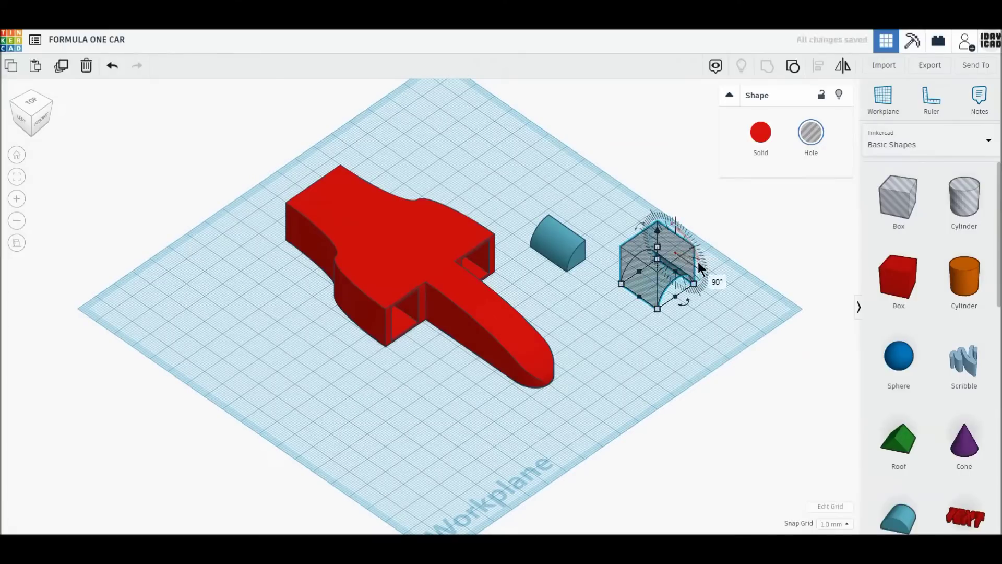
# Rotate the teal half-cylinder 90° and place the hole box over it
pyautogui.click(563, 261)
pyautogui.moveTo(565, 281)
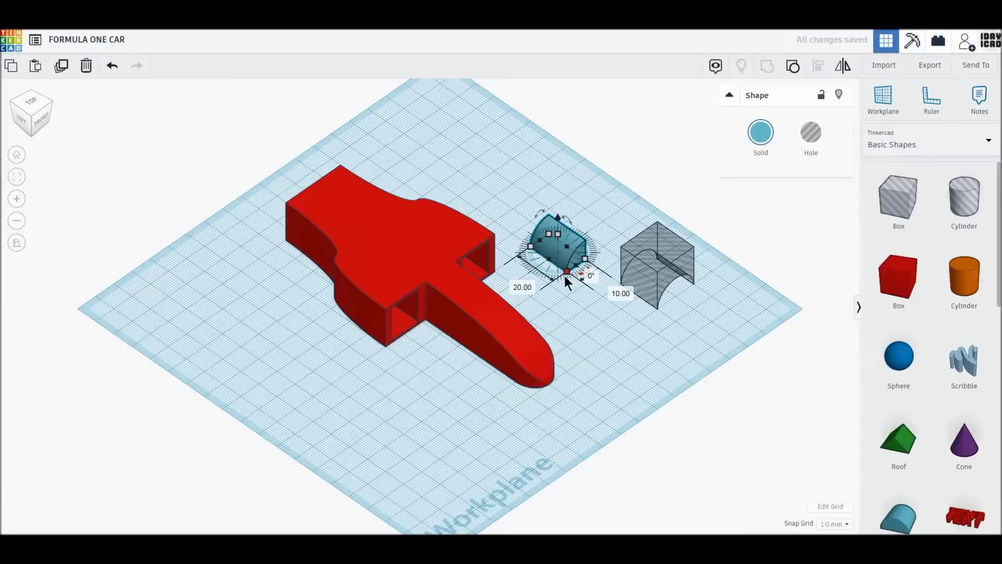
pyautogui.click(566, 337)
pyautogui.hotkey('ctrl', 'z')
pyautogui.click(570, 256)
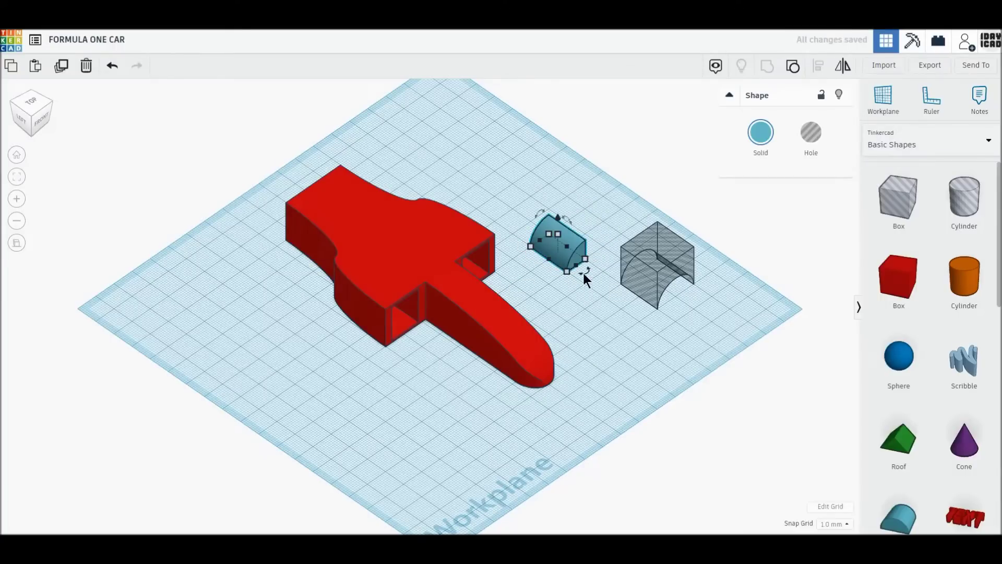
pyautogui.moveTo(585, 271); pyautogui.dragTo(545, 264)
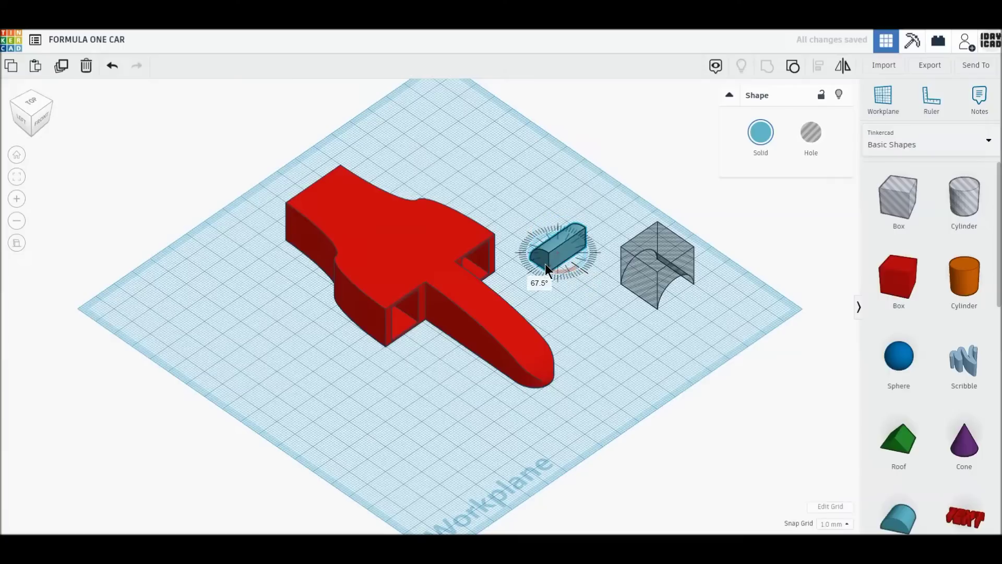
pyautogui.moveTo(646, 284); pyautogui.dragTo(539, 251)
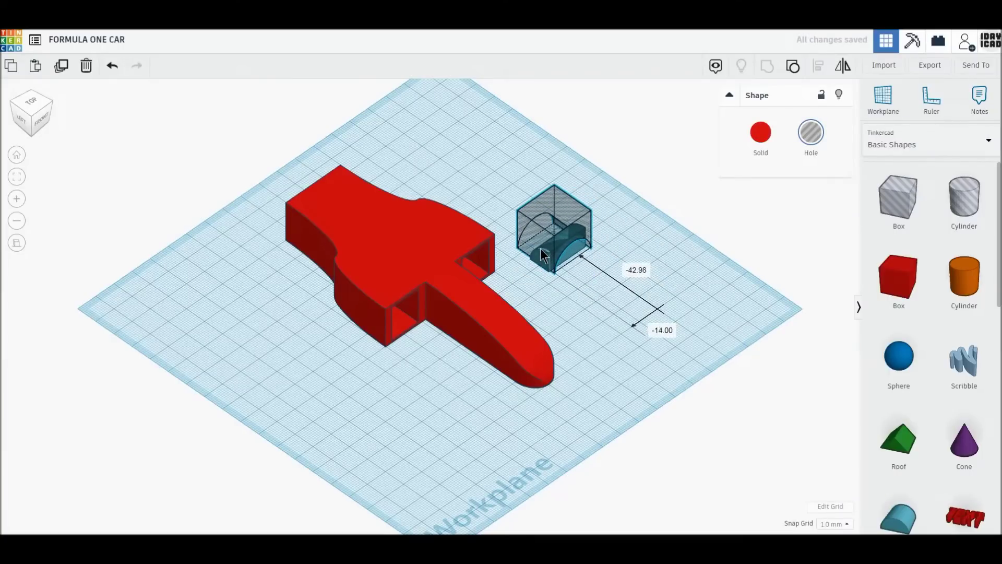
pyautogui.moveTo(538, 249); pyautogui.dragTo(537, 247)
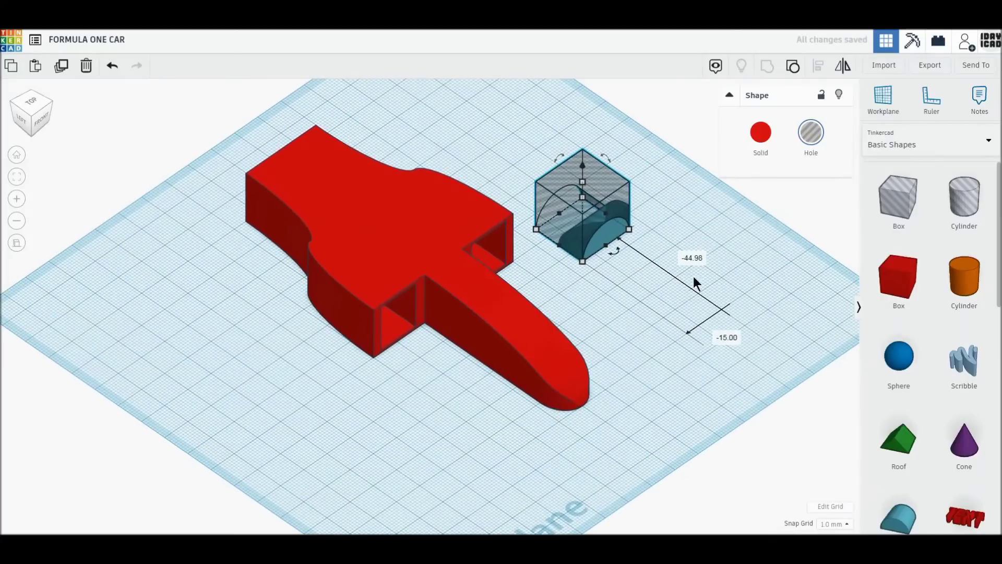
# Group the hole box with the half-cylinder so it trims into one rounded piece
pyautogui.scroll(2, 577, 352)
pyautogui.scroll(3, 521, 371)
pyautogui.moveTo(678, 402); pyautogui.dragTo(512, 246)
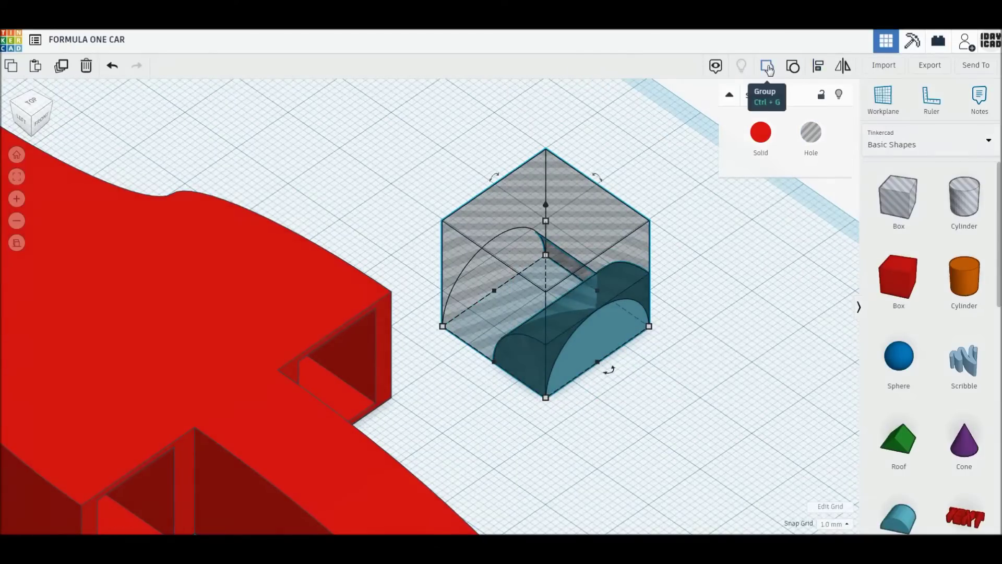
pyautogui.click(767, 67)
pyautogui.click(754, 137)
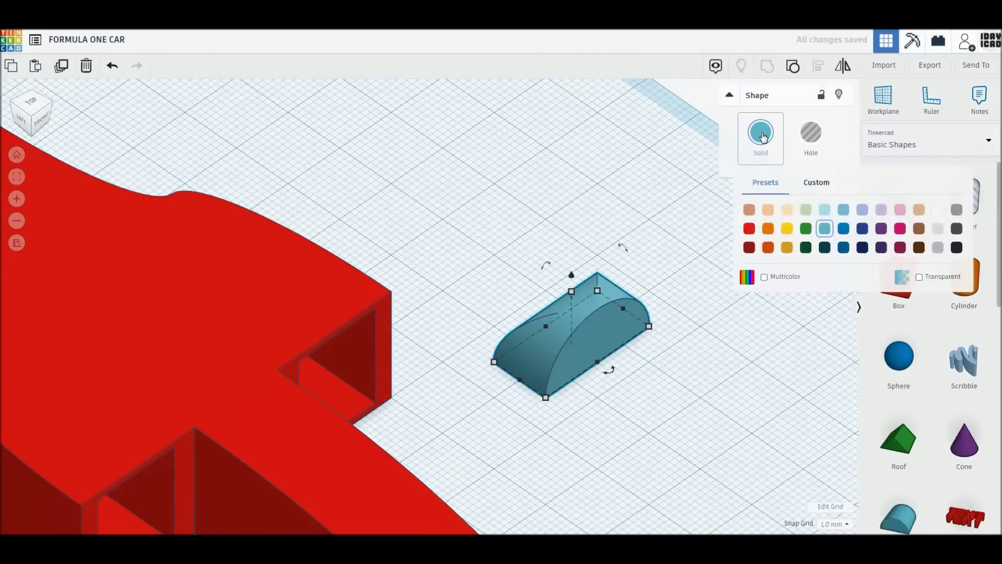
# Colour the rounded piece light grey and size it 40 × 16 mm
pyautogui.click(948, 210)
pyautogui.moveTo(495, 360); pyautogui.dragTo(339, 182)
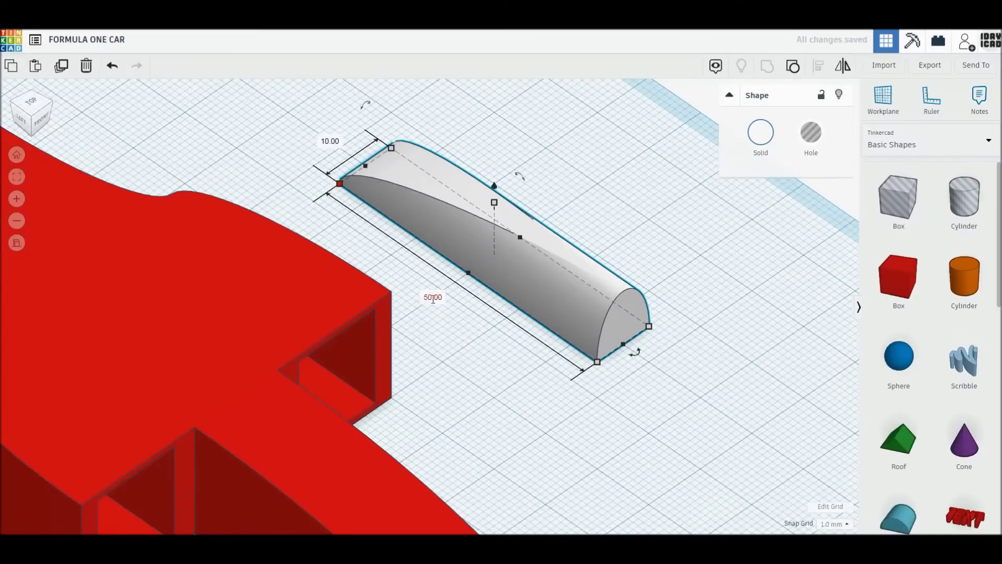
pyautogui.write('30')
pyautogui.press('Return')
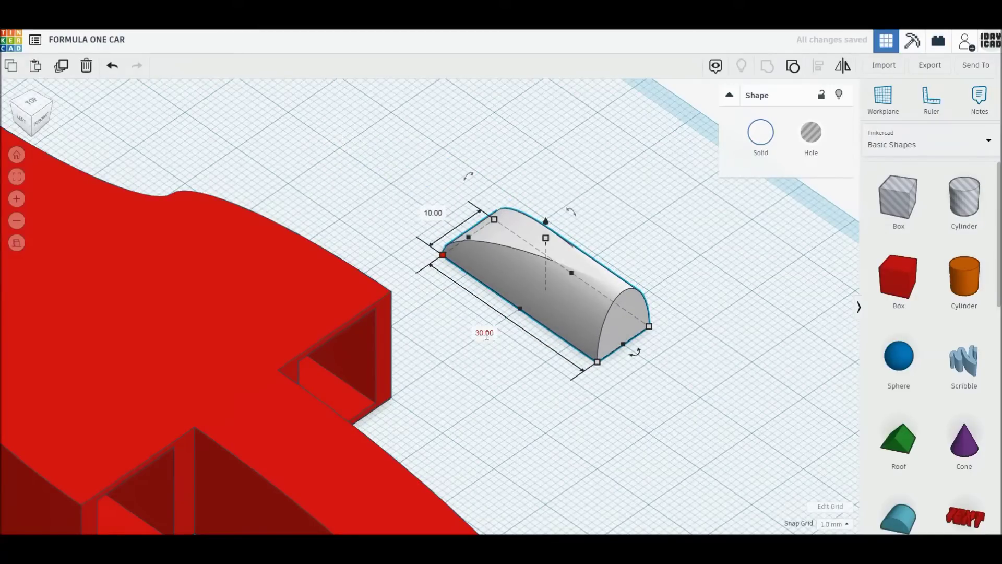
pyautogui.write('40')
pyautogui.press('Return')
pyautogui.click(377, 181)
pyautogui.write('16')
pyautogui.press('Return')
pyautogui.click(433, 336)
pyautogui.press('Return')
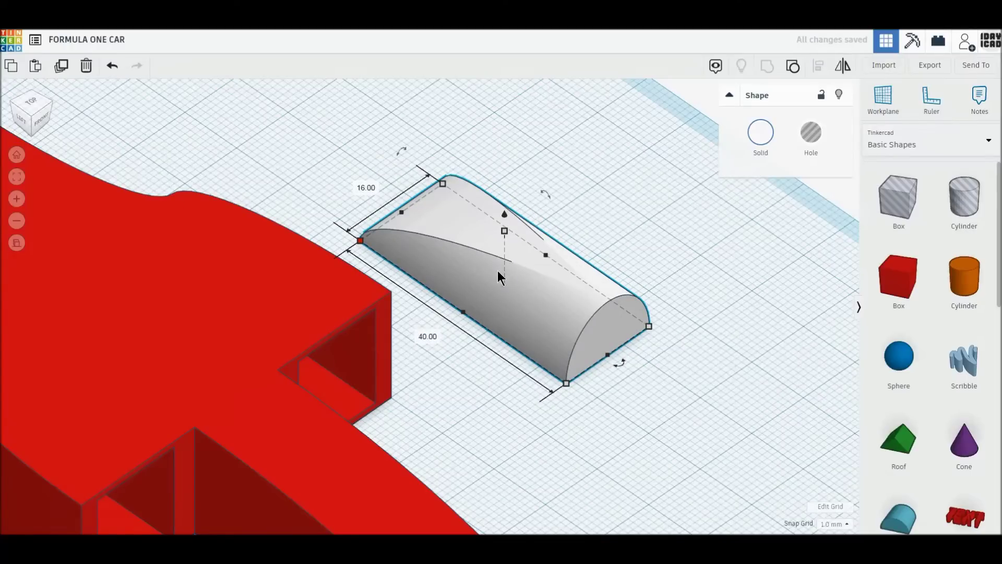
# Raise the grey piece to 20 mm elevation and move it into the body's opening
pyautogui.moveTo(505, 215); pyautogui.dragTo(505, 194)
pyautogui.click(698, 315)
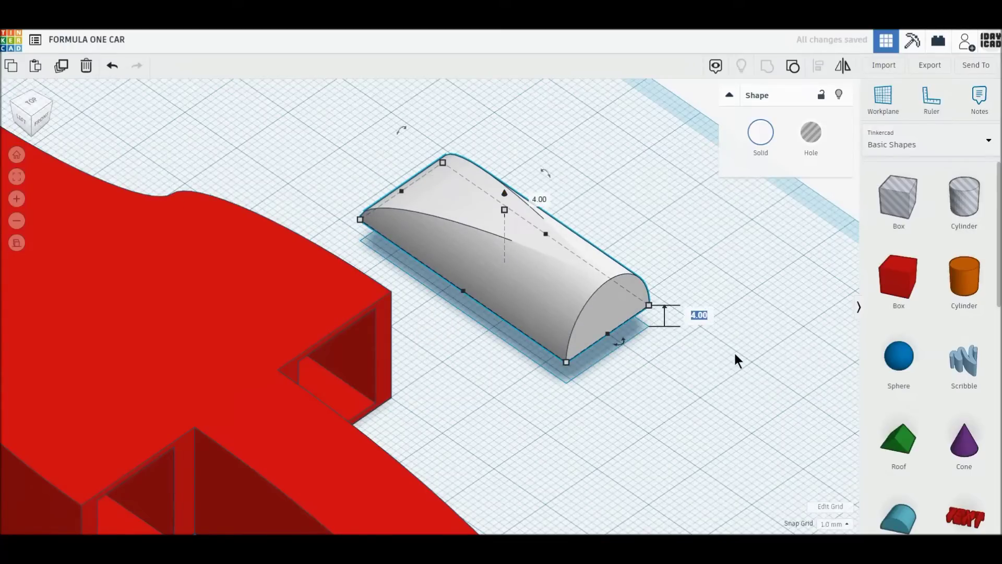
pyautogui.write('20')
pyautogui.press('Return')
pyautogui.click(30, 103)
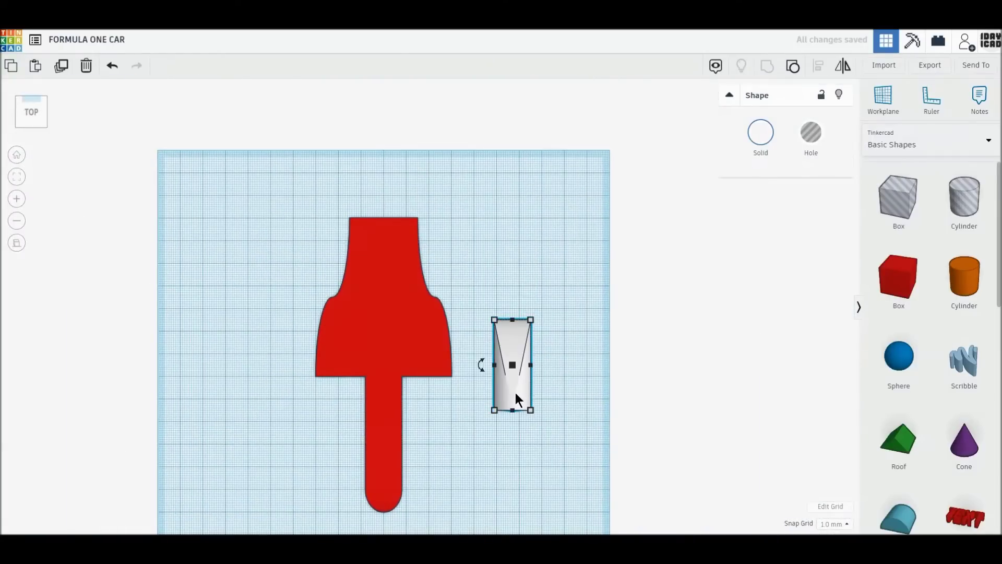
pyautogui.moveTo(516, 394); pyautogui.dragTo(386, 300)
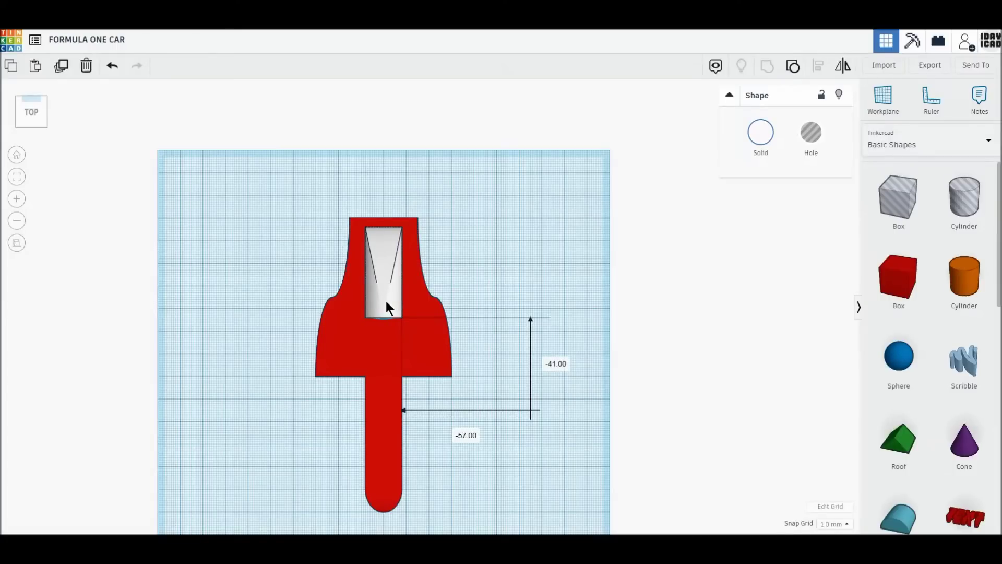
pyautogui.click(459, 313)
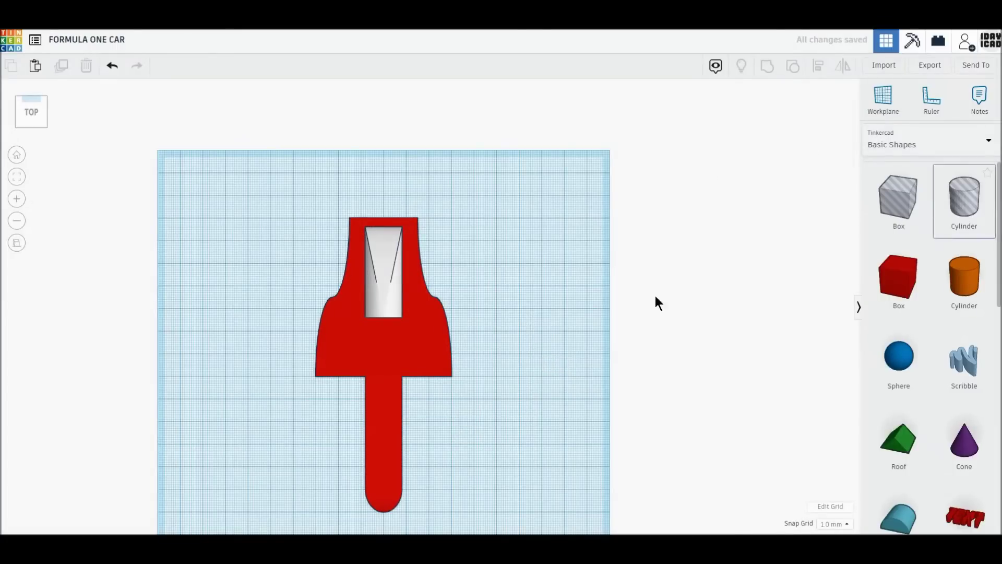
# Group a smoothed cylinder hole and a box into an arch shape
pyautogui.click(524, 313)
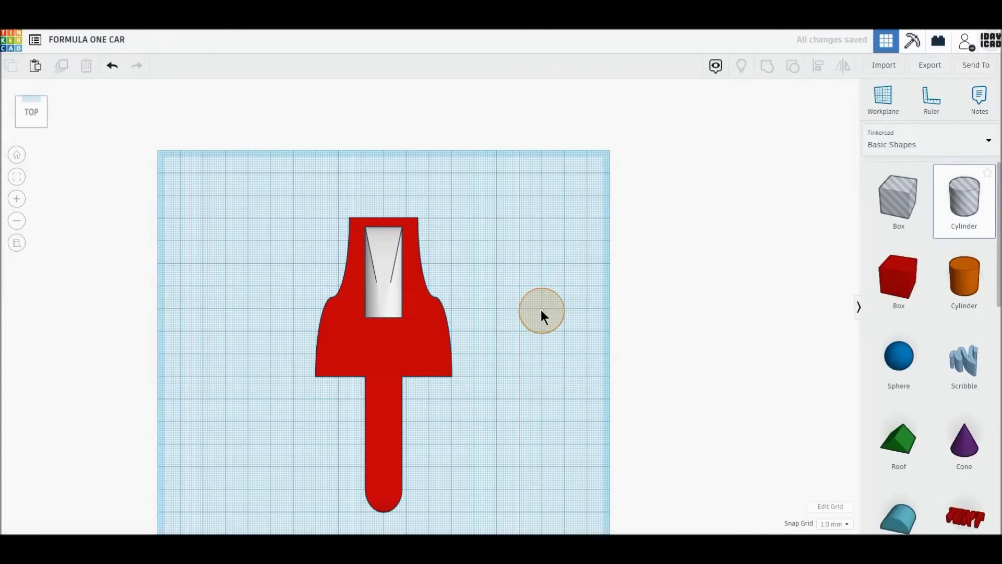
pyautogui.click(540, 308)
pyautogui.scroll(2, 657, 368)
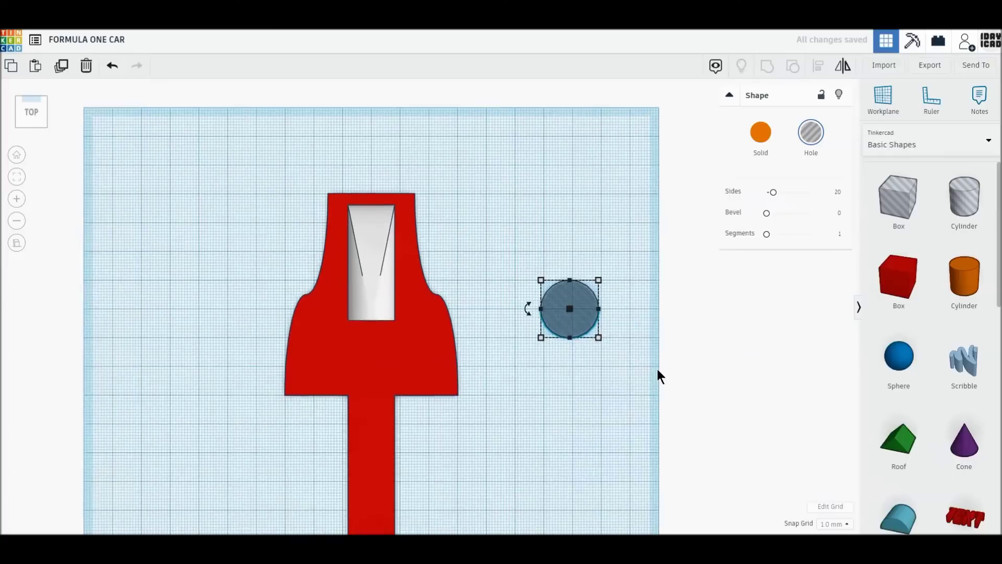
pyautogui.scroll(2, 536, 371)
pyautogui.scroll(2, 536, 371)
pyautogui.moveTo(464, 316); pyautogui.dragTo(458, 299)
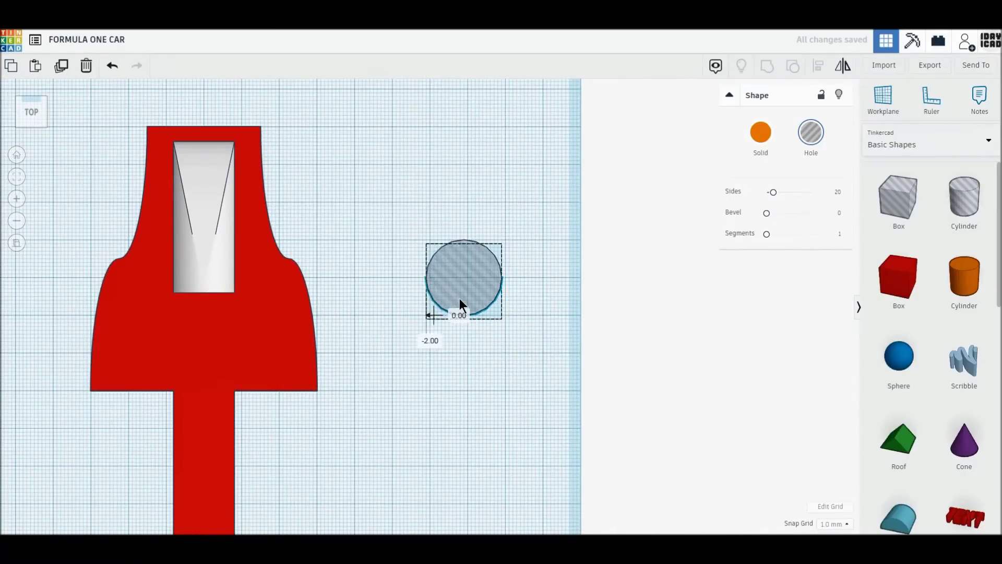
pyautogui.moveTo(899, 201)
pyautogui.mouseDown()
pyautogui.moveTo(487, 324)
pyautogui.moveTo(468, 315)
pyautogui.mouseUp()
pyautogui.click(476, 261)
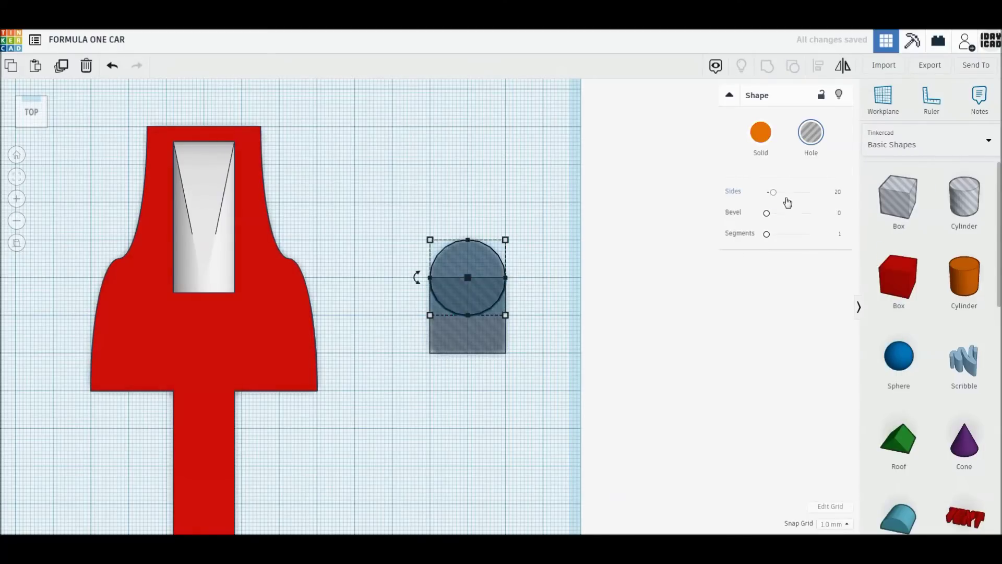
pyautogui.moveTo(784, 195); pyautogui.dragTo(810, 192)
pyautogui.moveTo(413, 194); pyautogui.dragTo(557, 361)
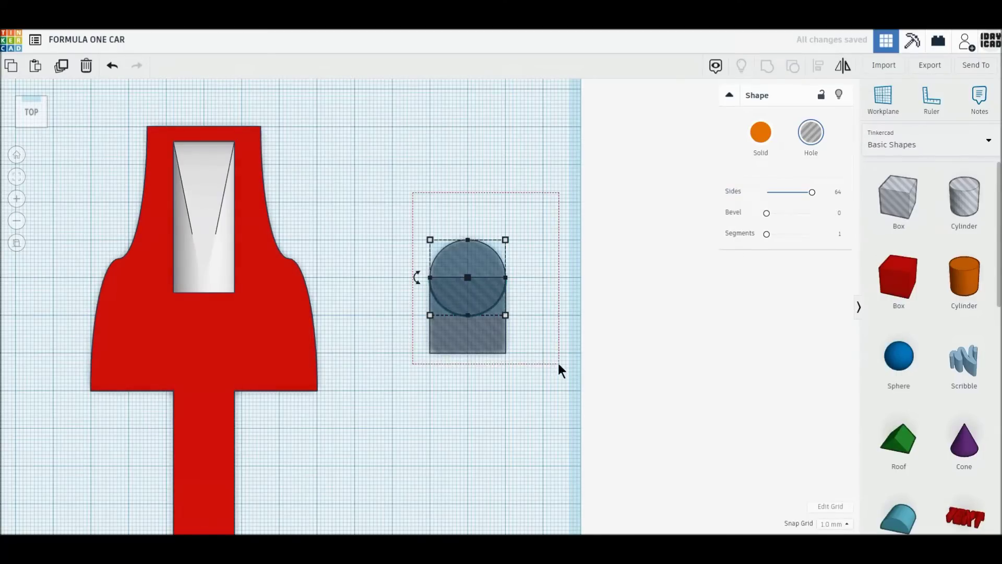
pyautogui.click(766, 65)
# Make the arch a hole and fit it into the car body at 18 × 23 mm
pyautogui.press('h')
pyautogui.moveTo(488, 335); pyautogui.dragTo(224, 362)
pyautogui.moveTo(246, 268)
pyautogui.mouseDown()
pyautogui.moveTo(237, 304)
pyautogui.moveTo(240, 296)
pyautogui.mouseUp()
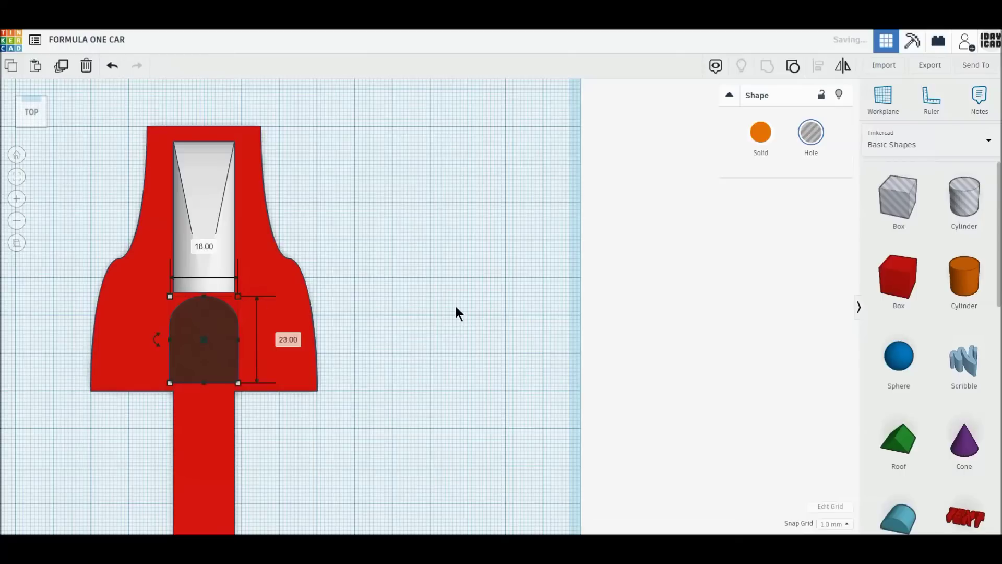
pyautogui.click(376, 311)
pyautogui.moveTo(457, 462)
pyautogui.mouseDown(button='right')
pyautogui.moveTo(148, 331)
pyautogui.moveTo(203, 281)
pyautogui.mouseUp(button='right')
pyautogui.click(204, 285)
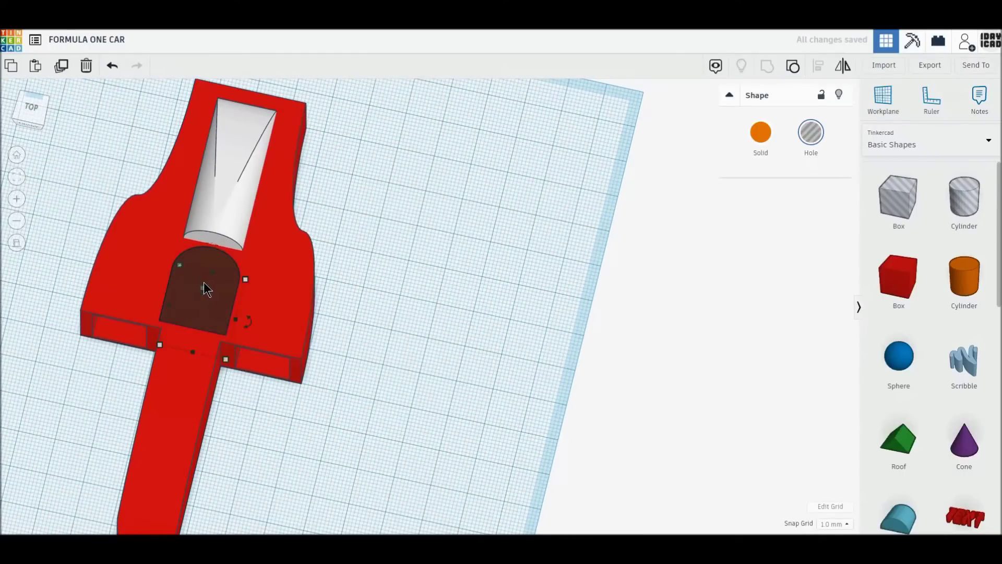
pyautogui.click(203, 282)
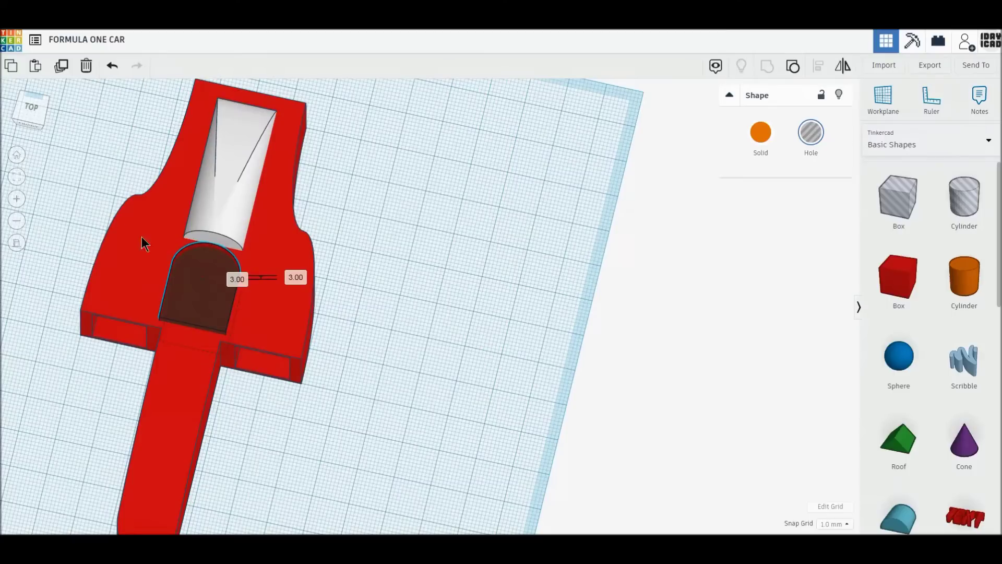
# Group the body, grey piece and arch hole with Multicolor enabled
pyautogui.moveTo(75, 181); pyautogui.dragTo(392, 441)
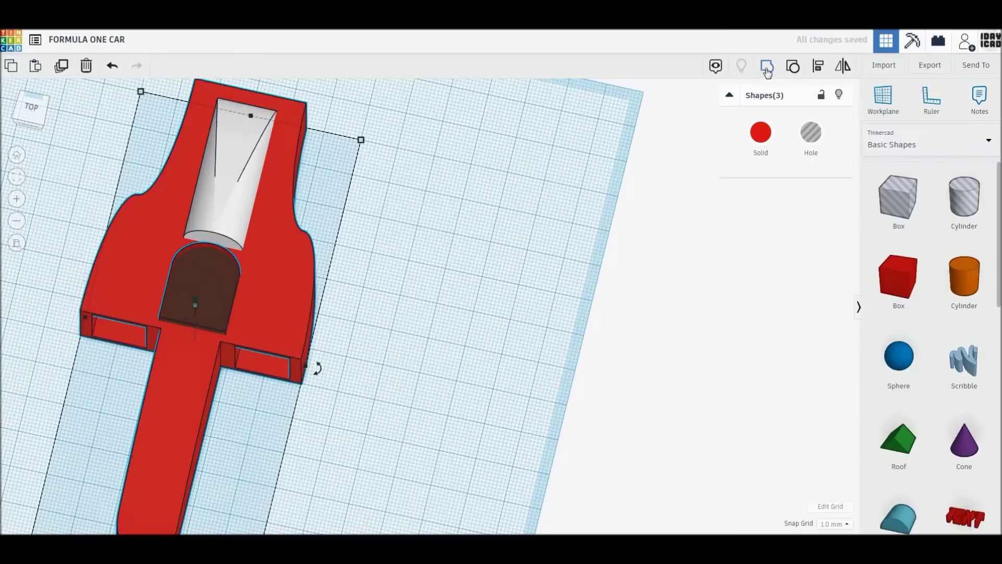
pyautogui.click(766, 69)
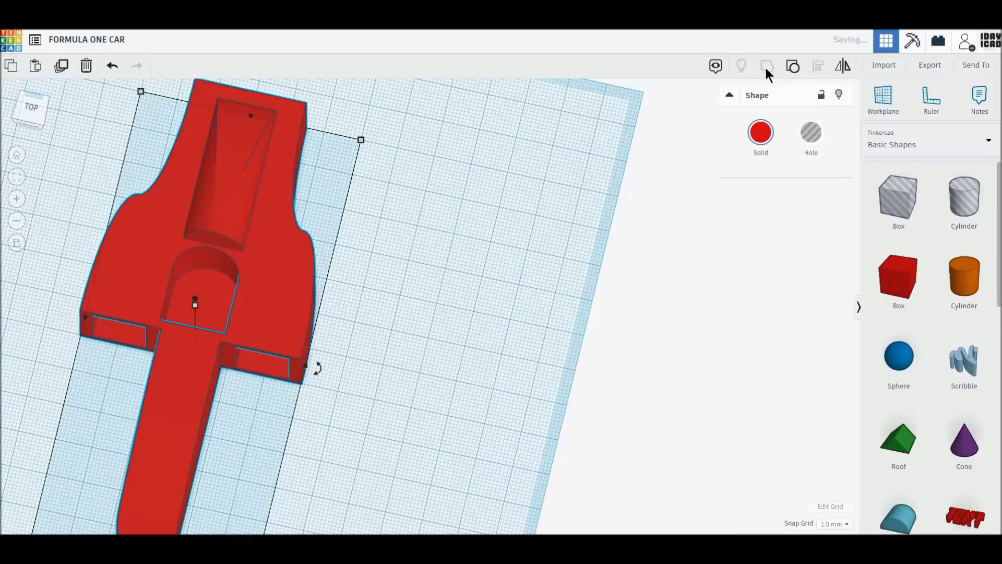
pyautogui.click(761, 132)
pyautogui.click(764, 277)
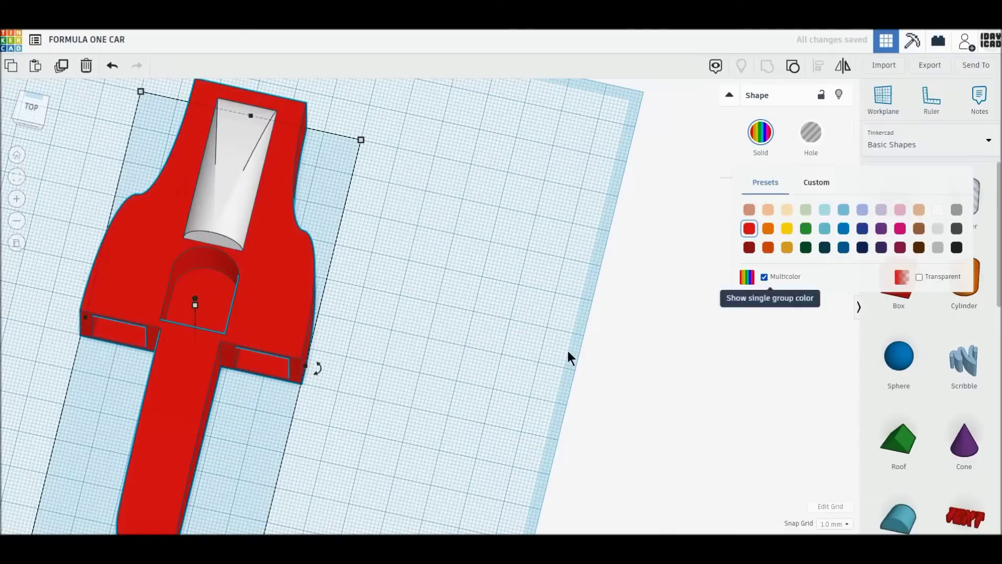
pyautogui.click(567, 349)
pyautogui.scroll(-3, 554, 355)
pyautogui.scroll(-2, 554, 357)
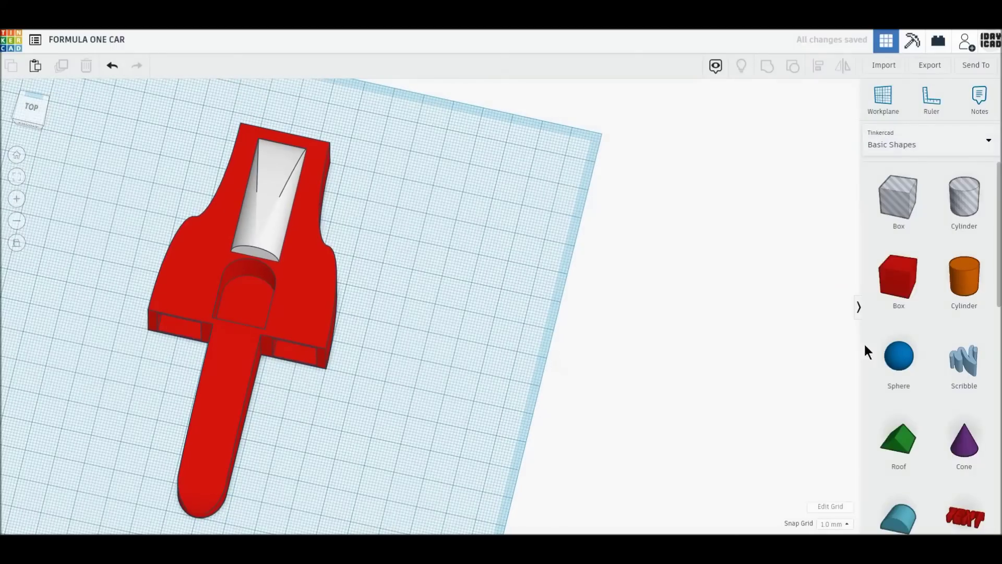
# Add a dark grey cylinder beside the body, enlarge it to 26 × 26 mm and bevel its edge
pyautogui.moveTo(964, 277); pyautogui.dragTo(458, 383)
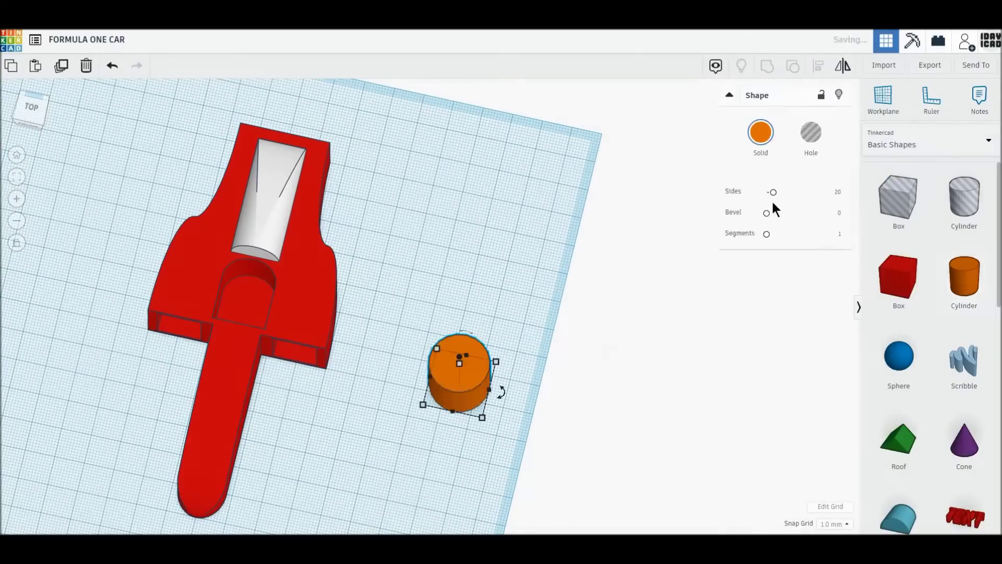
pyautogui.click(760, 132)
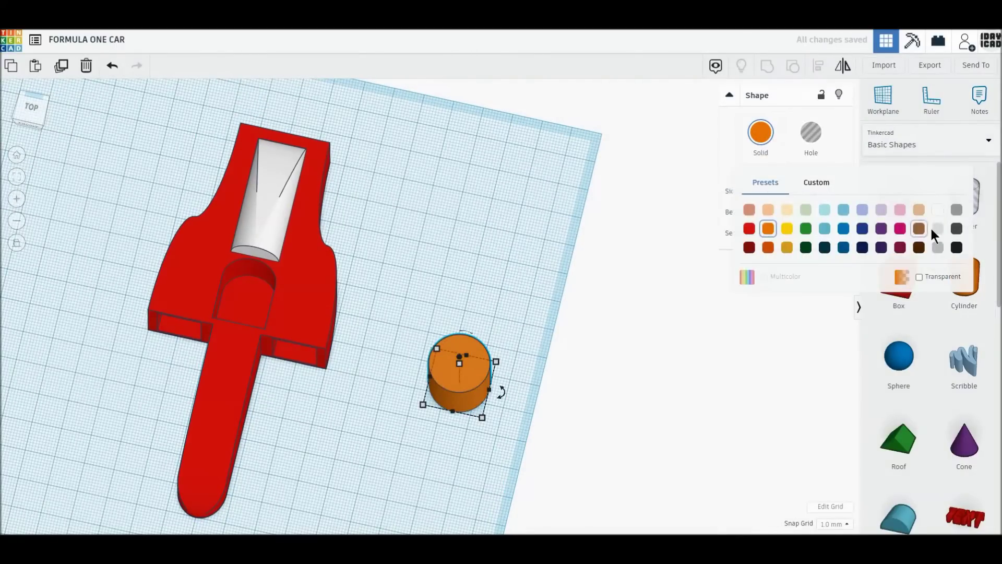
pyautogui.click(951, 230)
pyautogui.click(28, 112)
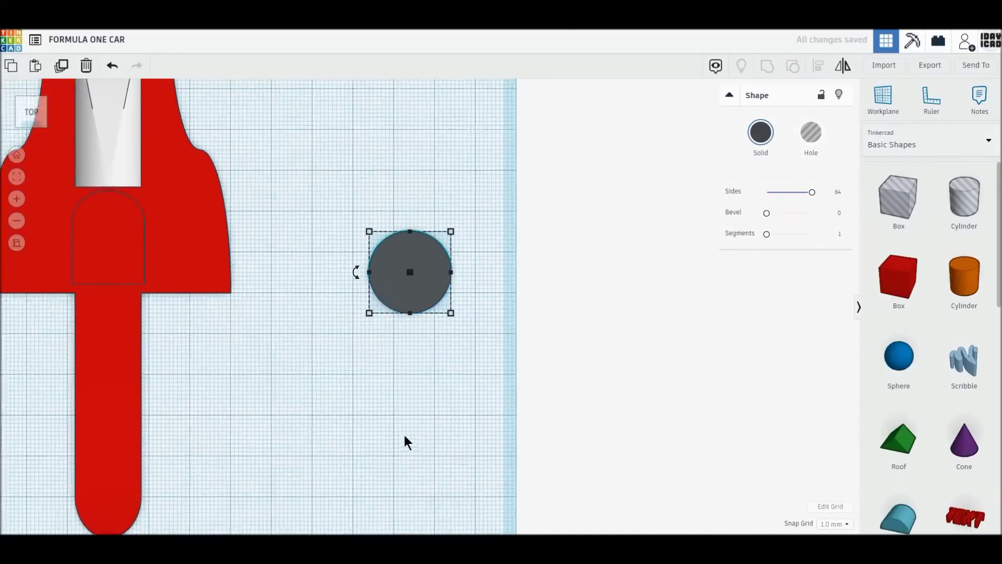
pyautogui.moveTo(399, 307); pyautogui.dragTo(385, 320)
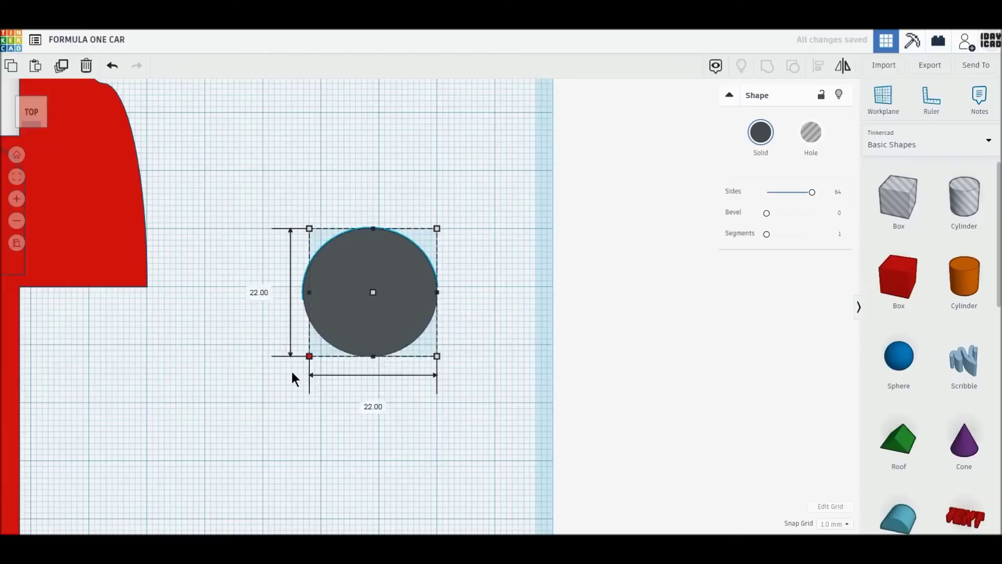
pyautogui.moveTo(309, 356); pyautogui.dragTo(286, 379)
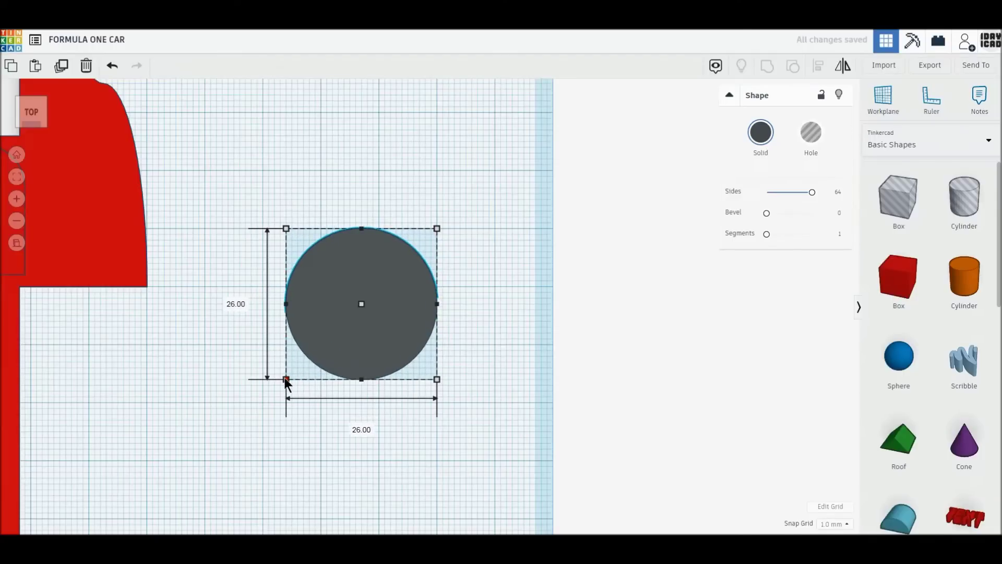
pyautogui.moveTo(767, 213); pyautogui.dragTo(850, 216)
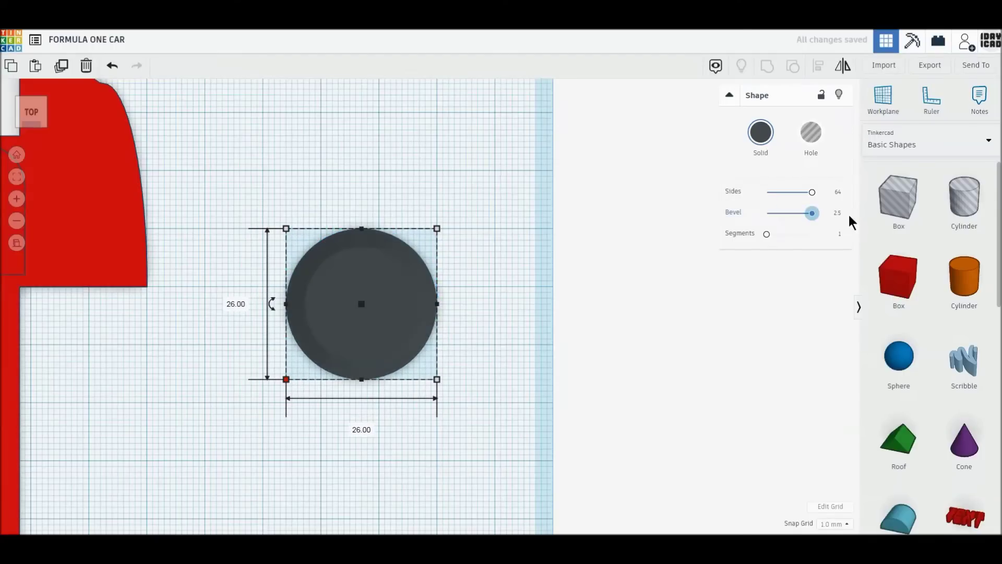
pyautogui.press('Escape')
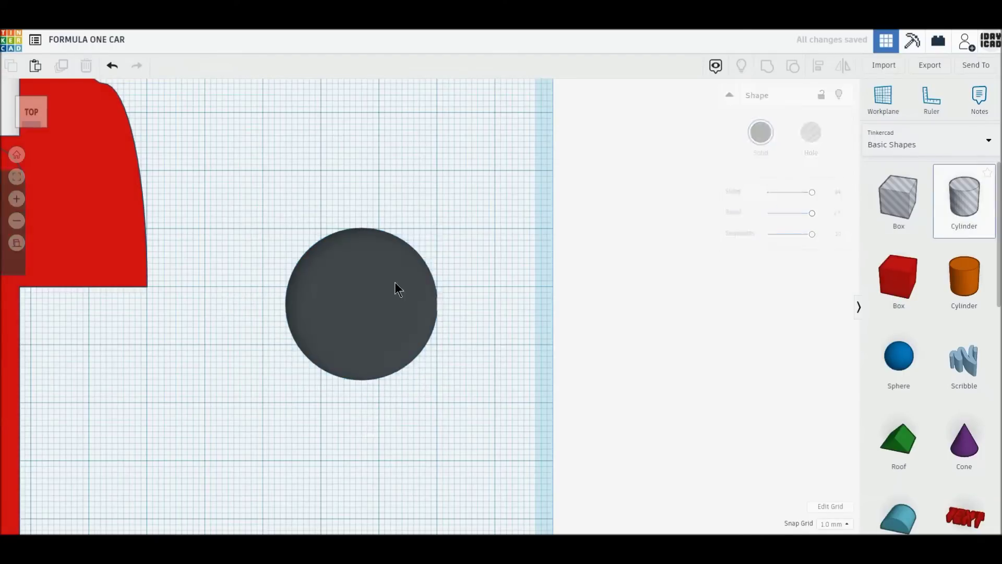
# Shrink the inner hole cylinder to 16 × 16 mm, centre it and set 64 sides
pyautogui.click(369, 308)
pyautogui.moveTo(422, 368); pyautogui.dragTo(402, 347)
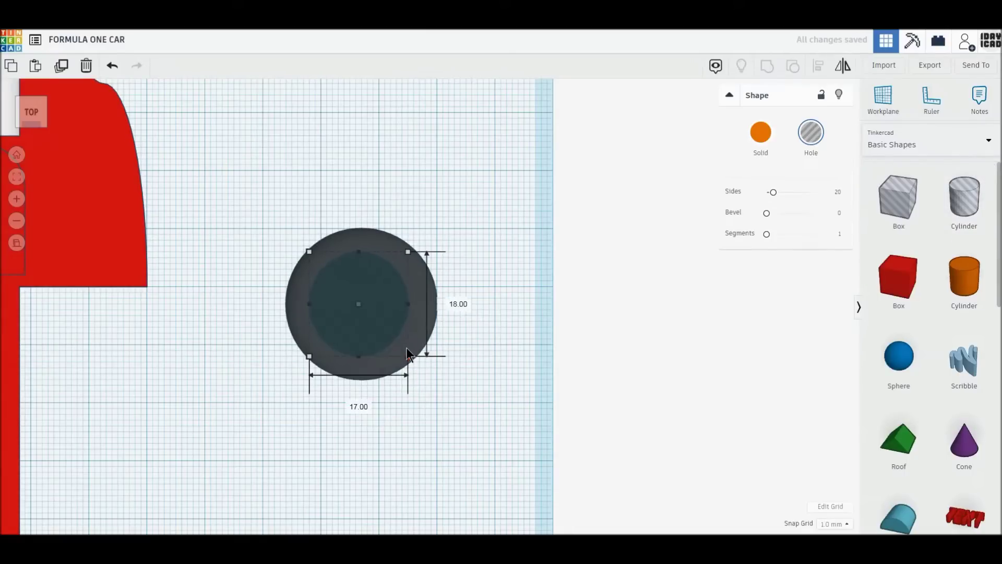
pyautogui.moveTo(384, 321); pyautogui.dragTo(390, 327)
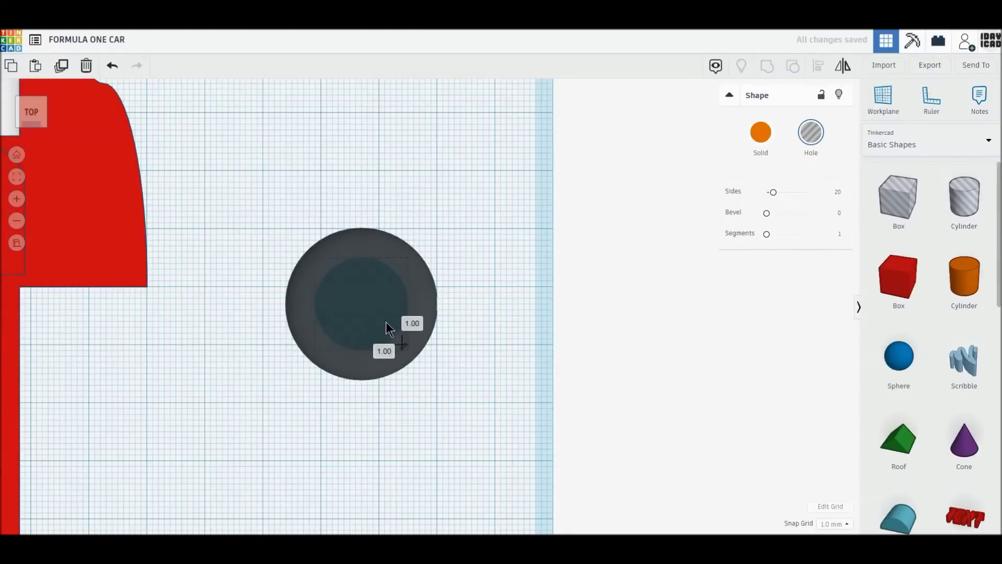
pyautogui.moveTo(773, 193); pyautogui.dragTo(839, 197)
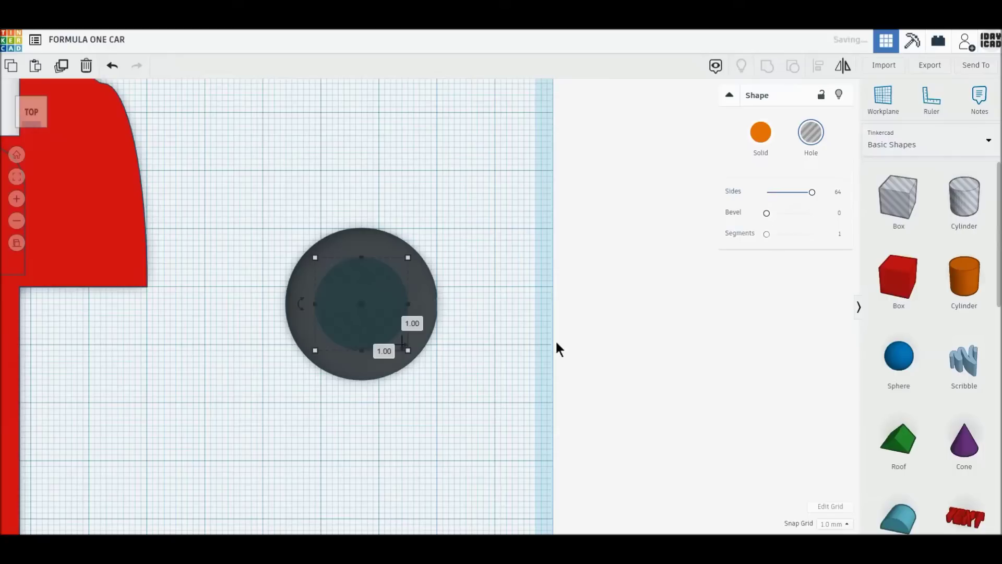
# Duplicate the hole as a red solid, group the tyre ring, and centre the red circle in it
pyautogui.click(60, 66)
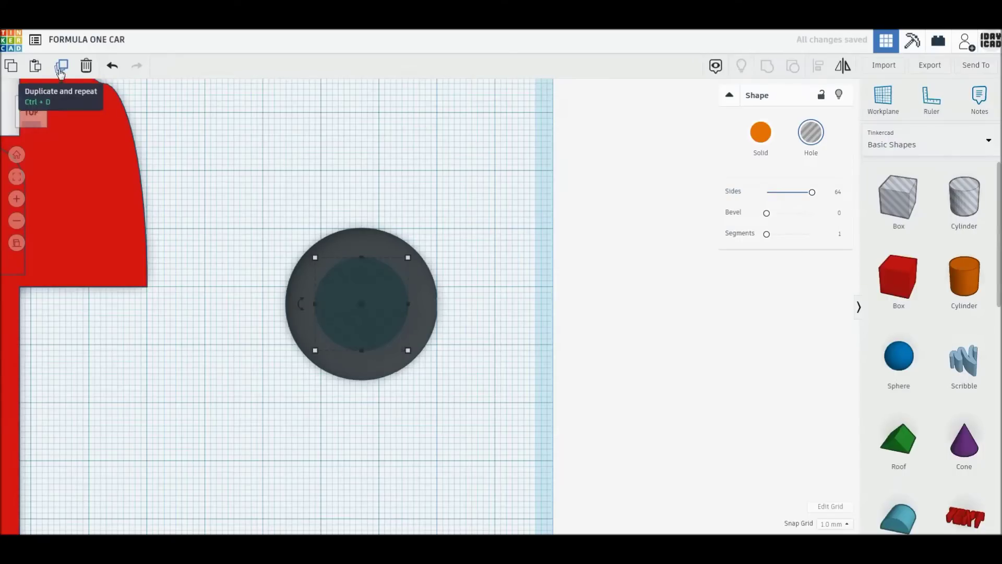
pyautogui.moveTo(358, 277); pyautogui.dragTo(364, 137)
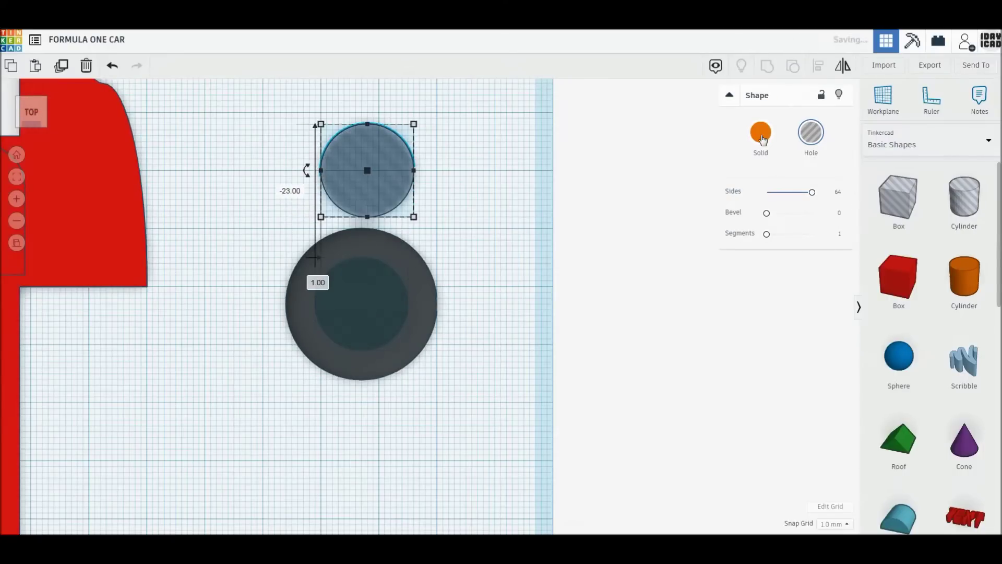
pyautogui.click(761, 132)
pyautogui.click(749, 229)
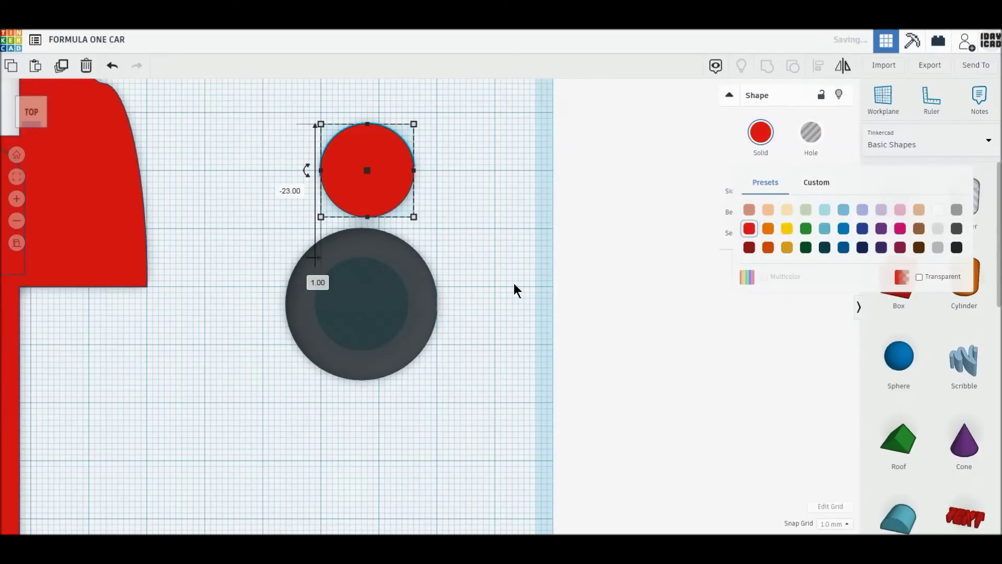
pyautogui.moveTo(246, 280); pyautogui.dragTo(451, 379)
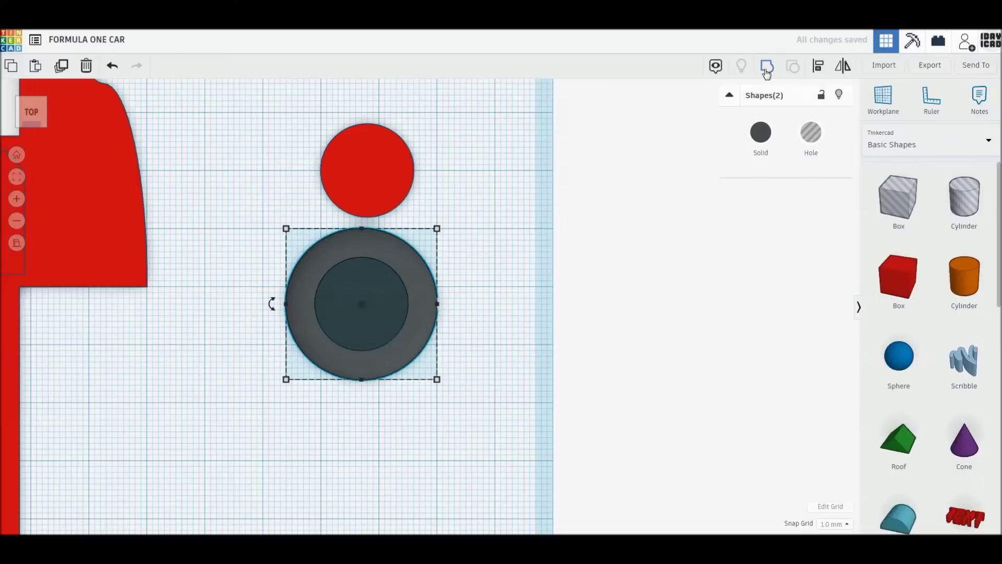
pyautogui.click(766, 69)
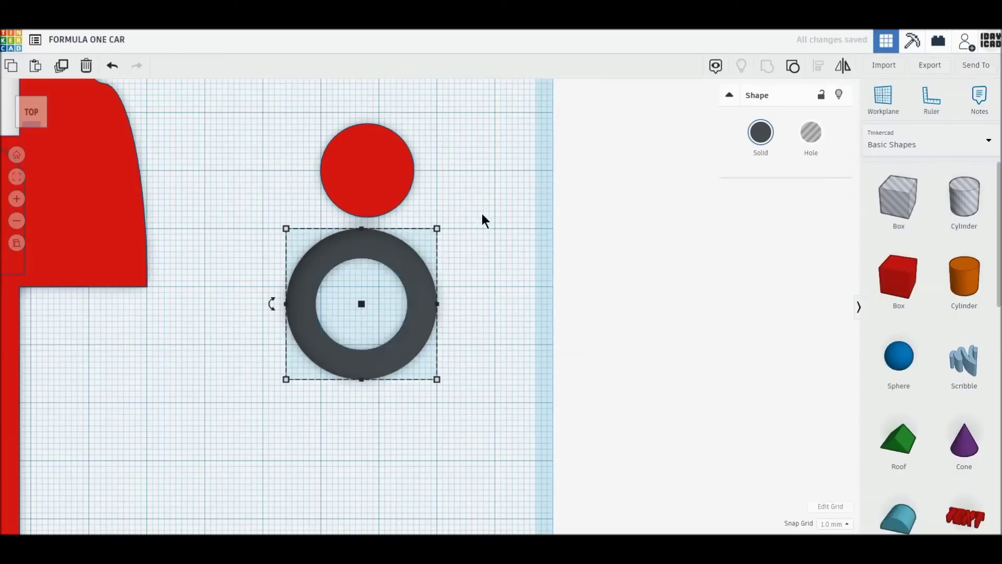
pyautogui.moveTo(386, 180); pyautogui.dragTo(380, 309)
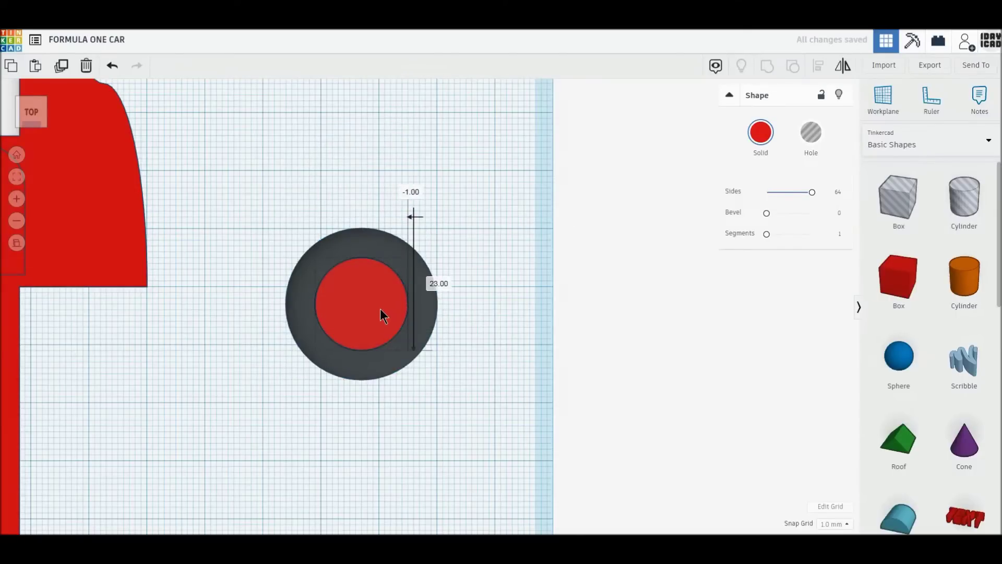
# Add a taller white 14 × 14 mm bevelled hub from a copy of the red circle
pyautogui.click(61, 65)
pyautogui.moveTo(315, 257); pyautogui.dragTo(321, 263)
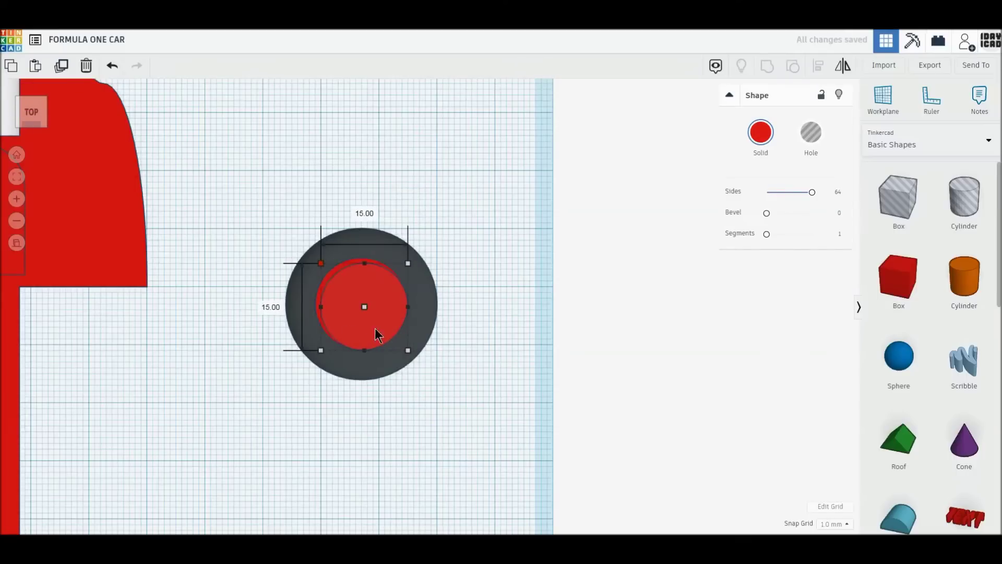
pyautogui.moveTo(410, 357); pyautogui.dragTo(405, 352)
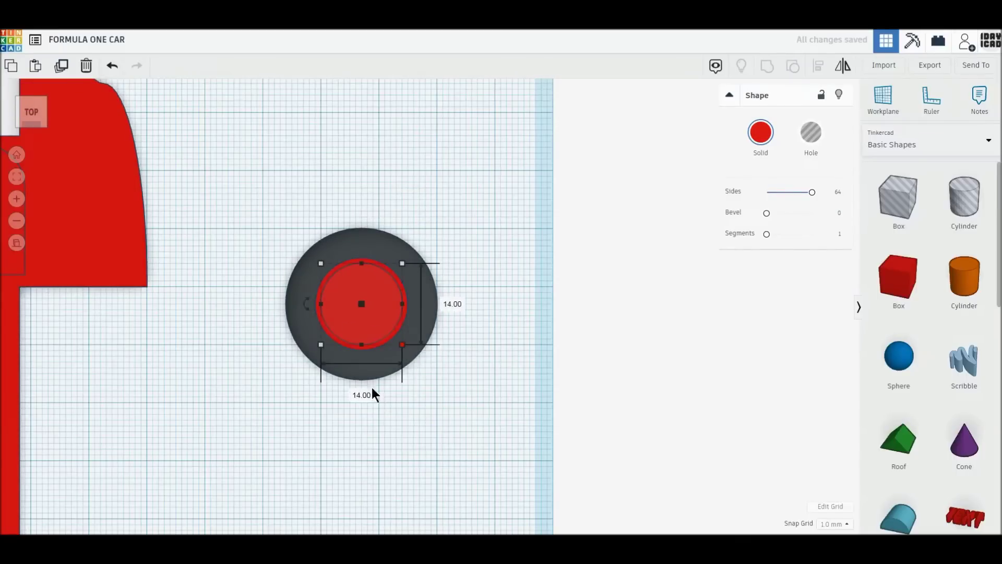
pyautogui.moveTo(386, 412); pyautogui.dragTo(345, 312, button='right')
pyautogui.moveTo(362, 293); pyautogui.dragTo(365, 291)
pyautogui.click(760, 132)
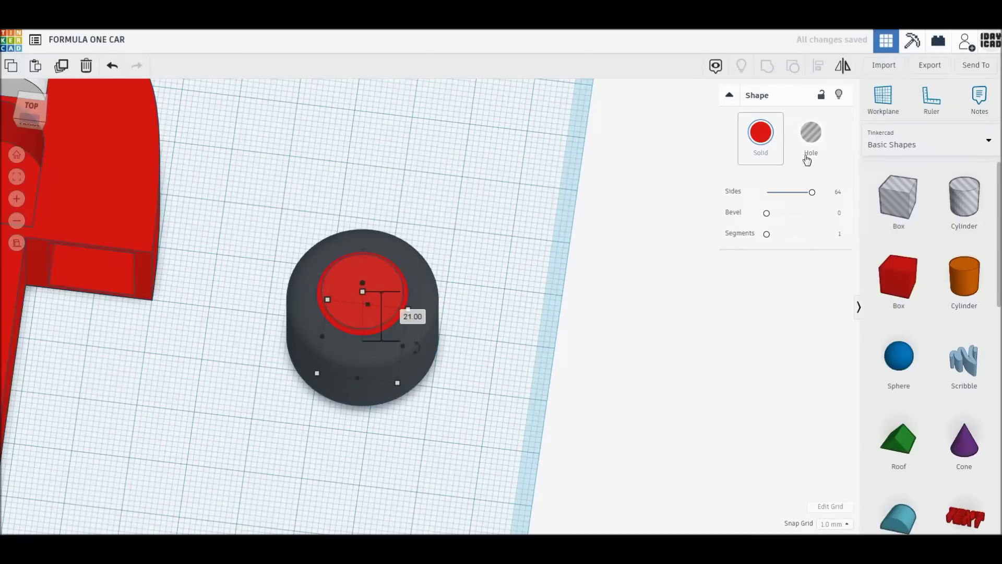
pyautogui.click(938, 209)
pyautogui.moveTo(767, 212)
pyautogui.mouseDown()
pyautogui.moveTo(811, 213)
pyautogui.moveTo(811, 234)
pyautogui.mouseUp()
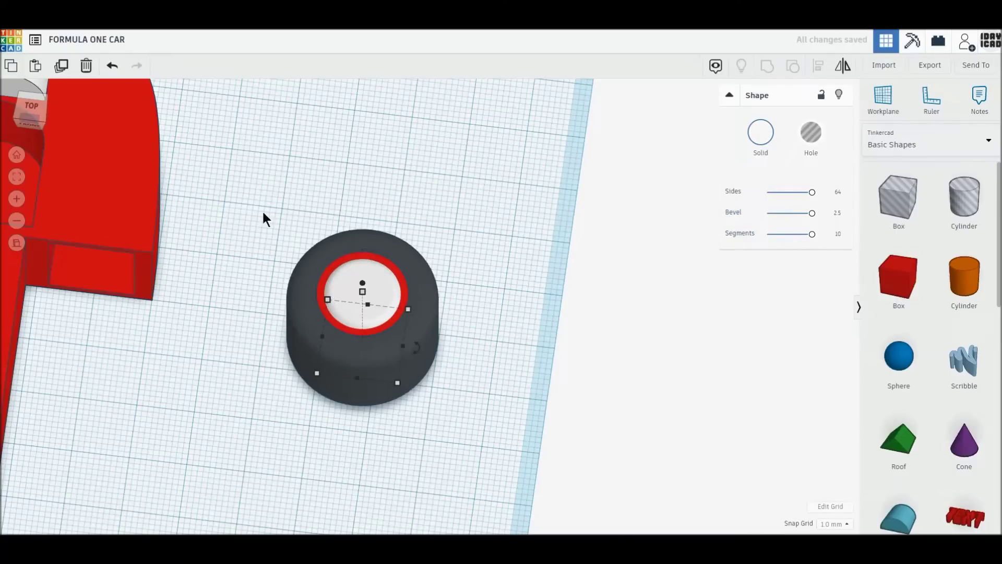
# Group tyre, rim and hub with Multicolor, set height 15 mm and turn the wheel onto its side
pyautogui.moveTo(263, 215); pyautogui.dragTo(453, 356)
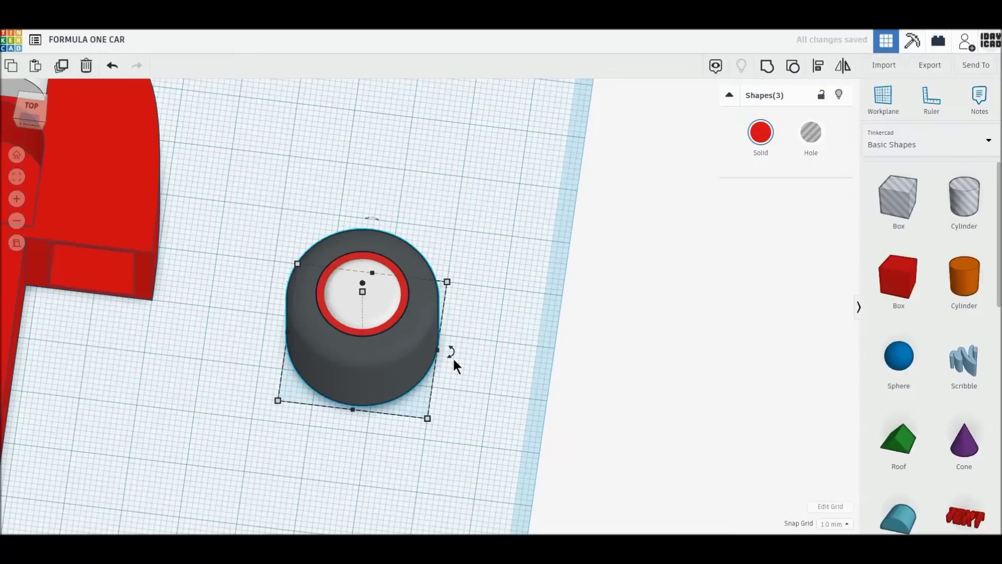
pyautogui.click(768, 76)
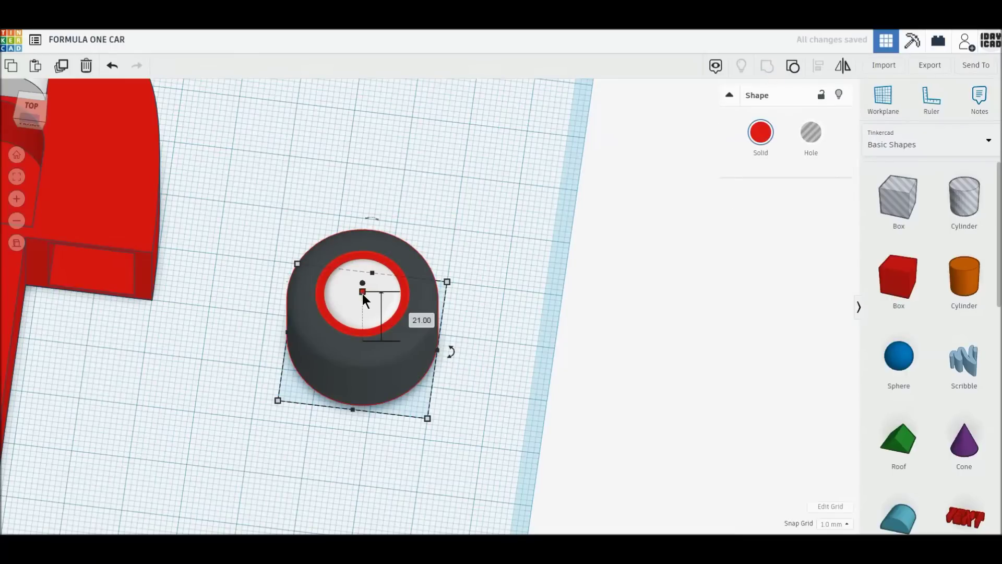
pyautogui.click(762, 151)
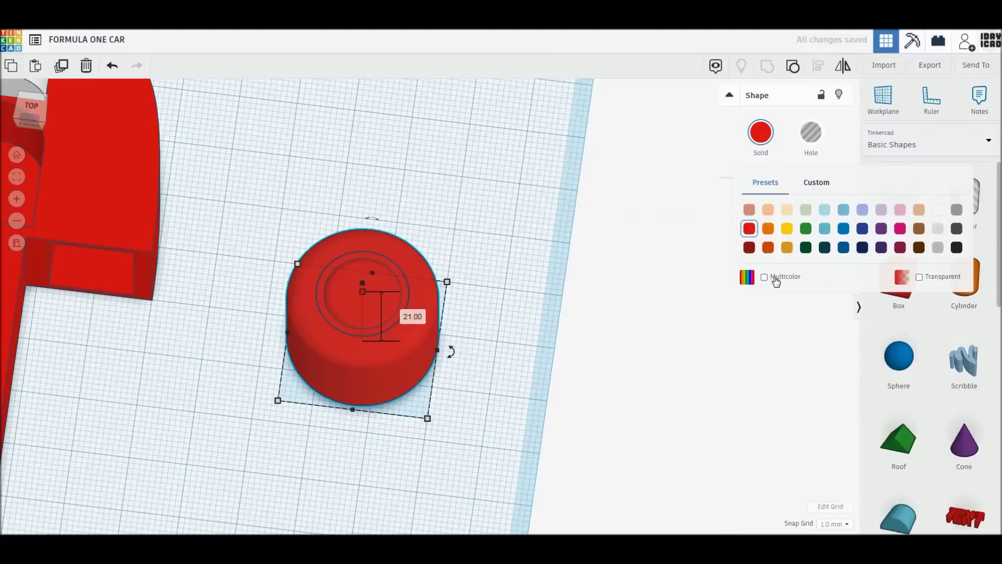
pyautogui.click(764, 277)
pyautogui.click(414, 317)
pyautogui.write('15')
pyautogui.press('Return')
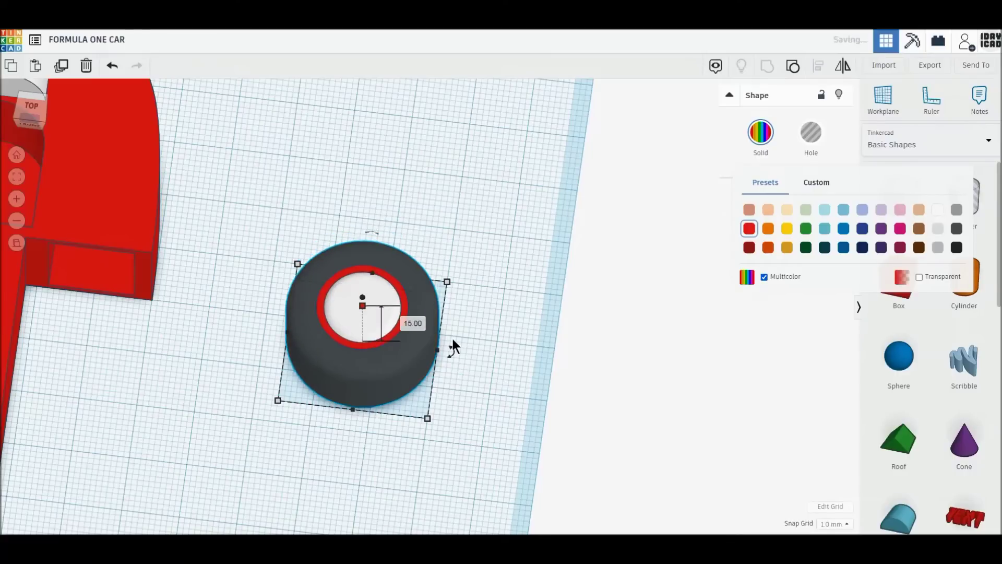
pyautogui.moveTo(402, 255); pyautogui.dragTo(405, 264)
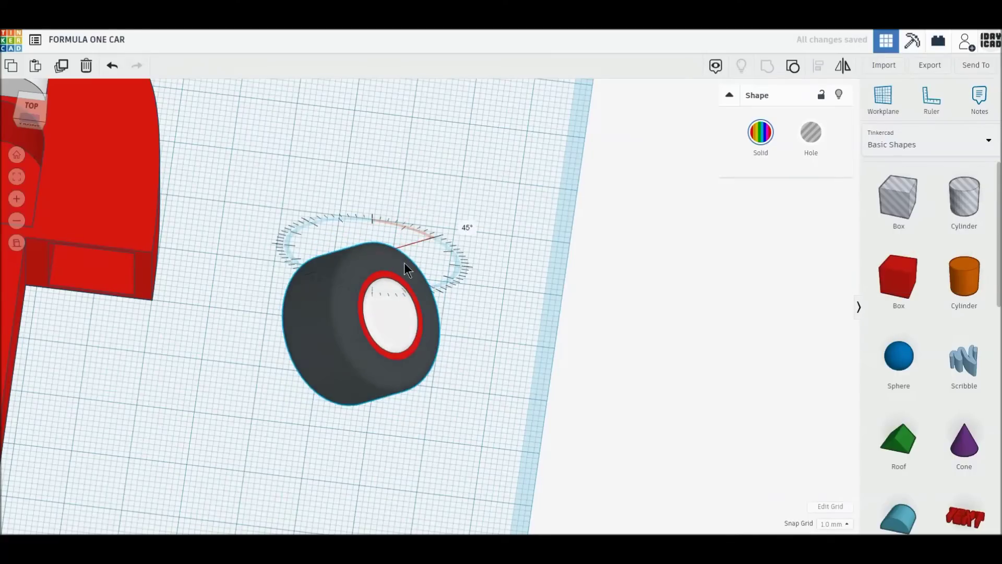
pyautogui.click(31, 106)
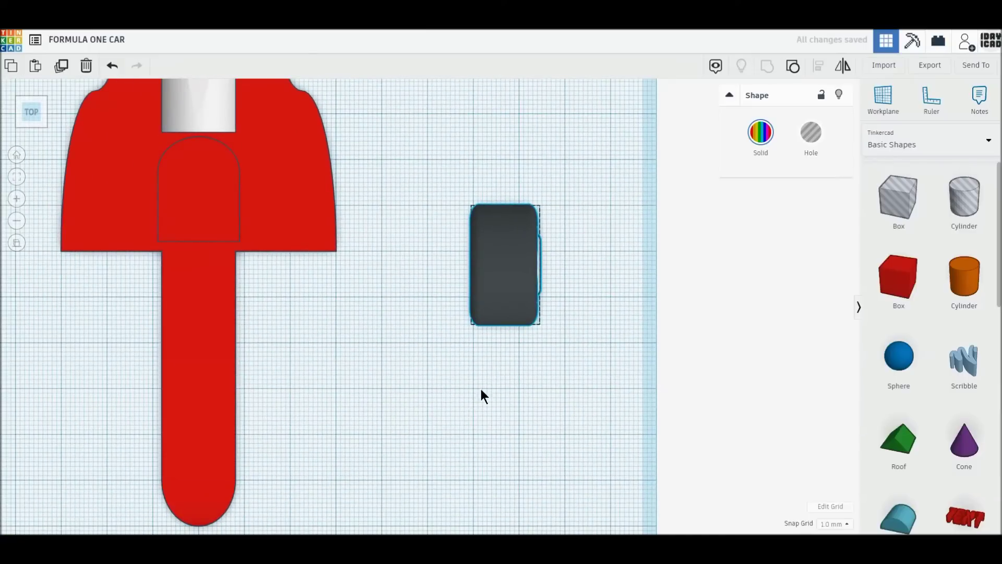
# Place the wheel beside the body and add a mirrored copy on the car's left side
pyautogui.moveTo(507, 301)
pyautogui.mouseDown()
pyautogui.moveTo(327, 429)
pyautogui.moveTo(329, 414)
pyautogui.mouseUp()
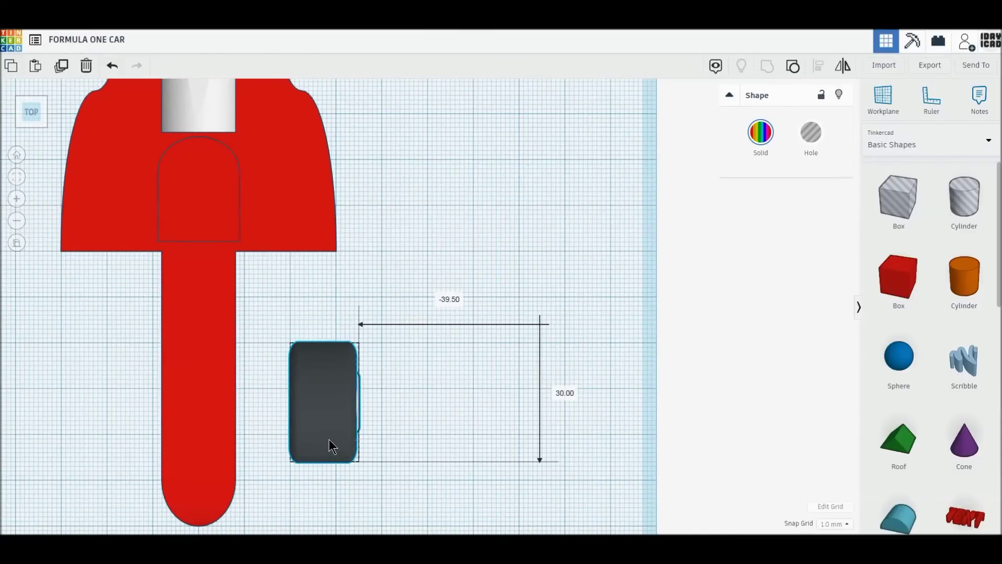
pyautogui.moveTo(329, 415); pyautogui.dragTo(327, 410)
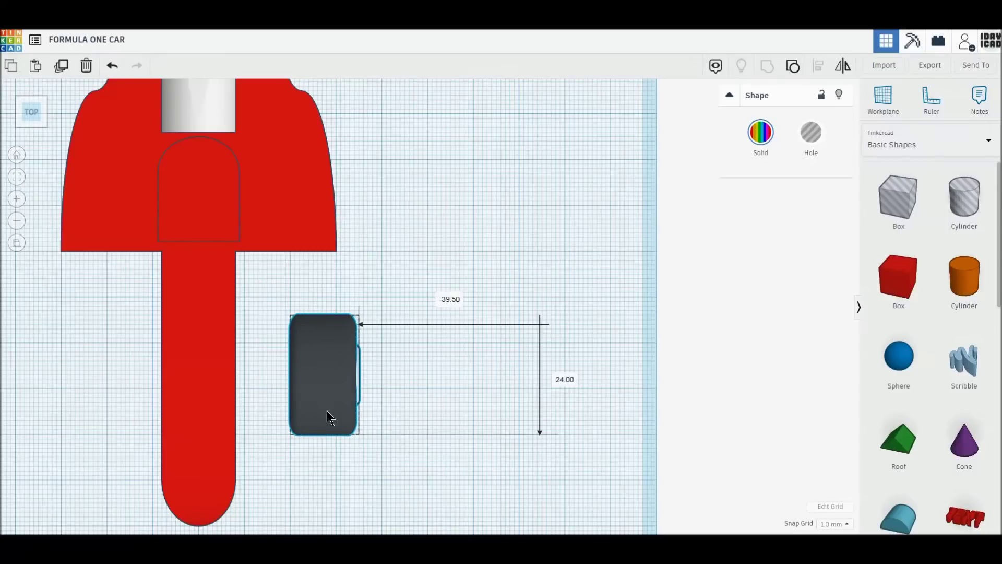
pyautogui.moveTo(293, 429); pyautogui.dragTo(540, 432, button='middle')
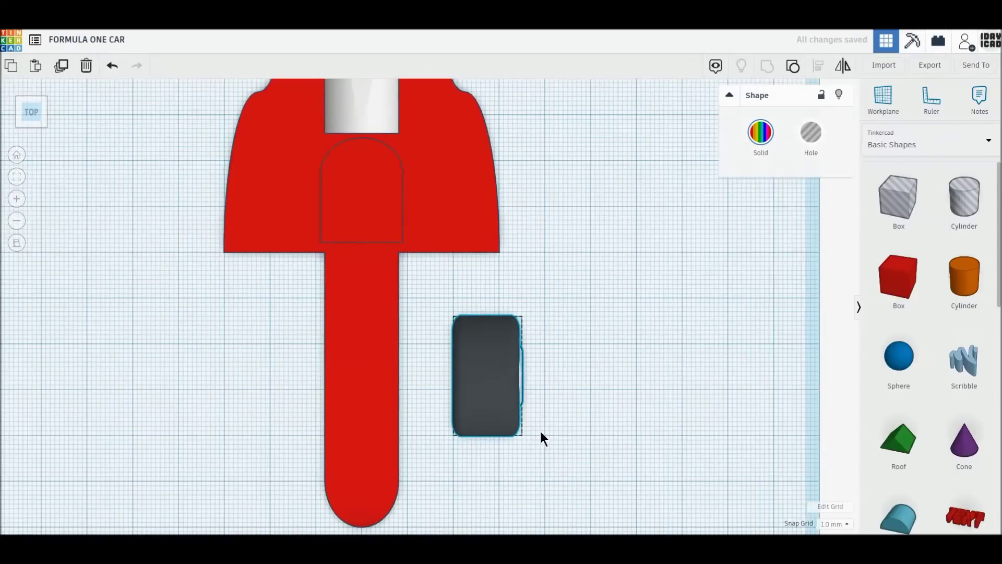
pyautogui.click(61, 65)
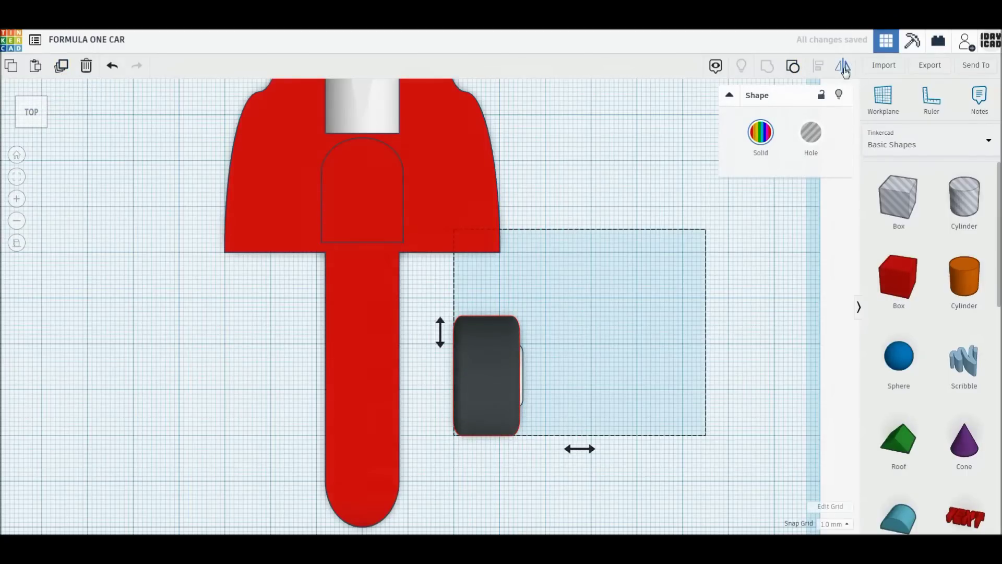
pyautogui.click(640, 484)
pyautogui.moveTo(642, 376); pyautogui.dragTo(250, 369)
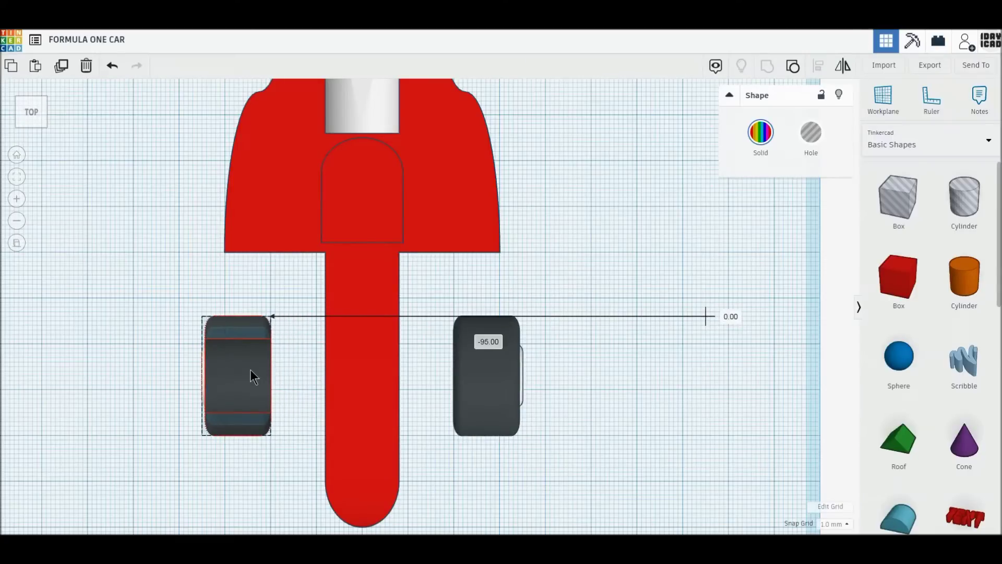
pyautogui.click(631, 421)
# Undo the tire's accidental move off the hub and return to the zoomed Top view
pyautogui.moveTo(468, 467); pyautogui.dragTo(349, 319, button='right')
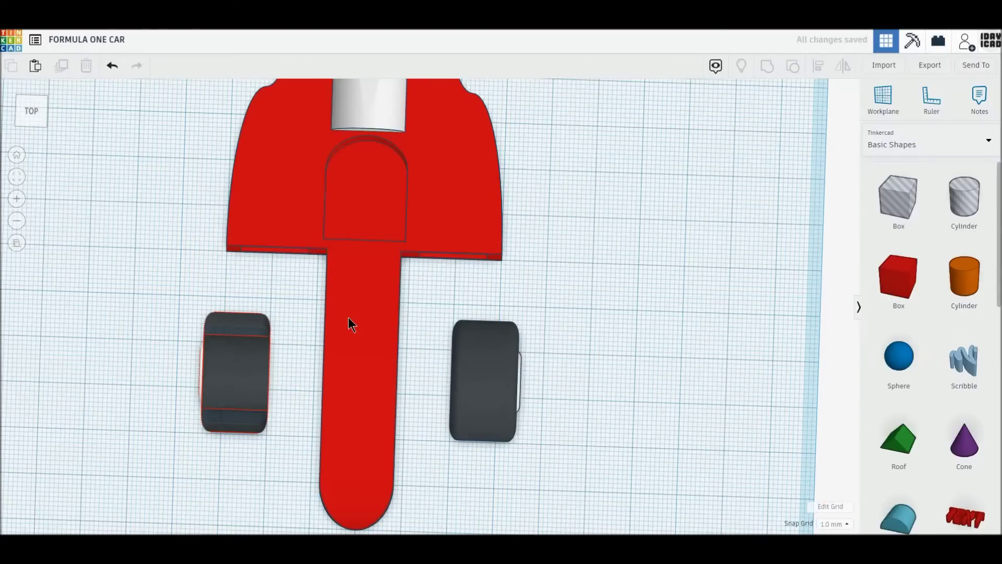
pyautogui.moveTo(518, 368)
pyautogui.mouseDown(button='right')
pyautogui.moveTo(434, 432)
pyautogui.moveTo(253, 287)
pyautogui.mouseUp(button='right')
pyautogui.hotkey('ctrl', 'z')
pyautogui.click(158, 402)
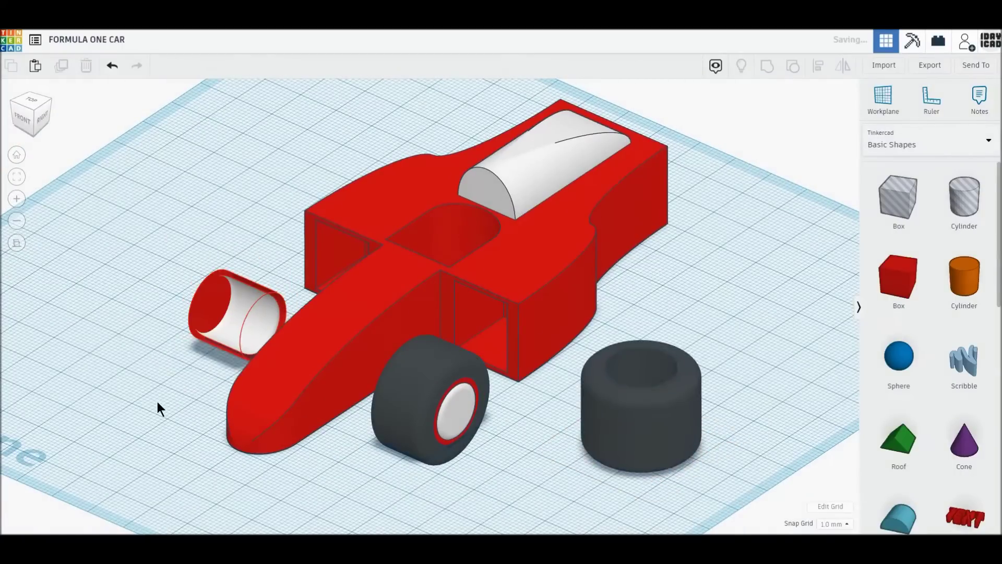
pyautogui.click(113, 65)
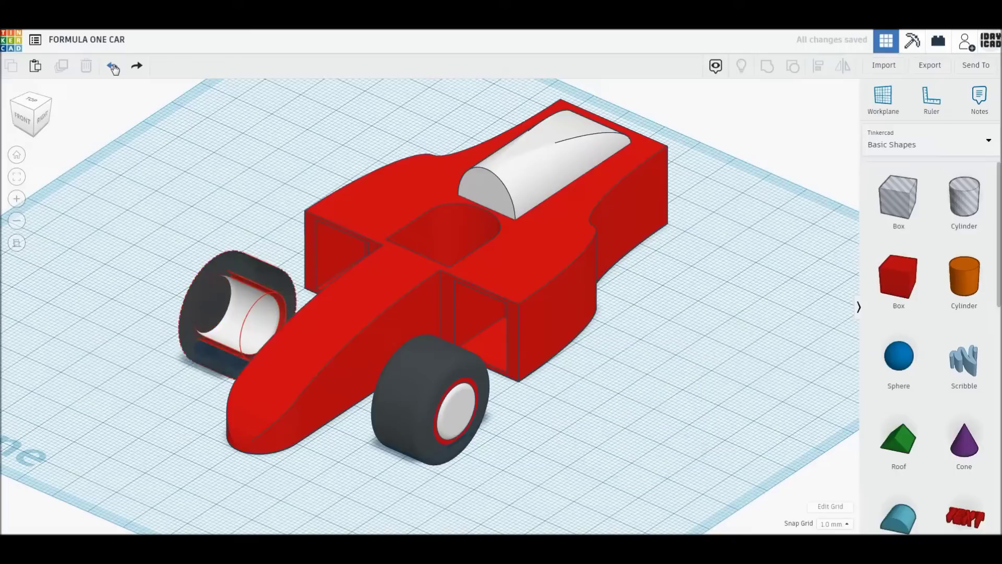
pyautogui.click(28, 102)
pyautogui.scroll(2, 339, 323)
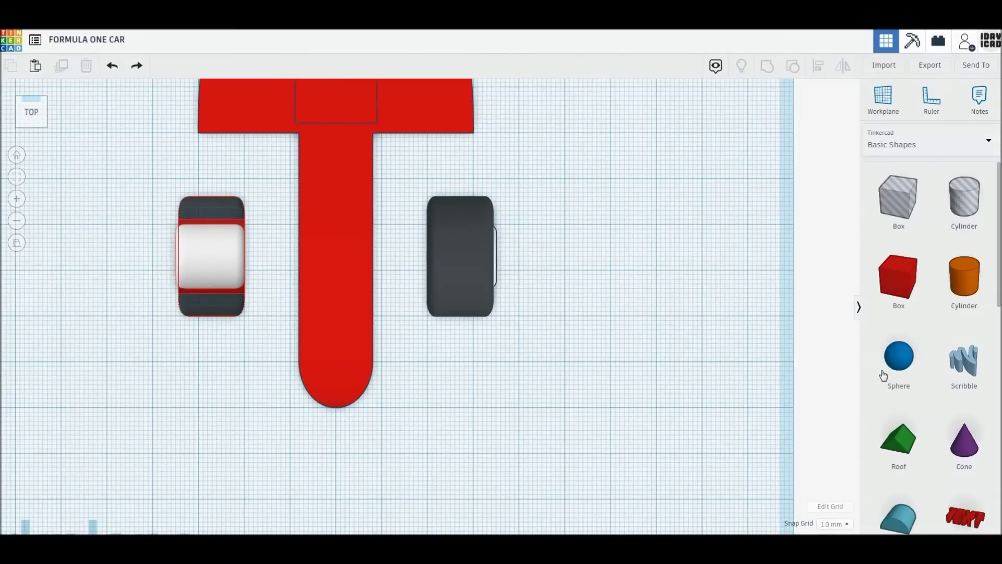
# Cut a 64-sided cylinder in half by grouping it with a box hole
pyautogui.moveTo(964, 276); pyautogui.dragTo(610, 363)
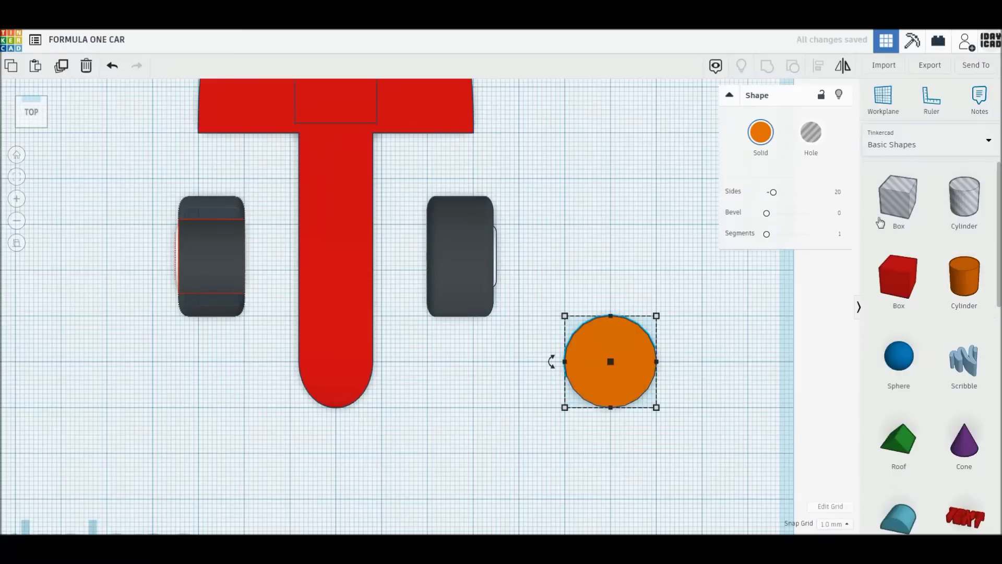
pyautogui.moveTo(772, 192); pyautogui.dragTo(811, 192)
pyautogui.click(638, 311)
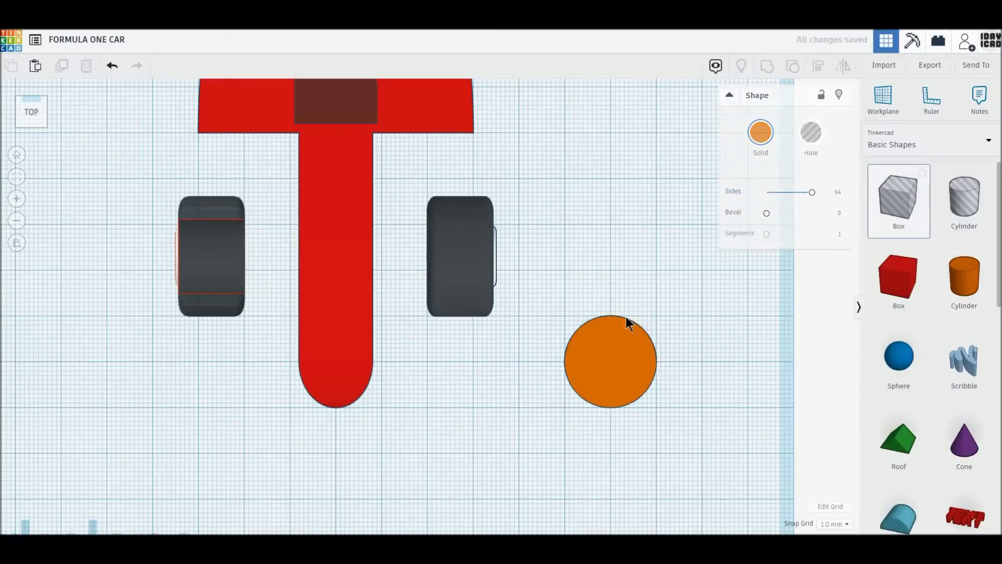
pyautogui.click(612, 317)
pyautogui.moveTo(713, 413); pyautogui.dragTo(646, 347)
pyautogui.click(767, 68)
# Colour the half-disc red, move it under the nose and widen it to 81 mm
pyautogui.click(761, 132)
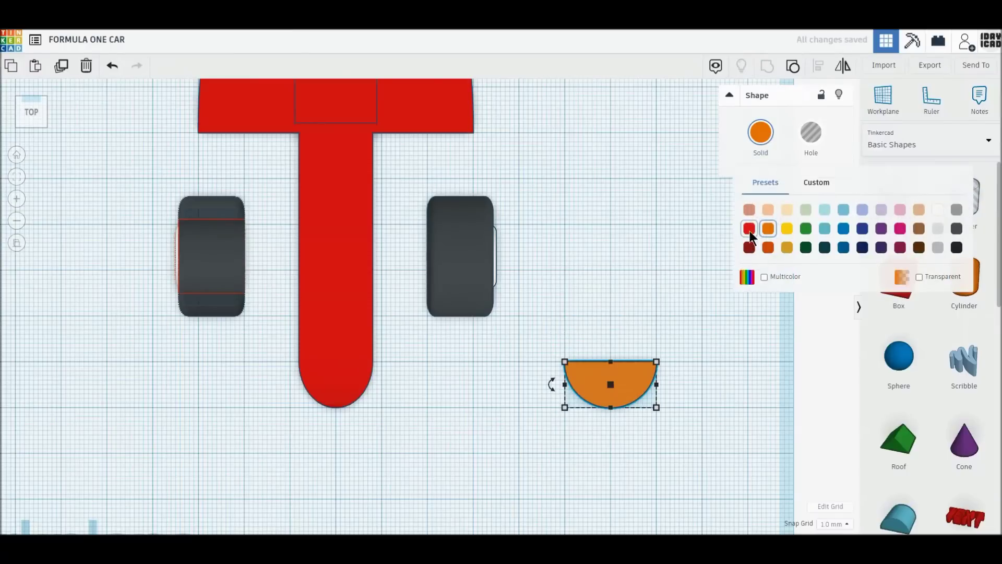
pyautogui.click(750, 230)
pyautogui.moveTo(634, 384)
pyautogui.mouseDown()
pyautogui.moveTo(275, 418)
pyautogui.moveTo(242, 437)
pyautogui.moveTo(228, 392)
pyautogui.moveTo(239, 383)
pyautogui.moveTo(410, 444)
pyautogui.moveTo(483, 443)
pyautogui.moveTo(496, 453)
pyautogui.mouseUp()
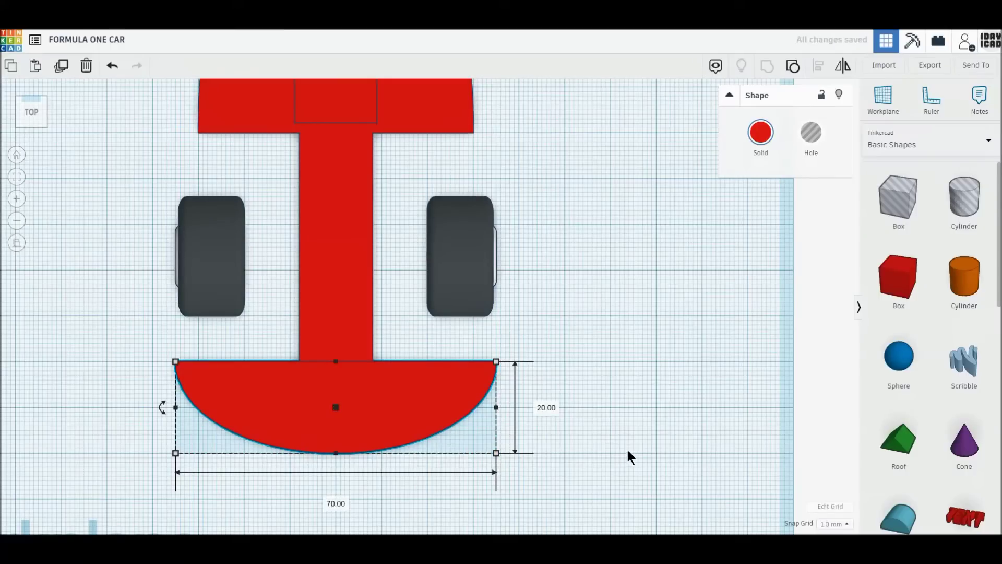
pyautogui.moveTo(495, 407); pyautogui.dragTo(519, 411)
pyautogui.moveTo(175, 410)
pyautogui.mouseDown()
pyautogui.moveTo(142, 410)
pyautogui.moveTo(151, 410)
pyautogui.mouseUp()
pyautogui.click(605, 417)
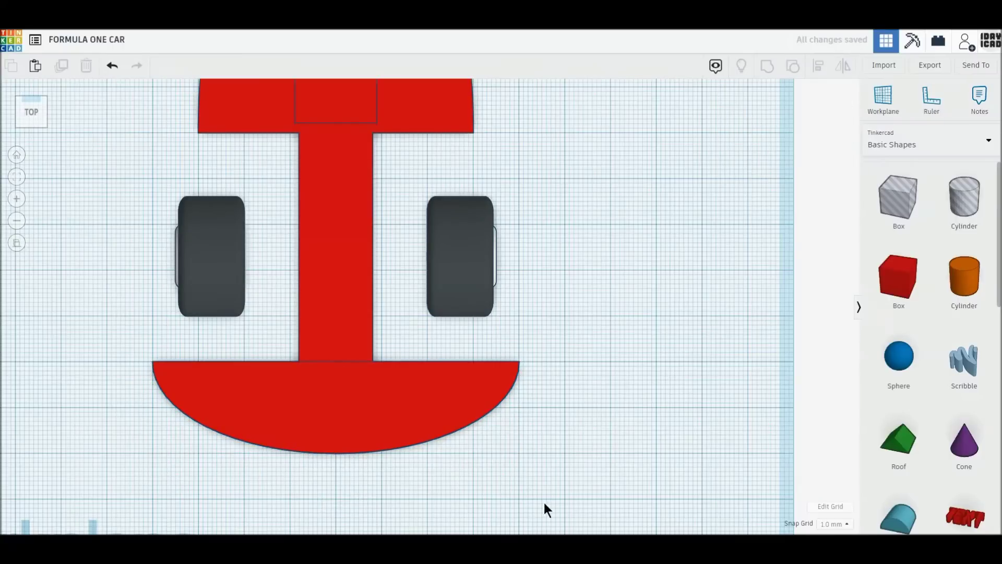
# Flatten the front wing to 1 mm height and return to the top view
pyautogui.click(294, 336)
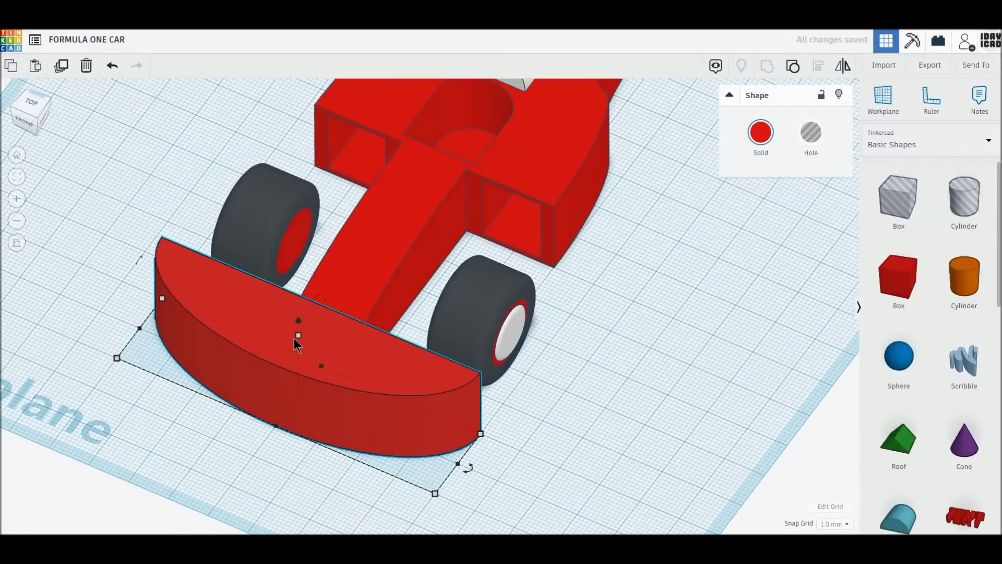
pyautogui.click(357, 368)
pyautogui.write('1')
pyautogui.press('Return')
pyautogui.click(707, 331)
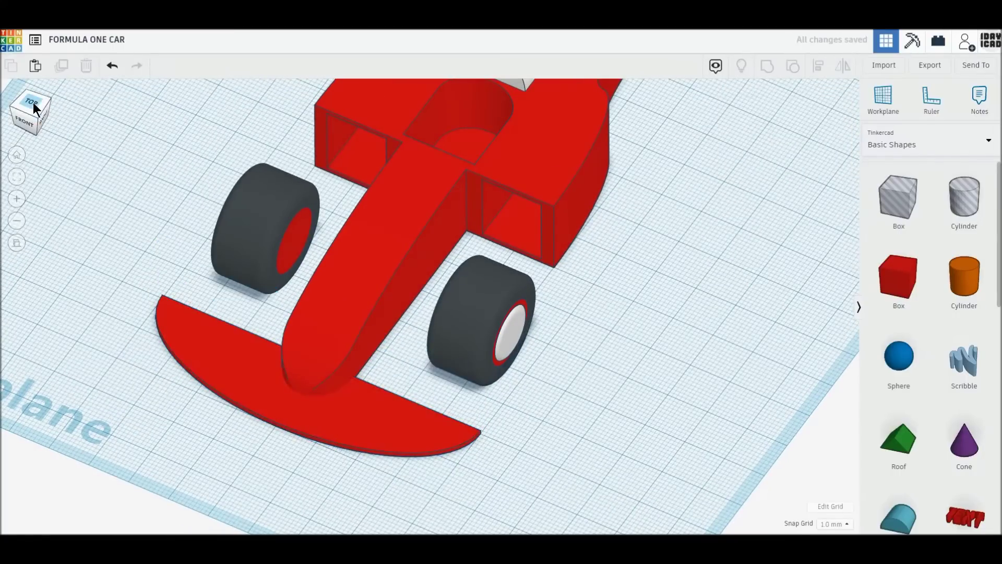
pyautogui.click(33, 103)
# Place a box hole over the wing's right end and a duplicate over its left end
pyautogui.click(898, 199)
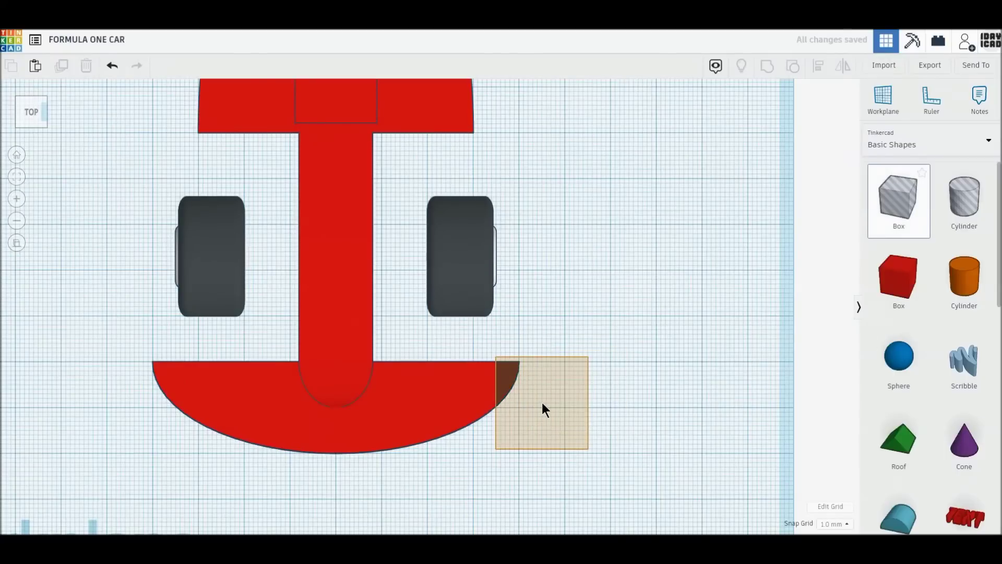
pyautogui.click(543, 407)
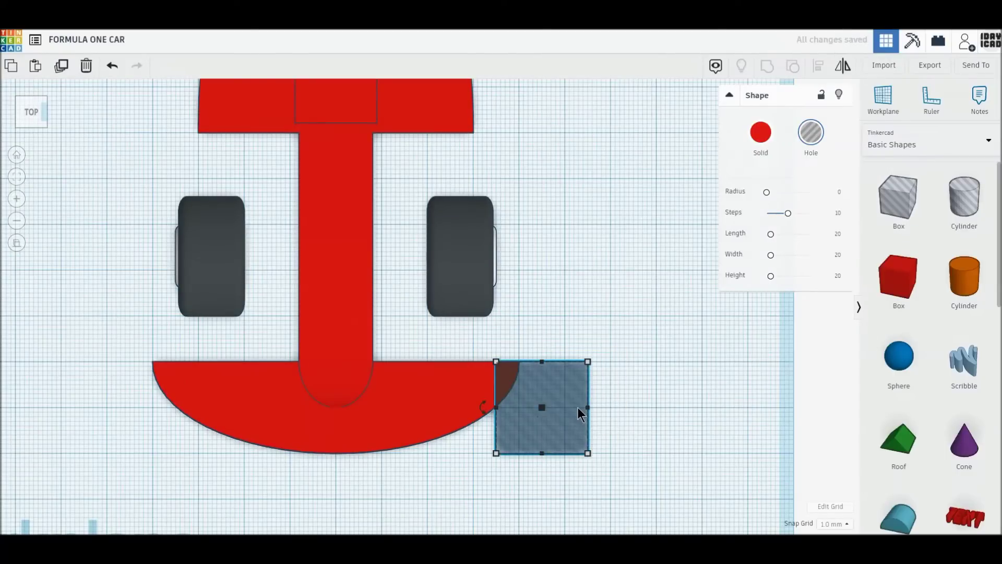
pyautogui.click(61, 66)
pyautogui.moveTo(513, 437); pyautogui.dragTo(157, 440)
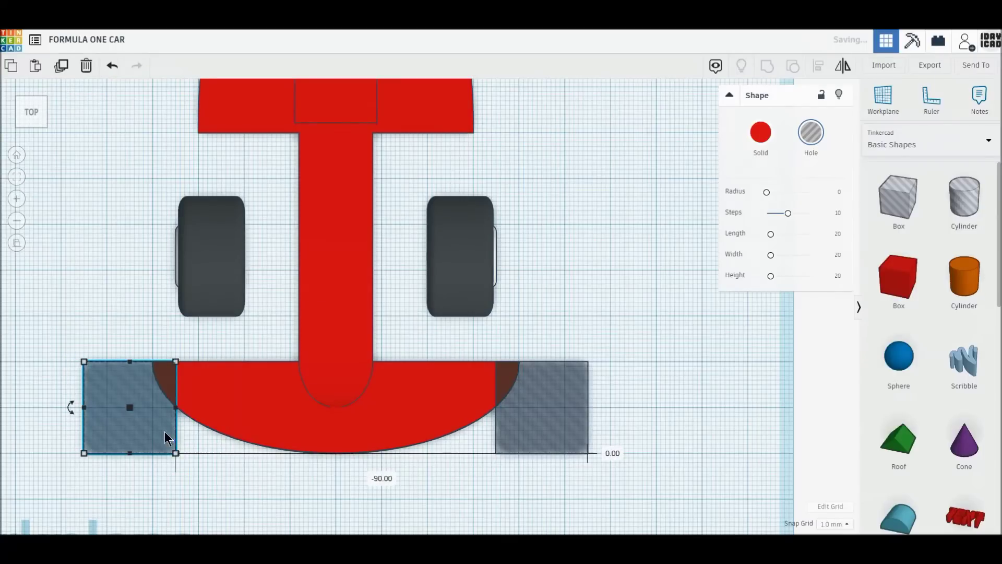
pyautogui.click(378, 452)
pyautogui.moveTo(377, 447); pyautogui.dragTo(389, 341, button='middle')
pyautogui.moveTo(539, 377); pyautogui.dragTo(456, 308)
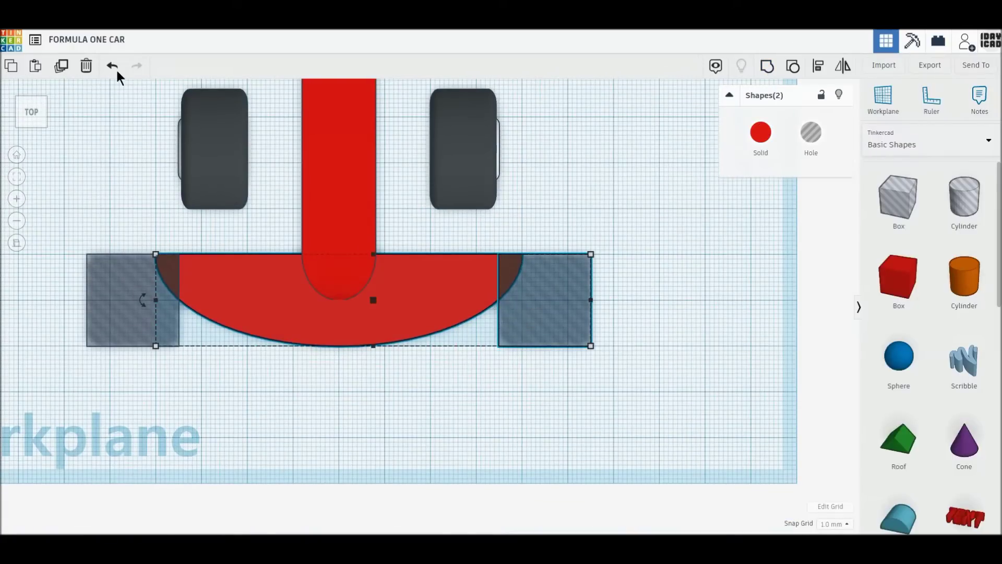
# Copy the wing and hole about 24 mm below and cut the lower copy with the hole
pyautogui.click(67, 71)
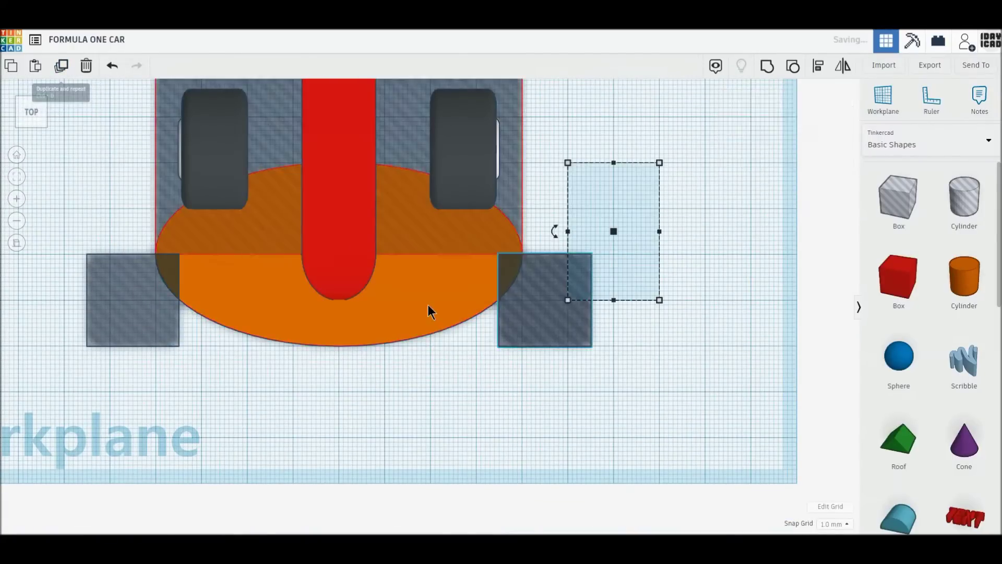
pyautogui.moveTo(431, 330); pyautogui.dragTo(431, 397)
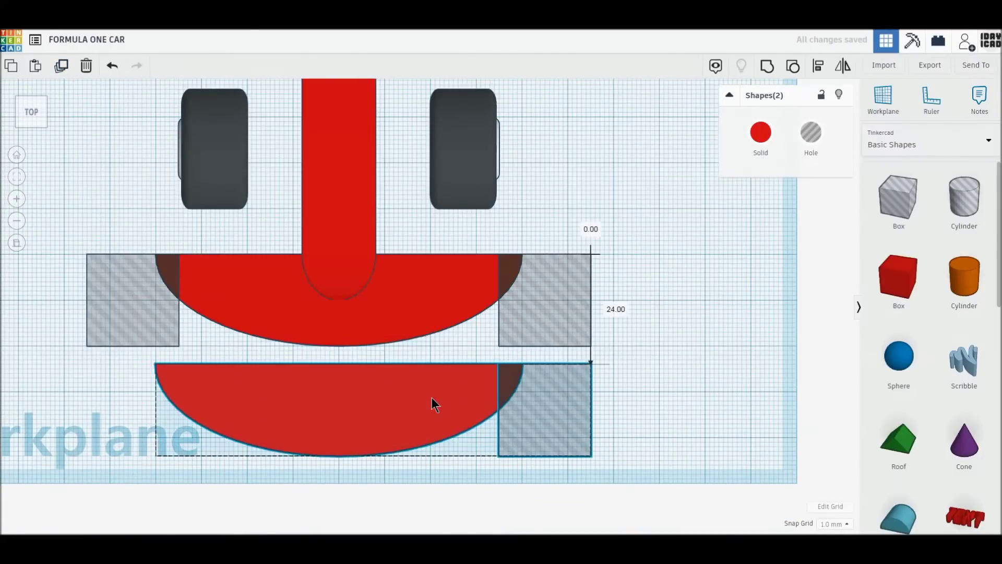
pyautogui.click(615, 423)
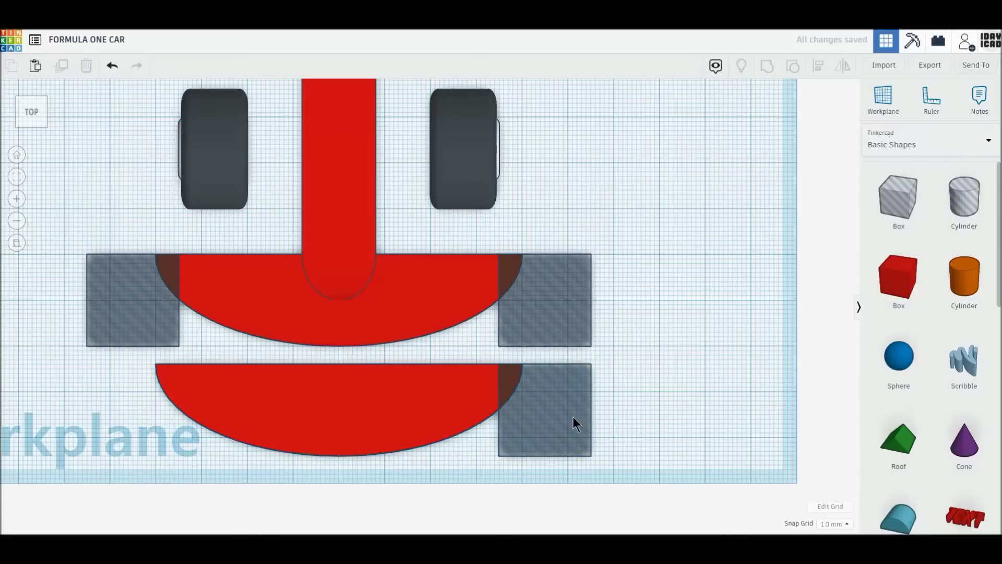
pyautogui.click(572, 416)
pyautogui.moveTo(587, 412)
pyautogui.mouseDown()
pyautogui.moveTo(452, 417)
pyautogui.moveTo(96, 392)
pyautogui.mouseUp()
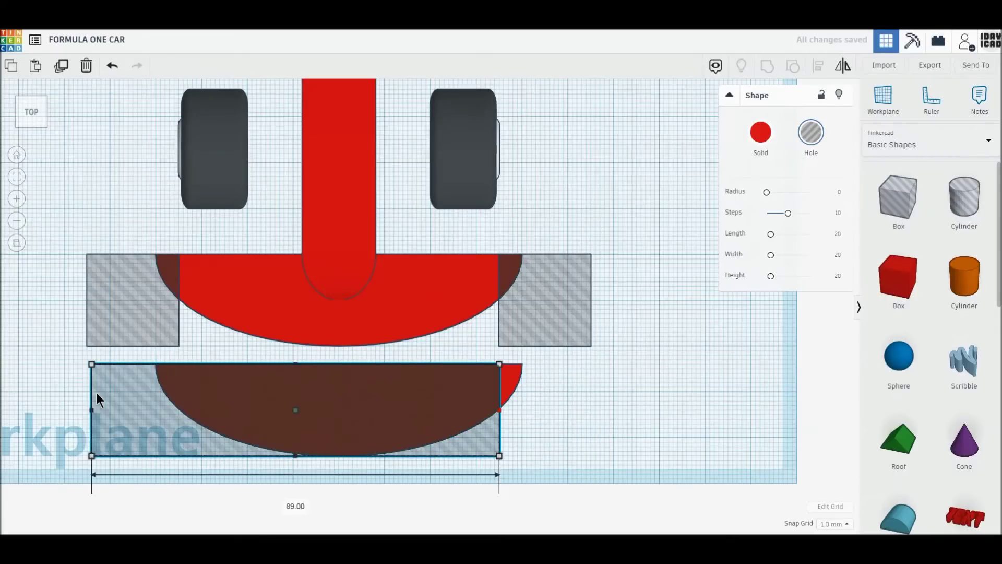
pyautogui.keyDown('shift'); pyautogui.click(462, 391); pyautogui.keyUp('shift')
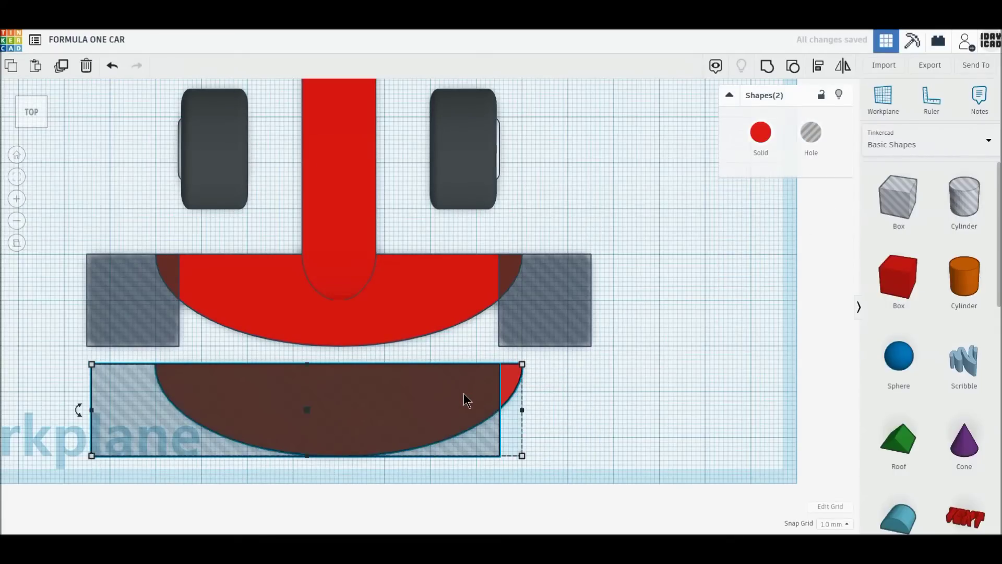
pyautogui.click(767, 74)
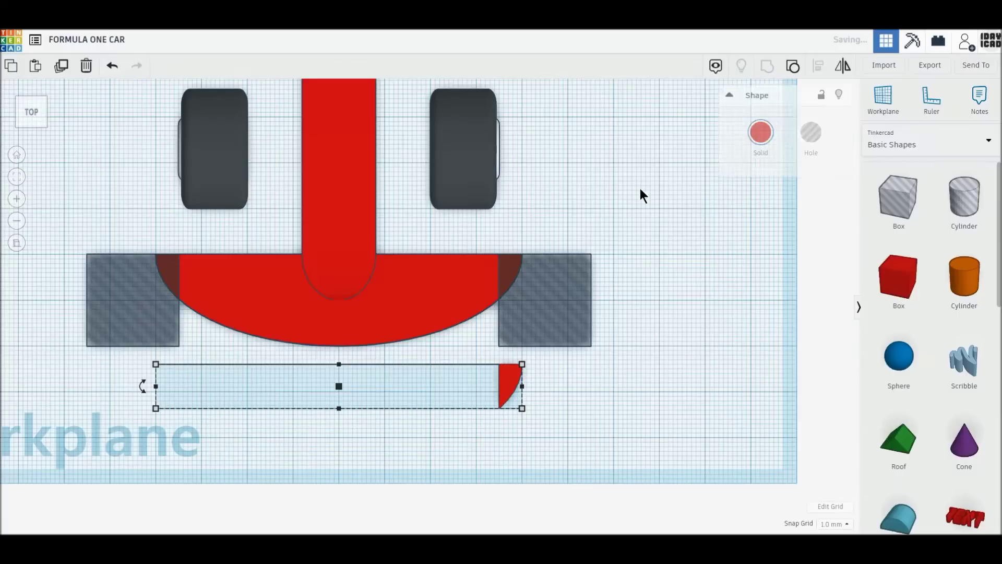
pyautogui.click(112, 65)
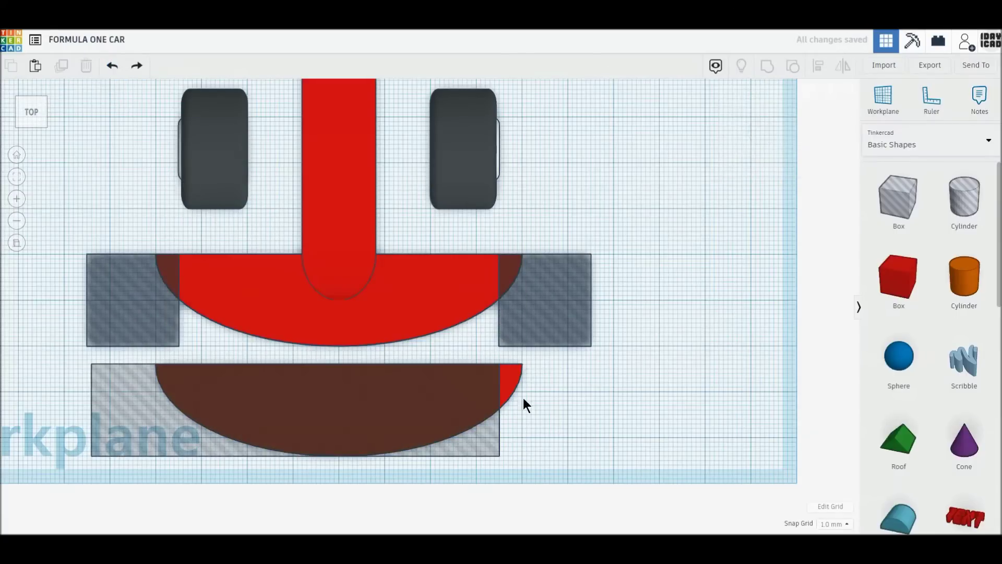
pyautogui.hotkey('ctrl', 'y')
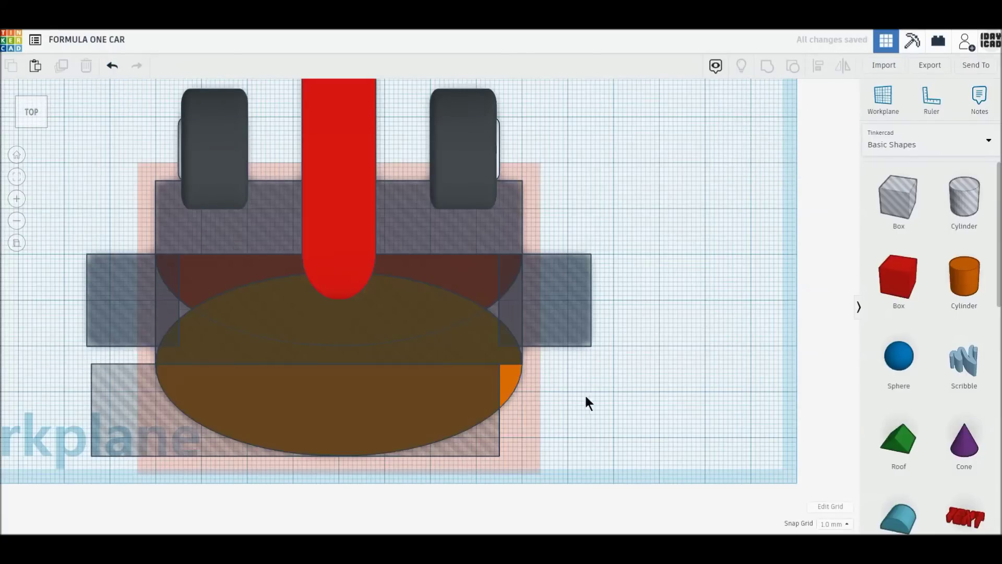
# Make the lower hole box 21 mm tall and trim the half-ellipse to an endplate sliver
pyautogui.click(512, 381)
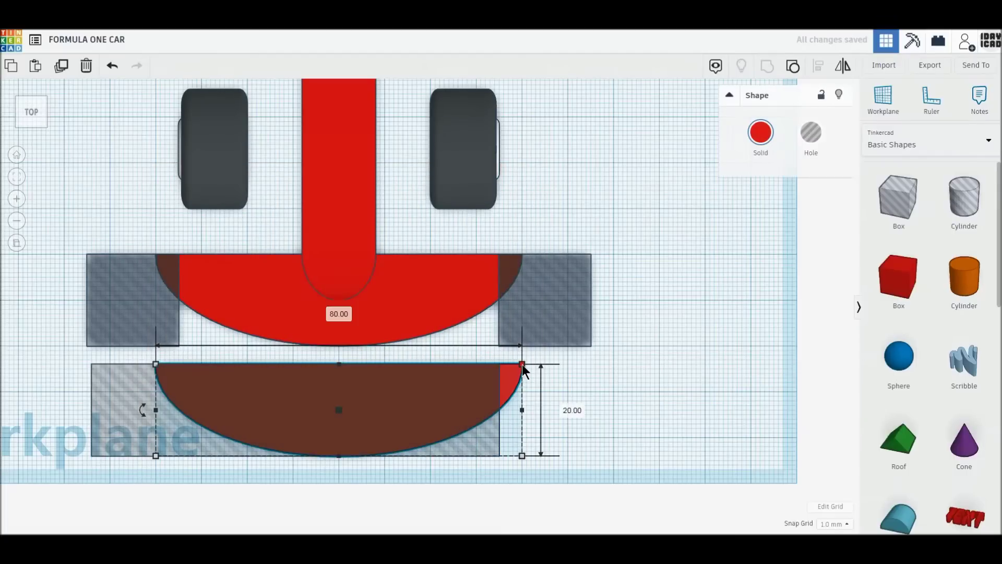
pyautogui.click(504, 425)
pyautogui.click(405, 403)
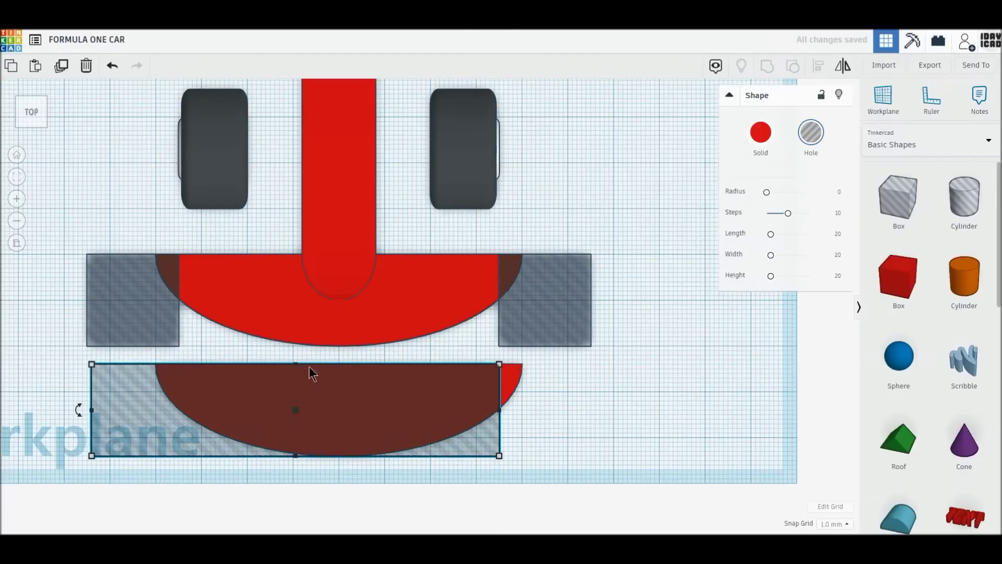
pyautogui.moveTo(295, 361); pyautogui.dragTo(295, 357)
pyautogui.keyDown('shift'); pyautogui.click(480, 395); pyautogui.keyUp('shift')
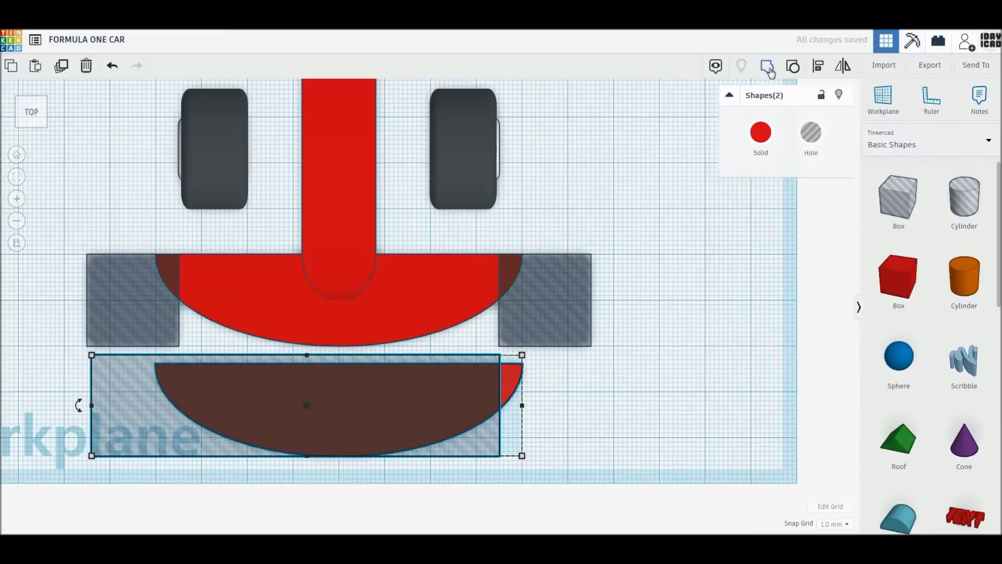
pyautogui.click(768, 67)
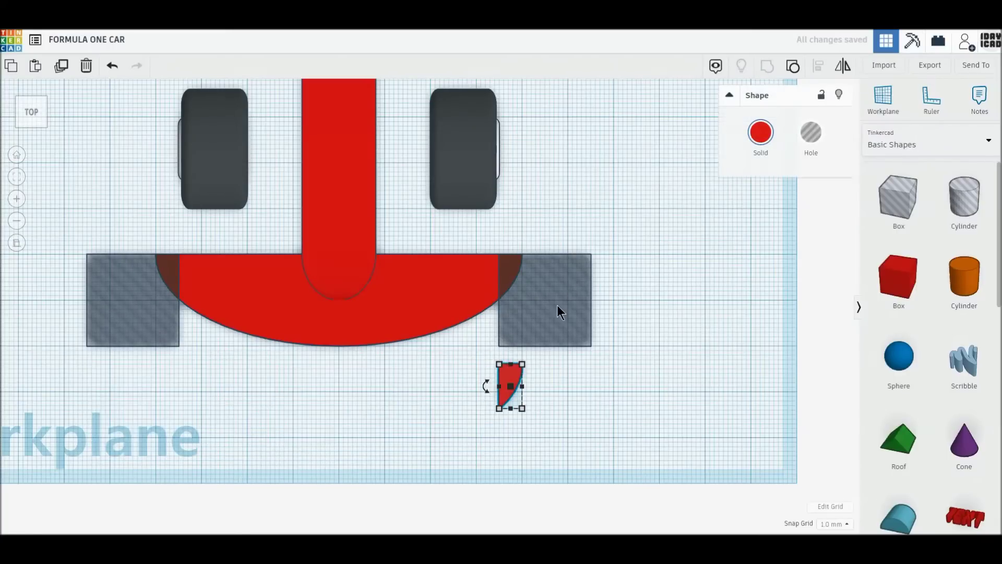
# Stretch the wing's hole boxes to 22 and 21 mm and cut both wing ends
pyautogui.click(556, 305)
pyautogui.moveTo(545, 254); pyautogui.dragTo(545, 245)
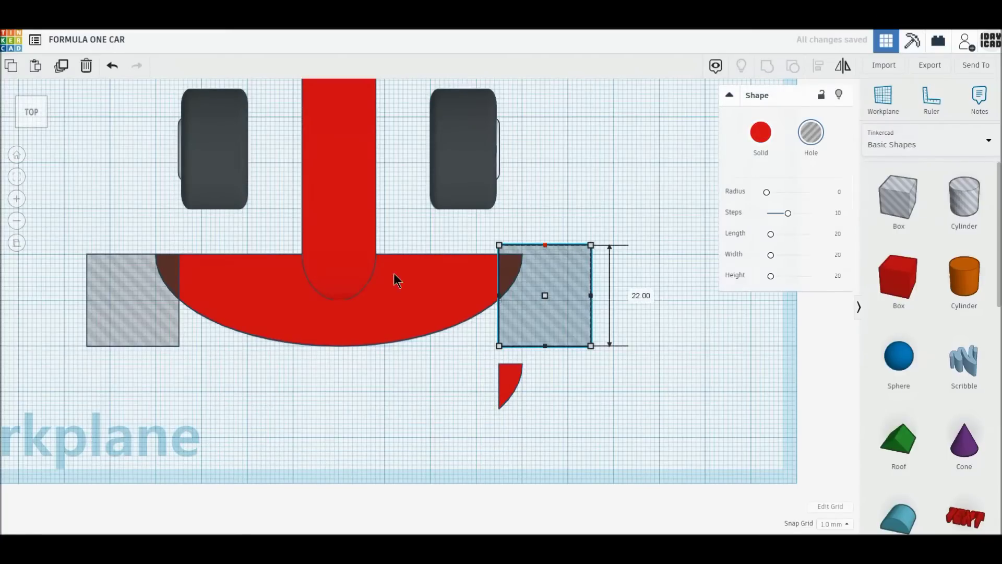
pyautogui.click(139, 291)
pyautogui.moveTo(132, 255); pyautogui.dragTo(131, 245)
pyautogui.moveTo(687, 305); pyautogui.dragTo(139, 277)
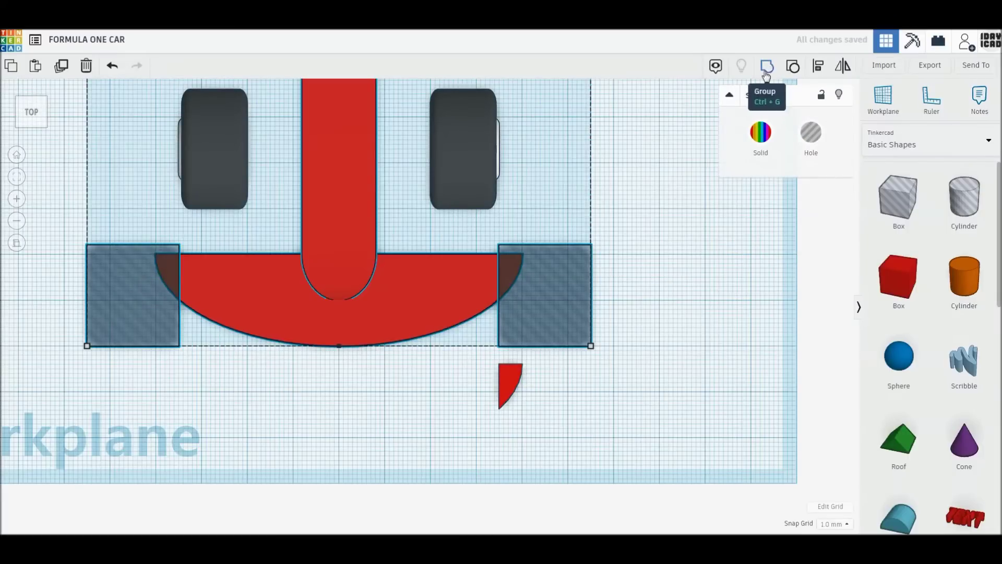
pyautogui.click(767, 67)
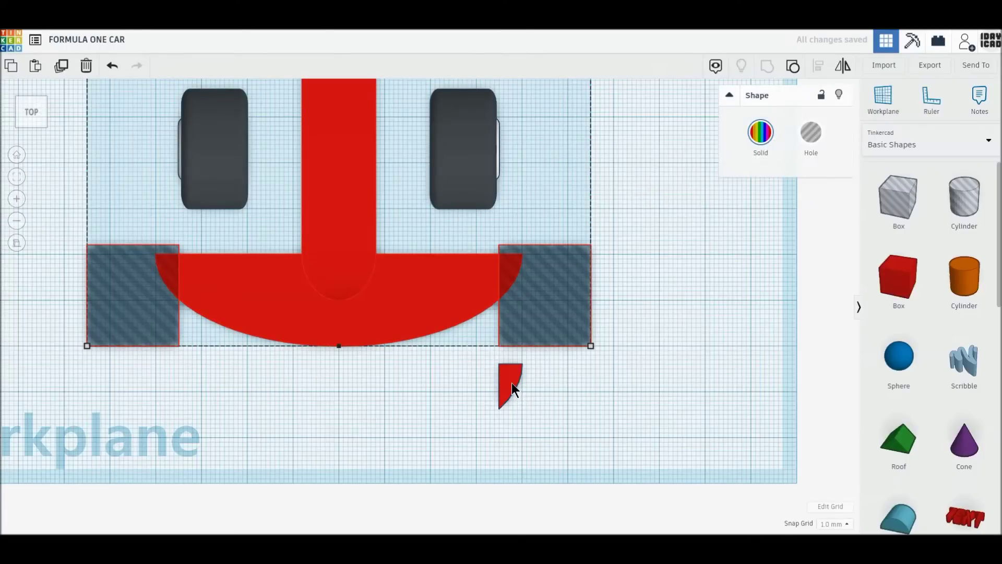
# Colour the small piece below the wing white
pyautogui.click(512, 384)
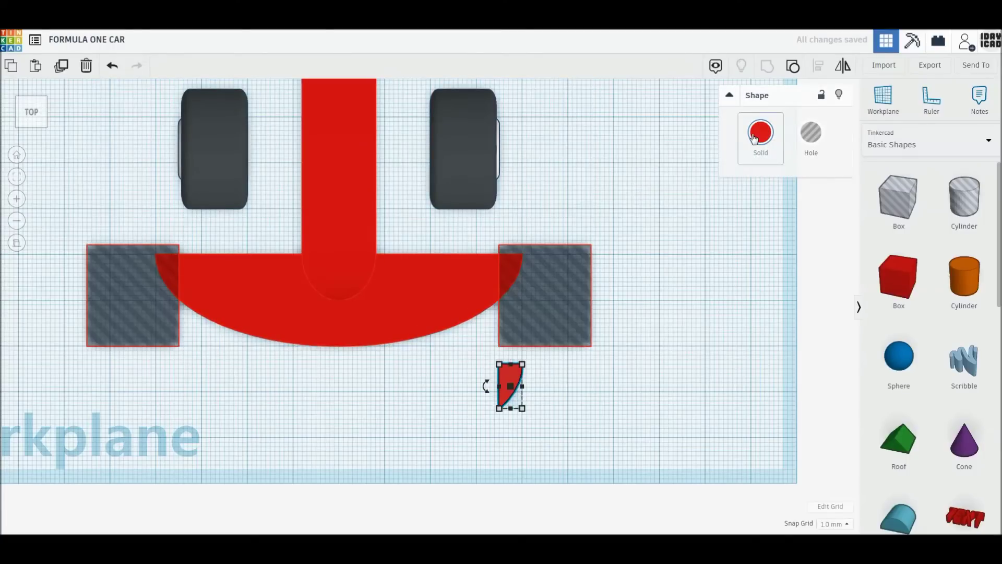
pyautogui.click(754, 138)
pyautogui.click(938, 208)
pyautogui.click(646, 412)
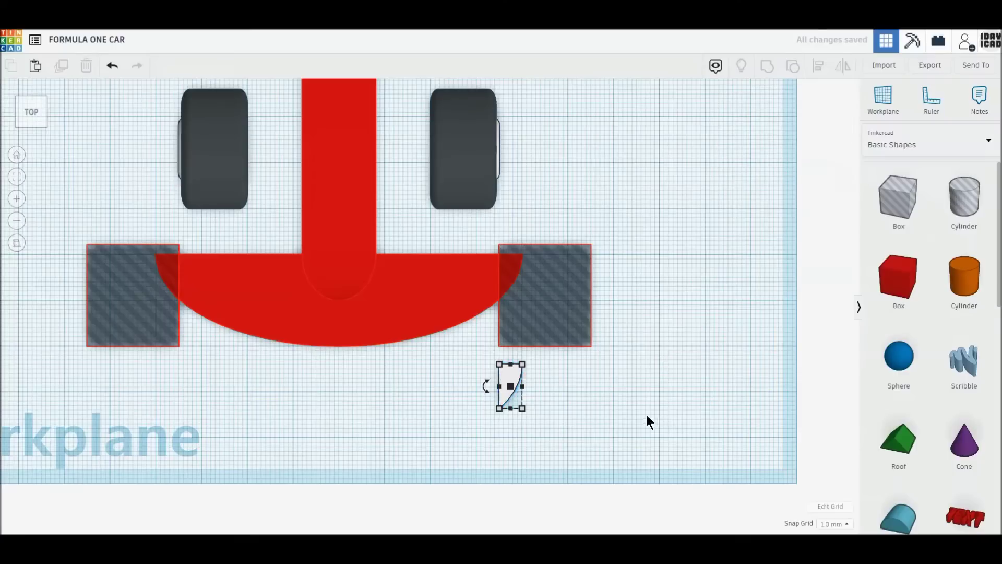
# In a 3D view, rotate the small white piece by 90° and then 180°
pyautogui.moveTo(565, 472); pyautogui.dragTo(557, 254, button='right')
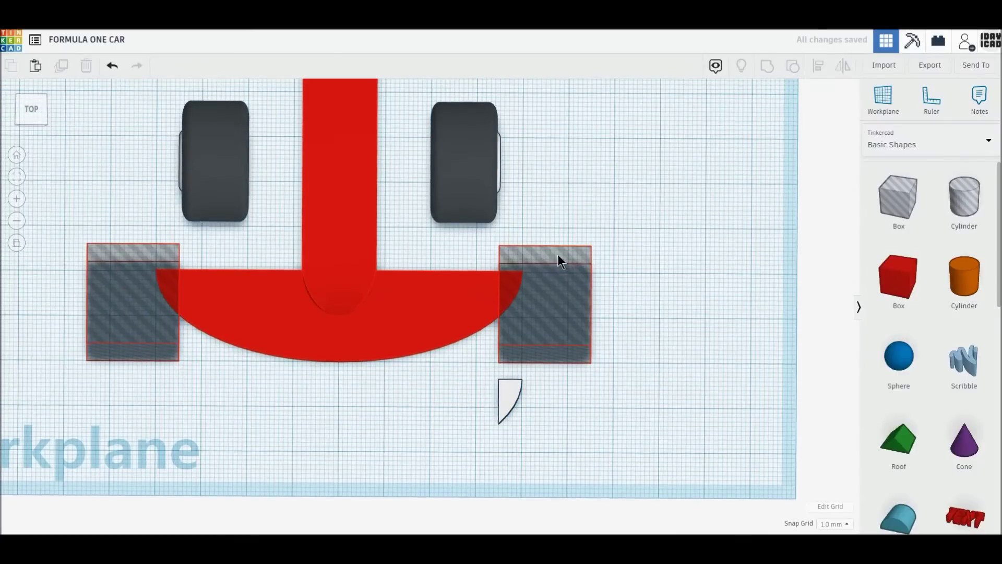
pyautogui.moveTo(527, 449)
pyautogui.mouseDown(button='right')
pyautogui.moveTo(422, 377)
pyautogui.moveTo(453, 428)
pyautogui.mouseUp(button='right')
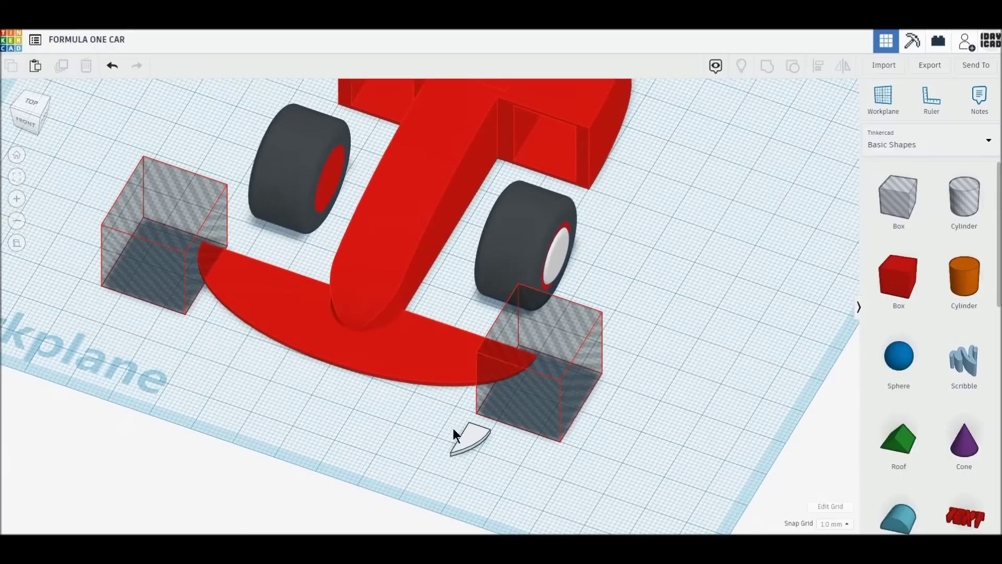
pyautogui.click(473, 437)
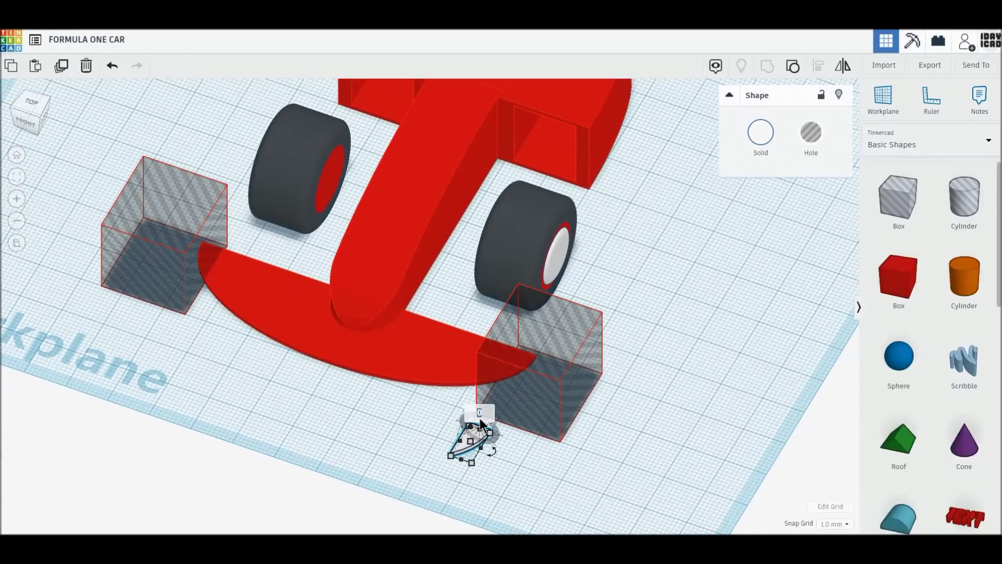
pyautogui.write('90')
pyautogui.press('Return')
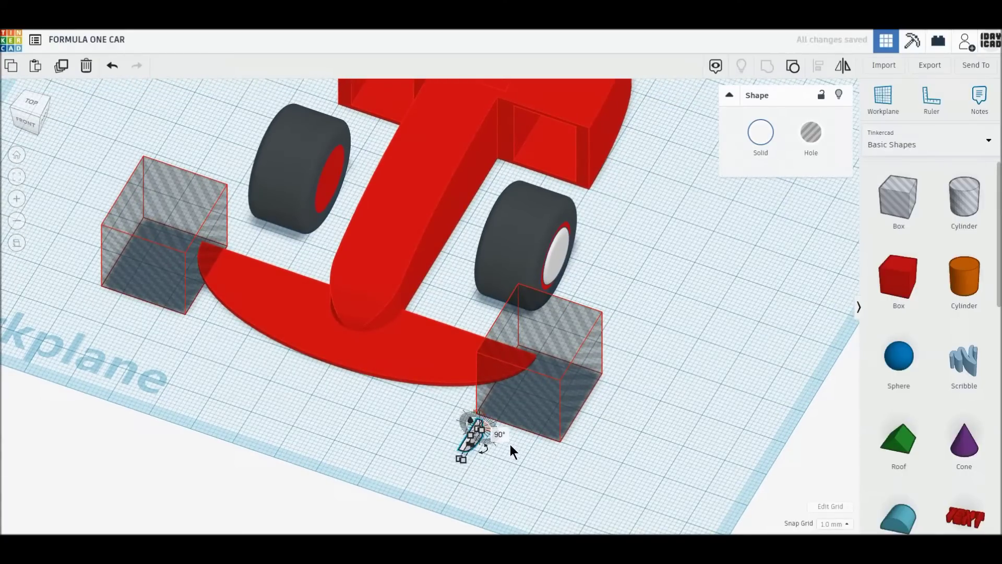
pyautogui.click(515, 445)
pyautogui.write('180')
pyautogui.press('Return')
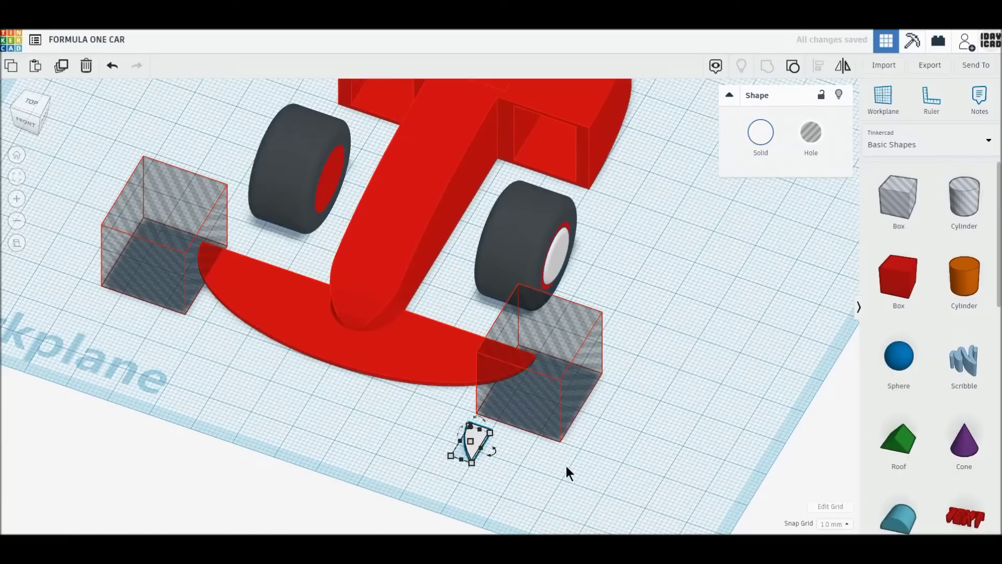
# Turn the wedge upright by 90° and nudge it just in front of the wing's right end
pyautogui.moveTo(479, 419); pyautogui.dragTo(528, 440)
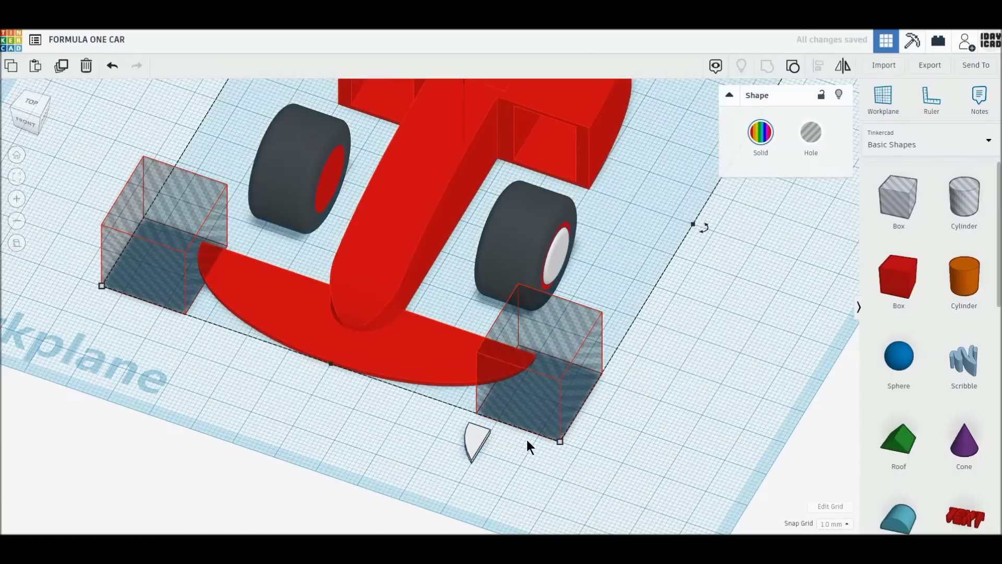
pyautogui.click(471, 439)
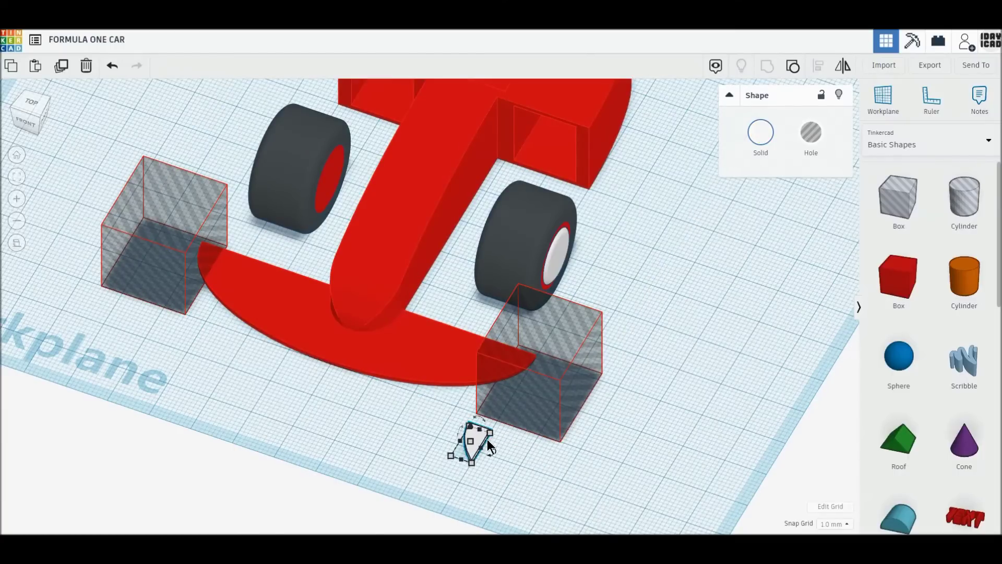
pyautogui.moveTo(478, 413); pyautogui.dragTo(565, 449)
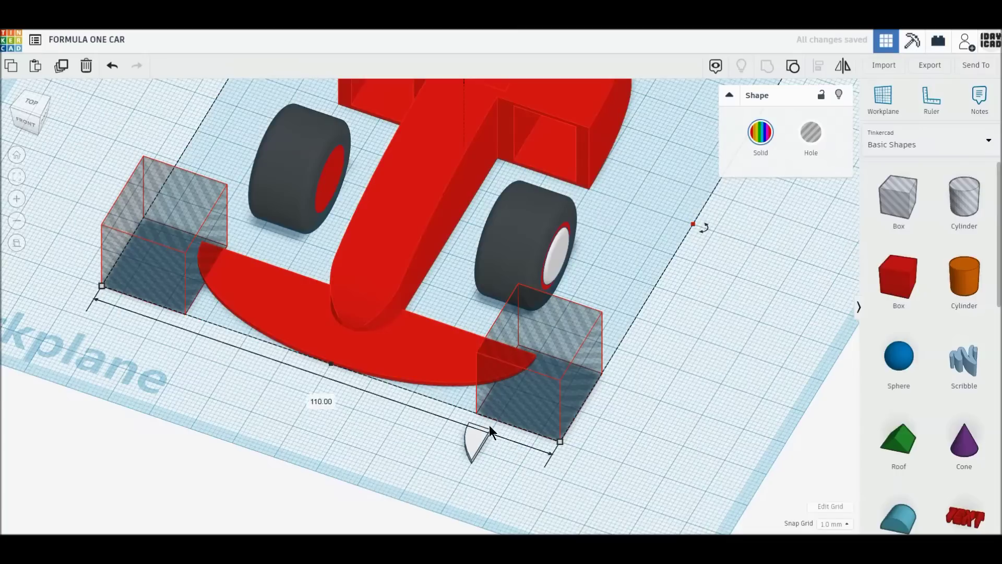
pyautogui.click(486, 421)
pyautogui.moveTo(480, 419); pyautogui.dragTo(487, 430)
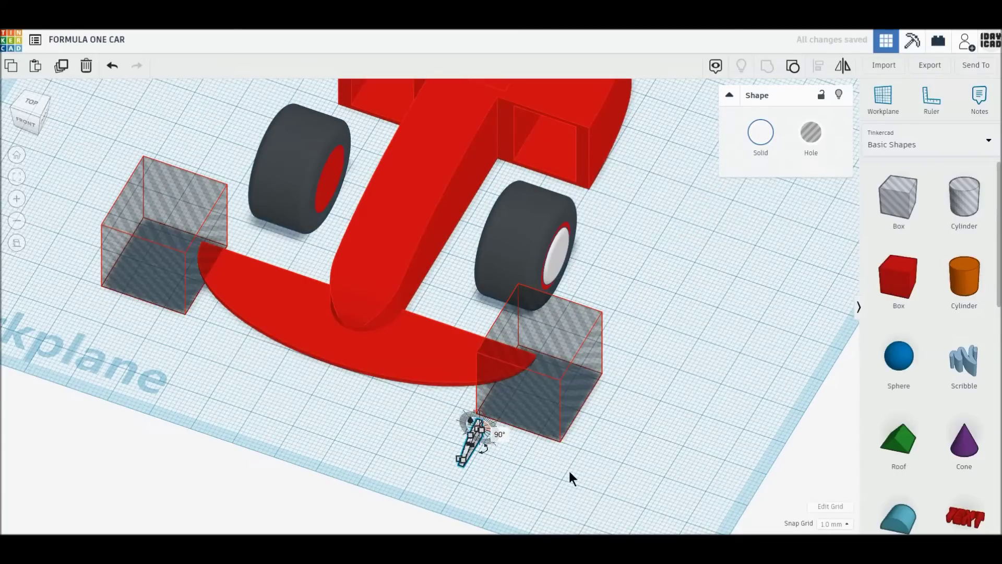
pyautogui.click(472, 449)
pyautogui.moveTo(475, 424); pyautogui.dragTo(471, 411)
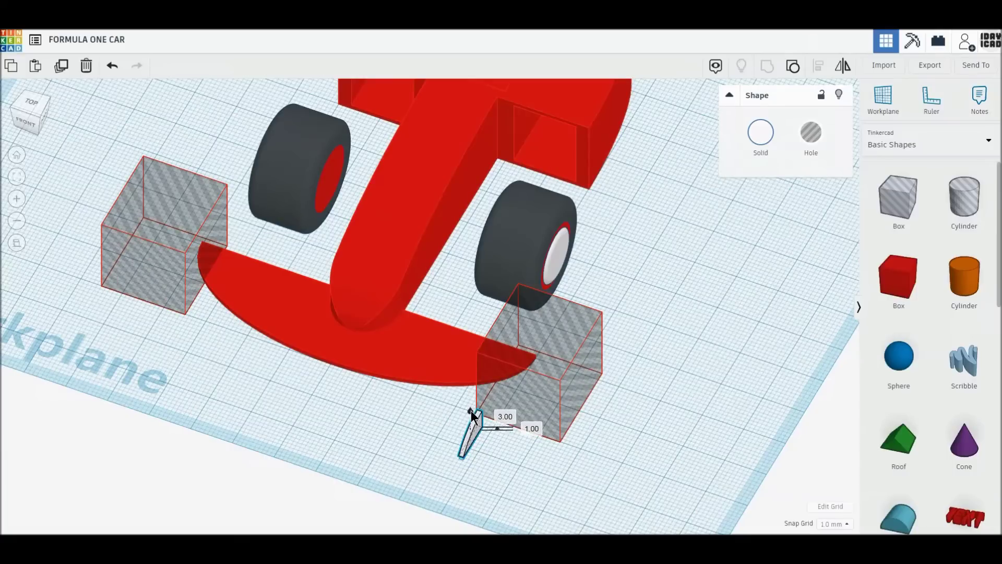
pyautogui.click(537, 466)
pyautogui.scroll(-3, 543, 486)
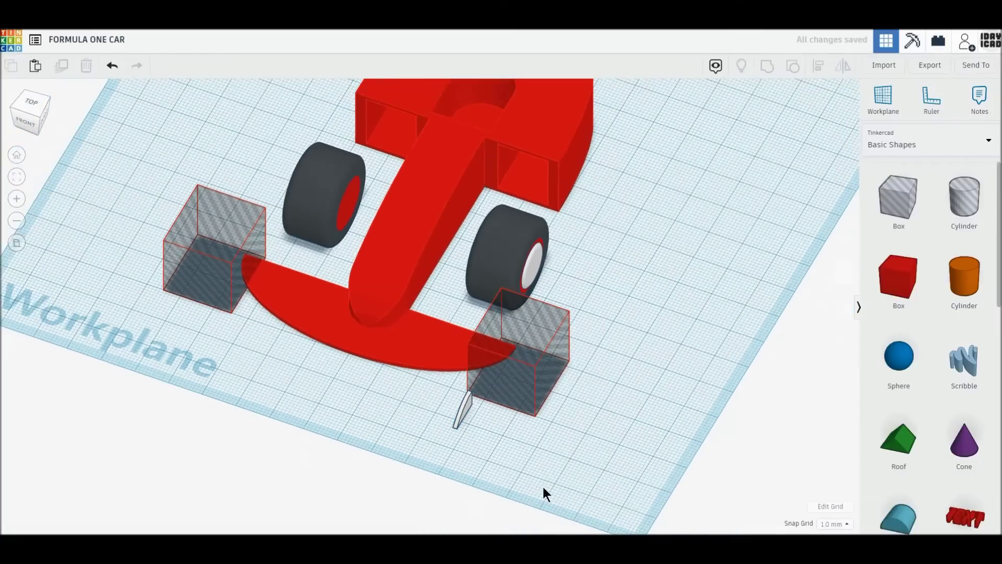
pyautogui.scroll(-3, 543, 487)
pyautogui.moveTo(577, 359); pyautogui.dragTo(483, 443, button='middle')
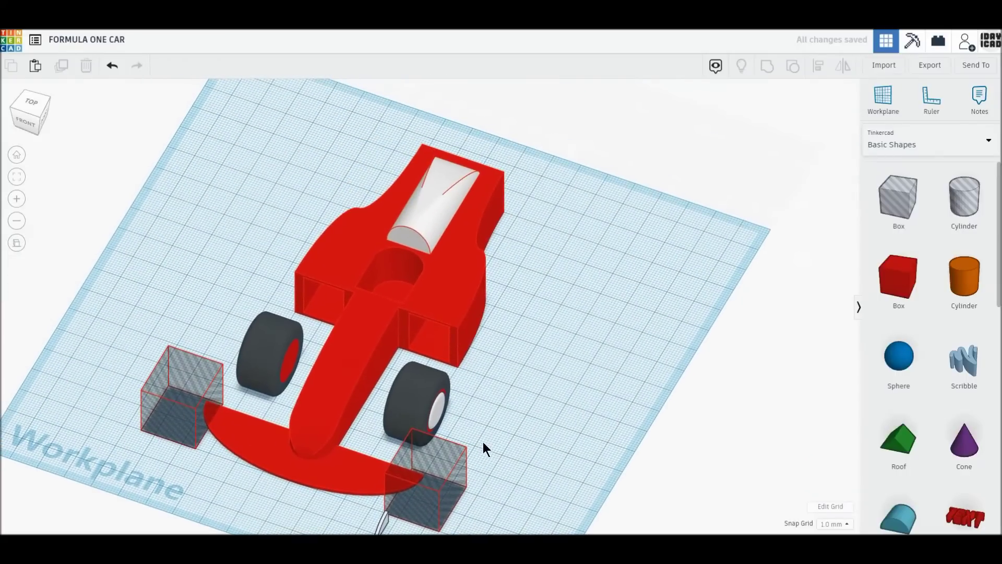
# Add a dark grey box 50 mm long, 4 mm wide and 2 mm tall beside the car
pyautogui.moveTo(887, 295)
pyautogui.mouseDown()
pyautogui.moveTo(581, 390)
pyautogui.moveTo(613, 390)
pyautogui.mouseUp()
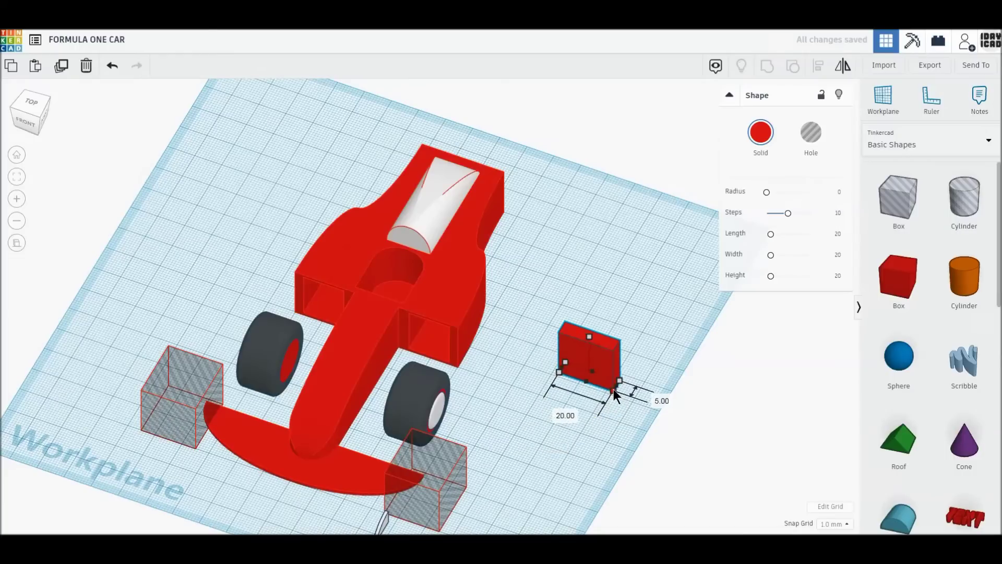
pyautogui.moveTo(614, 387); pyautogui.dragTo(616, 385)
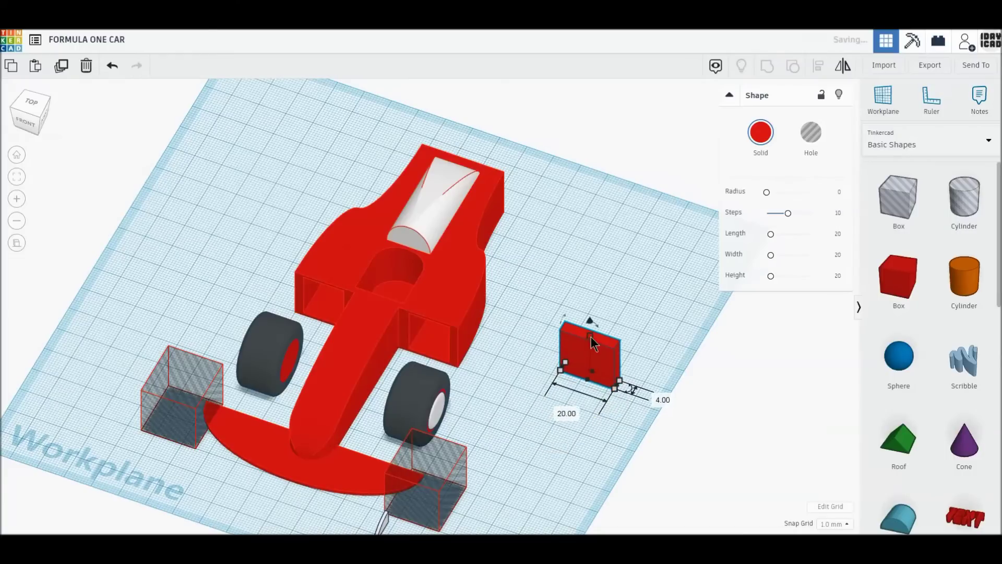
pyautogui.write('2')
pyautogui.press('Return')
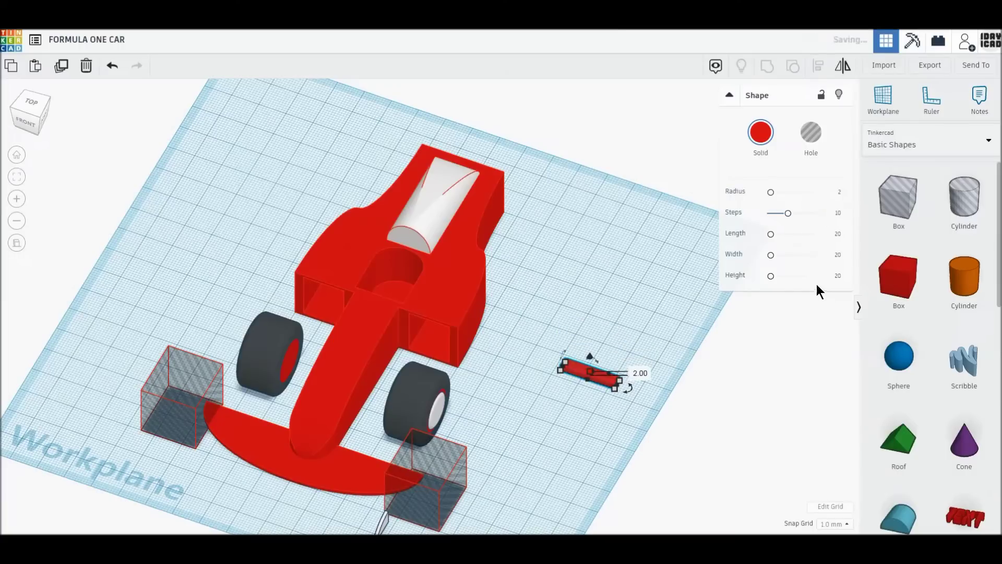
pyautogui.click(760, 132)
pyautogui.click(951, 227)
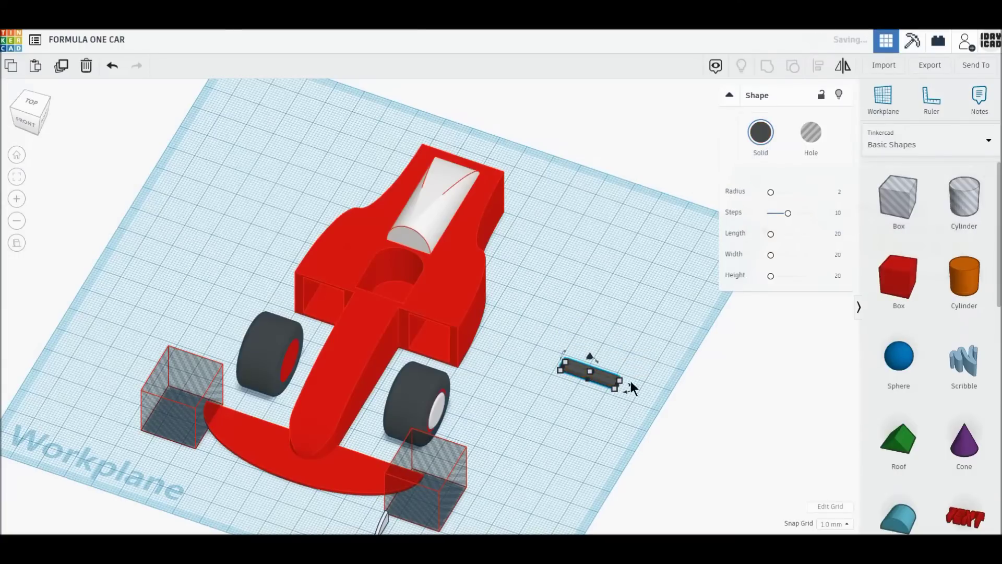
pyautogui.moveTo(619, 385); pyautogui.dragTo(699, 412)
pyautogui.click(607, 427)
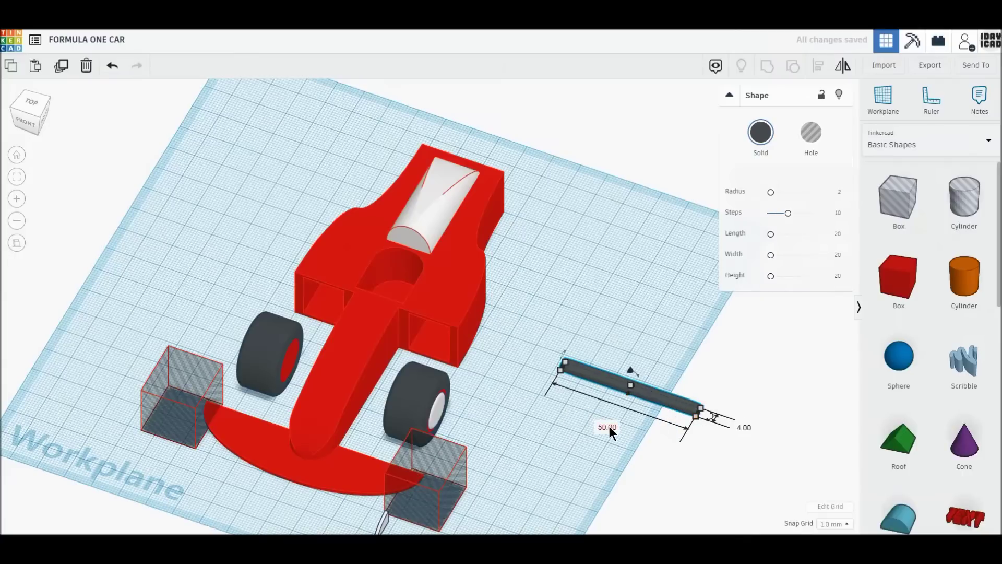
pyautogui.press('Return')
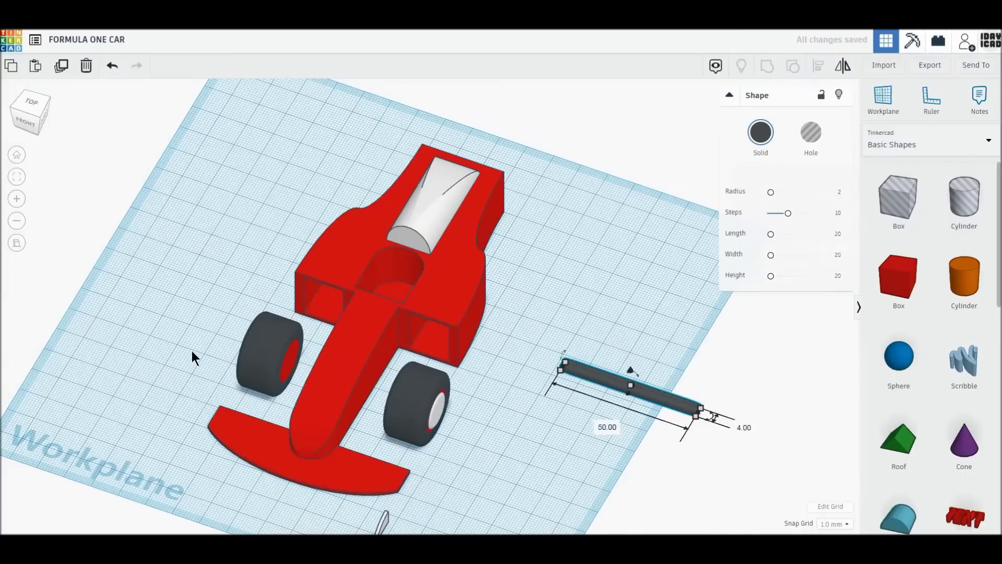
pyautogui.moveTo(421, 395); pyautogui.dragTo(430, 347, button='middle')
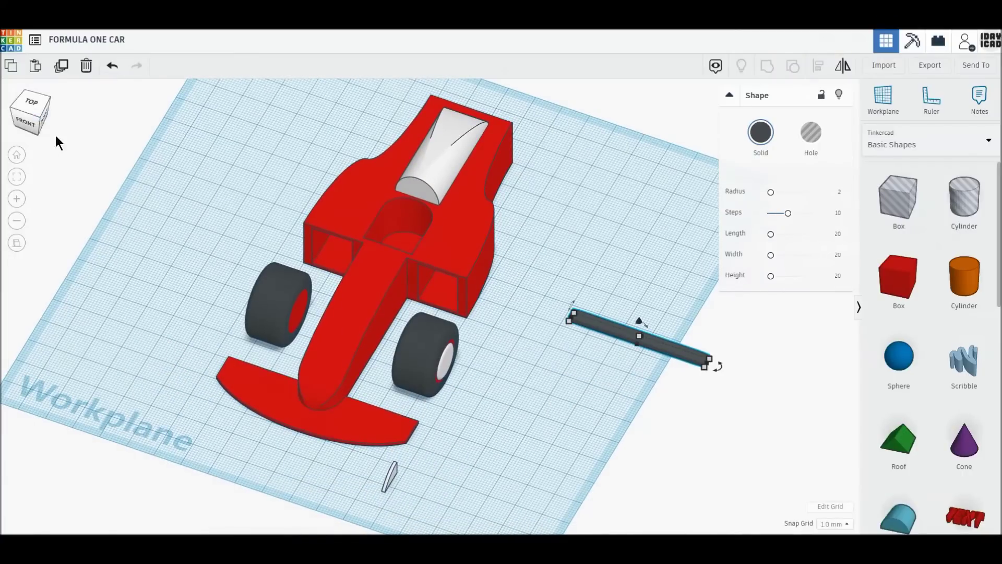
pyautogui.click(32, 103)
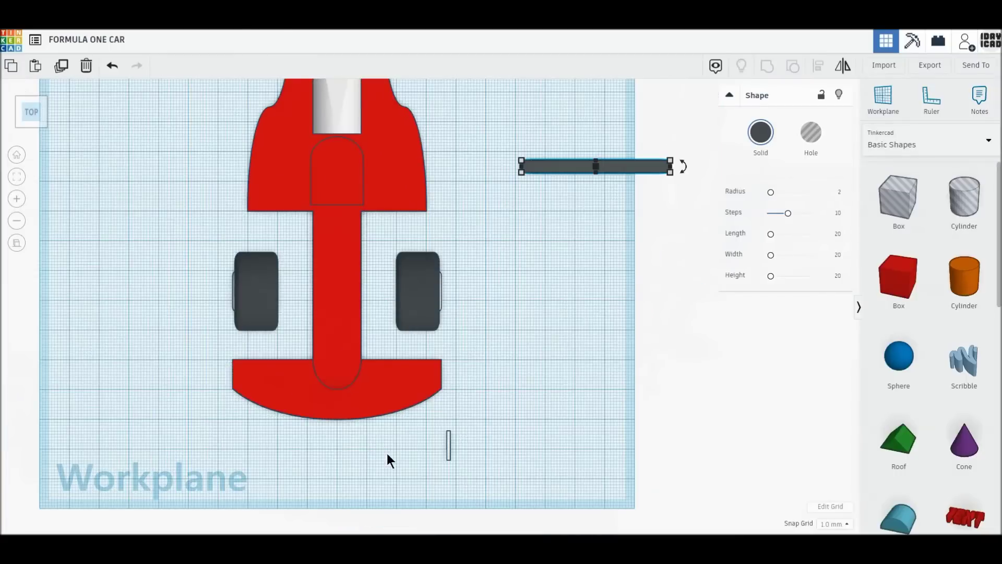
# Move the fin to the wing's right end and make it 10 mm long
pyautogui.click(445, 445)
pyautogui.moveTo(448, 446); pyautogui.dragTo(439, 377)
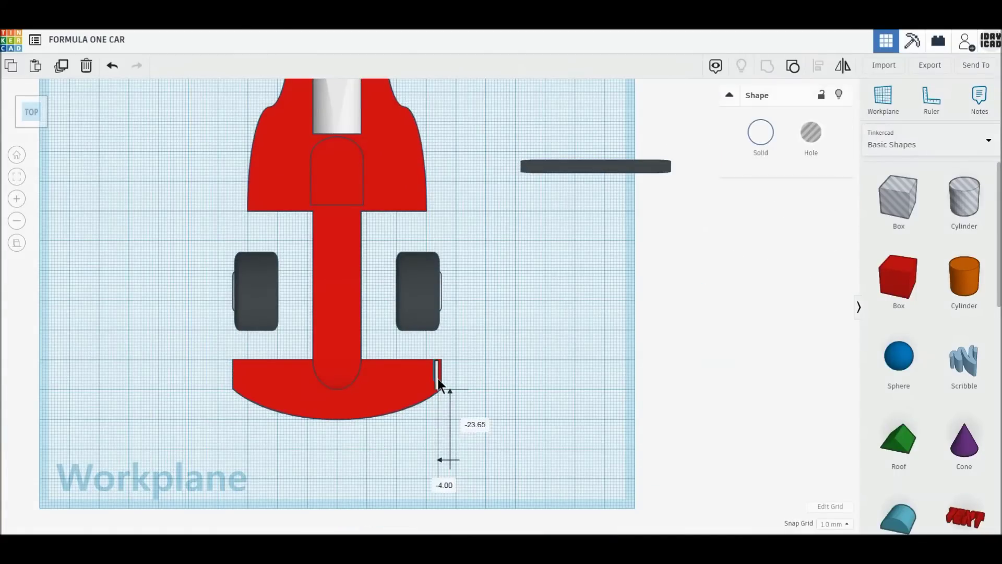
pyautogui.scroll(3, 375, 399)
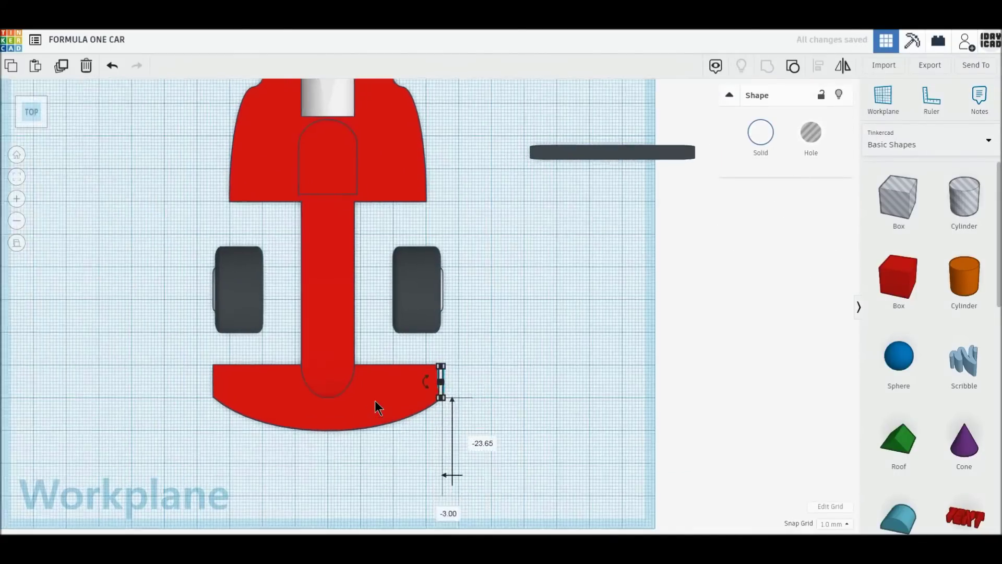
pyautogui.scroll(2, 384, 392)
pyautogui.scroll(2, 385, 390)
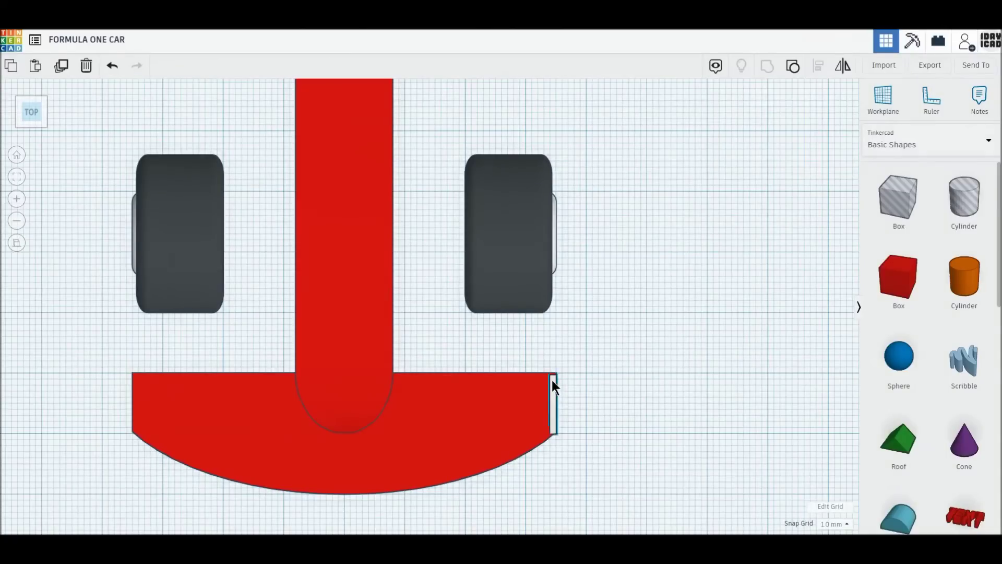
pyautogui.moveTo(552, 376); pyautogui.dragTo(553, 372)
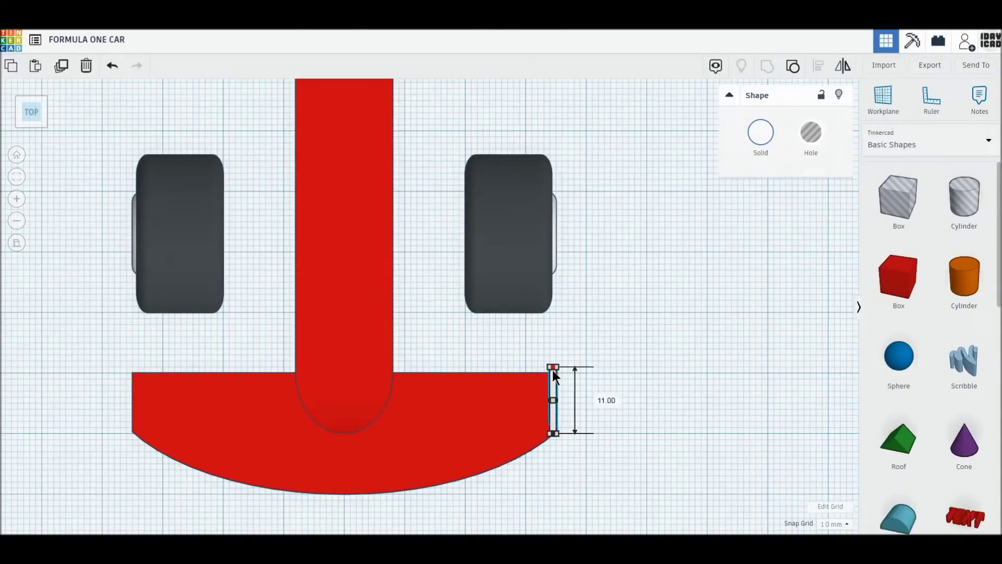
# Duplicate the endplate onto the wing's left end, then set the dark bar between the front wheels
pyautogui.click(57, 77)
pyautogui.click(584, 417)
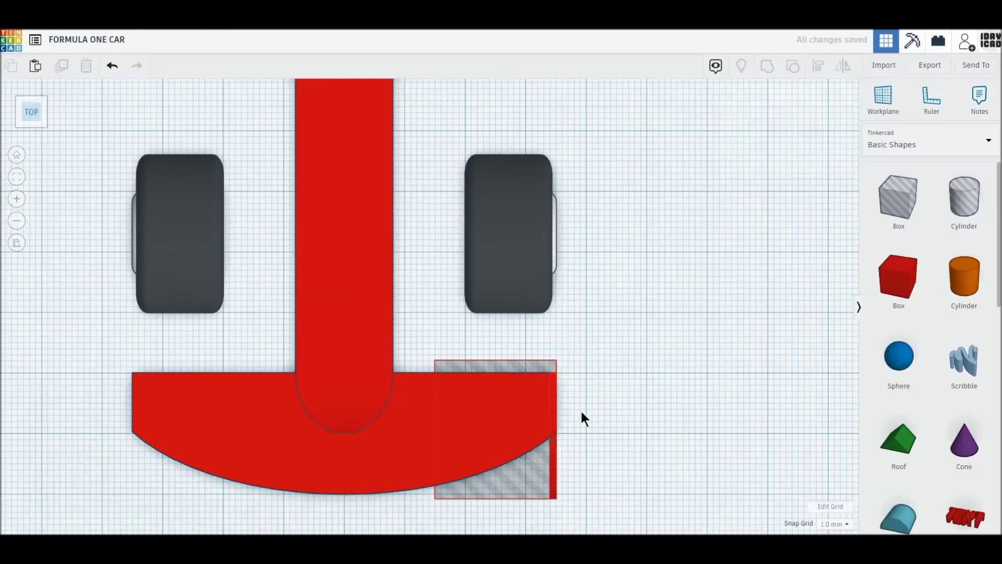
pyautogui.moveTo(554, 418); pyautogui.dragTo(133, 417)
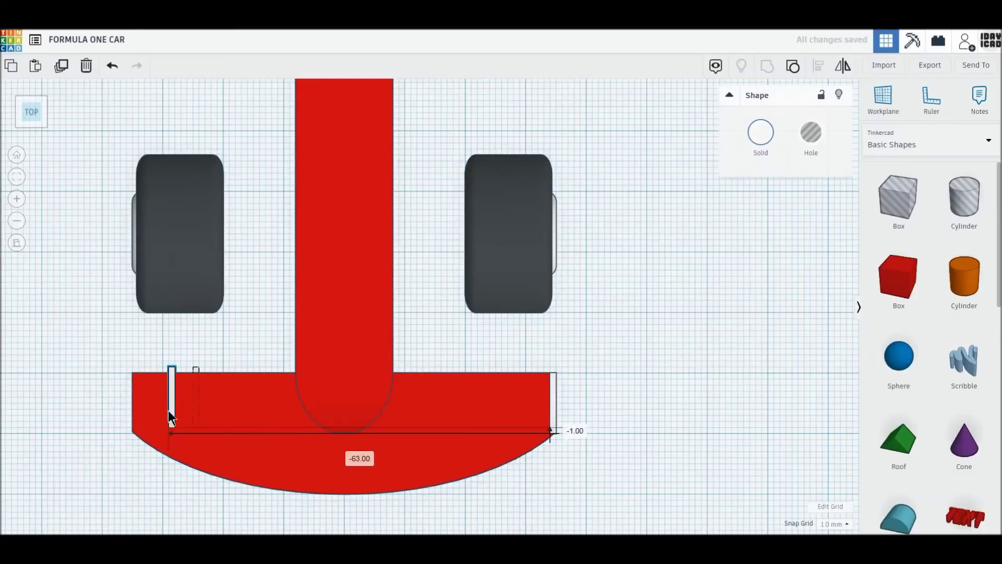
pyautogui.press('Escape')
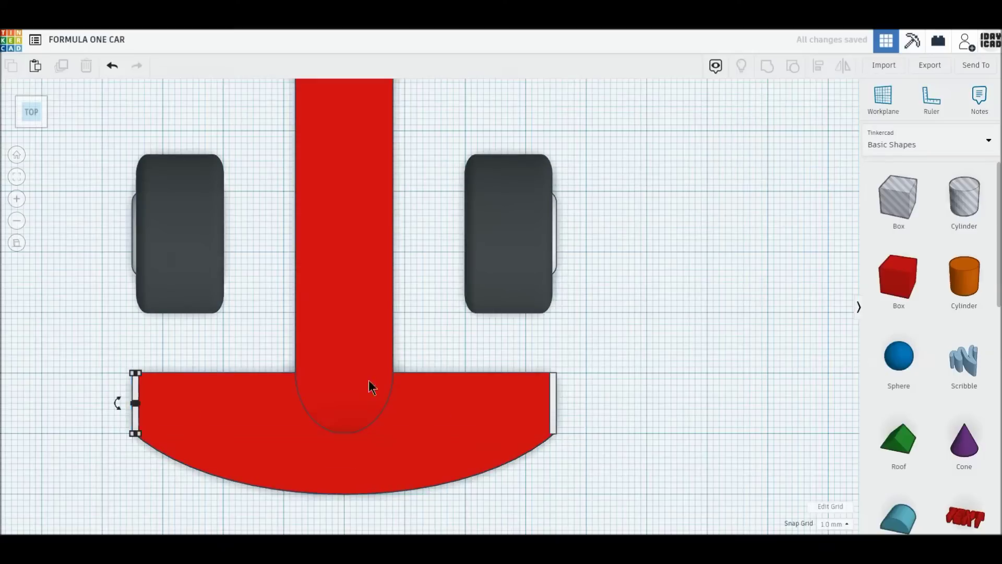
pyautogui.scroll(-2, 363, 377)
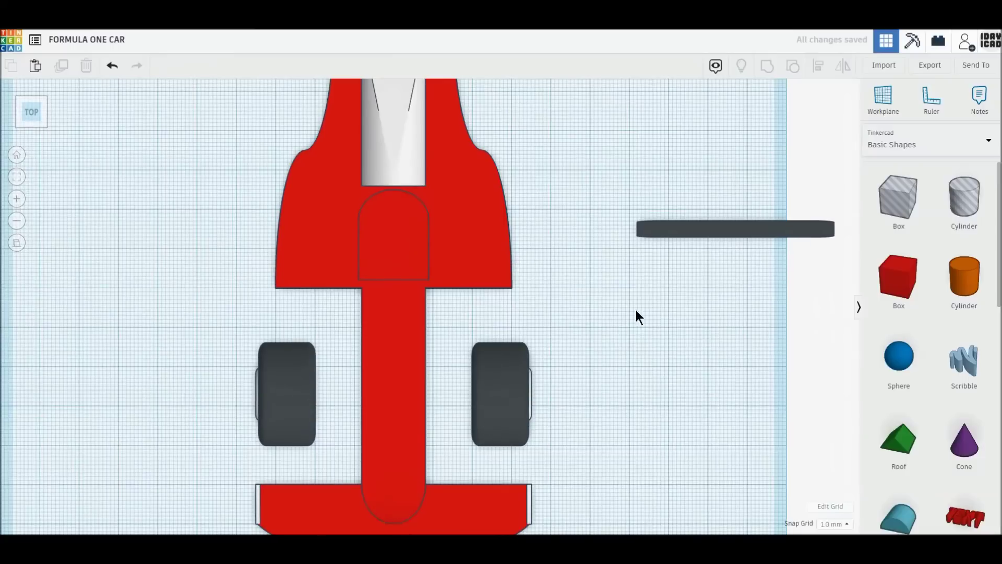
pyautogui.moveTo(710, 229); pyautogui.dragTo(350, 411)
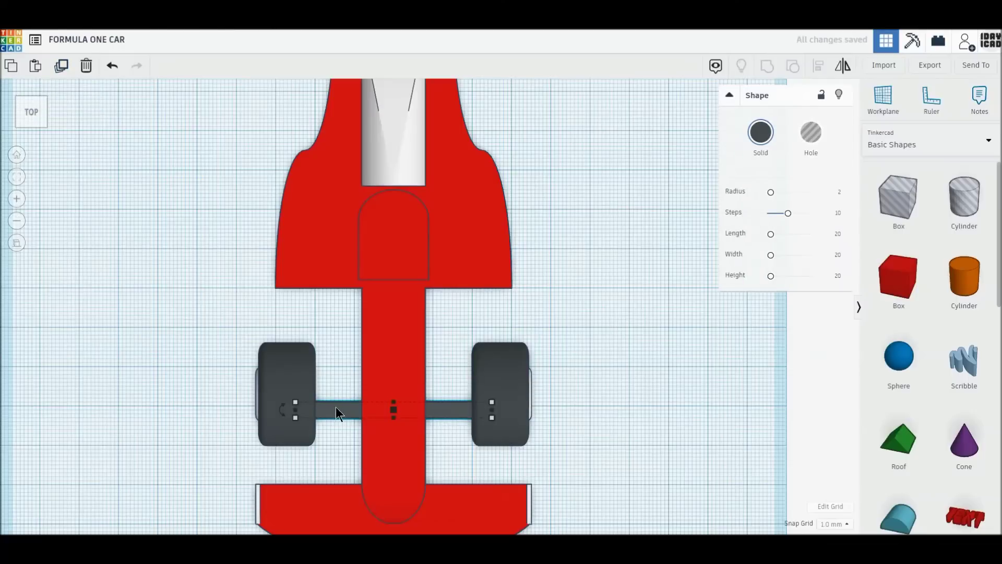
# Copy the front axle bar, then delete the extra copy so one axle remains
pyautogui.moveTo(341, 410); pyautogui.dragTo(342, 390)
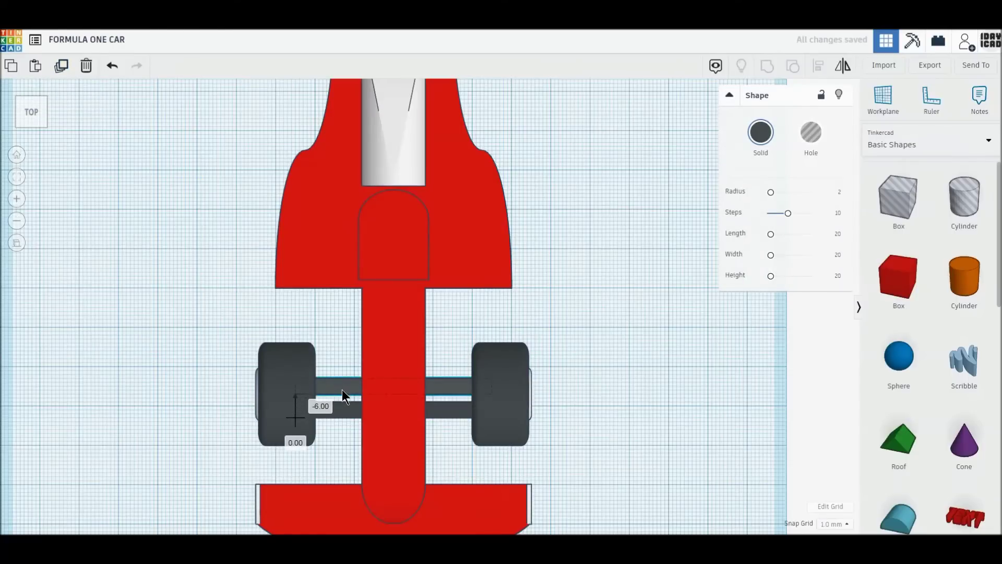
pyautogui.moveTo(343, 390); pyautogui.dragTo(341, 394)
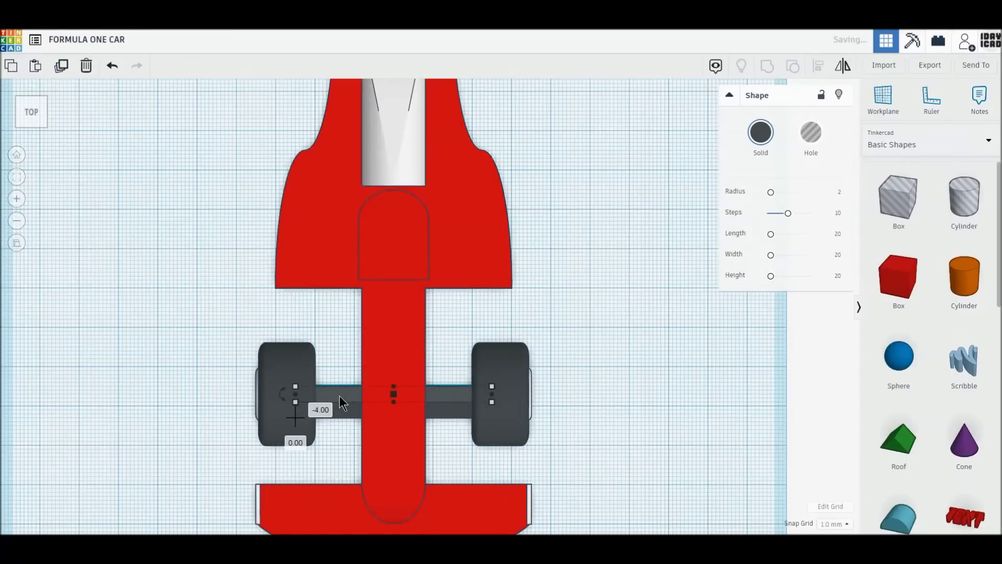
pyautogui.click(404, 425)
pyautogui.click(87, 65)
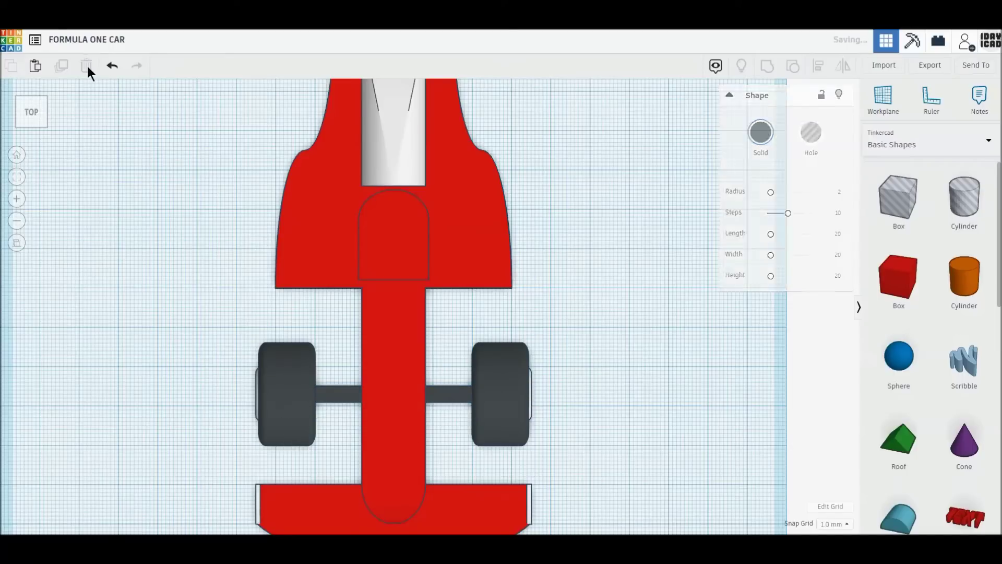
pyautogui.click(347, 399)
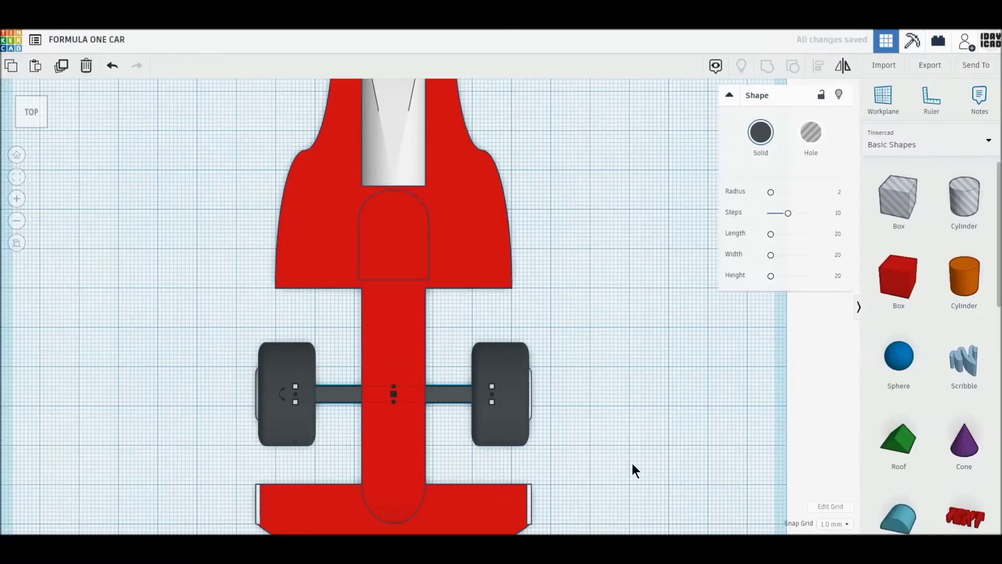
pyautogui.moveTo(342, 380)
pyautogui.mouseDown(button='right')
pyautogui.moveTo(364, 336)
pyautogui.moveTo(230, 284)
pyautogui.moveTo(249, 336)
pyautogui.mouseUp(button='right')
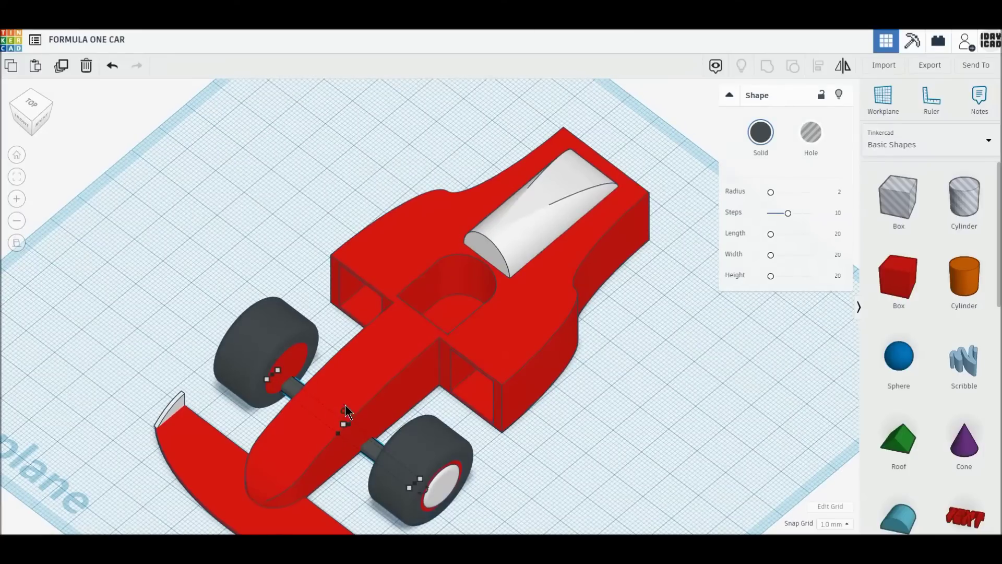
# Raise the axle 4 mm, duplicate it higher, then lower the part in Front view
pyautogui.moveTo(344, 417); pyautogui.dragTo(347, 409)
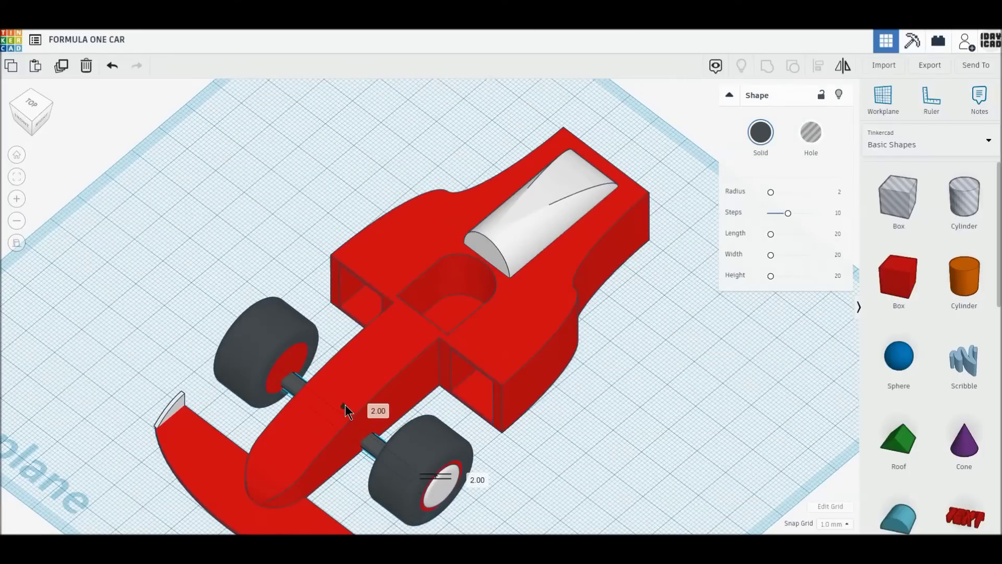
pyautogui.click(61, 72)
pyautogui.moveTo(355, 401); pyautogui.dragTo(344, 390)
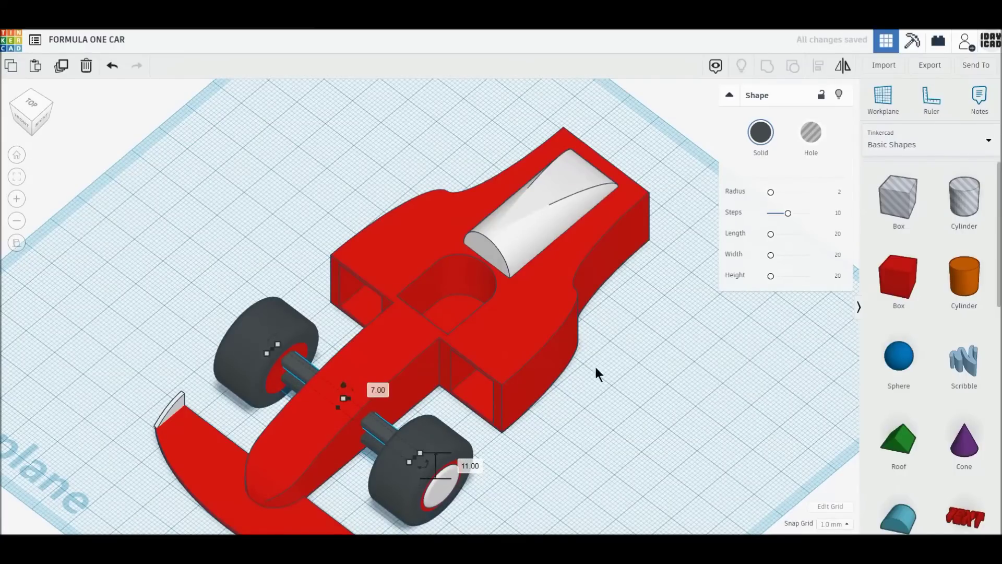
pyautogui.moveTo(587, 385); pyautogui.dragTo(655, 319, button='right')
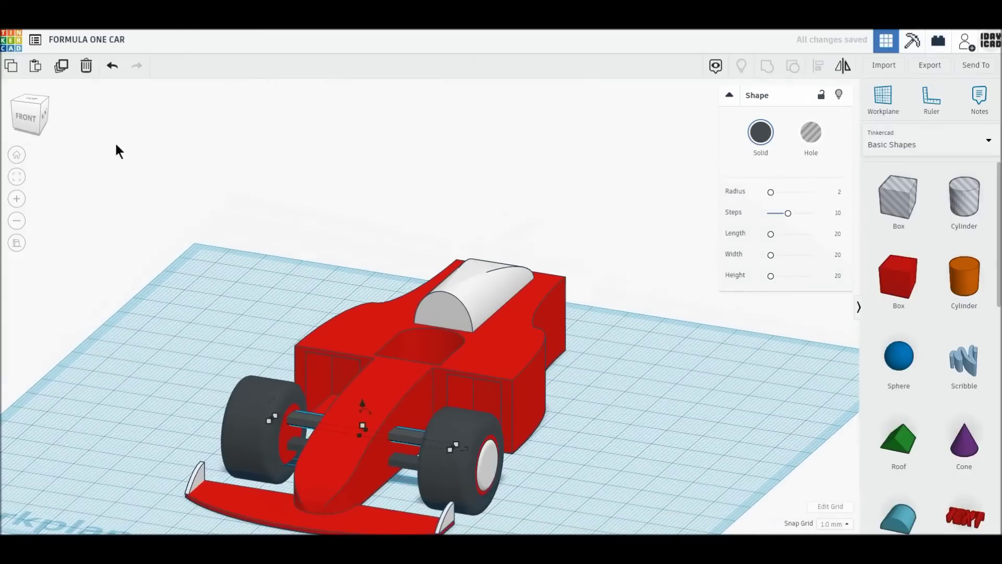
pyautogui.click(24, 120)
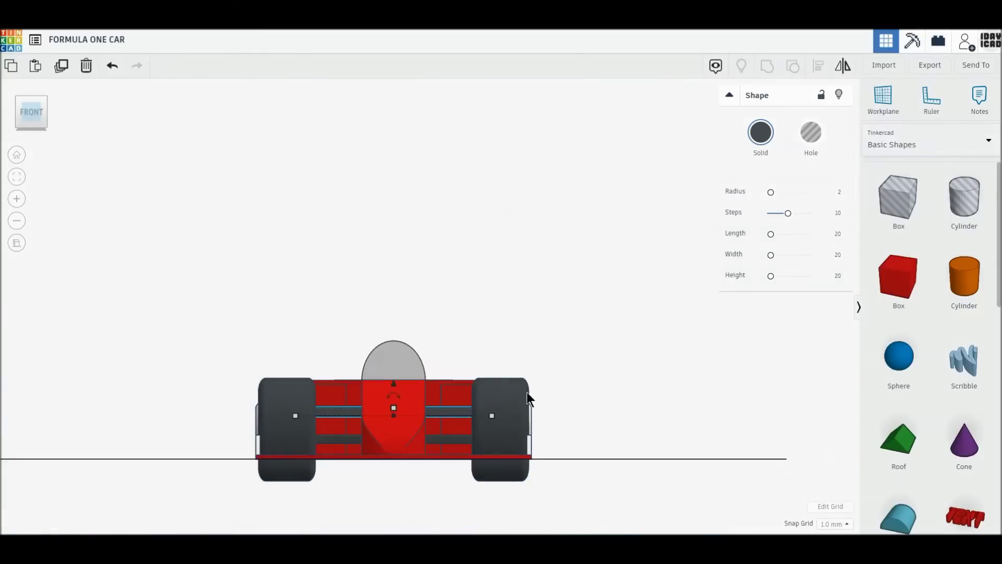
pyautogui.moveTo(393, 385); pyautogui.dragTo(393, 414)
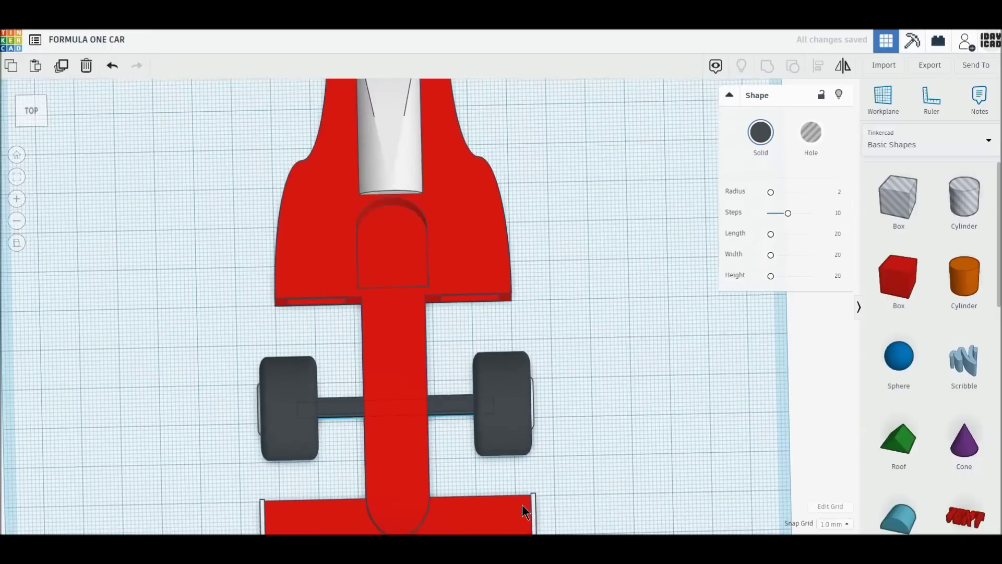
# Duplicate the front wheels and axle and move the set to the car's rear
pyautogui.moveTo(341, 452); pyautogui.dragTo(336, 368, button='middle')
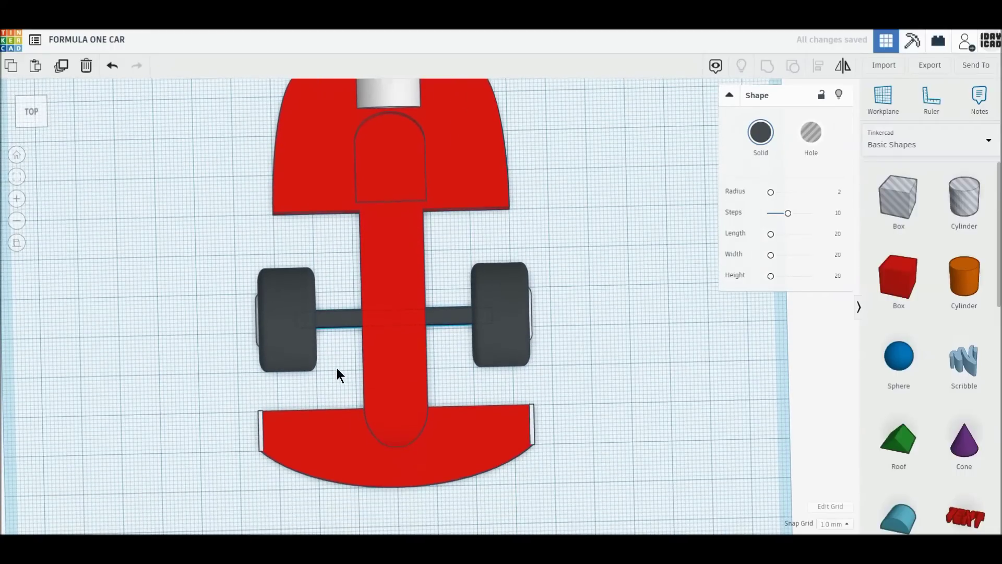
pyautogui.moveTo(202, 248); pyautogui.dragTo(317, 343)
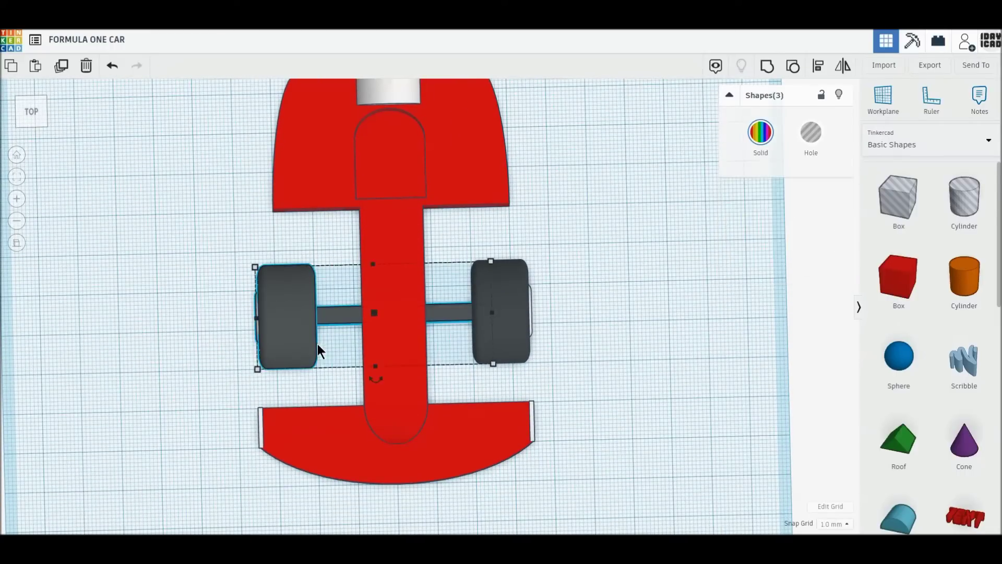
pyautogui.keyDown('shift'); pyautogui.click(510, 269); pyautogui.keyUp('shift')
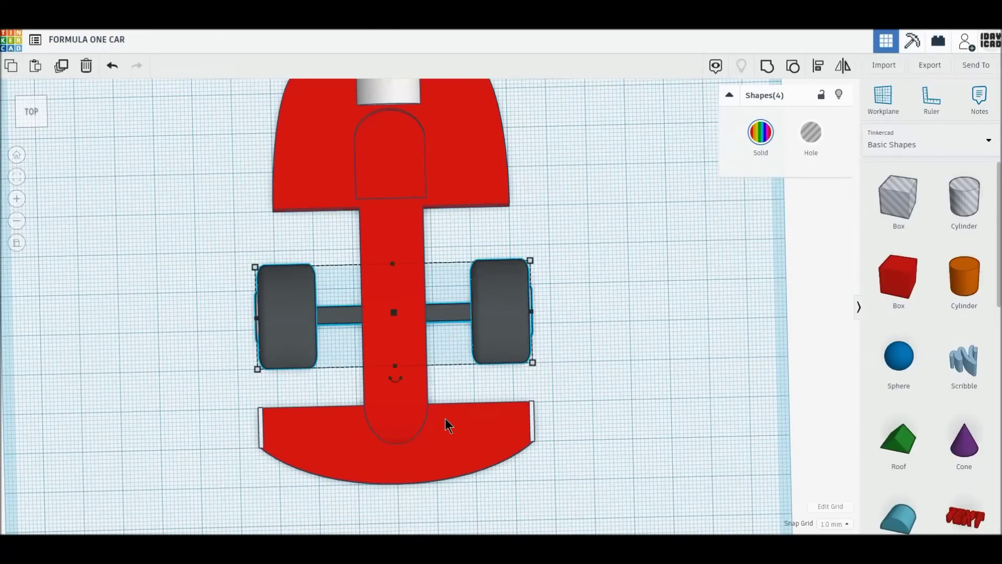
pyautogui.scroll(-3, 446, 418)
pyautogui.scroll(-3, 457, 375)
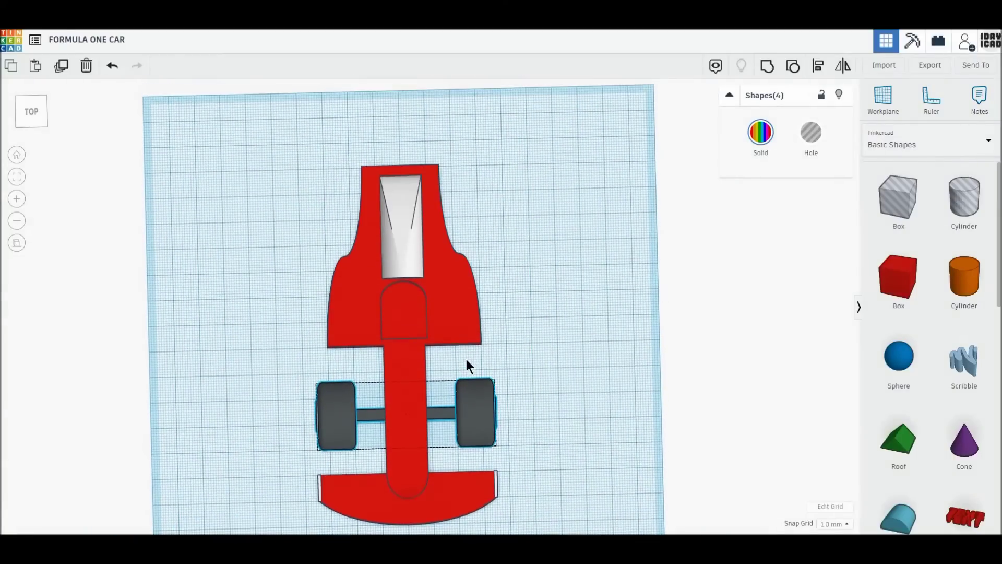
pyautogui.click(61, 67)
pyautogui.moveTo(480, 399); pyautogui.dragTo(473, 215)
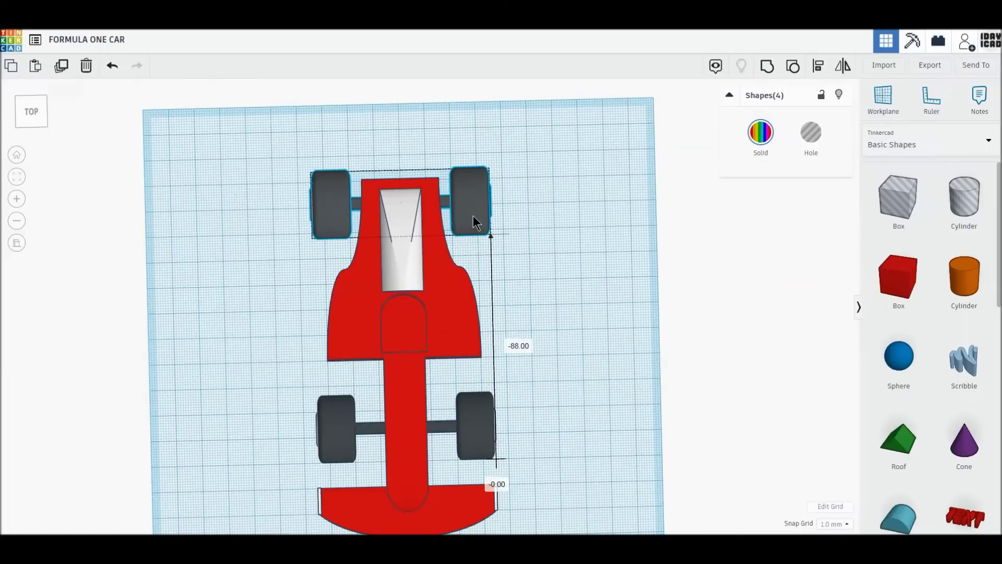
pyautogui.click(608, 400)
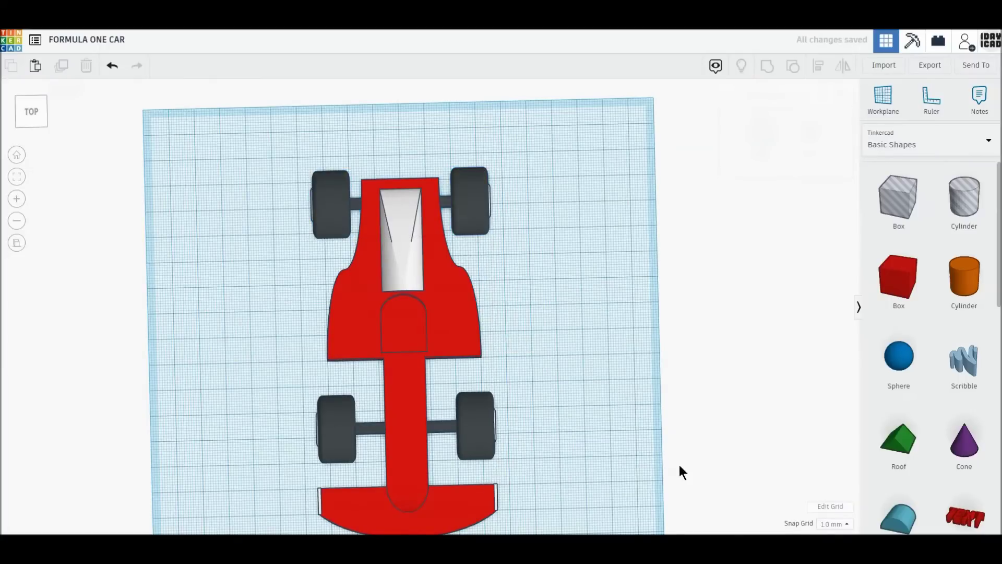
pyautogui.moveTo(501, 451); pyautogui.dragTo(399, 387, button='right')
pyautogui.scroll(3, 587, 374)
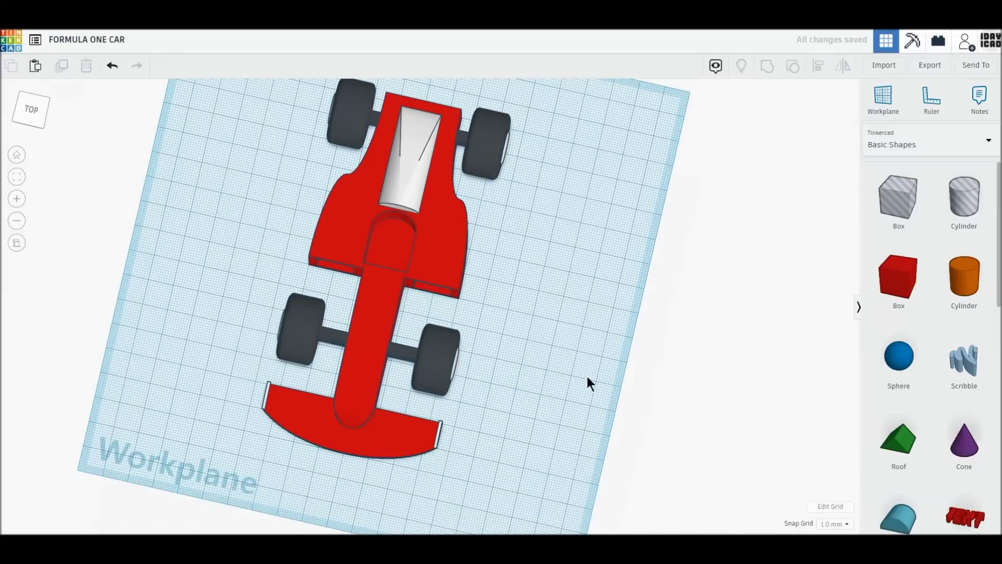
pyautogui.click(30, 111)
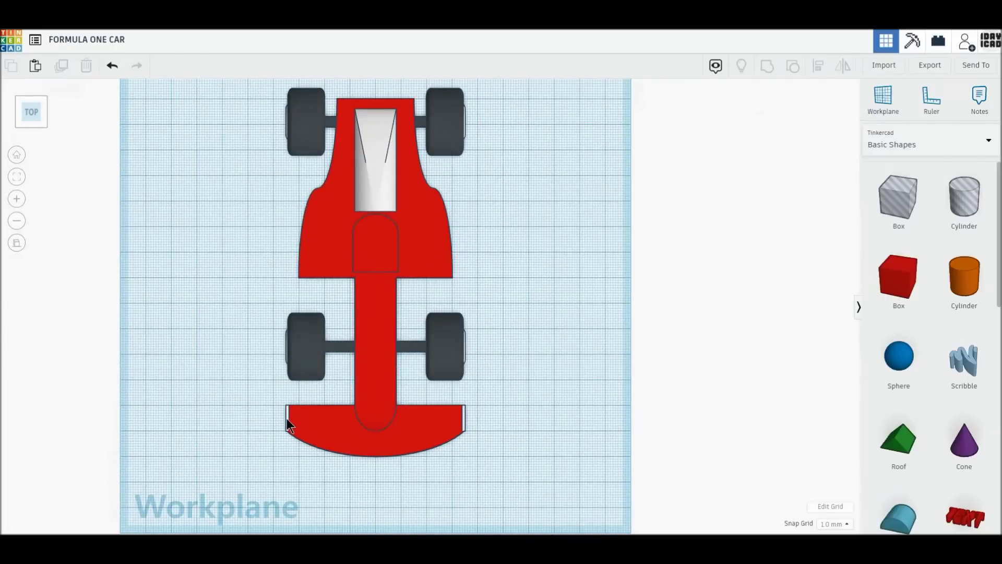
# Group the red body and the front wing with its endplates into one piece
pyautogui.click(286, 418)
pyautogui.moveTo(209, 399); pyautogui.dragTo(539, 460)
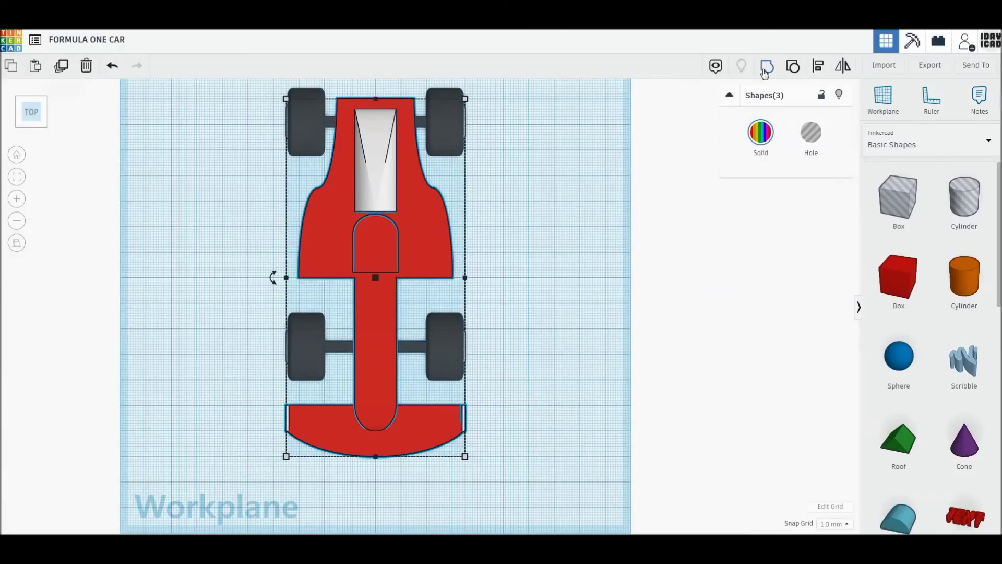
pyautogui.click(763, 68)
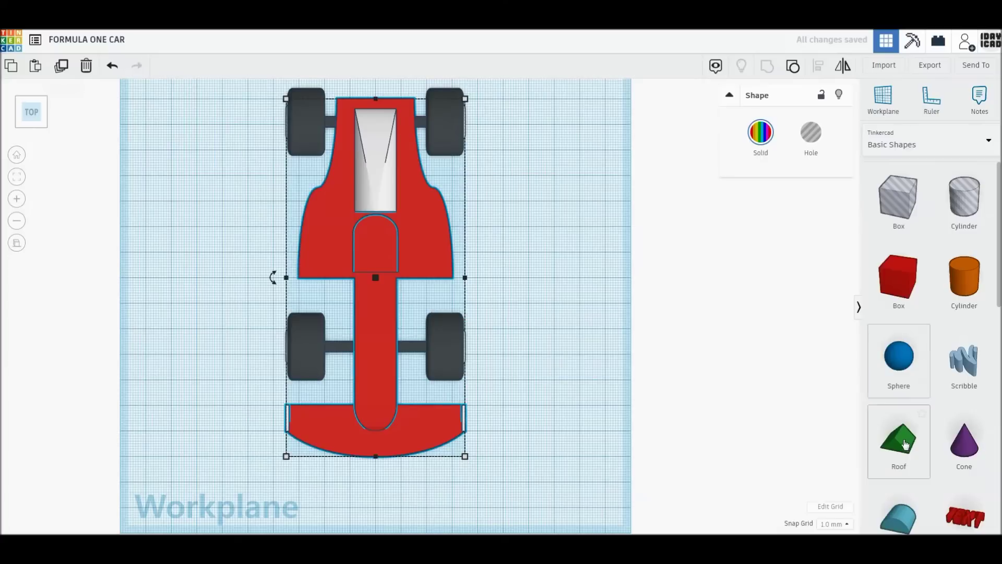
pyautogui.scroll(-1, 898, 355)
pyautogui.scroll(-2, 898, 355)
# Add a wedge, set it 1 mm high and 10 mm tall, and colour it dark grey
pyautogui.click(519, 308)
pyautogui.moveTo(522, 308); pyautogui.dragTo(493, 234, button='right')
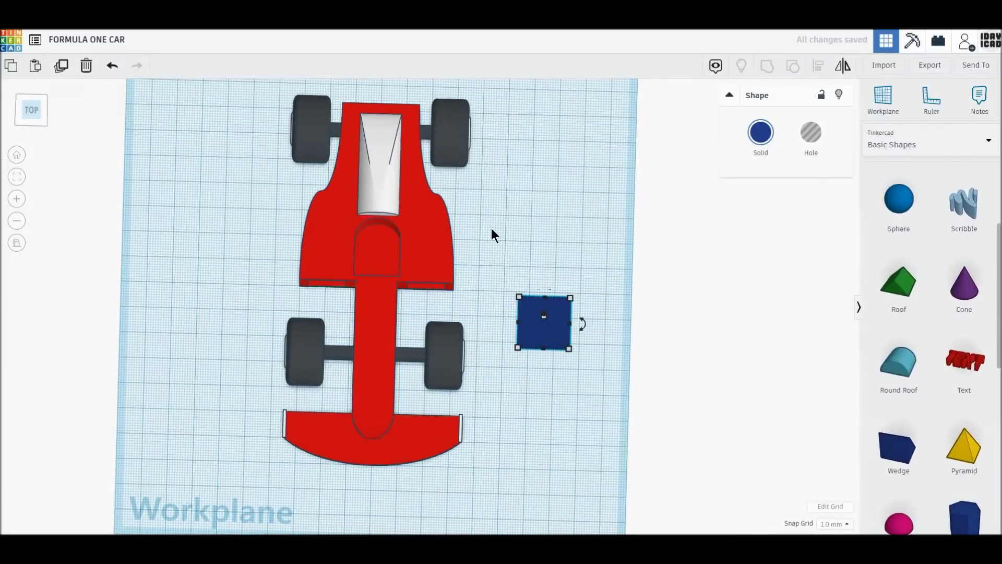
pyautogui.moveTo(524, 430); pyautogui.dragTo(436, 365, button='right')
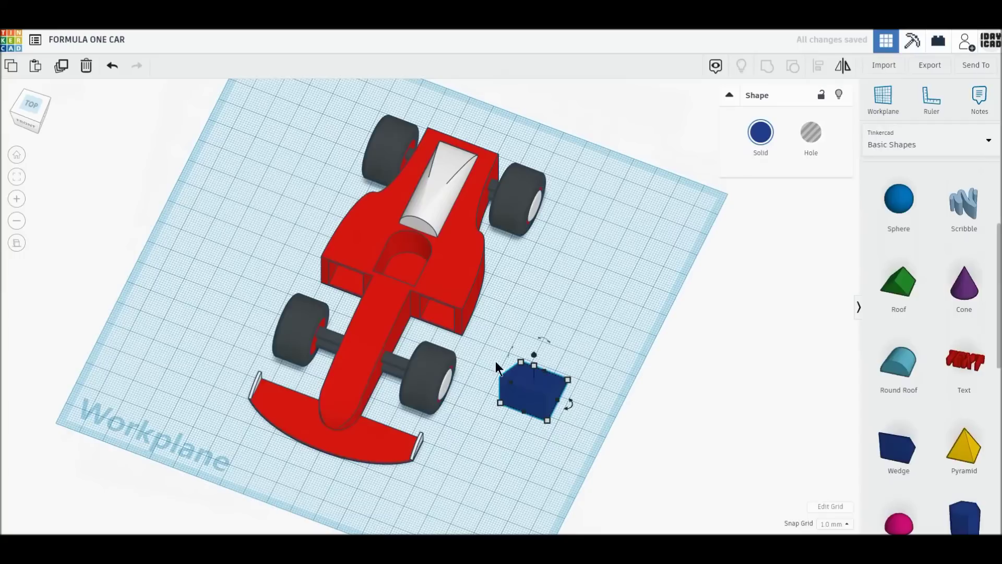
pyautogui.moveTo(546, 340); pyautogui.dragTo(564, 364)
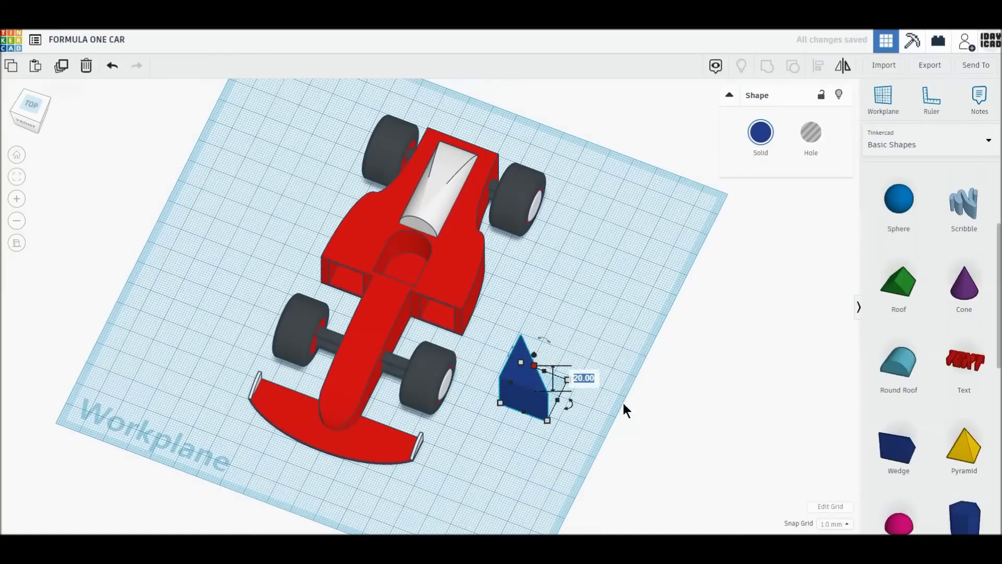
pyautogui.write('1')
pyautogui.press('Return')
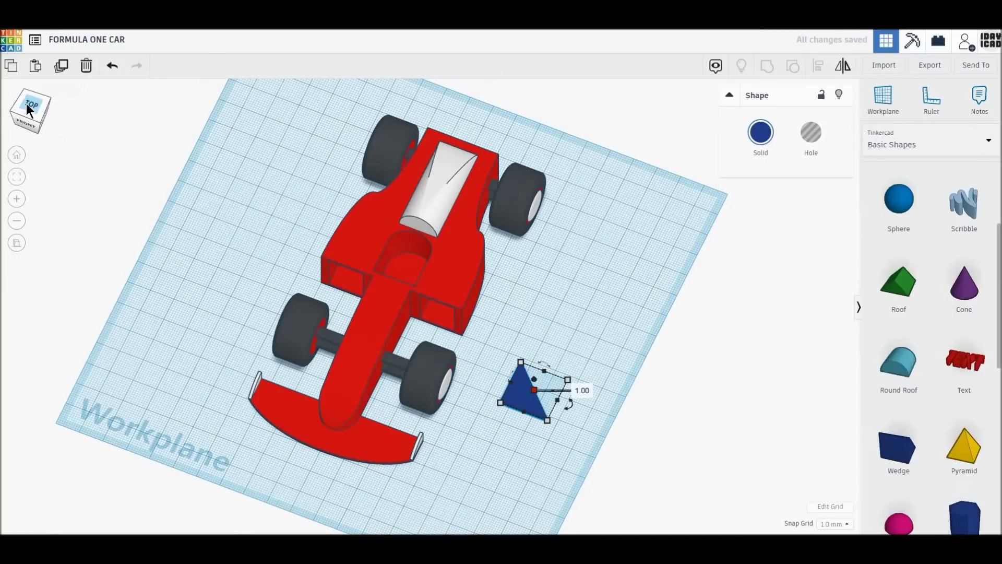
pyautogui.click(27, 109)
pyautogui.scroll(5, 608, 379)
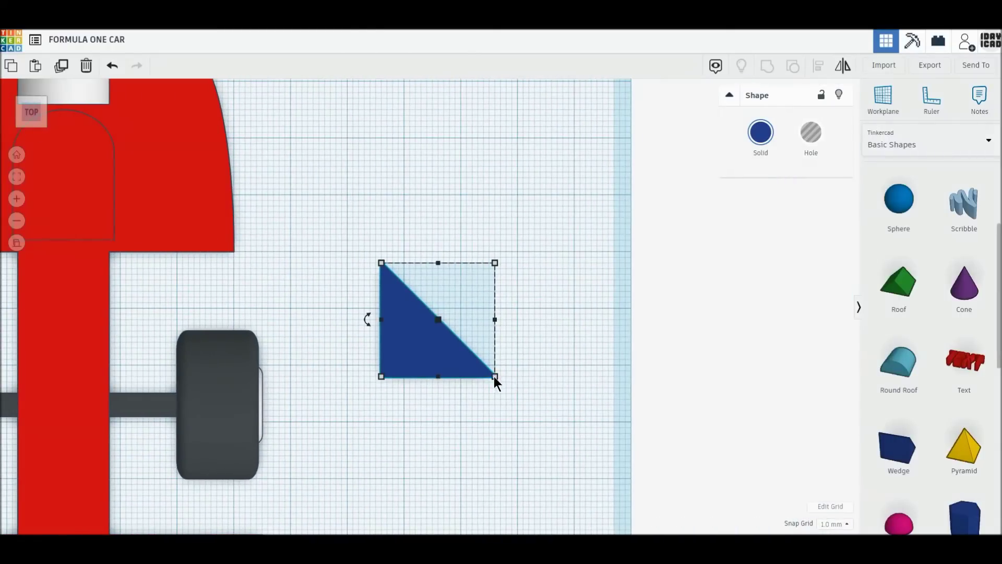
pyautogui.moveTo(494, 377)
pyautogui.mouseDown()
pyautogui.moveTo(354, 373)
pyautogui.moveTo(345, 364)
pyautogui.mouseUp()
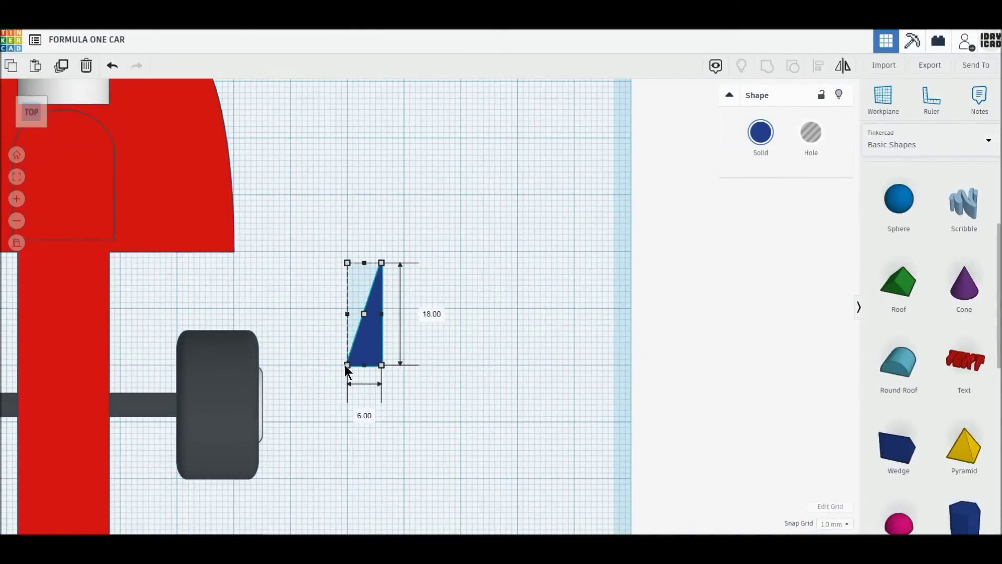
pyautogui.moveTo(381, 263); pyautogui.dragTo(381, 308)
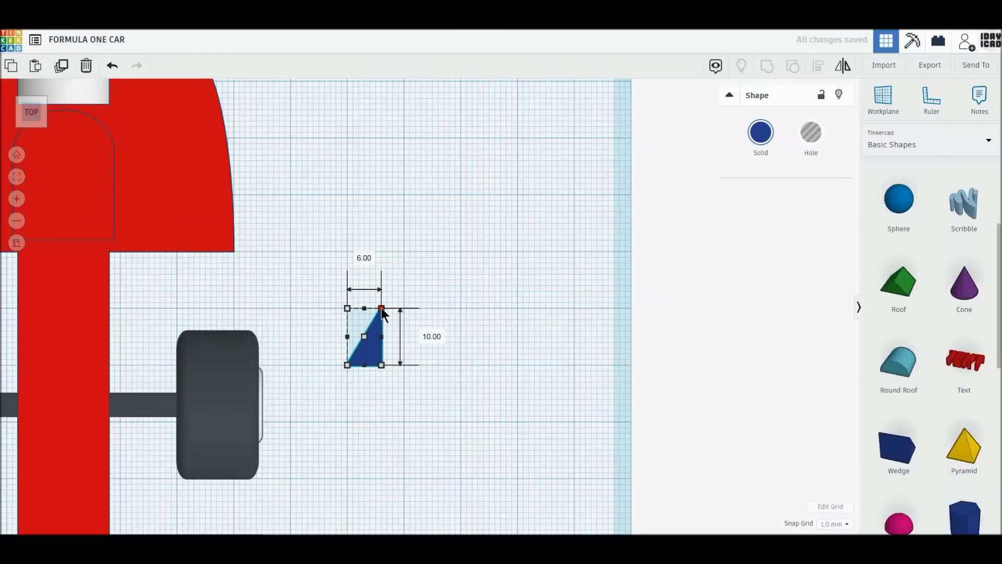
pyautogui.click(761, 132)
pyautogui.click(956, 228)
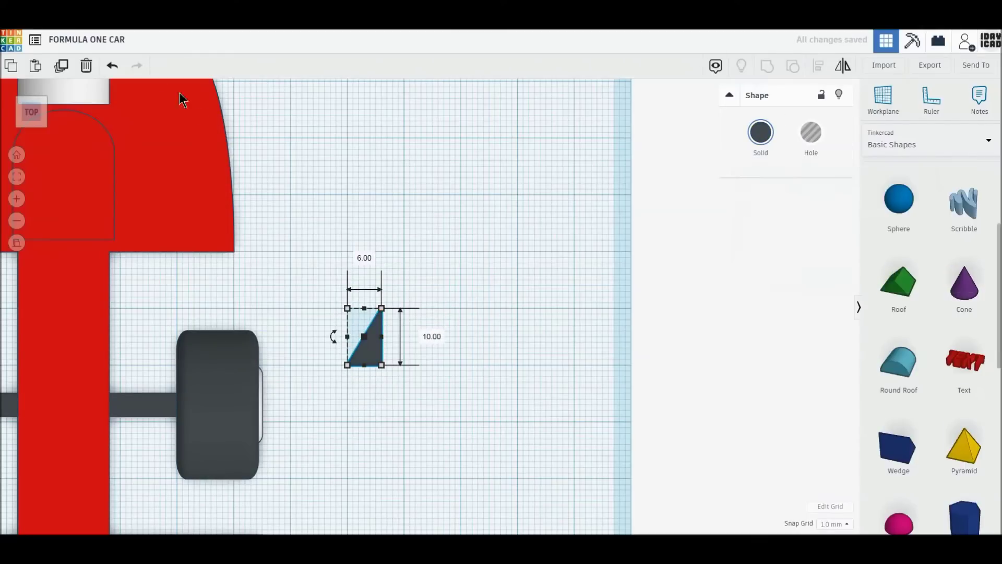
# Duplicate and flip the wedge, butt it against the original, and group both
pyautogui.click(61, 74)
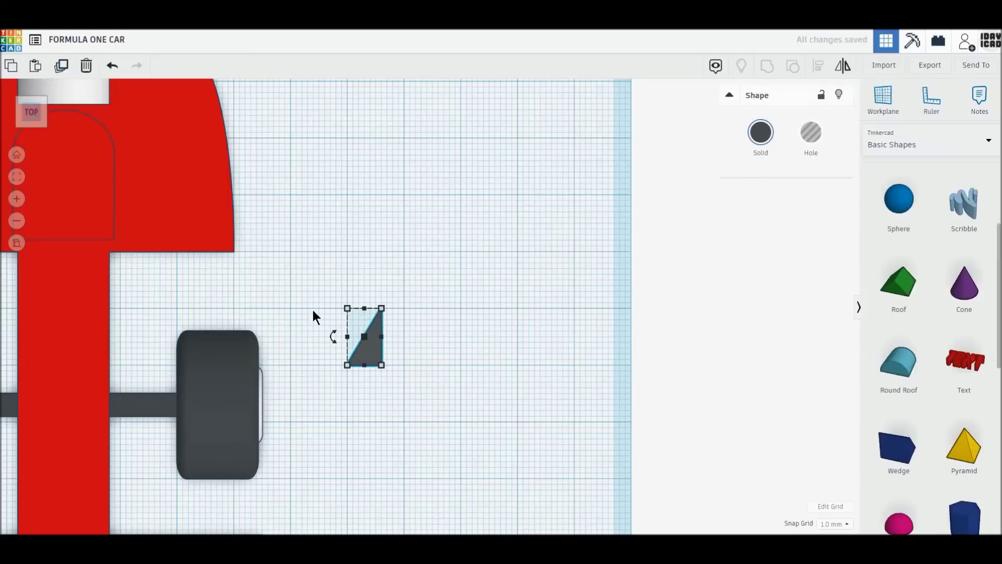
pyautogui.moveTo(347, 367); pyautogui.dragTo(416, 253)
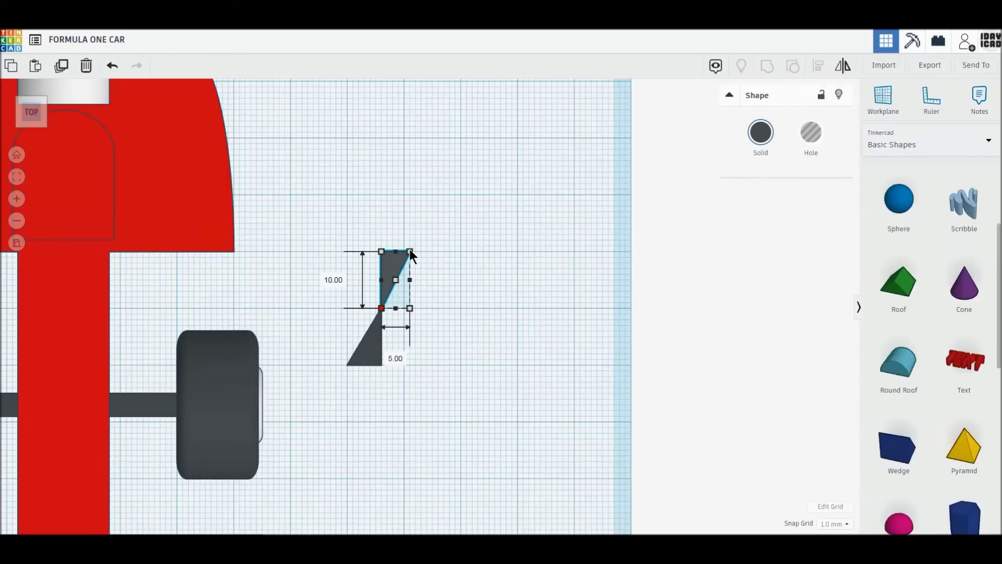
pyautogui.click(420, 252)
pyautogui.moveTo(402, 271)
pyautogui.mouseDown()
pyautogui.moveTo(393, 330)
pyautogui.moveTo(390, 318)
pyautogui.mouseUp()
pyautogui.moveTo(314, 268); pyautogui.dragTo(477, 431)
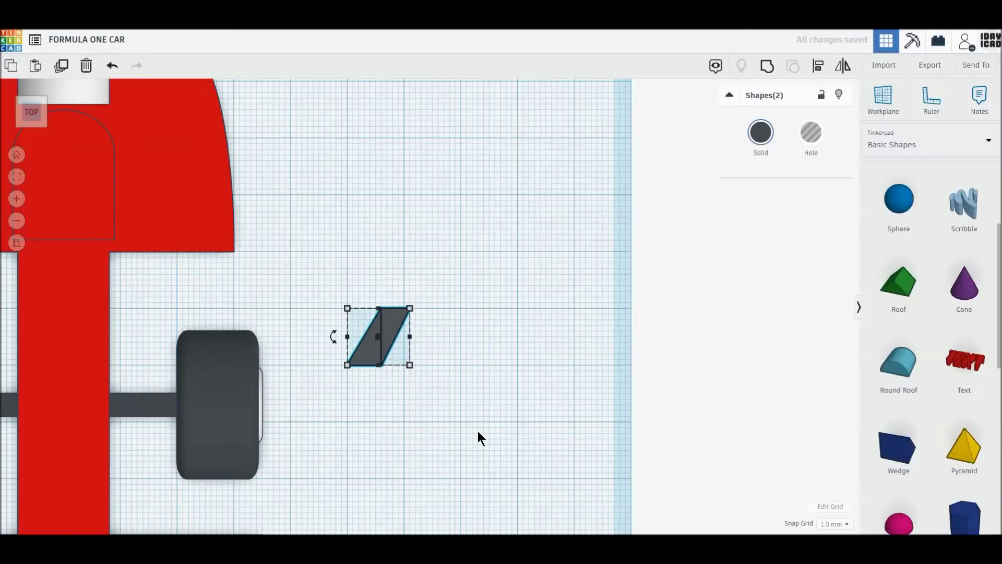
pyautogui.click(763, 67)
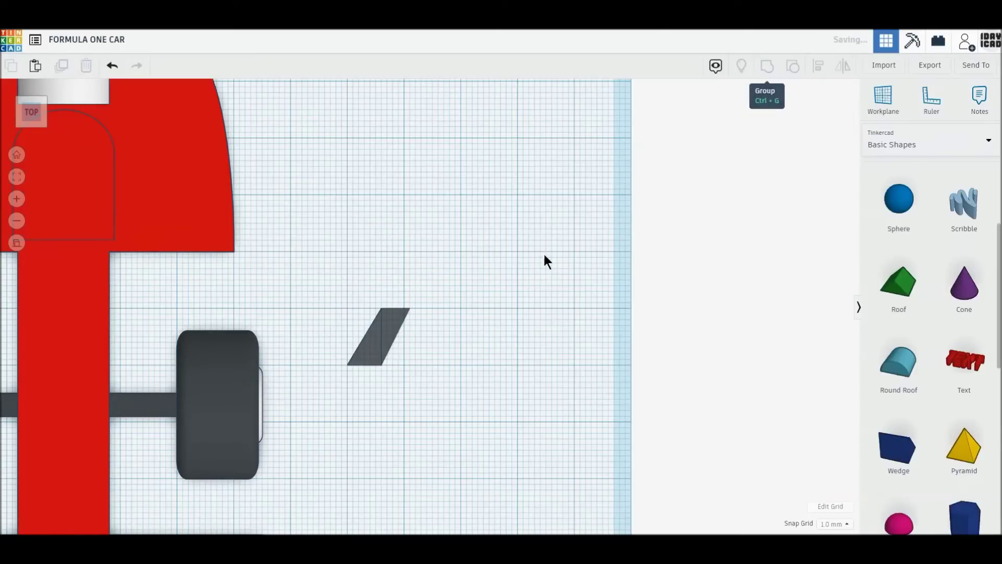
# Stand the grouped piece upright as a thin fin and shift it left
pyautogui.moveTo(334, 337); pyautogui.dragTo(381, 359)
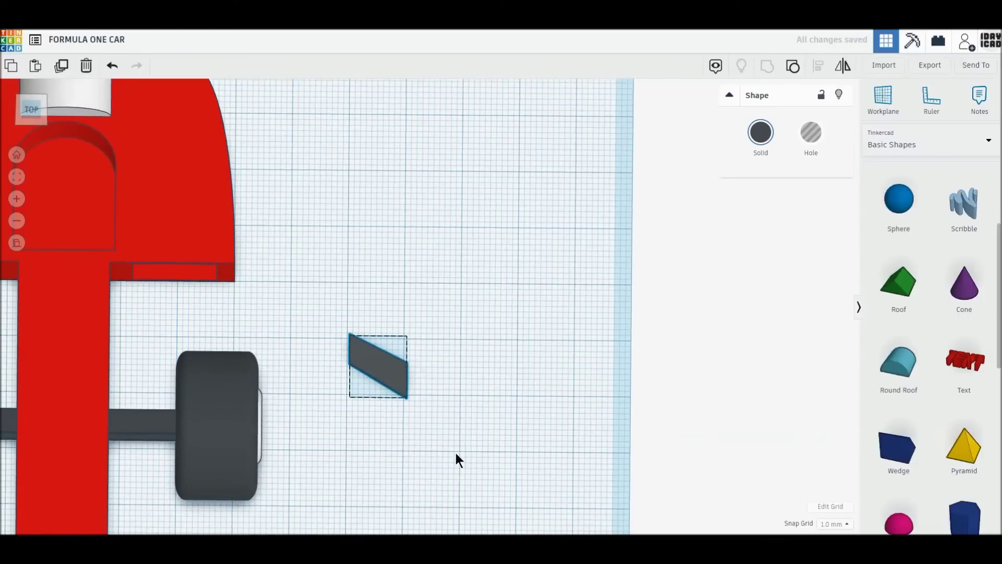
pyautogui.moveTo(455, 450); pyautogui.dragTo(368, 363, button='right')
pyautogui.moveTo(387, 398); pyautogui.dragTo(380, 400)
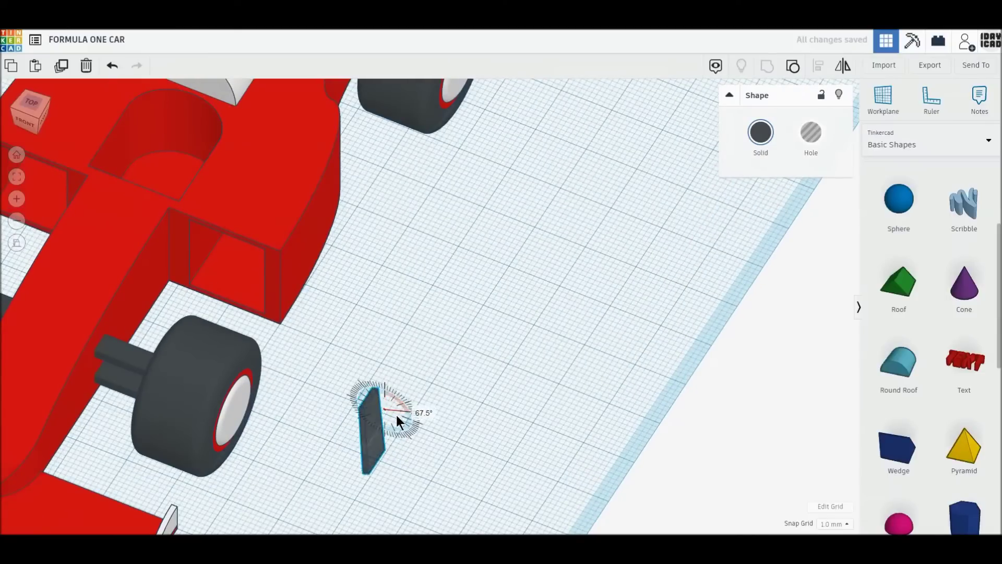
pyautogui.moveTo(371, 393); pyautogui.dragTo(371, 393)
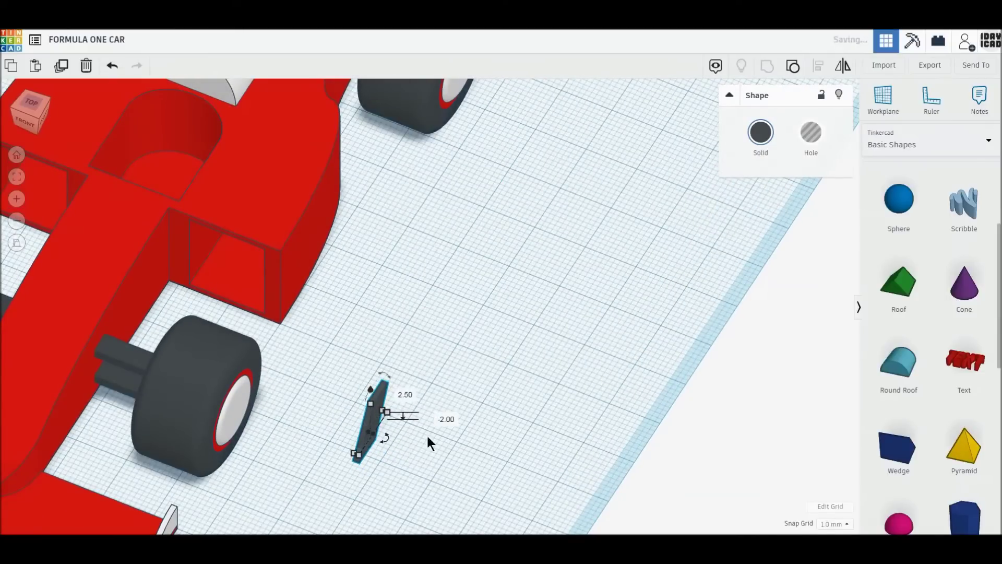
pyautogui.click(28, 105)
pyautogui.click(407, 358)
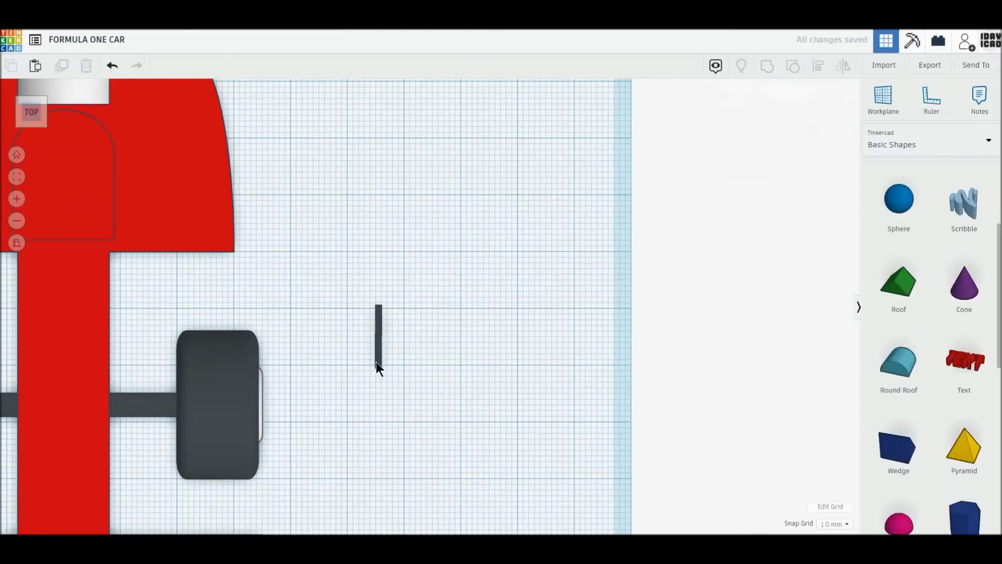
pyautogui.moveTo(376, 361); pyautogui.dragTo(351, 359)
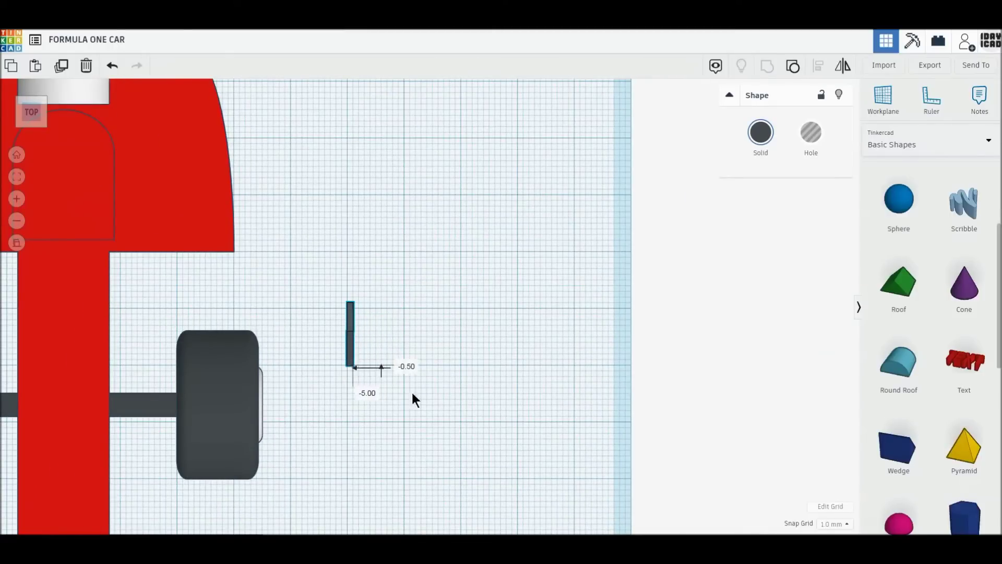
# Place a copy of the fin 19 mm to its right
pyautogui.click(338, 356)
pyautogui.hotkey('ctrl', 'v')
pyautogui.moveTo(374, 354); pyautogui.dragTo(456, 353)
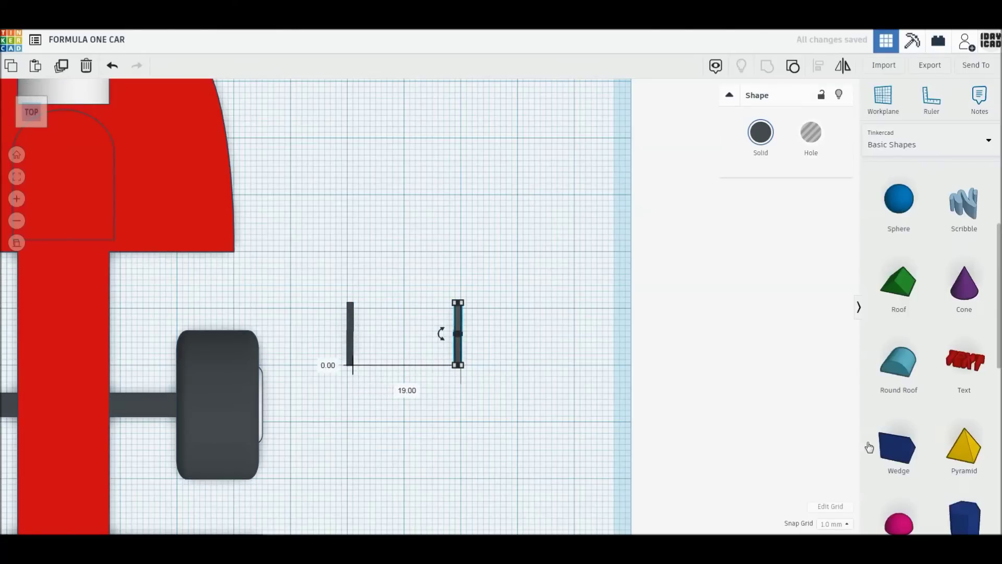
pyautogui.moveTo(898, 446); pyautogui.dragTo(569, 426)
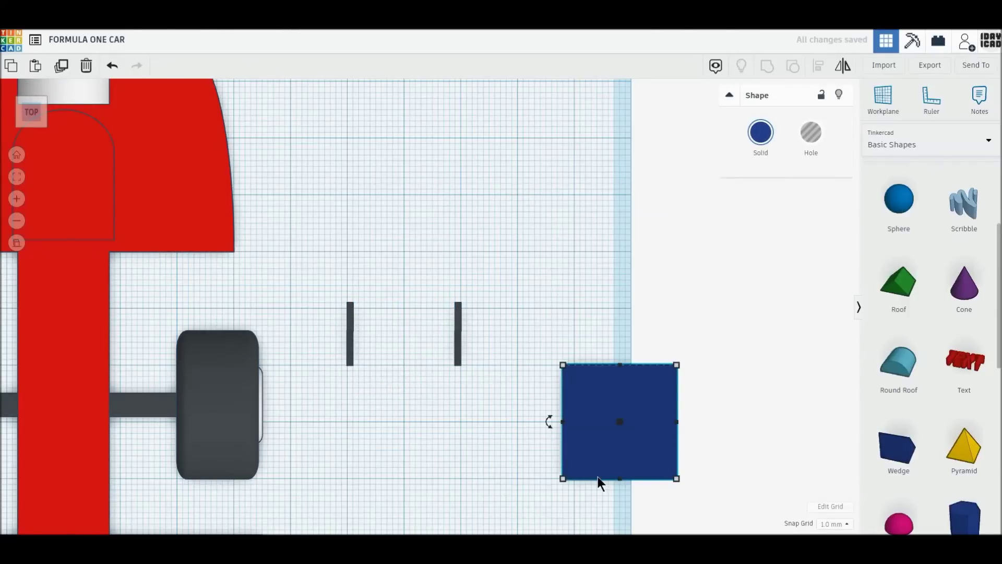
# Rotate the new box about its vertical axis to lie beside the two fins
pyautogui.moveTo(600, 483); pyautogui.dragTo(390, 387, button='right')
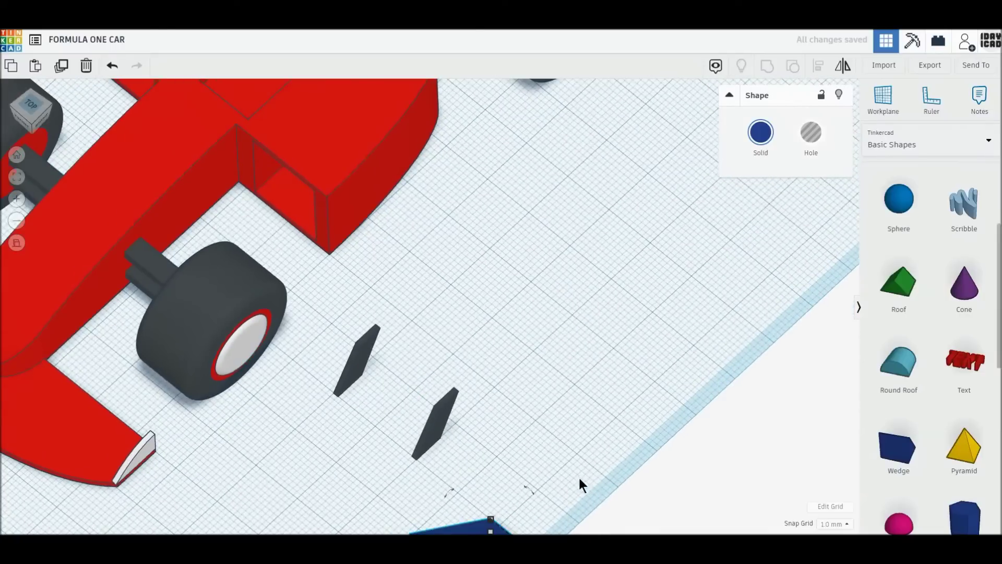
pyautogui.moveTo(409, 486); pyautogui.dragTo(578, 498, button='right')
pyautogui.moveTo(607, 421)
pyautogui.mouseDown()
pyautogui.moveTo(638, 415)
pyautogui.moveTo(615, 409)
pyautogui.mouseUp()
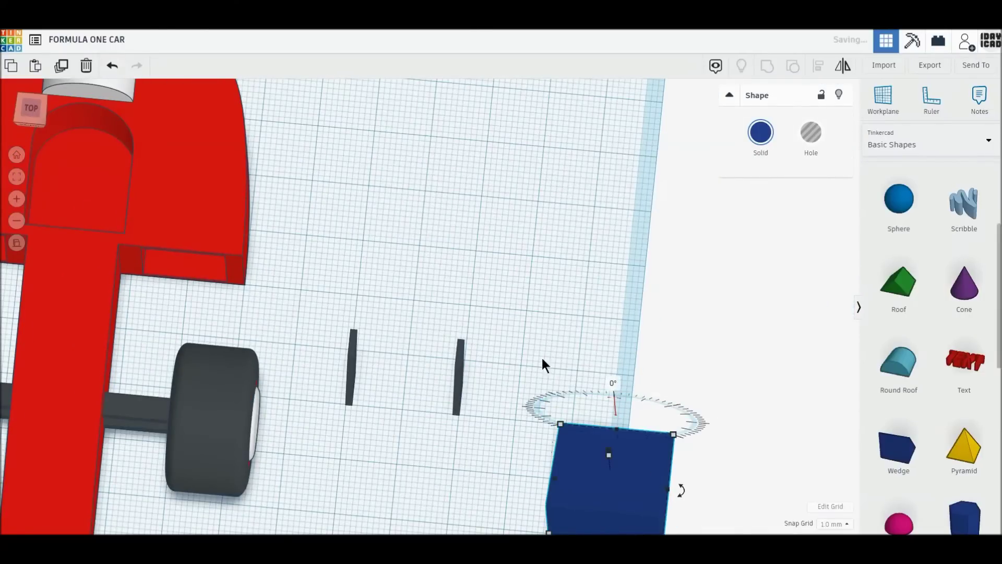
pyautogui.moveTo(681, 488); pyautogui.dragTo(609, 382, button='middle')
pyautogui.moveTo(615, 363); pyautogui.dragTo(514, 360)
pyautogui.moveTo(563, 471); pyautogui.dragTo(411, 431, button='right')
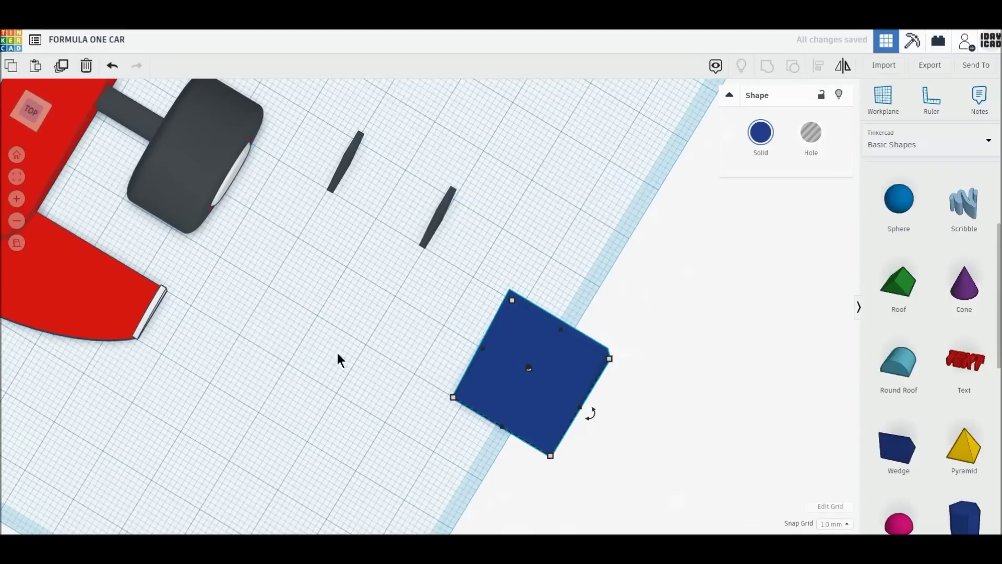
pyautogui.click(479, 316)
pyautogui.moveTo(625, 481)
pyautogui.mouseDown(button='right')
pyautogui.moveTo(416, 353)
pyautogui.moveTo(508, 411)
pyautogui.mouseUp(button='right')
# Make the box a red flat slab 2 mm high and 40 mm long
pyautogui.click(562, 428)
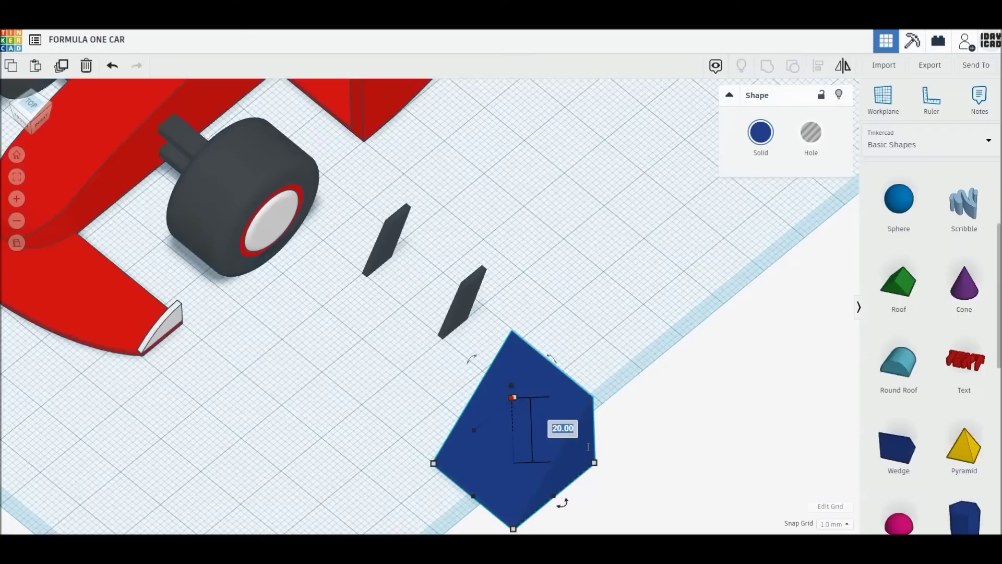
pyautogui.write('2')
pyautogui.press('Return')
pyautogui.moveTo(505, 488)
pyautogui.mouseDown()
pyautogui.moveTo(508, 416)
pyautogui.moveTo(490, 400)
pyautogui.mouseUp()
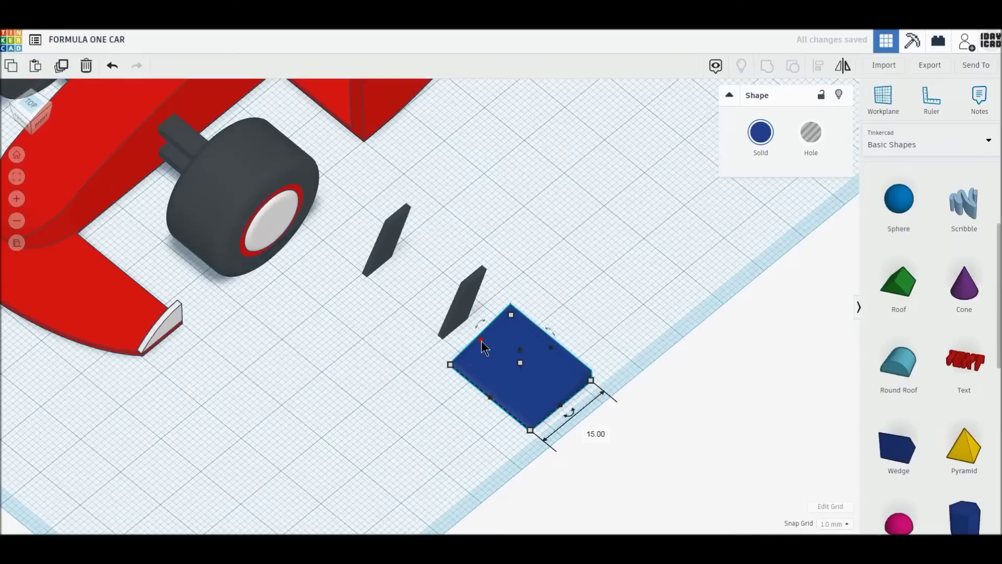
pyautogui.click(463, 430)
pyautogui.write('4')
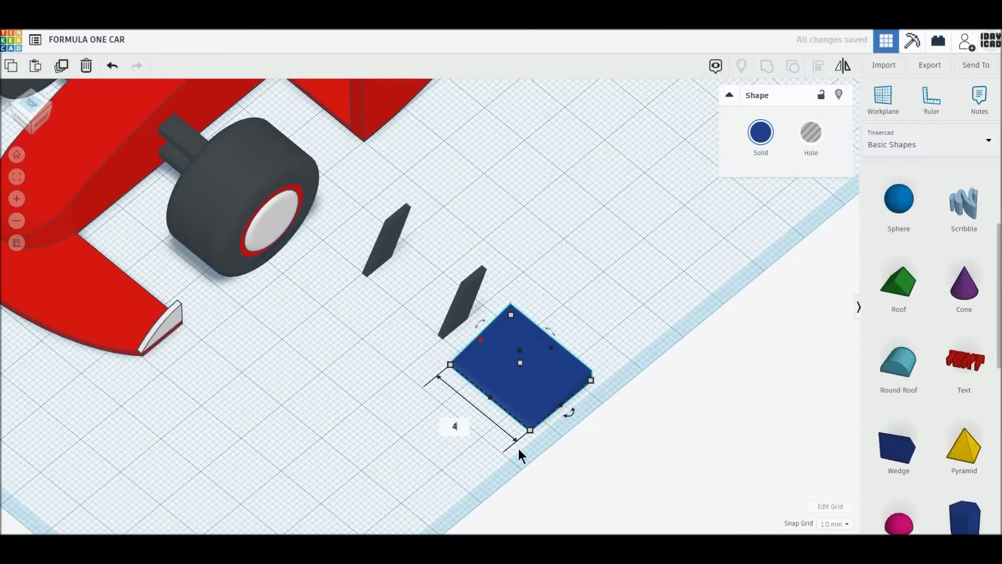
pyautogui.write('0')
pyautogui.press('Return')
pyautogui.click(758, 135)
pyautogui.click(749, 229)
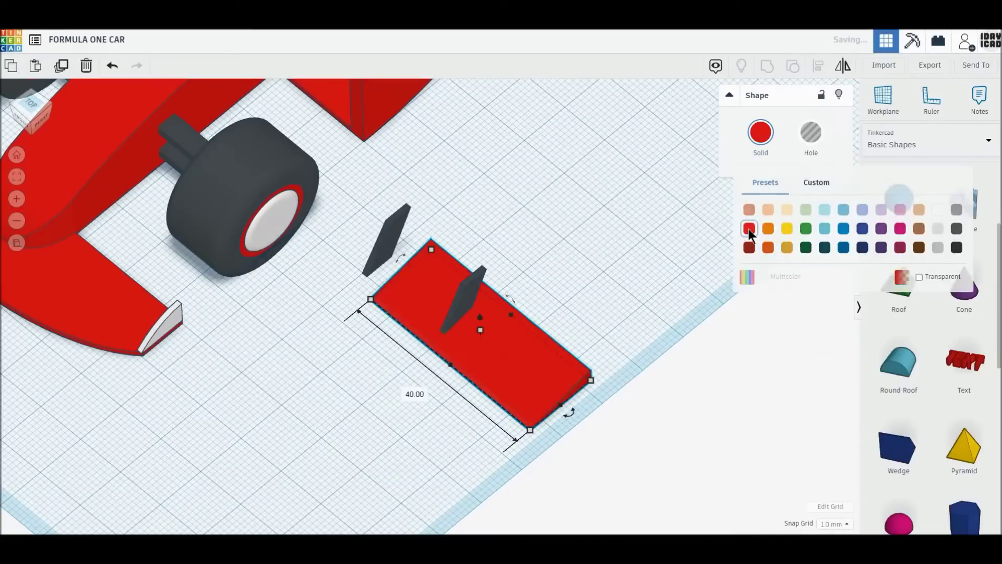
pyautogui.click(24, 104)
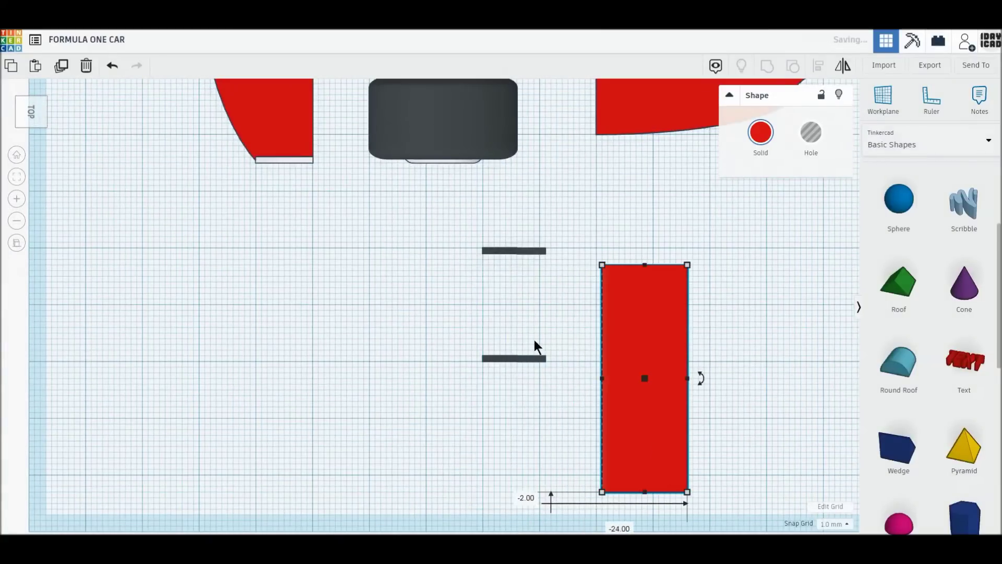
# Position the red slab over the two fins and raise it 11 mm
pyautogui.moveTo(457, 229)
pyautogui.mouseDown()
pyautogui.moveTo(546, 363)
pyautogui.moveTo(531, 415)
pyautogui.mouseUp()
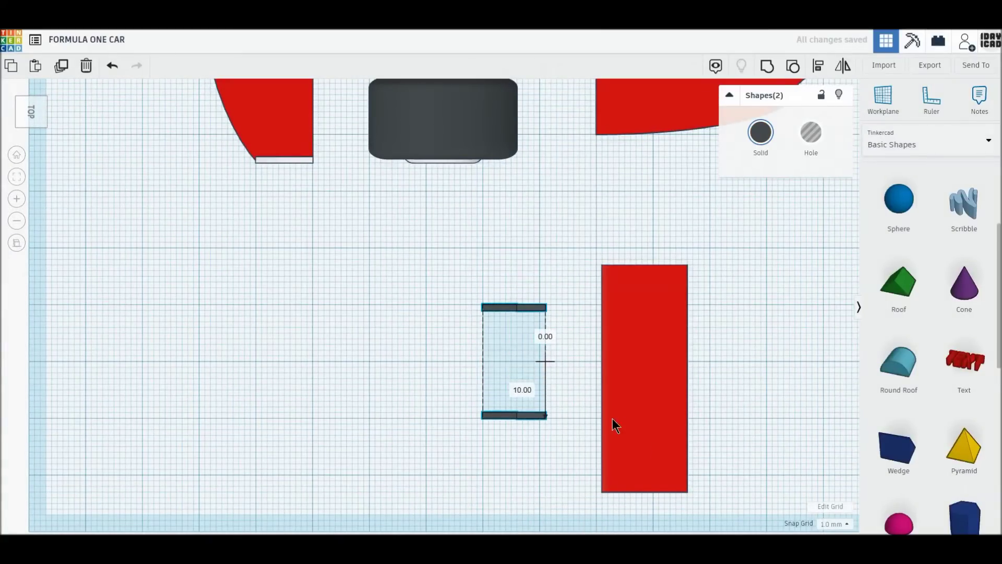
pyautogui.moveTo(625, 423); pyautogui.dragTo(537, 410)
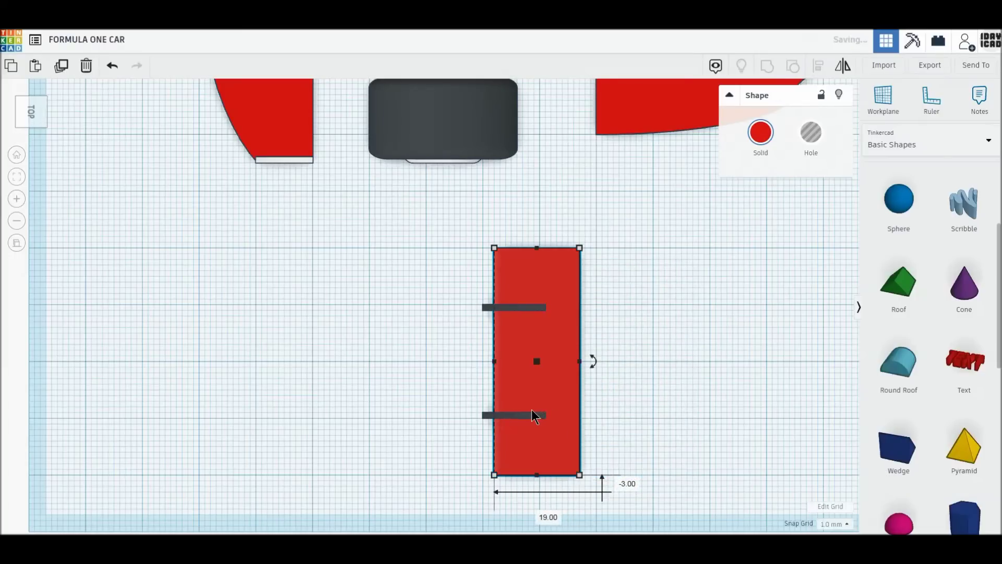
pyautogui.moveTo(578, 367); pyautogui.dragTo(485, 243, button='right')
pyautogui.moveTo(511, 443); pyautogui.dragTo(509, 414)
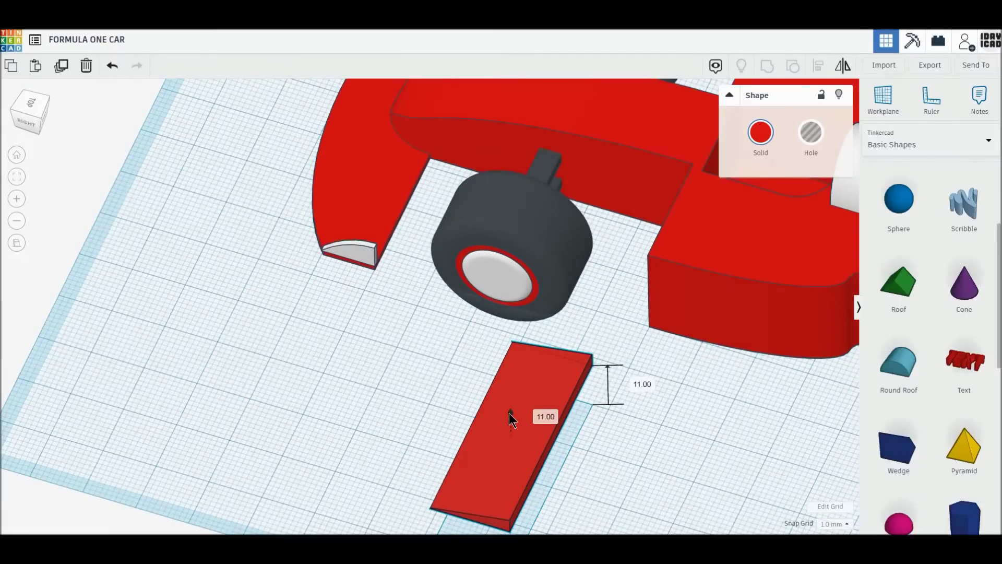
pyautogui.click(286, 448)
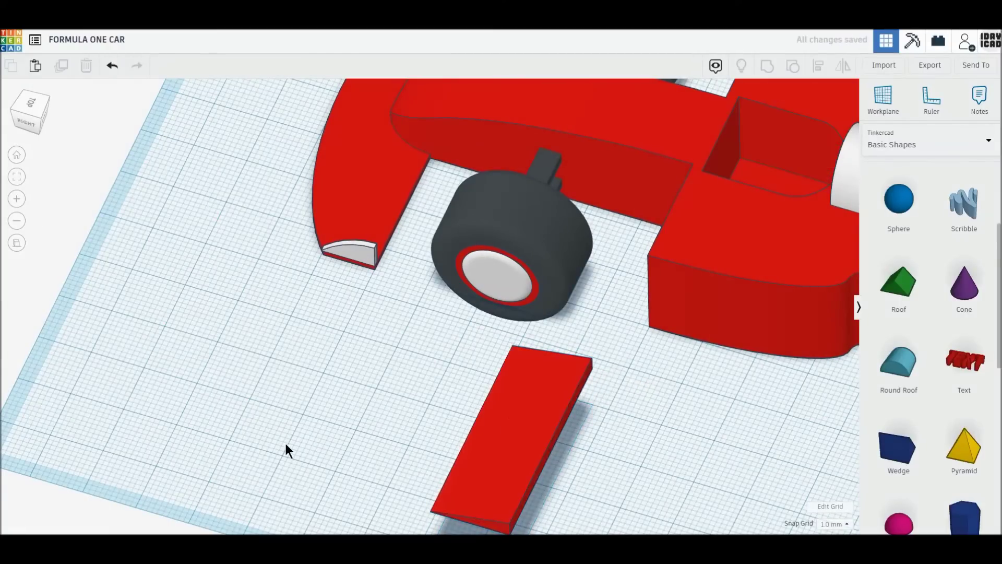
pyautogui.moveTo(286, 447); pyautogui.dragTo(707, 464, button='right')
# Duplicate the wing into a 1 mm white end slice raised 5 mm
pyautogui.click(568, 338)
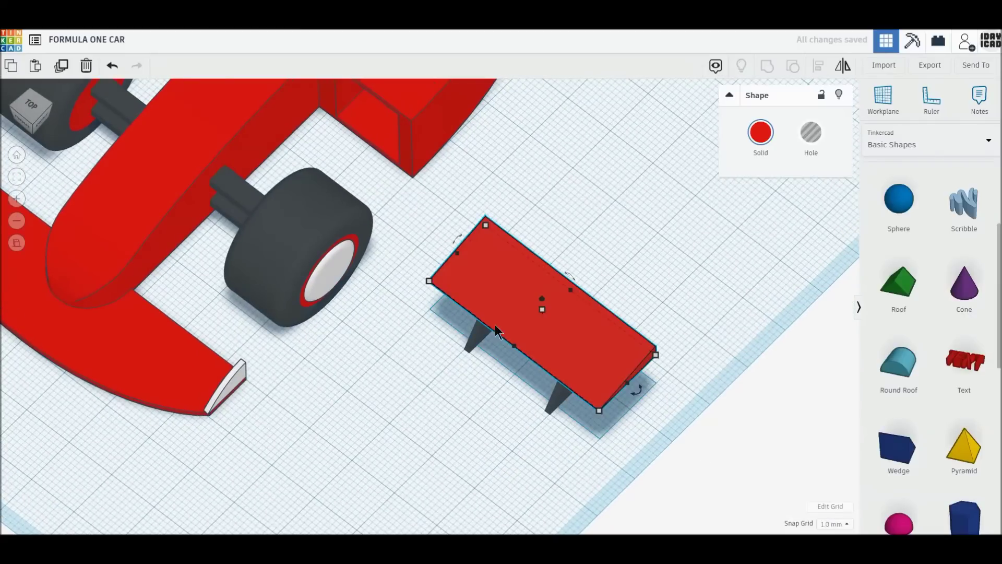
pyautogui.click(59, 65)
pyautogui.moveTo(544, 317); pyautogui.dragTo(574, 339)
pyautogui.moveTo(517, 299); pyautogui.dragTo(641, 377)
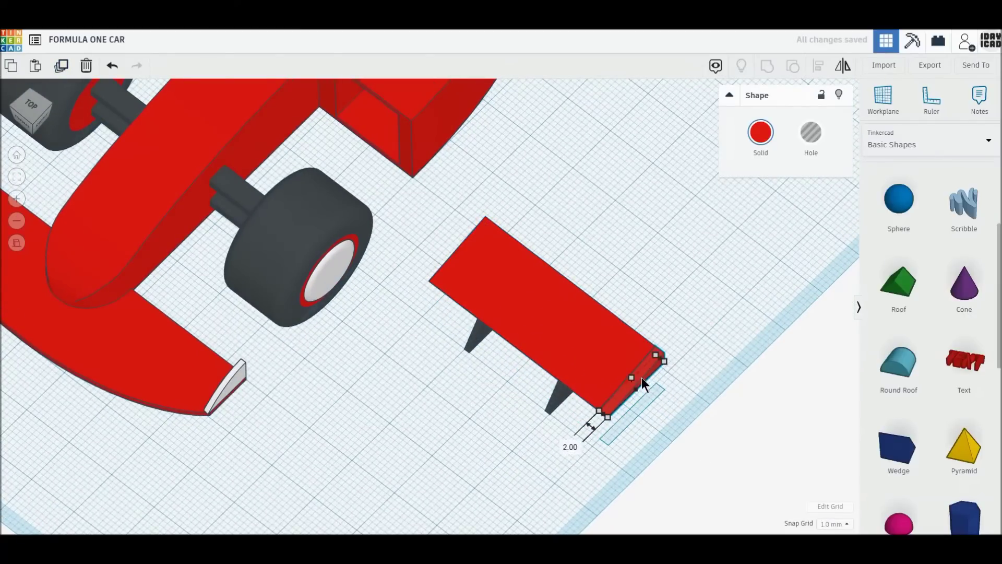
pyautogui.click(761, 132)
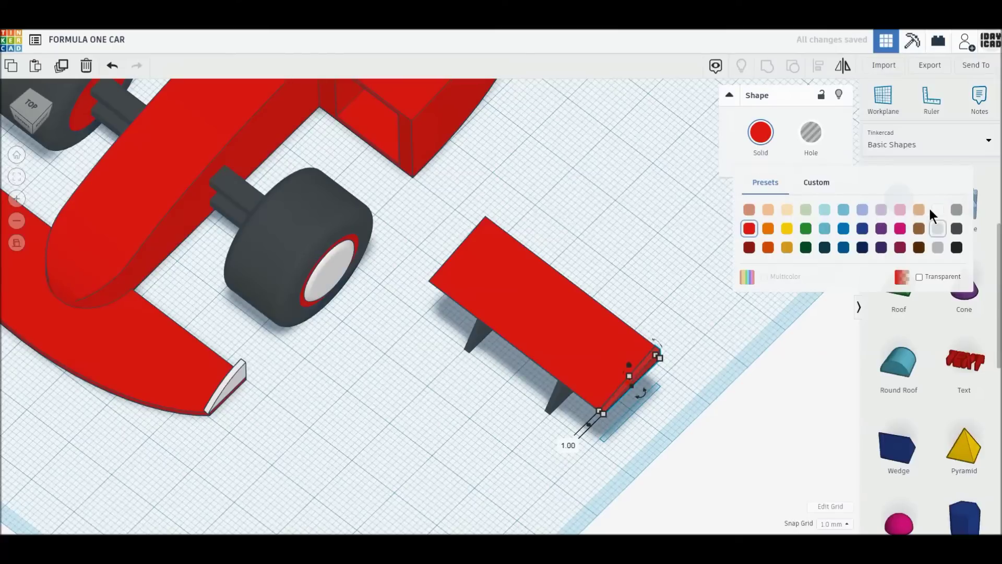
pyautogui.click(756, 253)
pyautogui.moveTo(631, 371); pyautogui.dragTo(629, 367)
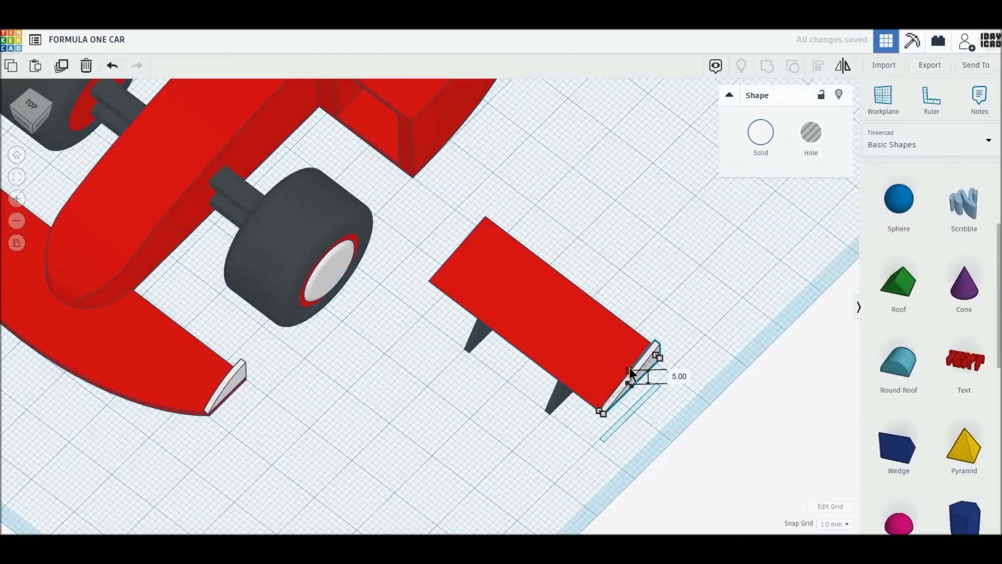
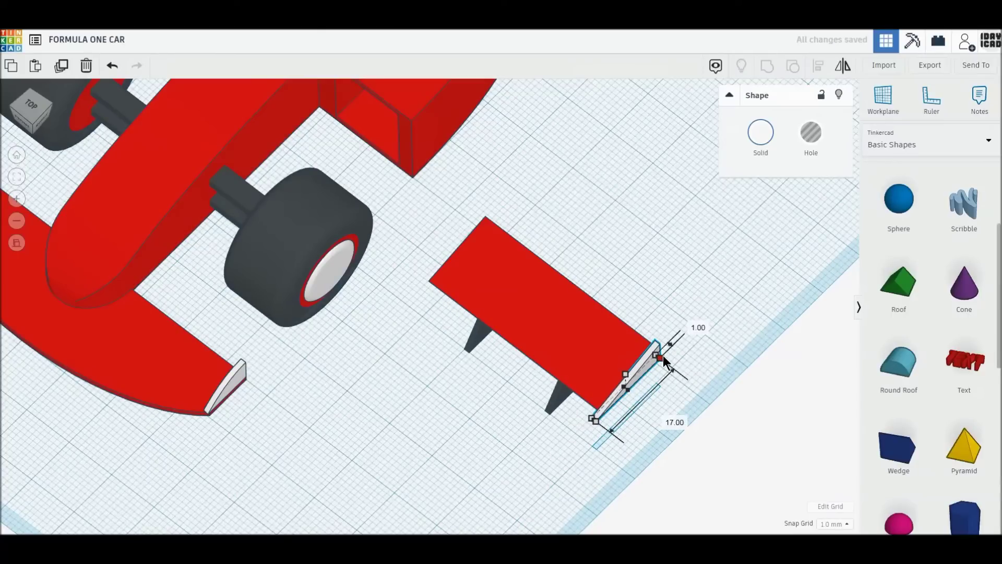
# Lengthen the rear wing's thin endplate to 18 mm and view it from the top
pyautogui.moveTo(663, 355); pyautogui.dragTo(664, 355)
pyautogui.click(29, 111)
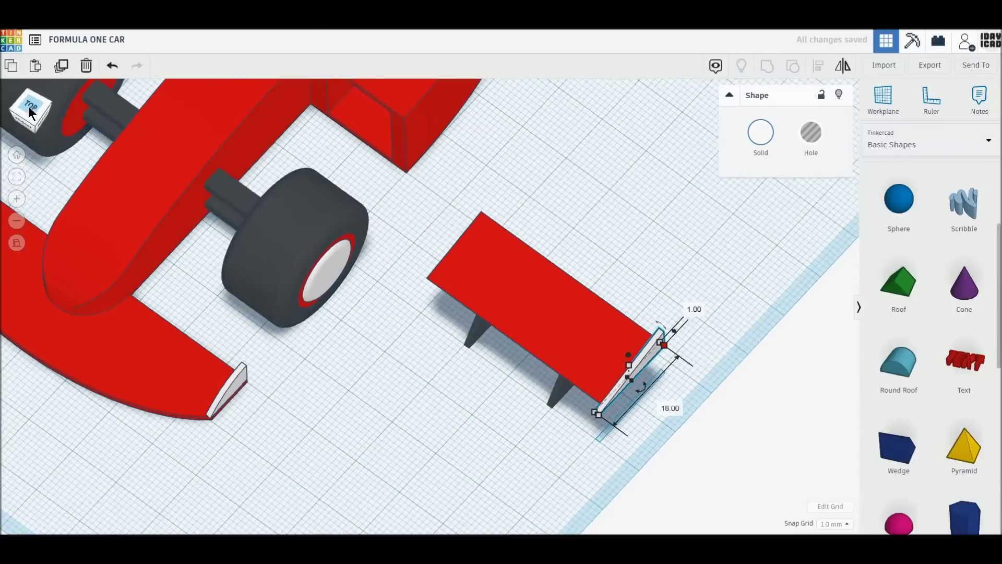
pyautogui.click(61, 66)
pyautogui.click(537, 297)
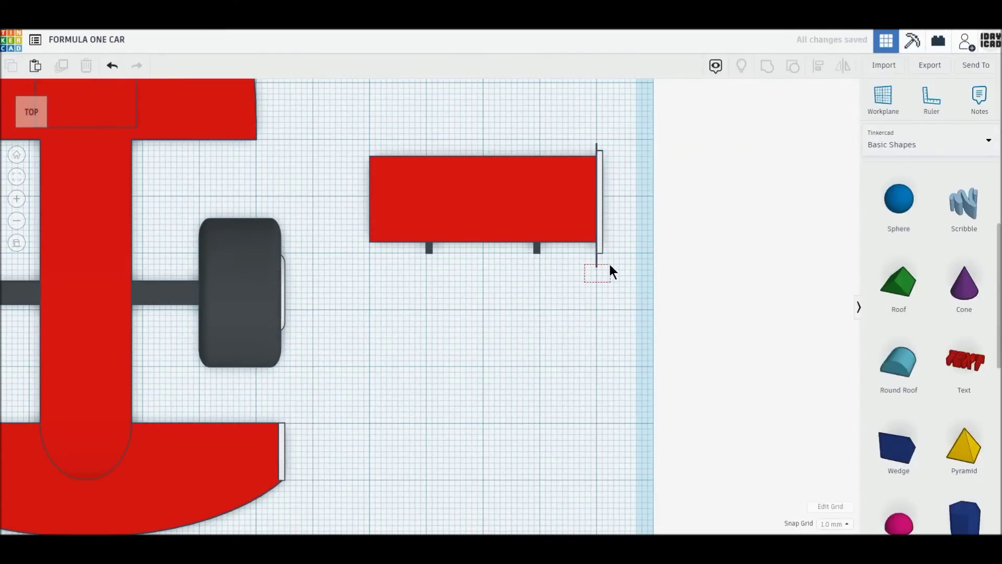
pyautogui.moveTo(596, 271); pyautogui.dragTo(609, 262)
pyautogui.moveTo(561, 286); pyautogui.dragTo(580, 402, button='middle')
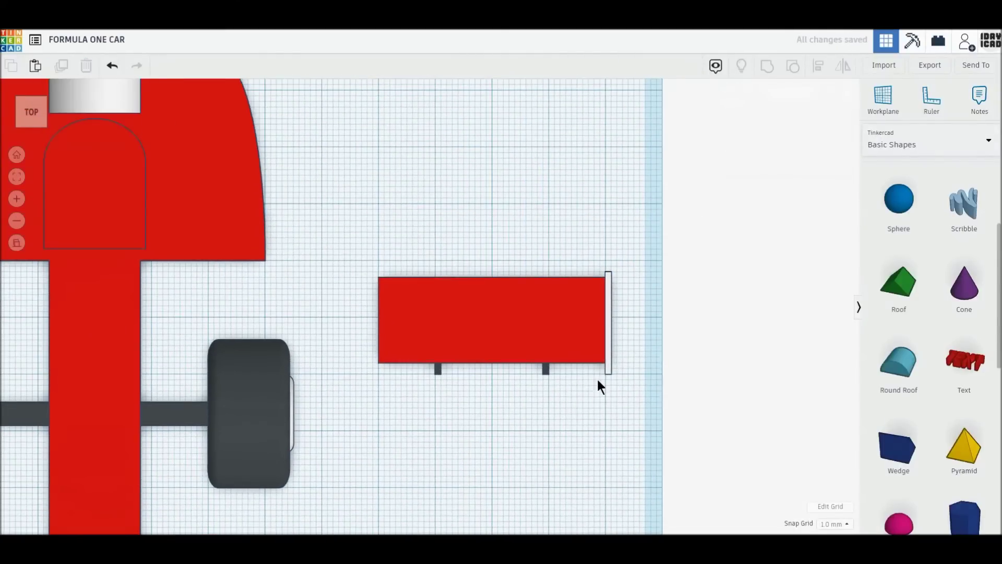
# Duplicate the endplate onto the wing's left end, and group all parts with Multicolor
pyautogui.click(609, 366)
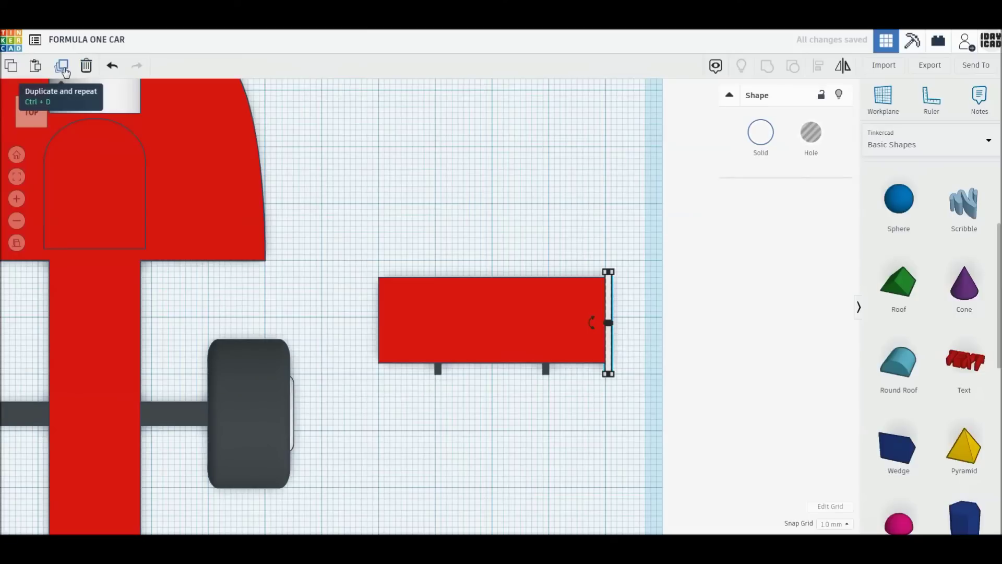
pyautogui.click(61, 65)
pyautogui.moveTo(609, 371)
pyautogui.mouseDown()
pyautogui.moveTo(364, 370)
pyautogui.moveTo(375, 365)
pyautogui.mouseUp()
pyautogui.moveTo(346, 236); pyautogui.dragTo(685, 444)
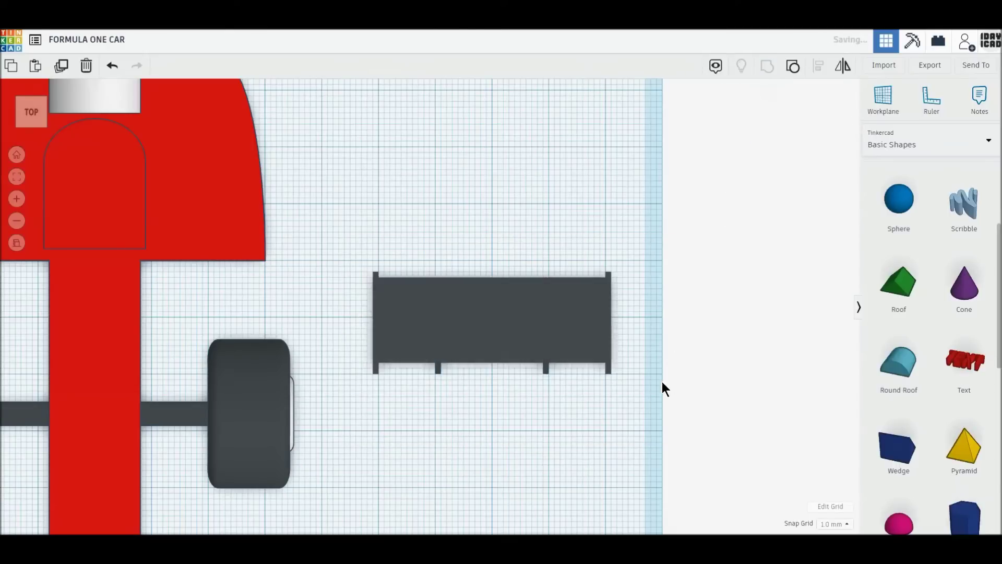
pyautogui.click(776, 136)
pyautogui.click(764, 276)
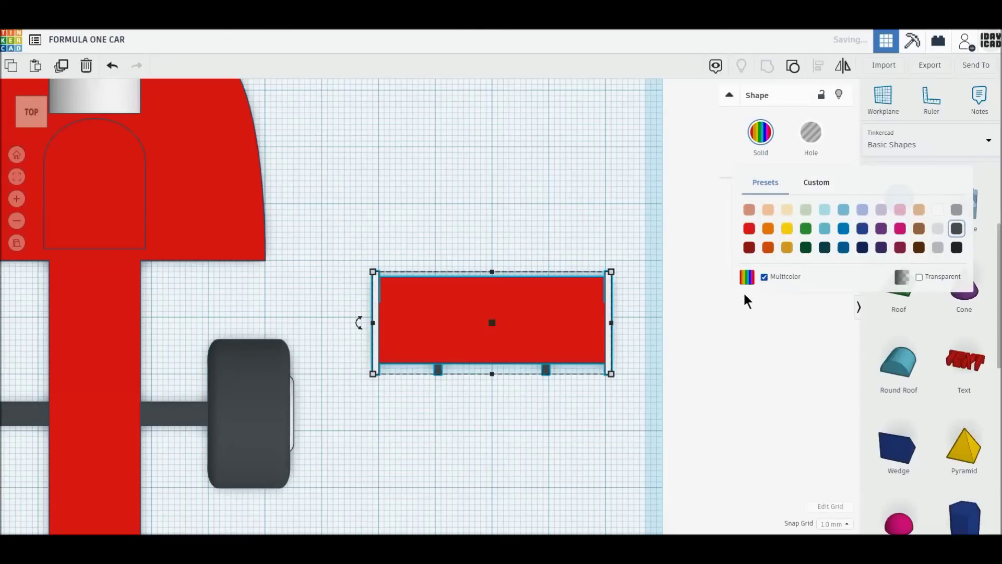
# Move the grouped rear wing onto the back of the car
pyautogui.scroll(-2, 696, 344)
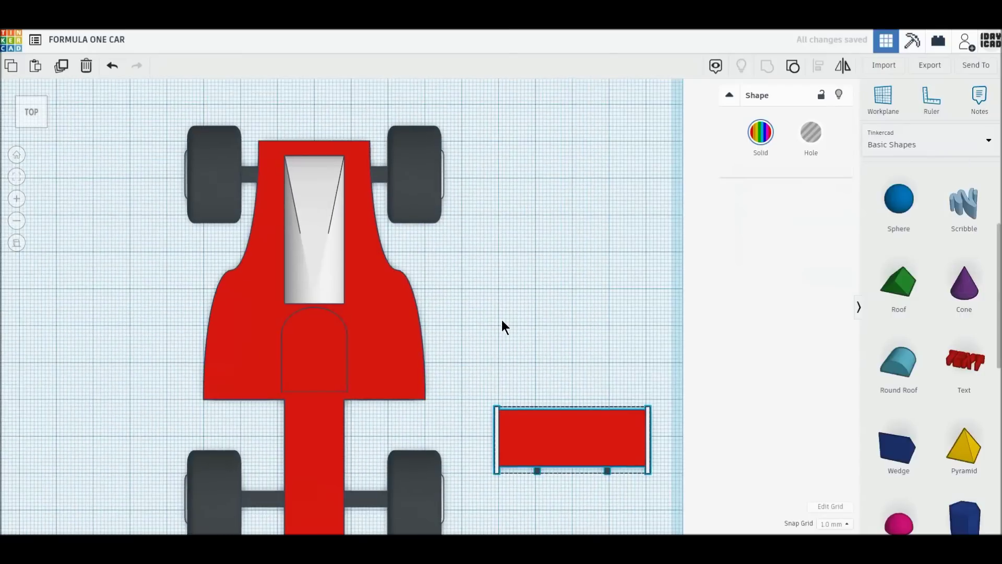
pyautogui.moveTo(346, 218); pyautogui.dragTo(454, 339, button='middle')
pyautogui.moveTo(621, 444); pyautogui.dragTo(364, 139)
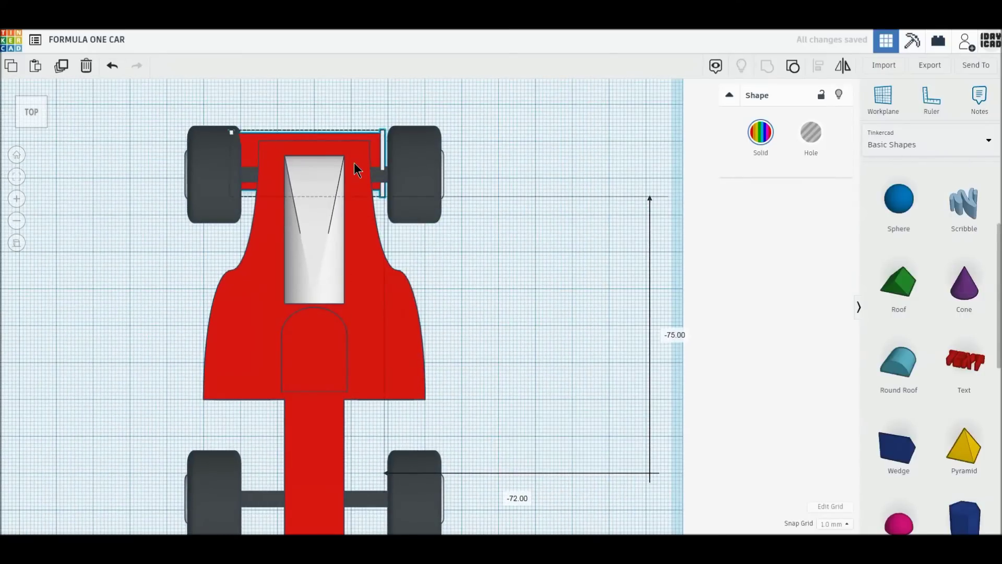
pyautogui.moveTo(362, 137); pyautogui.dragTo(364, 145)
# In the right-side view, raise the rear wing above the rear wheels, back onto its strut
pyautogui.moveTo(441, 425)
pyautogui.mouseDown(button='right')
pyautogui.moveTo(147, 277)
pyautogui.moveTo(54, 155)
pyautogui.mouseUp(button='right')
pyautogui.moveTo(543, 425)
pyautogui.mouseDown(button='right')
pyautogui.moveTo(286, 382)
pyautogui.moveTo(166, 311)
pyautogui.moveTo(77, 182)
pyautogui.mouseUp(button='right')
pyautogui.click(40, 117)
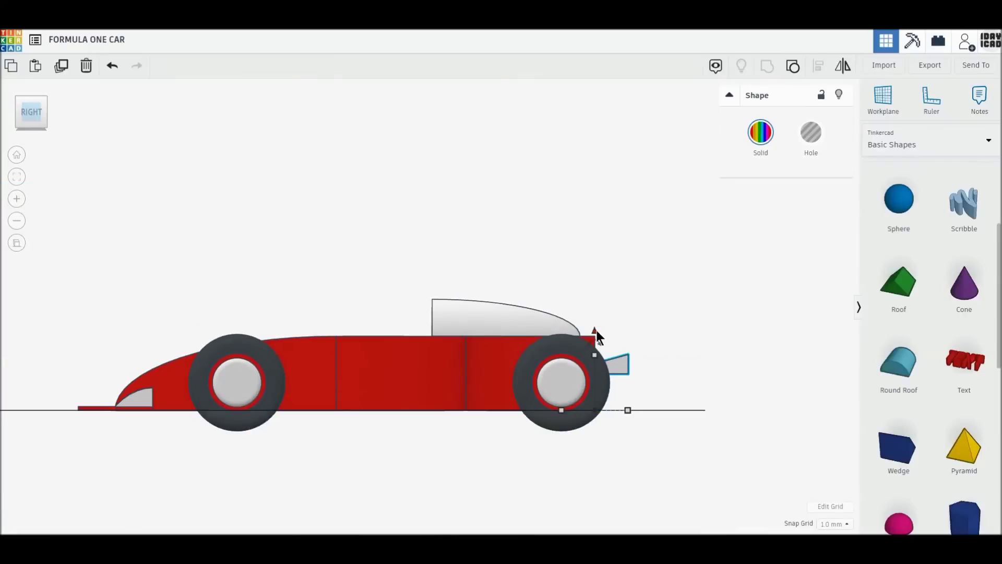
pyautogui.moveTo(594, 330); pyautogui.dragTo(597, 266)
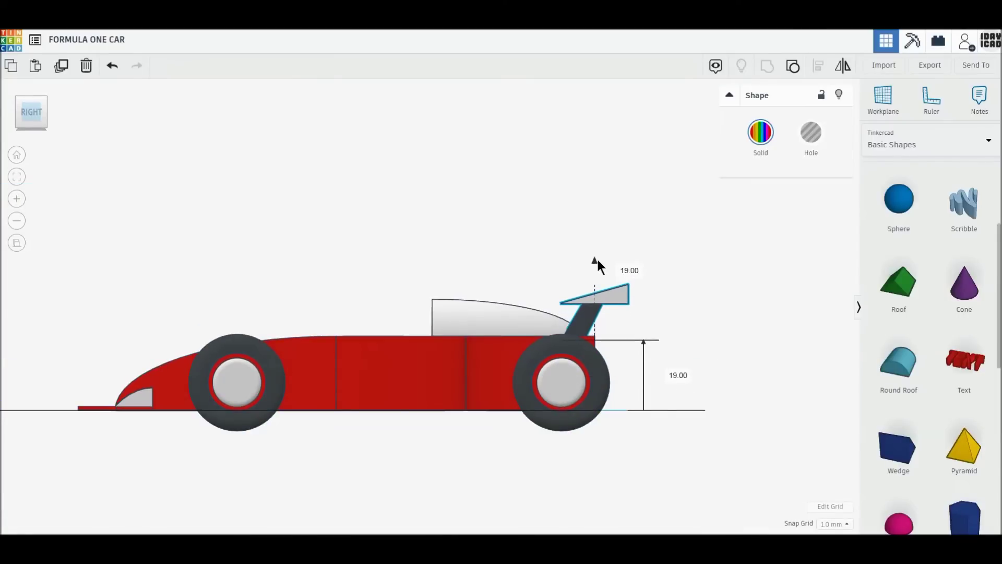
pyautogui.moveTo(628, 300); pyautogui.dragTo(626, 289)
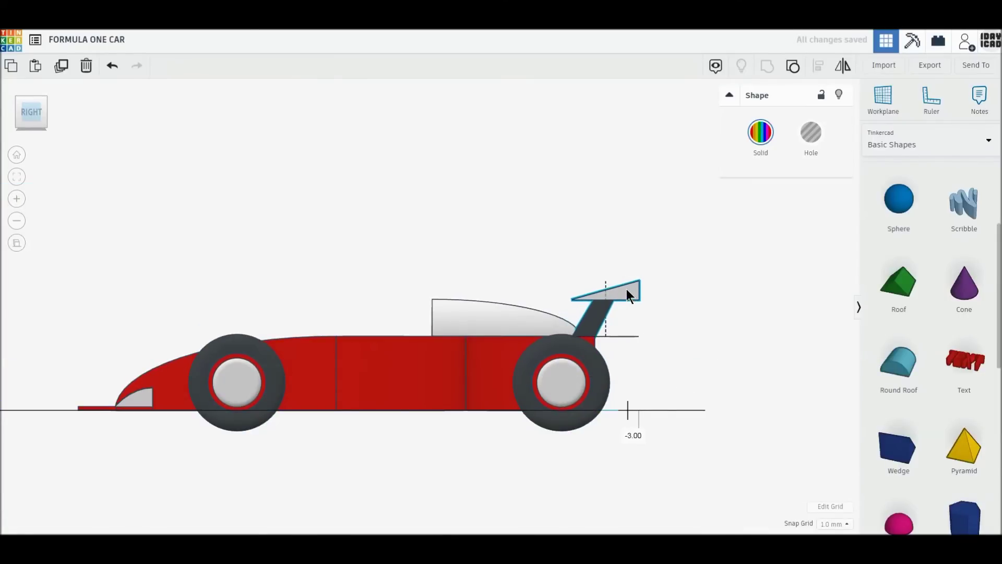
pyautogui.click(715, 320)
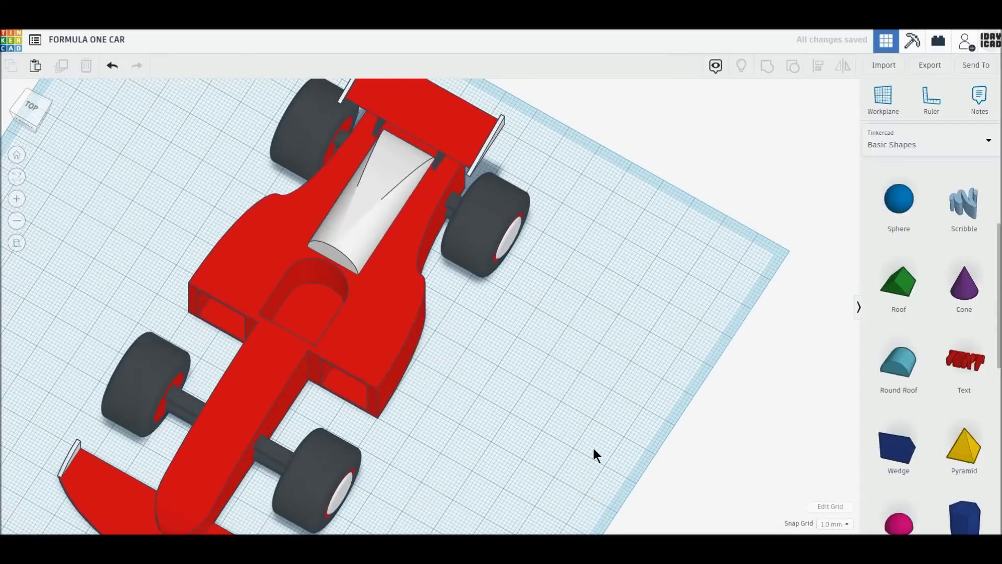
# In the right-side view, lower the car body and wing by 1 mm
pyautogui.scroll(-3, 532, 422)
pyautogui.scroll(3, 421, 372)
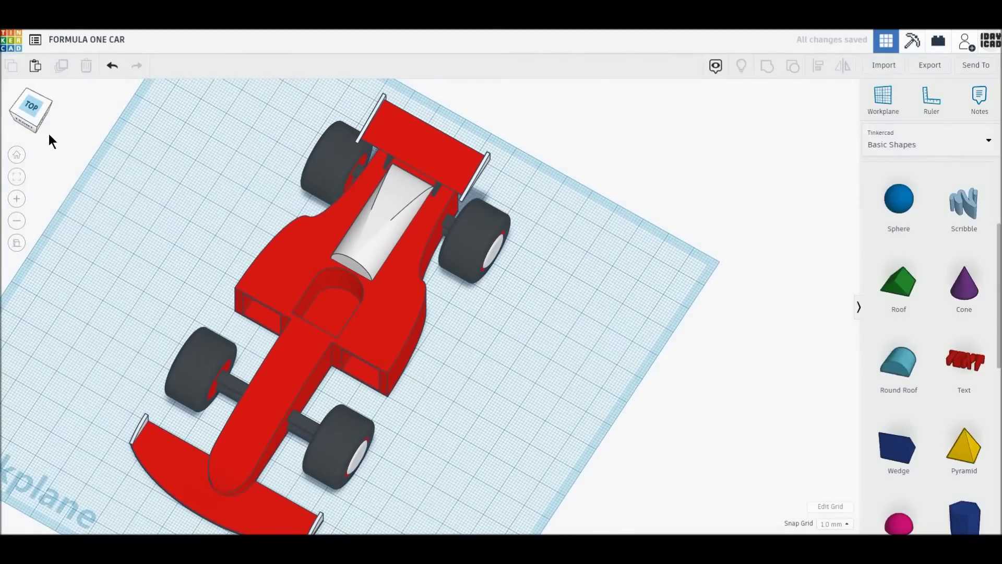
pyautogui.click(38, 119)
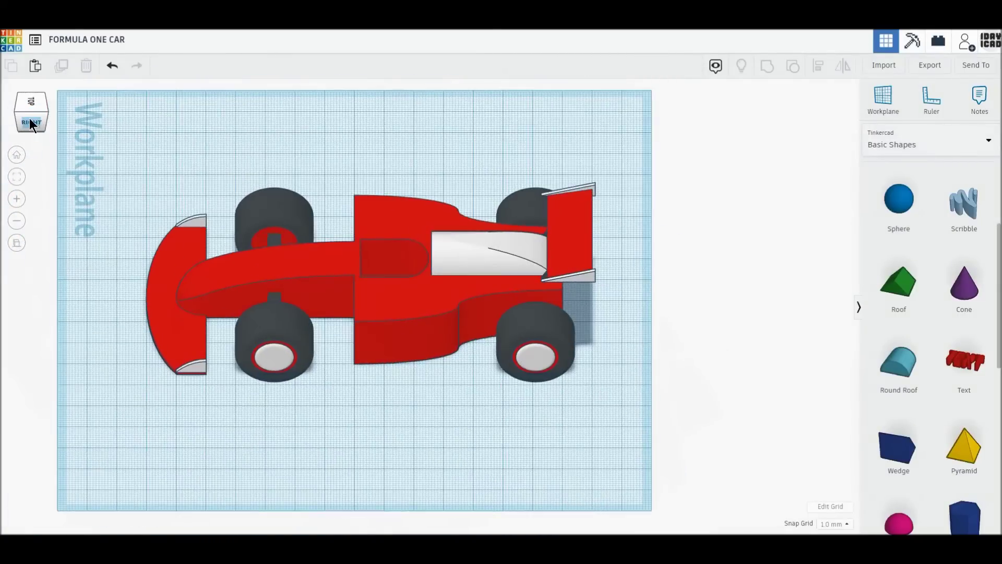
pyautogui.click(30, 118)
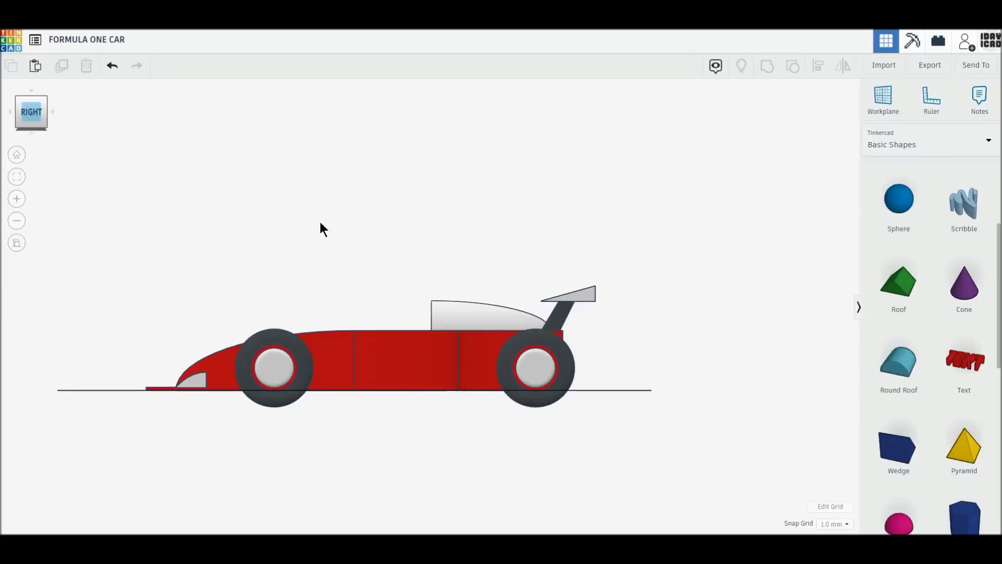
pyautogui.click(409, 364)
pyautogui.moveTo(595, 318)
pyautogui.keyDown('shift'); pyautogui.mouseDown()
pyautogui.moveTo(415, 282)
pyautogui.moveTo(372, 263)
pyautogui.mouseUp(); pyautogui.keyUp('shift')
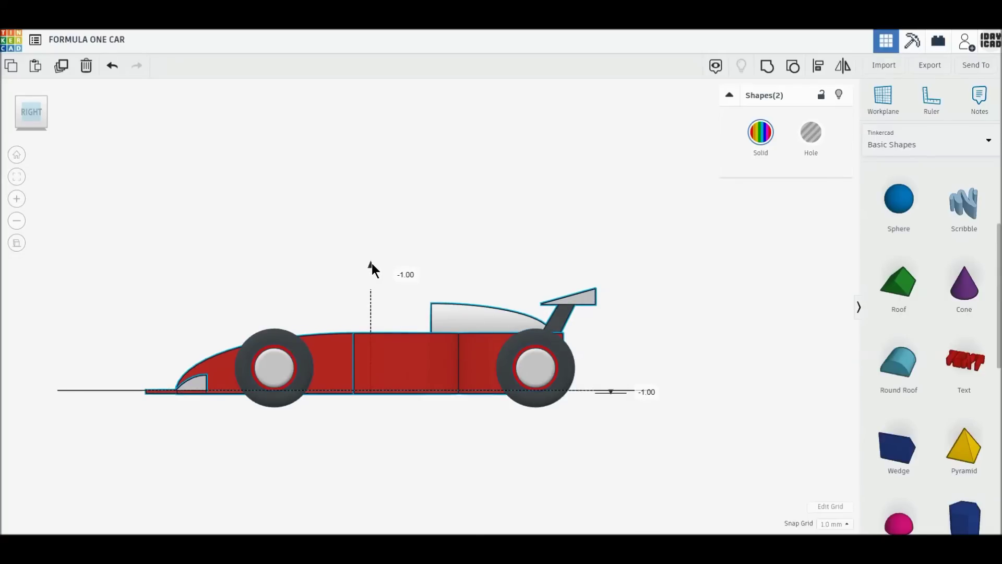
# Raise all ten car parts to 4.50 mm, wheels resting on the workplane
pyautogui.moveTo(99, 229); pyautogui.dragTo(779, 477)
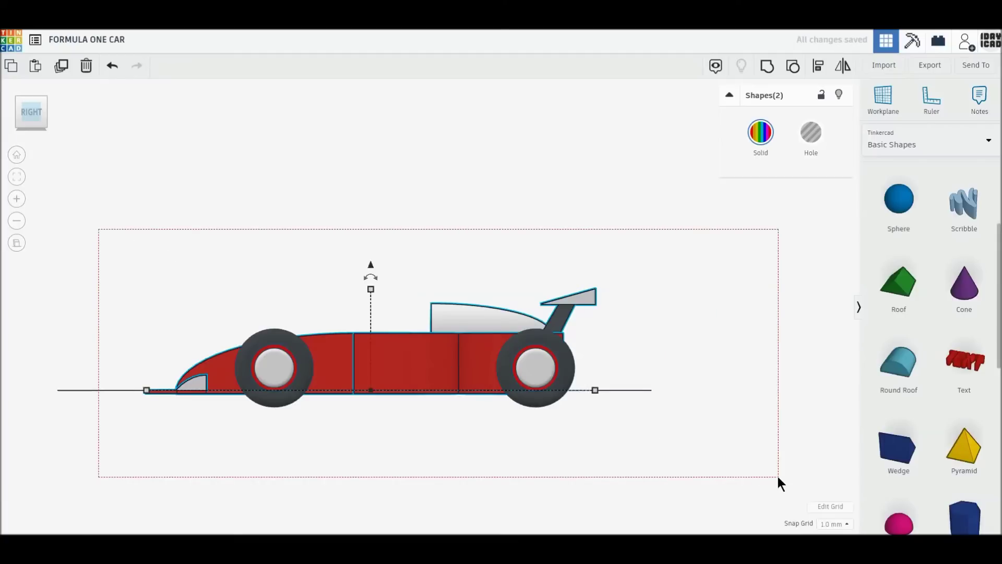
pyautogui.moveTo(371, 266); pyautogui.dragTo(371, 249)
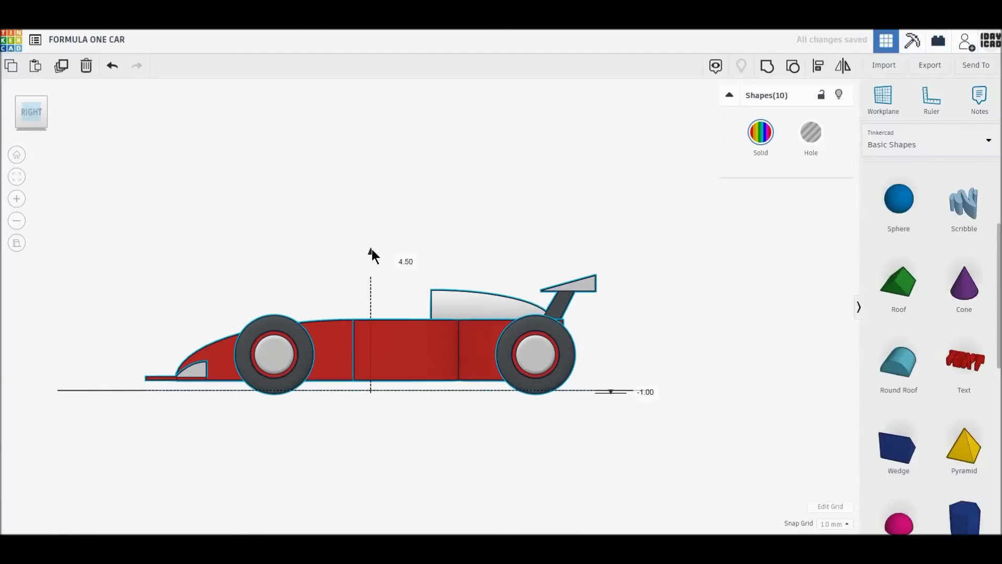
pyautogui.click(239, 281)
pyautogui.moveTo(239, 280)
pyautogui.mouseDown(button='right')
pyautogui.moveTo(396, 378)
pyautogui.moveTo(528, 431)
pyautogui.mouseUp(button='right')
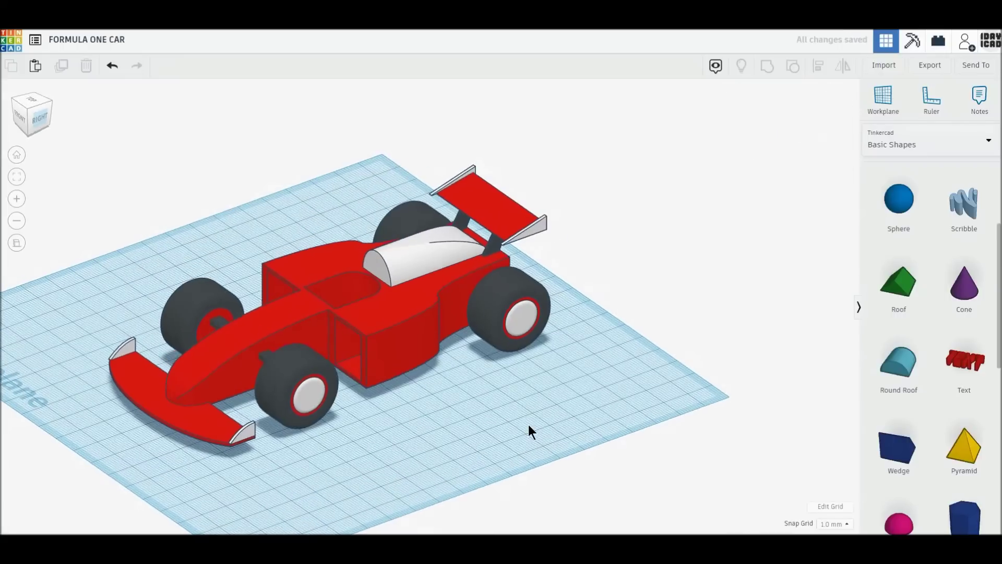
# Add a Round Roof shape beside the car and stand it upright
pyautogui.moveTo(193, 367); pyautogui.dragTo(287, 393, button='right')
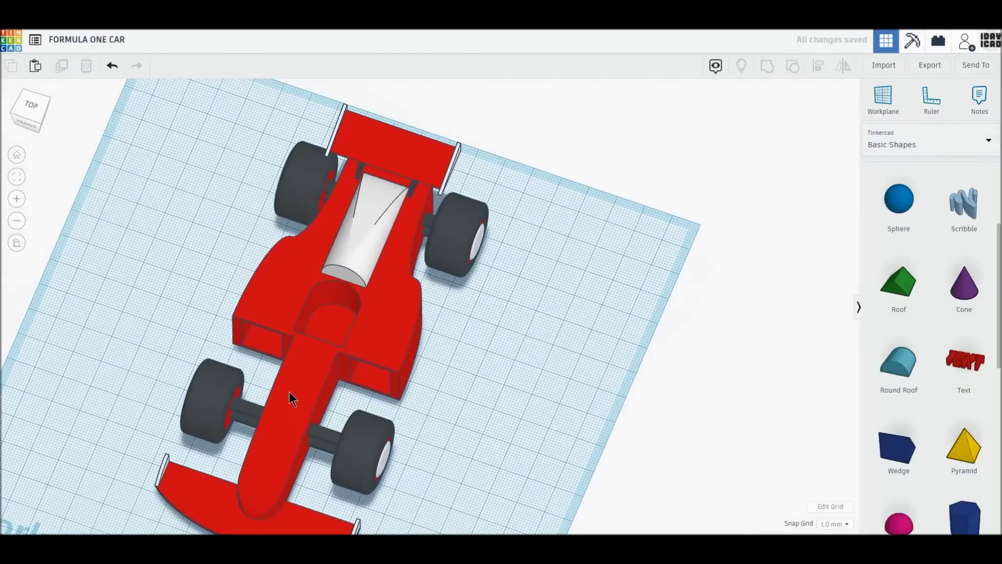
pyautogui.moveTo(898, 362); pyautogui.dragTo(509, 385)
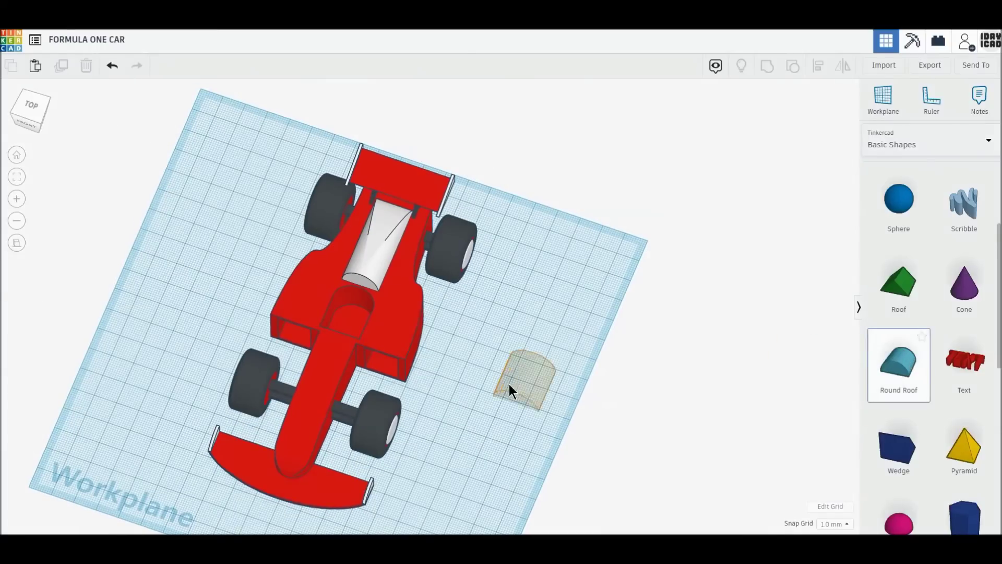
pyautogui.moveTo(536, 463); pyautogui.dragTo(456, 407, button='right')
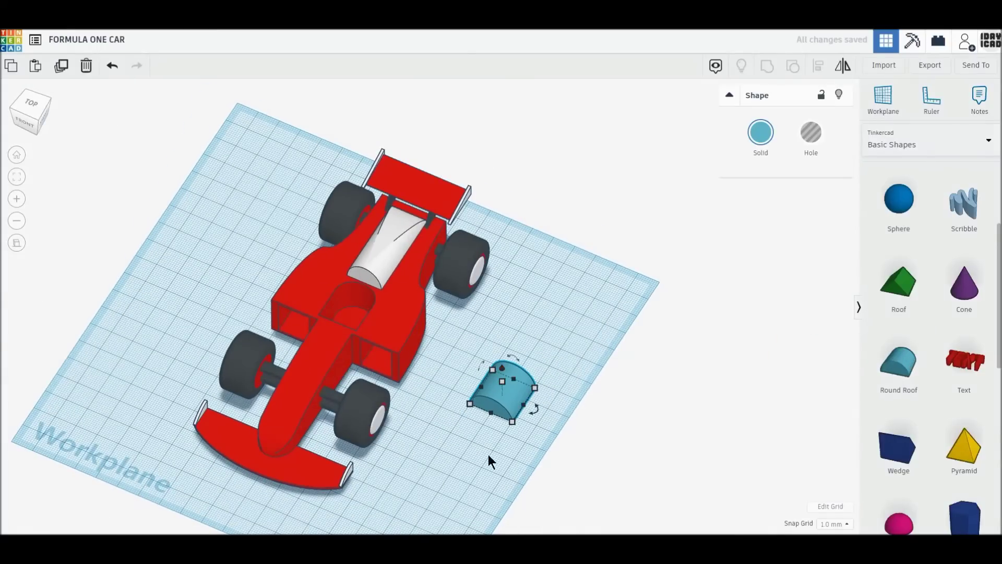
pyautogui.moveTo(487, 456); pyautogui.dragTo(380, 426, button='right')
pyautogui.moveTo(455, 380)
pyautogui.mouseDown()
pyautogui.moveTo(471, 385)
pyautogui.moveTo(472, 364)
pyautogui.mouseUp()
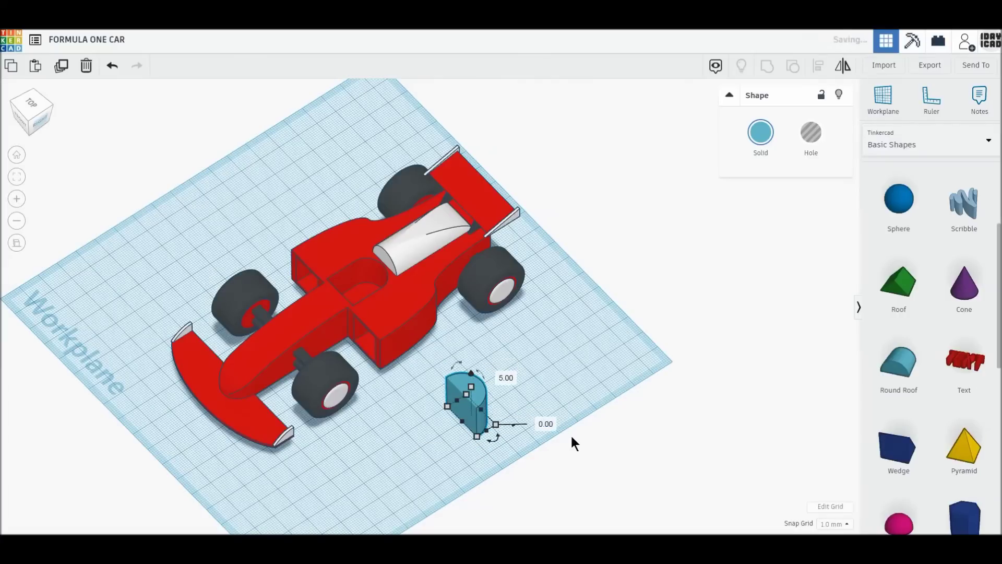
# Make the round roof 1.1 mm thick, turned 90°, white, and lift it onto the car body
pyautogui.write('0')
pyautogui.press('Return')
pyautogui.write('1.1')
pyautogui.press('Return')
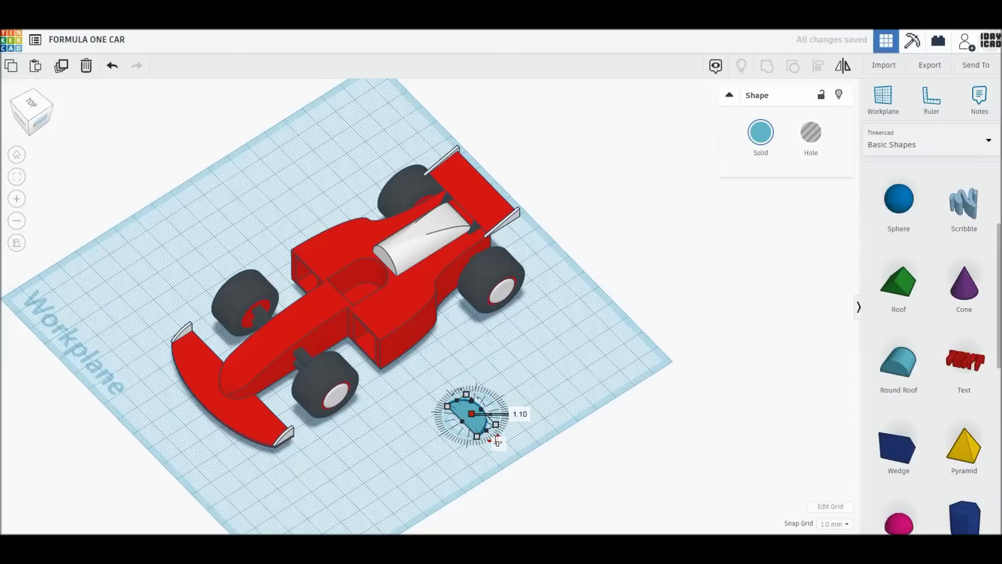
pyautogui.press('Return')
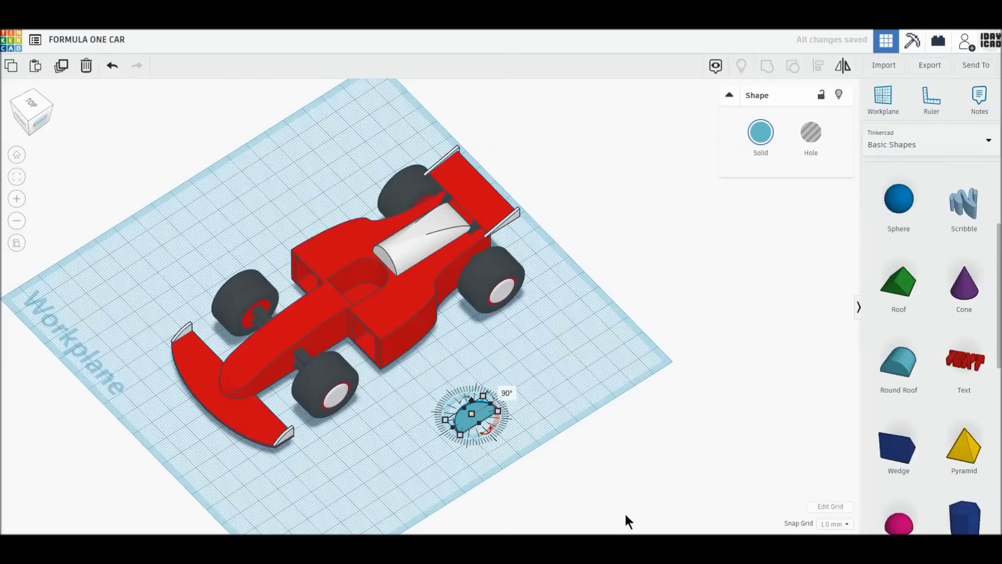
pyautogui.click(766, 136)
pyautogui.click(931, 208)
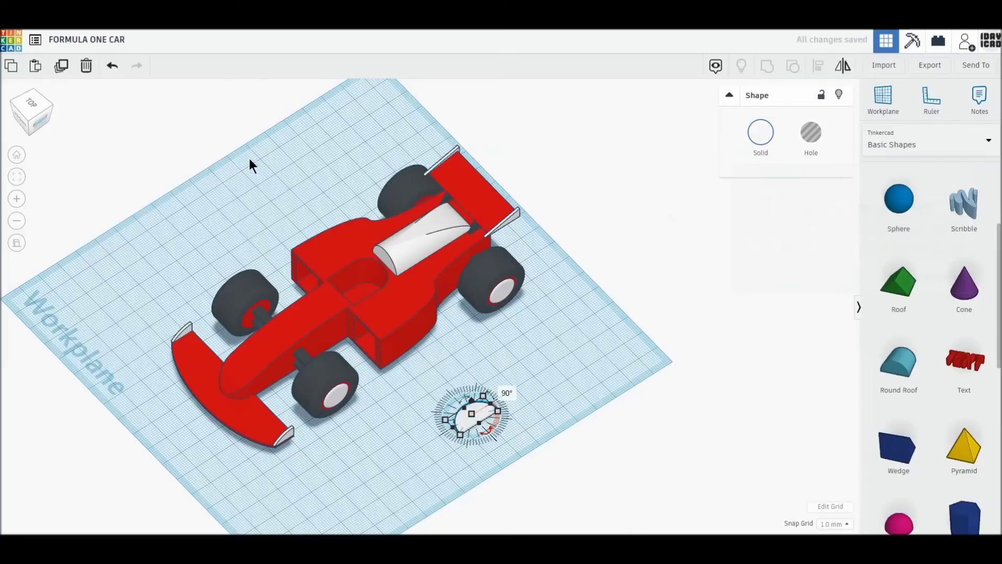
pyautogui.click(38, 124)
pyautogui.moveTo(412, 341); pyautogui.dragTo(411, 292)
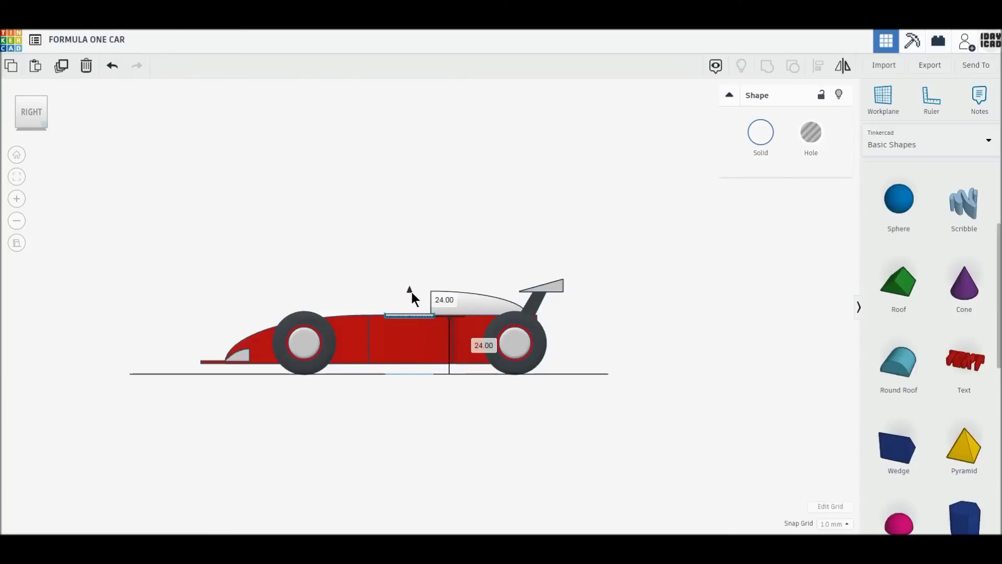
# Place the white half-cylinder beside the cockpit's left side and size it to 42 mm
pyautogui.click(18, 102)
pyautogui.click(32, 102)
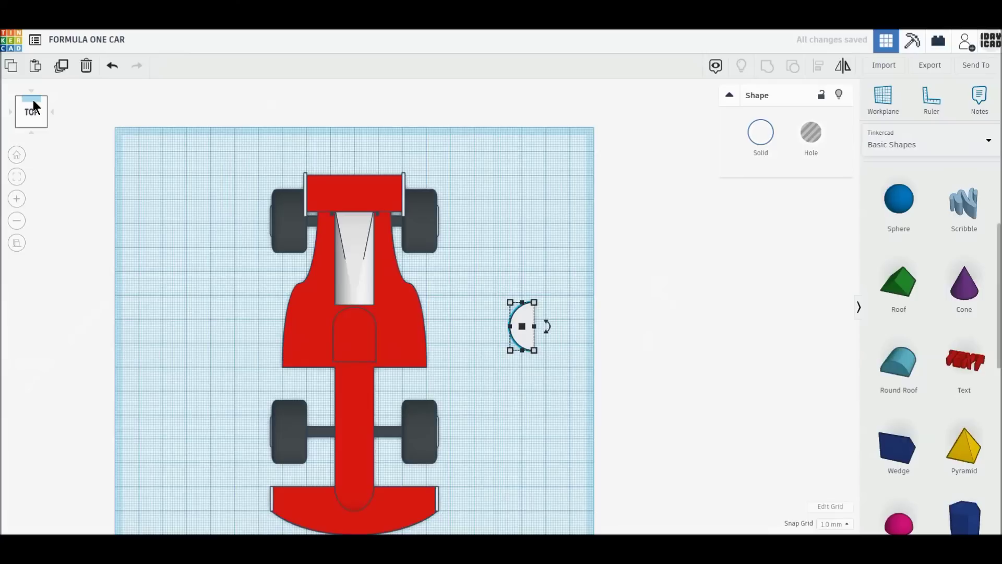
pyautogui.scroll(3, 309, 361)
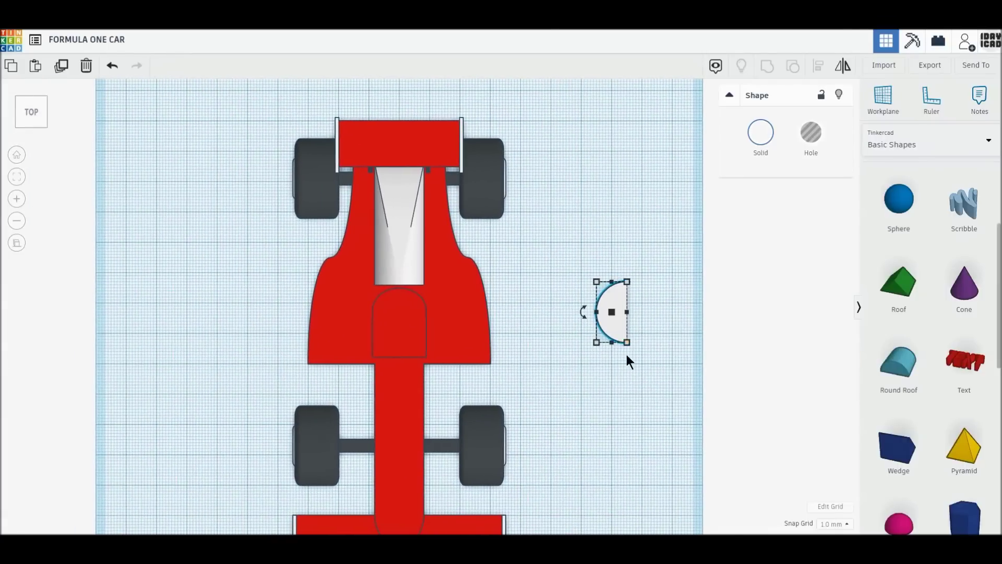
pyautogui.moveTo(614, 331); pyautogui.dragTo(346, 344)
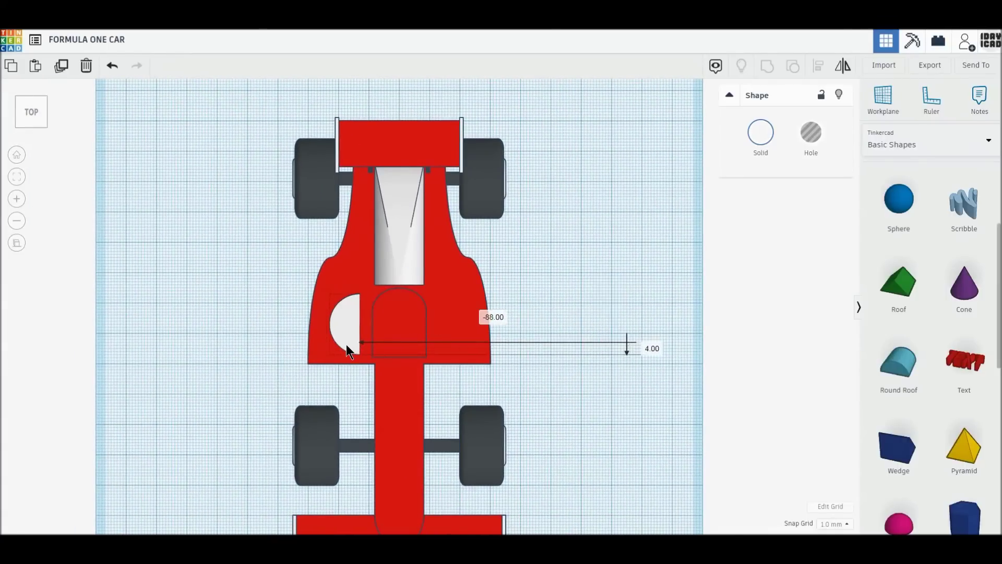
pyautogui.scroll(5, 345, 385)
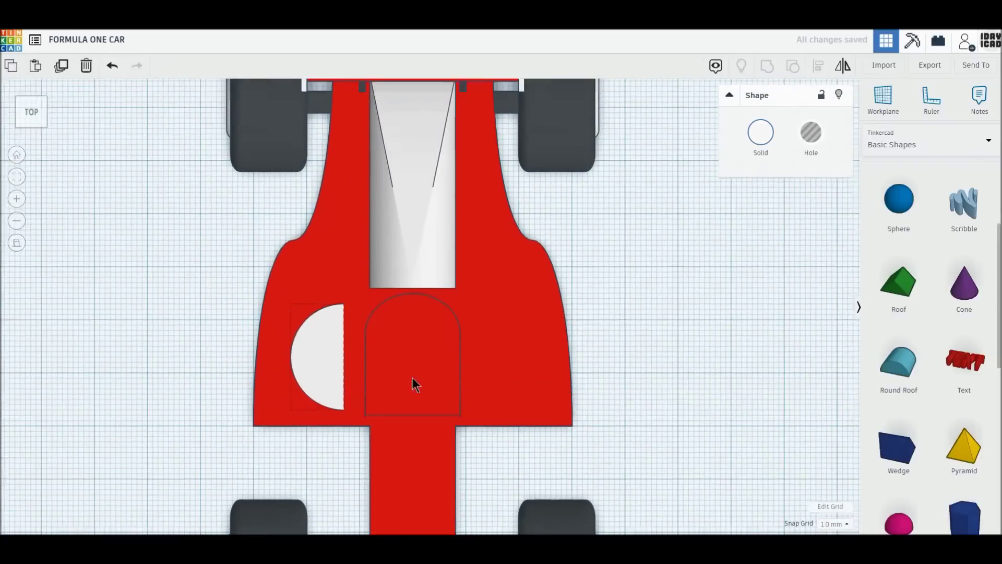
pyautogui.moveTo(364, 392); pyautogui.dragTo(372, 399)
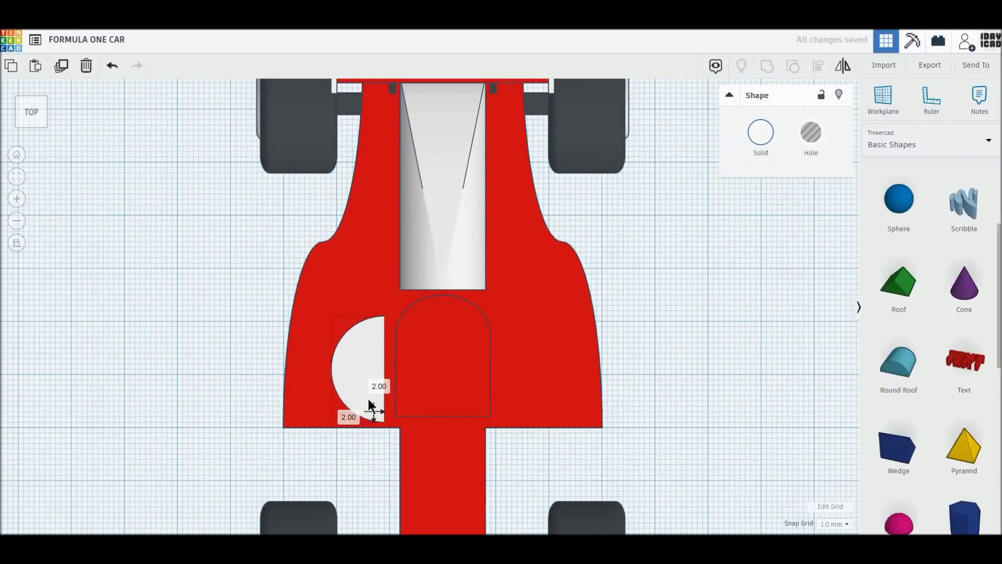
pyautogui.moveTo(337, 315)
pyautogui.mouseDown()
pyautogui.moveTo(354, 252)
pyautogui.moveTo(343, 189)
pyautogui.moveTo(339, 196)
pyautogui.mouseUp()
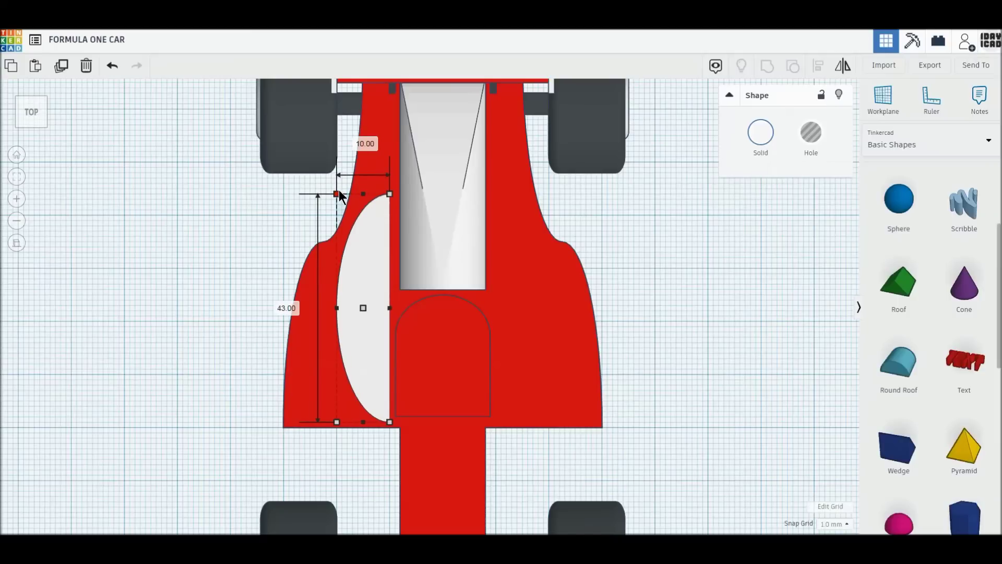
pyautogui.moveTo(339, 196); pyautogui.dragTo(339, 199)
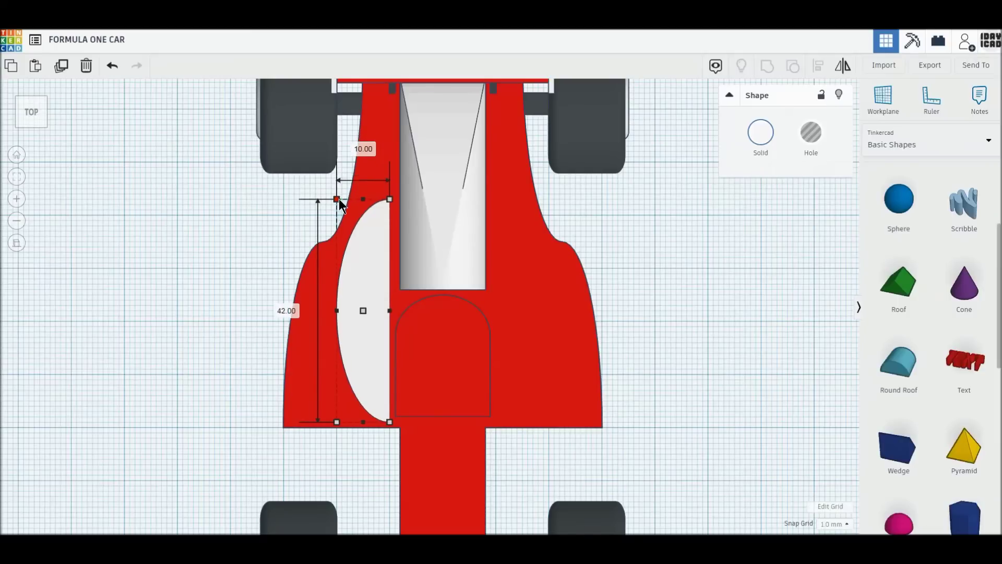
# Duplicate the side panel and mirror the copy onto the cockpit's right side
pyautogui.click(62, 65)
pyautogui.moveTo(365, 370)
pyautogui.mouseDown()
pyautogui.moveTo(523, 374)
pyautogui.moveTo(476, 371)
pyautogui.mouseUp()
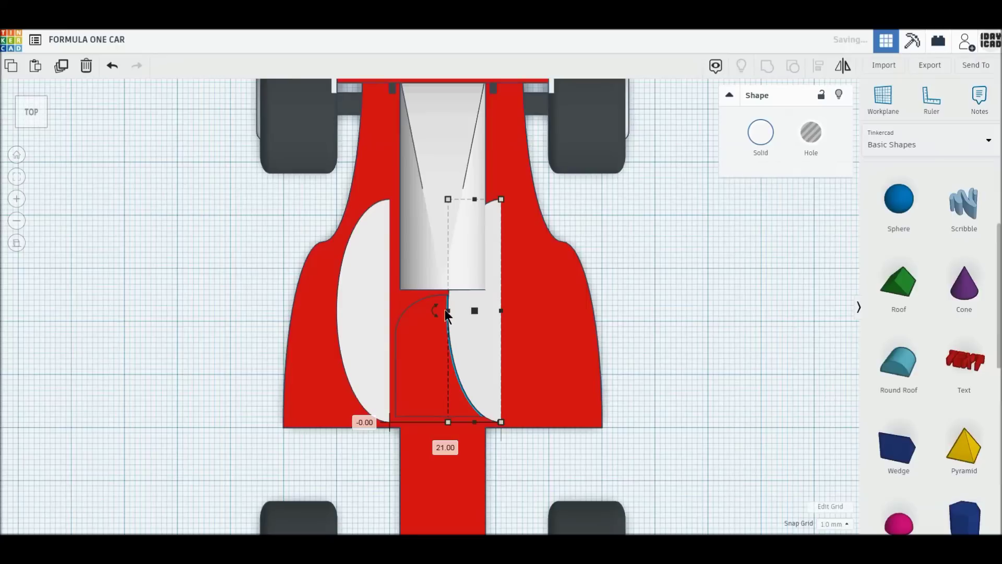
pyautogui.moveTo(447, 310); pyautogui.dragTo(554, 312)
pyautogui.moveTo(531, 346); pyautogui.dragTo(524, 348)
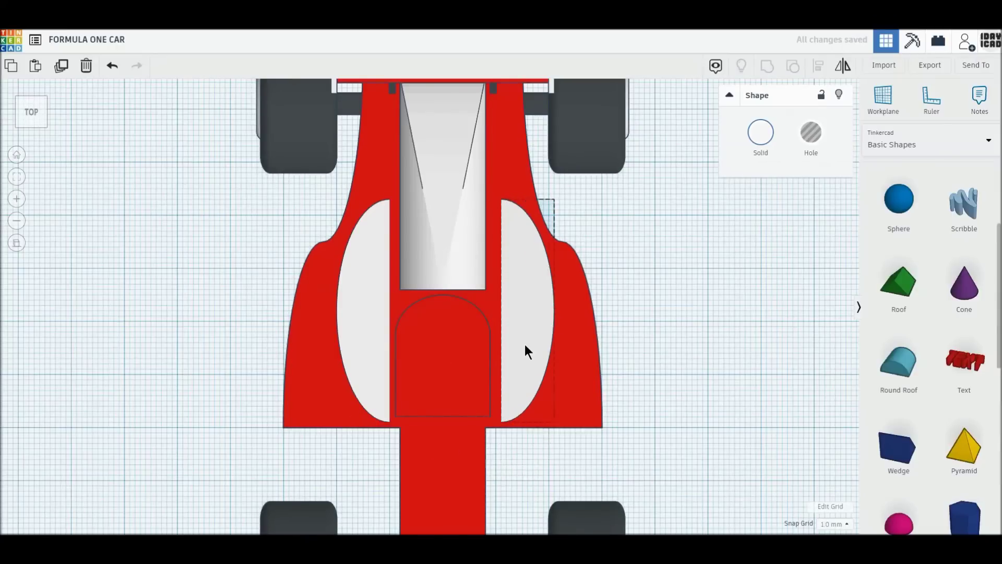
pyautogui.press('Escape')
pyautogui.scroll(-2, 471, 396)
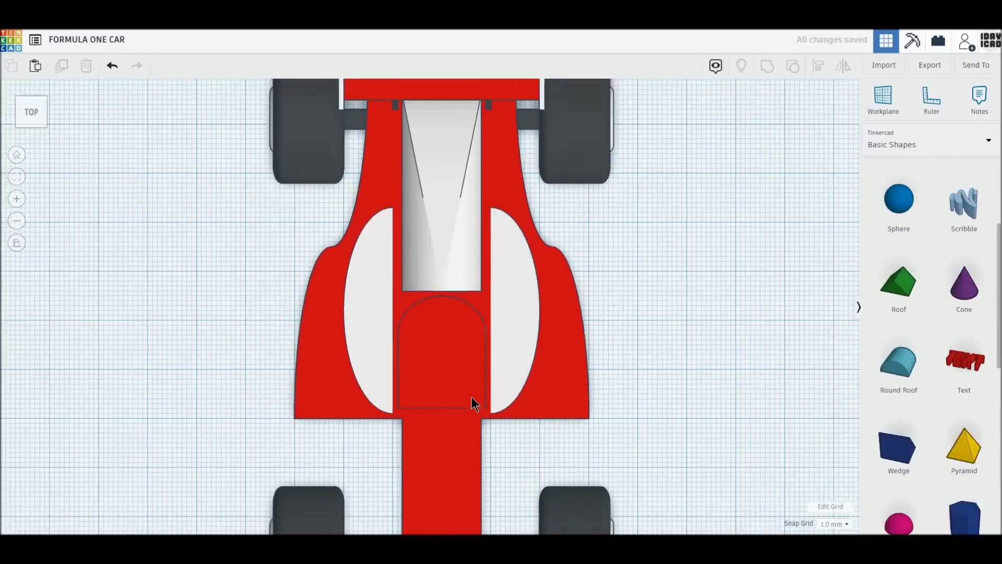
pyautogui.moveTo(494, 396); pyautogui.dragTo(470, 246, button='middle')
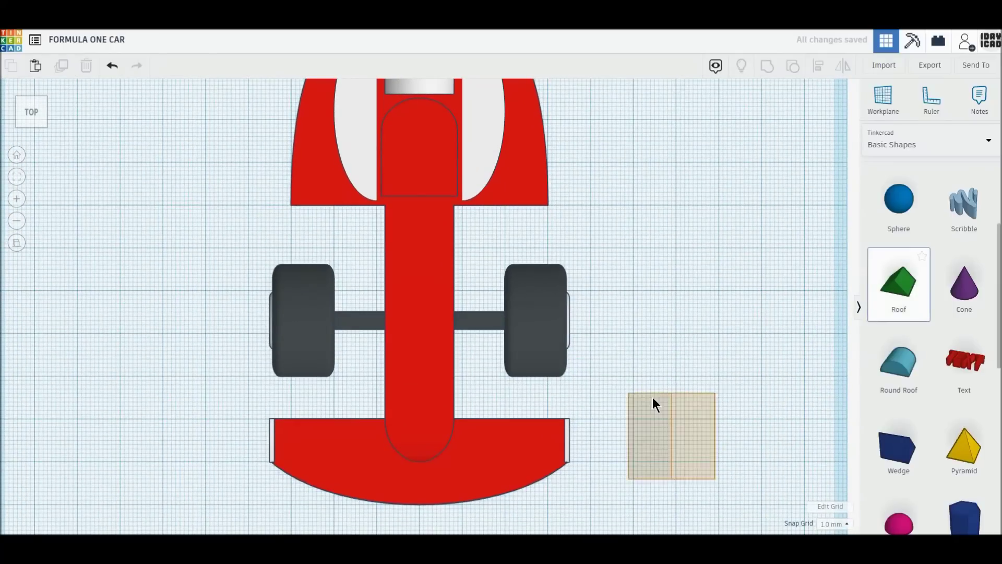
# Add a white Roof shape beside the front wing
pyautogui.moveTo(898, 293); pyautogui.dragTo(653, 401)
pyautogui.moveTo(655, 472); pyautogui.dragTo(438, 340, button='right')
pyautogui.moveTo(439, 341)
pyautogui.mouseDown(button='middle')
pyautogui.moveTo(419, 321)
pyautogui.moveTo(491, 282)
pyautogui.mouseUp(button='middle')
pyautogui.click(38, 131)
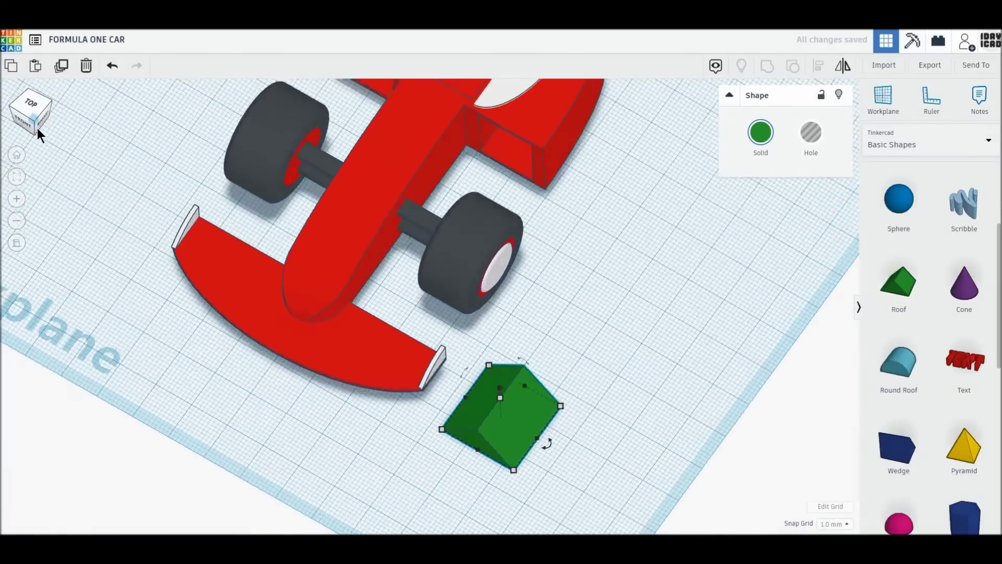
pyautogui.click(760, 133)
pyautogui.click(938, 210)
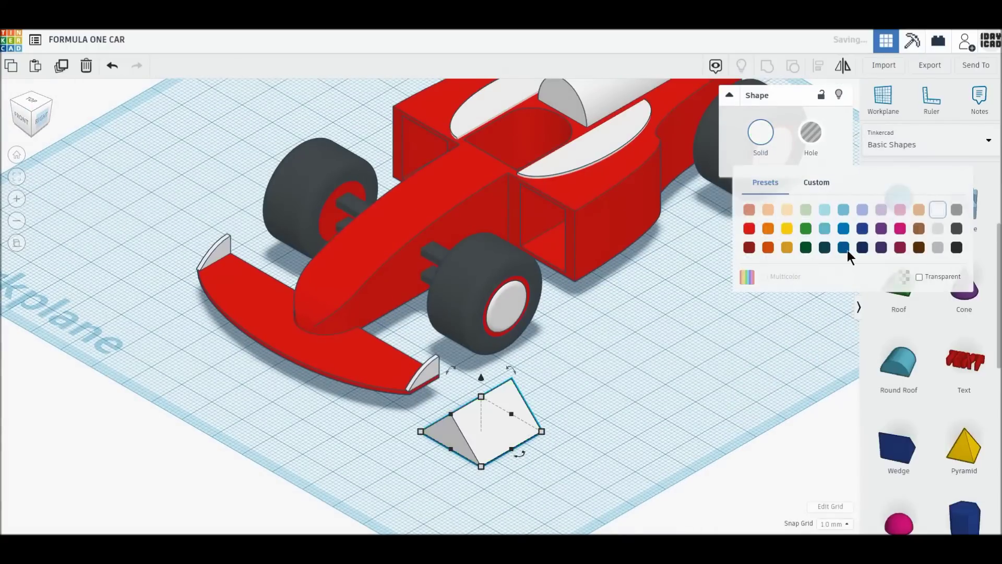
# Turn the roof 45°, make it 1.1 mm thick, and raise it to wing height
pyautogui.moveTo(449, 366); pyautogui.dragTo(442, 397)
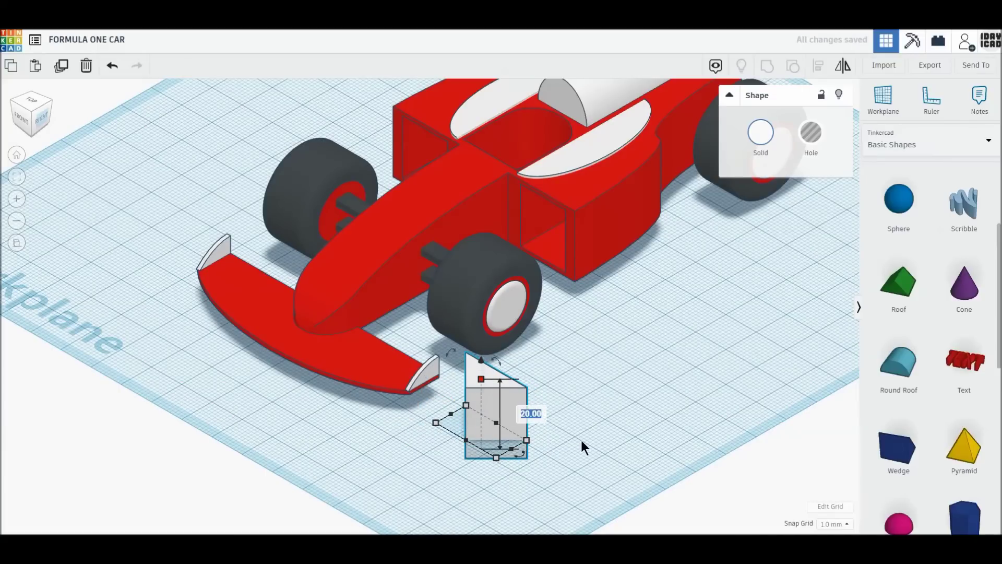
pyautogui.write('1.1')
pyautogui.press('Return')
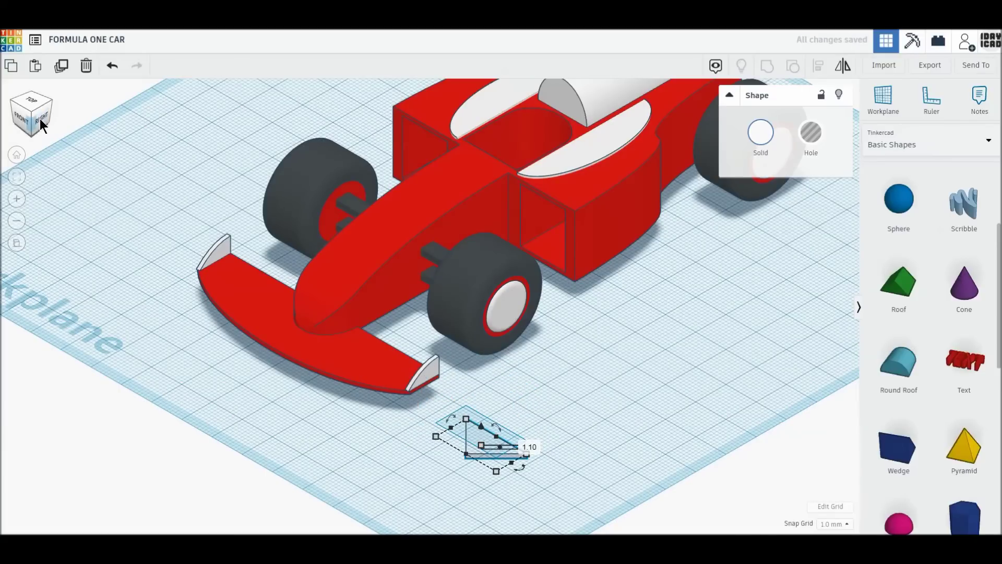
pyautogui.click(39, 118)
pyautogui.moveTo(407, 393); pyautogui.dragTo(396, 340)
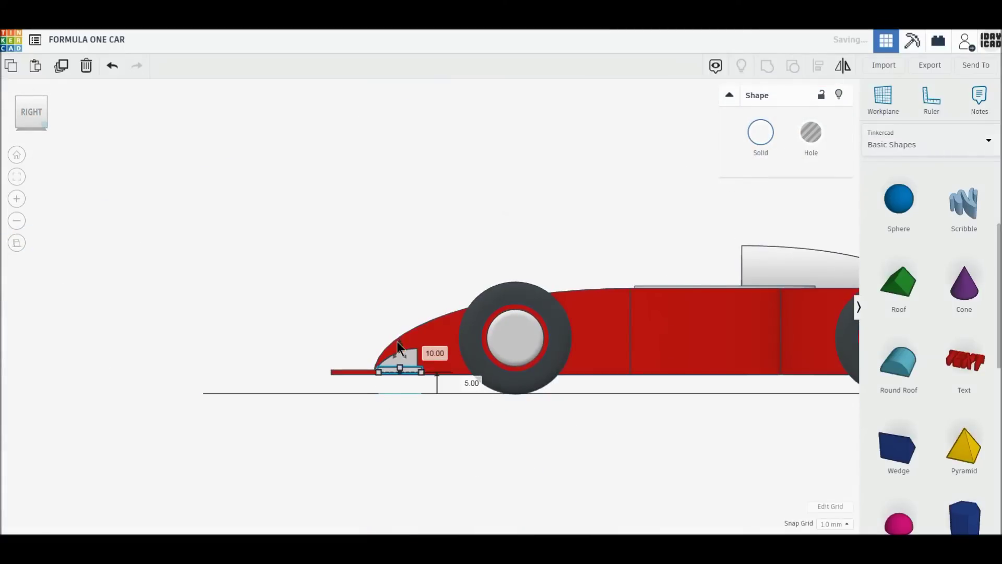
pyautogui.click(17, 97)
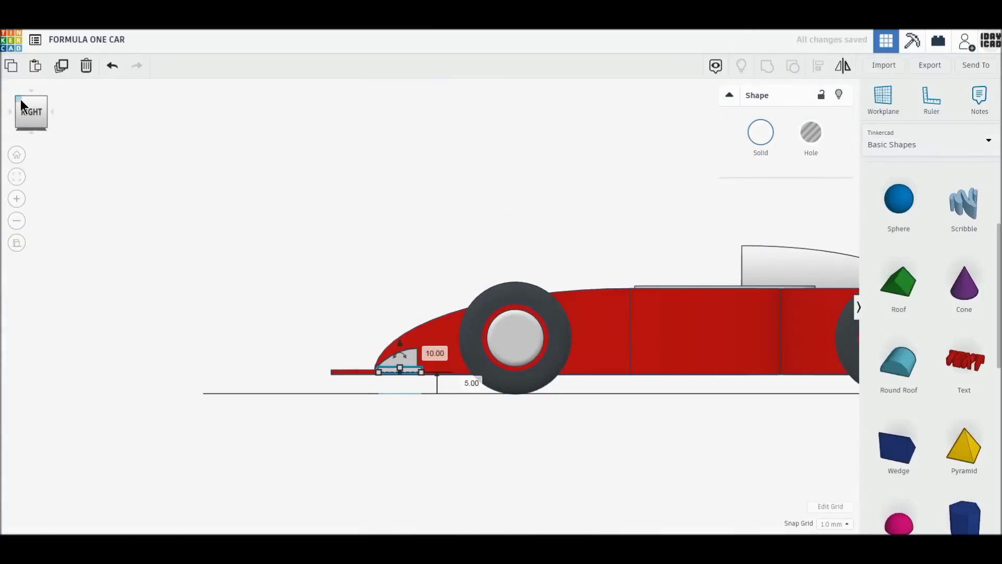
# Place the 21 by 4 mm white triangle on the front wing with a 6 mm-tall copy below it
pyautogui.click(28, 106)
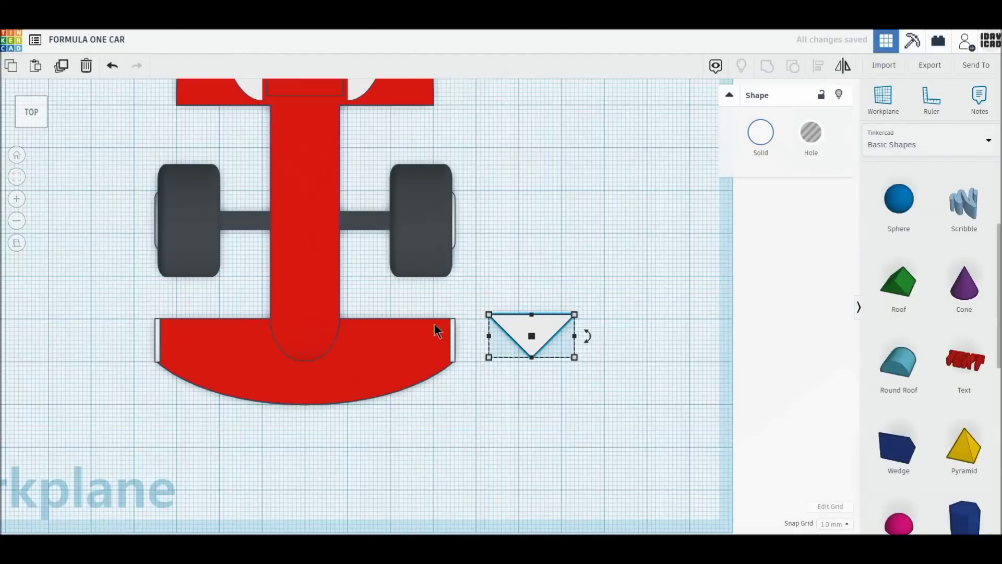
pyautogui.moveTo(559, 324); pyautogui.dragTo(417, 338)
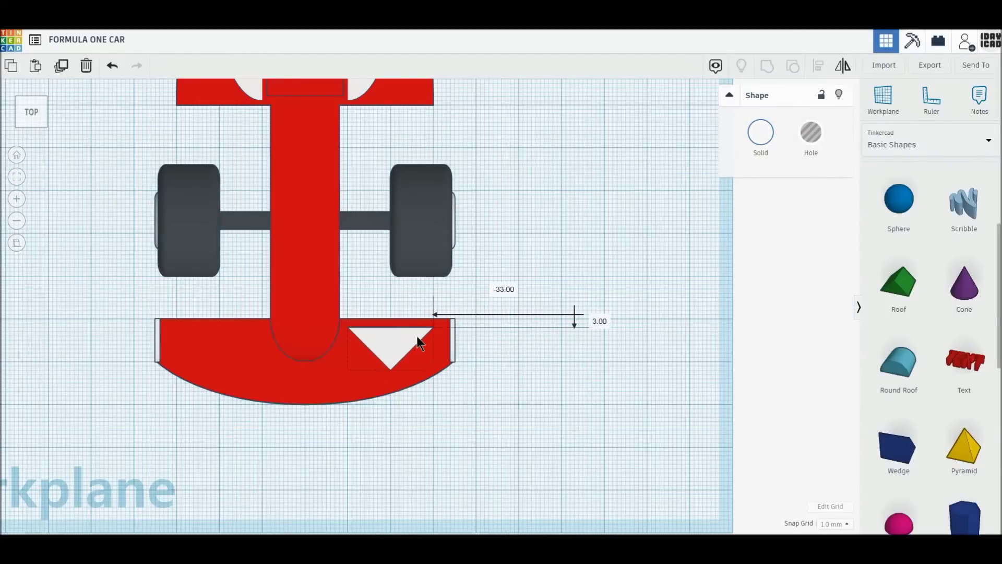
pyautogui.moveTo(418, 338); pyautogui.dragTo(443, 345)
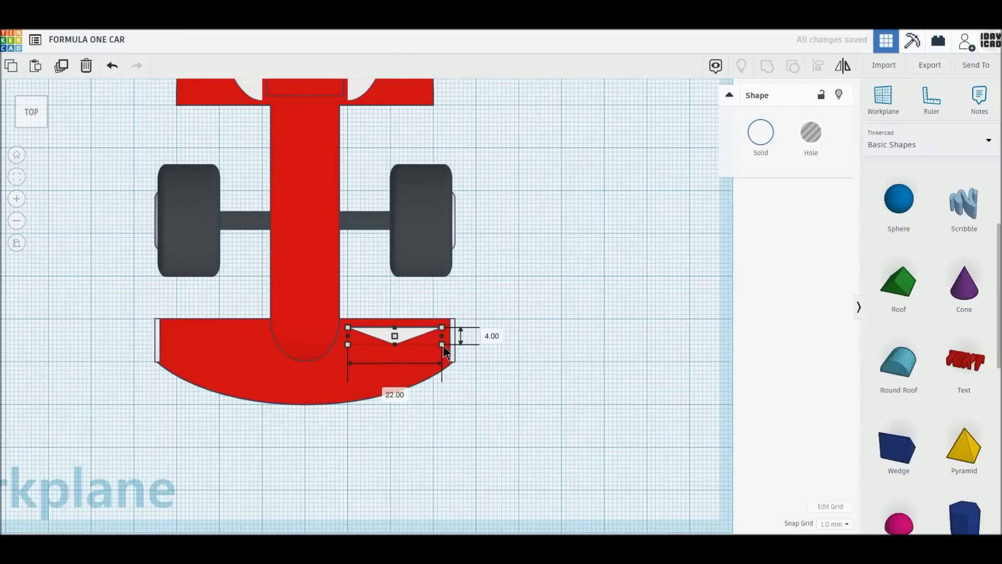
pyautogui.click(59, 70)
pyautogui.moveTo(408, 332); pyautogui.dragTo(409, 356)
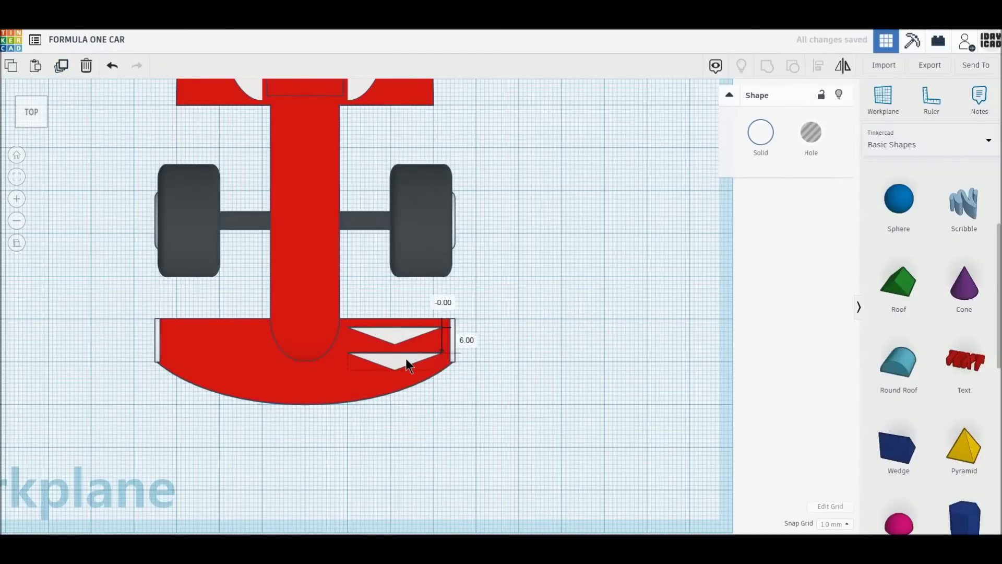
pyautogui.moveTo(409, 356); pyautogui.dragTo(408, 365)
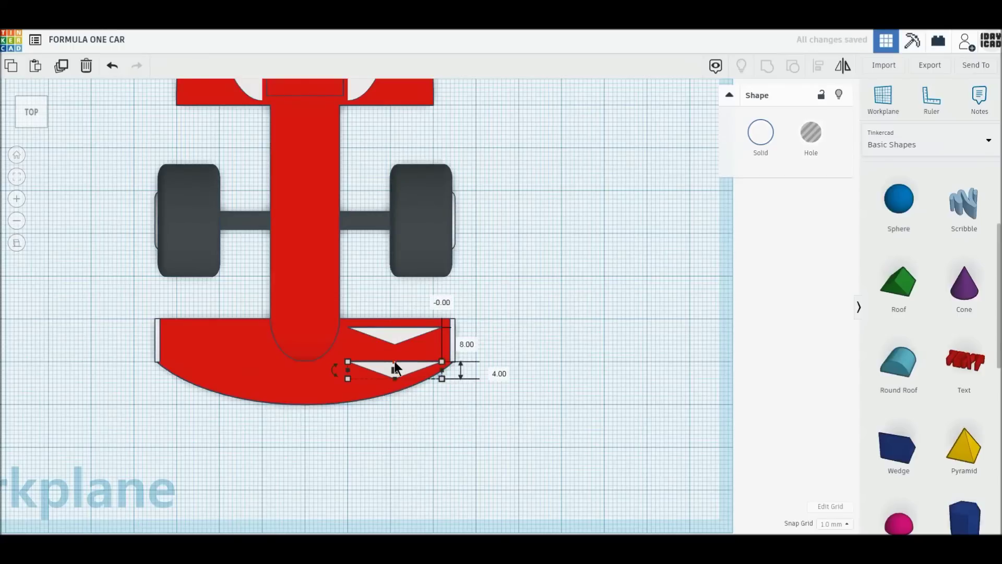
pyautogui.moveTo(394, 362); pyautogui.dragTo(393, 355)
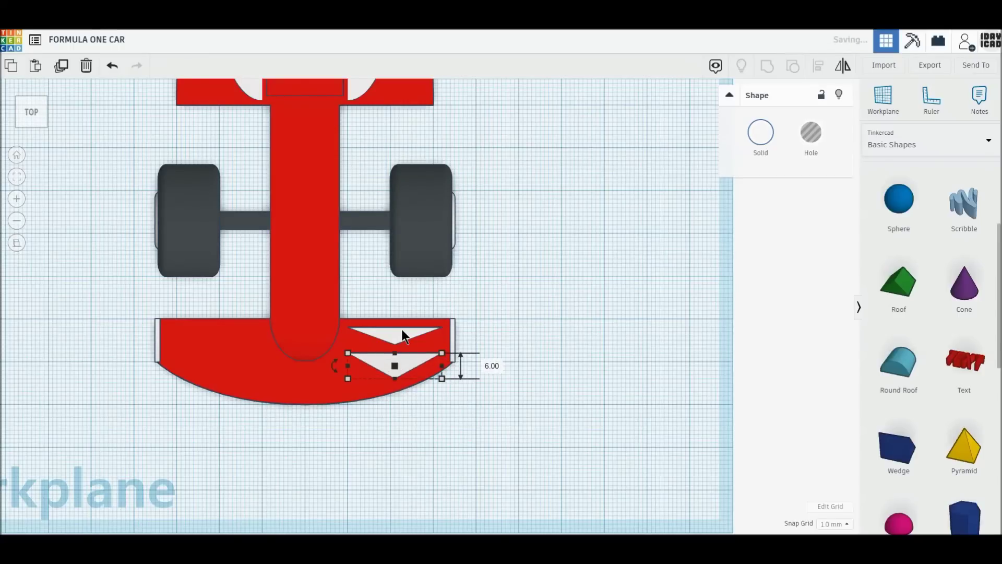
# Copy the white chevron pair to the left side of the front wing
pyautogui.click(394, 347)
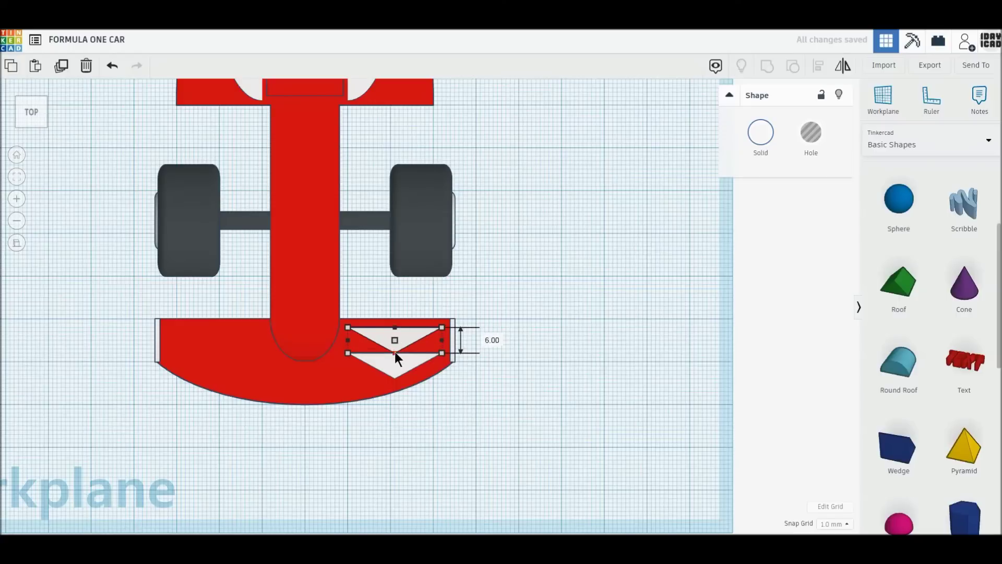
pyautogui.click(571, 408)
pyautogui.moveTo(394, 371); pyautogui.dragTo(394, 371)
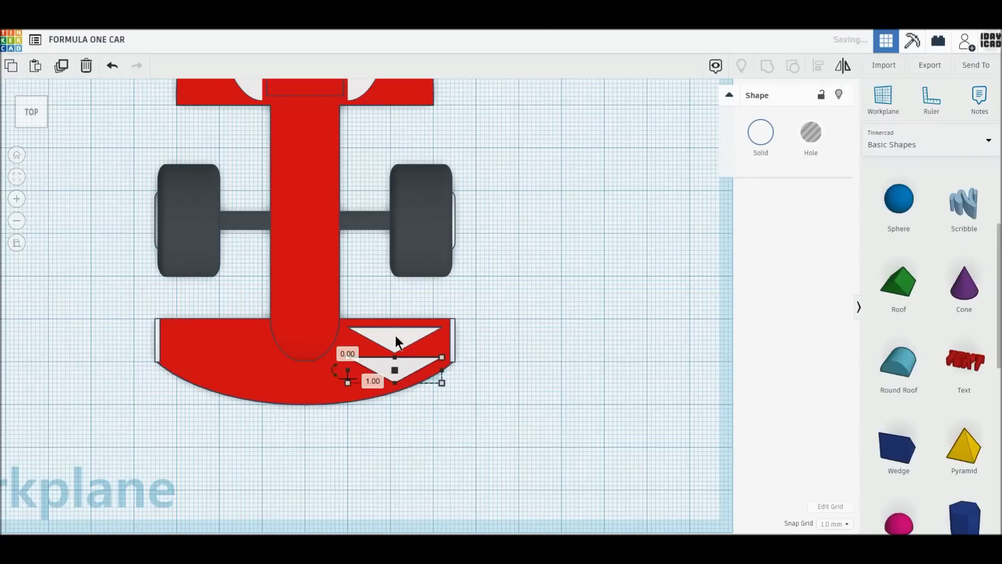
pyautogui.keyDown('shift'); pyautogui.click(396, 338); pyautogui.keyUp('shift')
pyautogui.moveTo(181, 296); pyautogui.dragTo(277, 320, button='right')
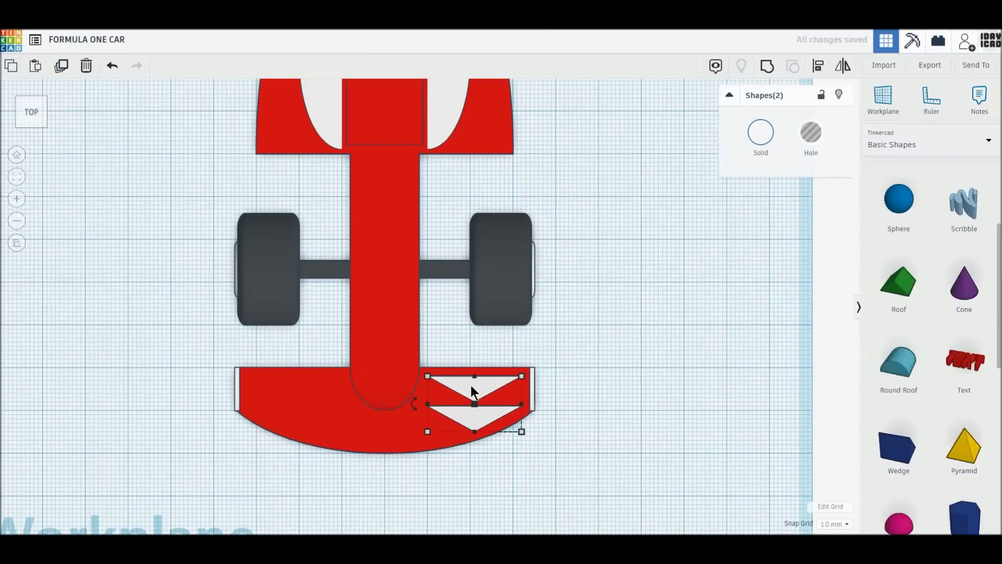
pyautogui.keyDown('alt'); pyautogui.moveTo(471, 385); pyautogui.dragTo(293, 387); pyautogui.keyUp('alt')
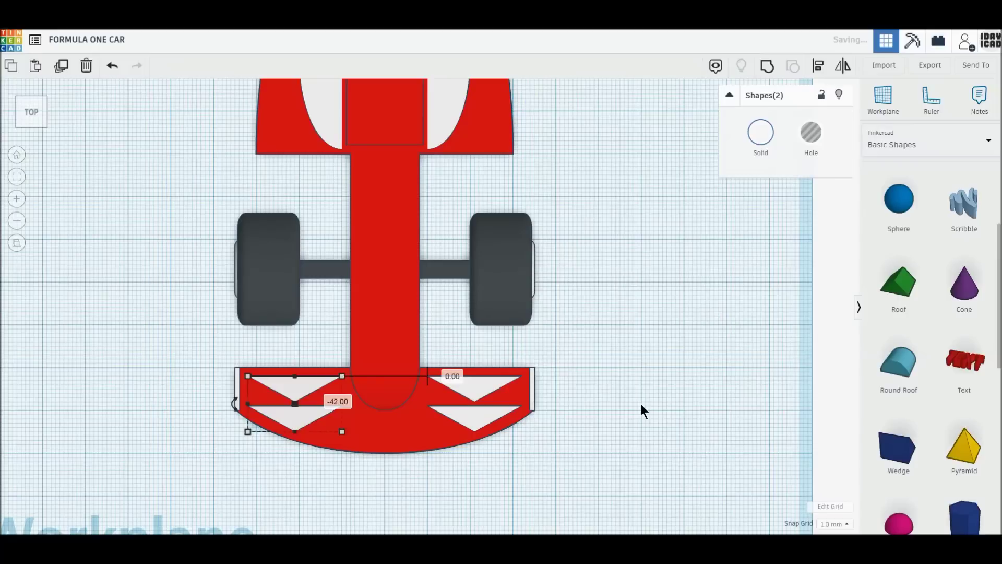
pyautogui.click(606, 428)
# Orbit around the car to inspect the finished chevrons, cockpit and rear wing
pyautogui.scroll(-4, 606, 428)
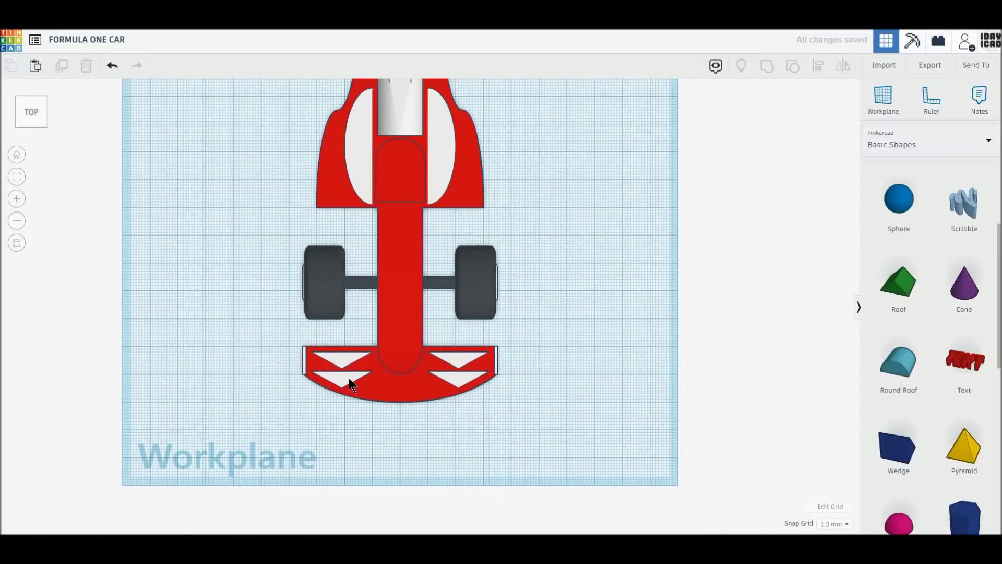
pyautogui.moveTo(546, 368); pyautogui.dragTo(546, 435, button='middle')
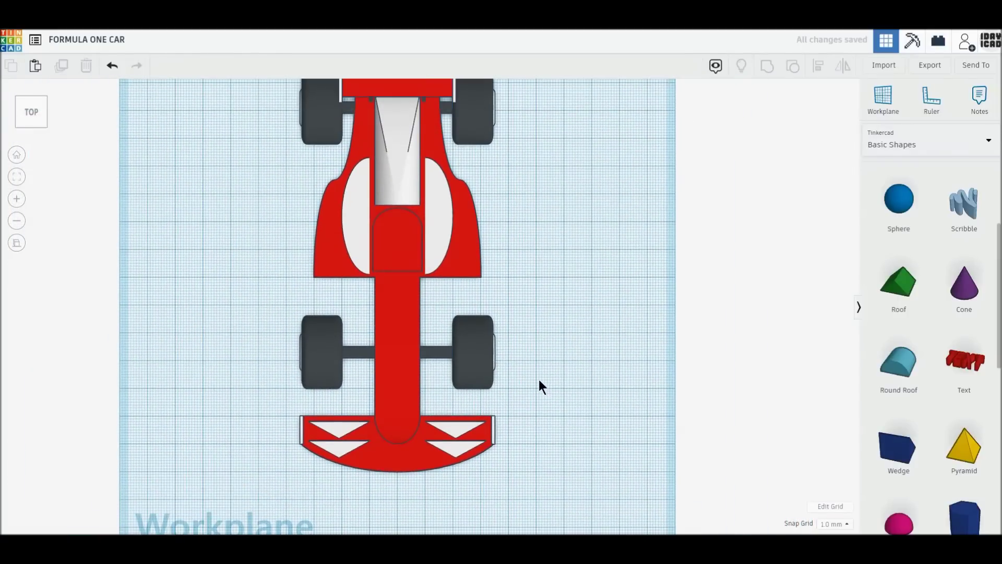
pyautogui.moveTo(609, 405)
pyautogui.mouseDown(button='right')
pyautogui.moveTo(366, 322)
pyautogui.moveTo(312, 273)
pyautogui.mouseUp(button='right')
pyautogui.moveTo(647, 394)
pyautogui.mouseDown(button='right')
pyautogui.moveTo(570, 378)
pyautogui.moveTo(532, 345)
pyautogui.moveTo(514, 288)
pyautogui.mouseUp(button='right')
pyautogui.scroll(-3, 559, 388)
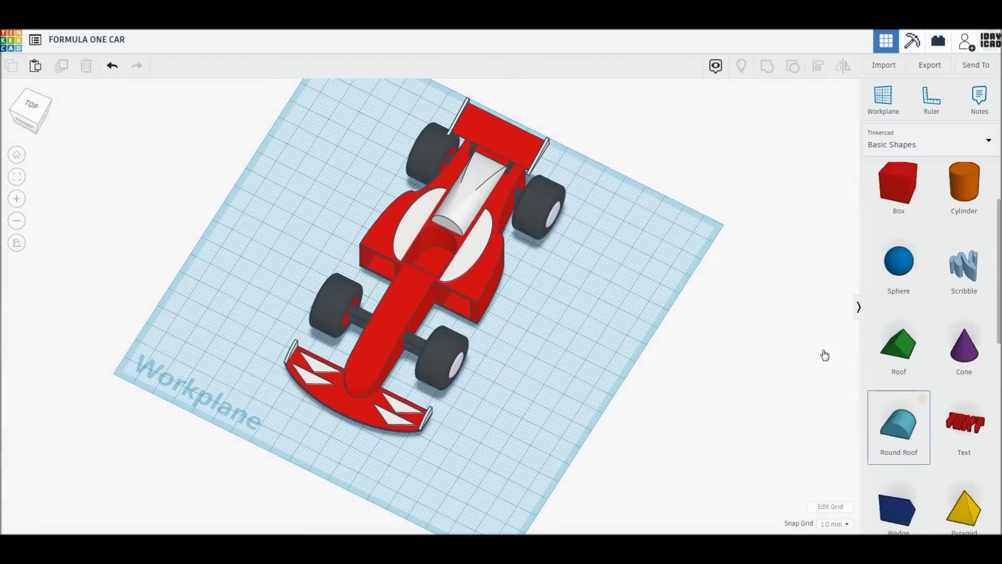
pyautogui.moveTo(597, 405)
pyautogui.mouseDown(button='right')
pyautogui.moveTo(235, 361)
pyautogui.moveTo(509, 366)
pyautogui.mouseUp(button='right')
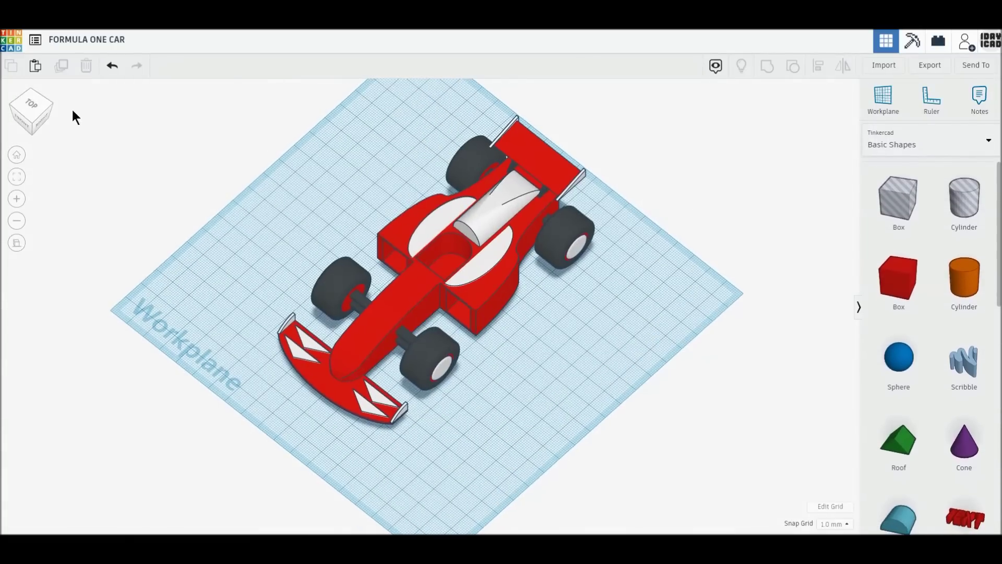
pyautogui.click(40, 98)
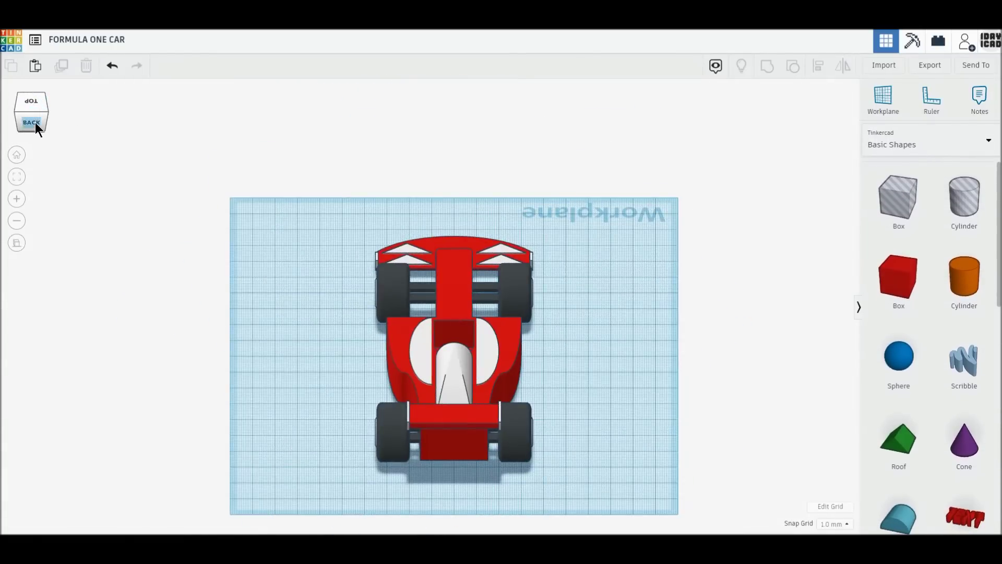
# From the rear view, add a box beside the car, then undo the misplaced box
pyautogui.click(36, 122)
pyautogui.moveTo(792, 304); pyautogui.dragTo(471, 316)
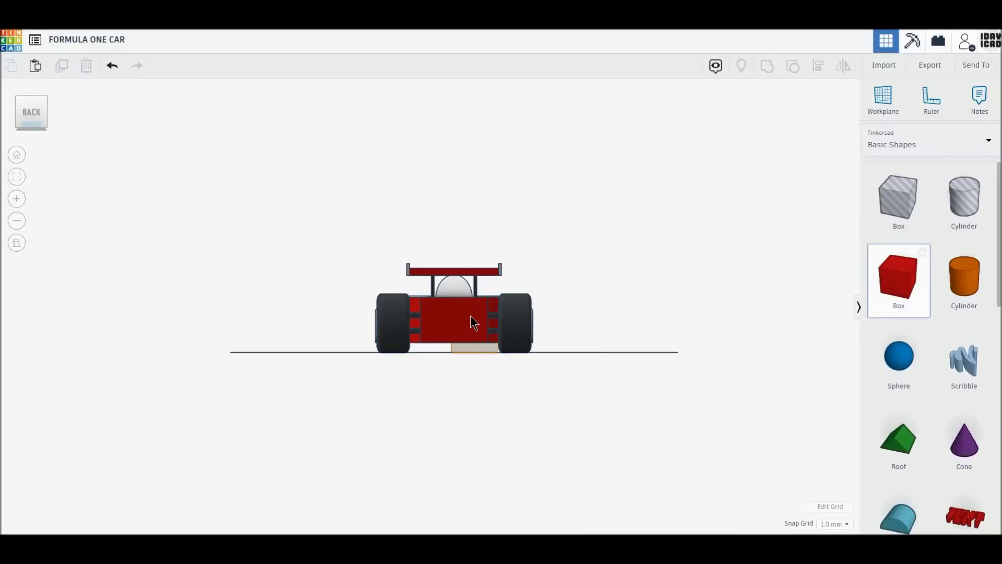
pyautogui.moveTo(382, 359); pyautogui.dragTo(338, 340)
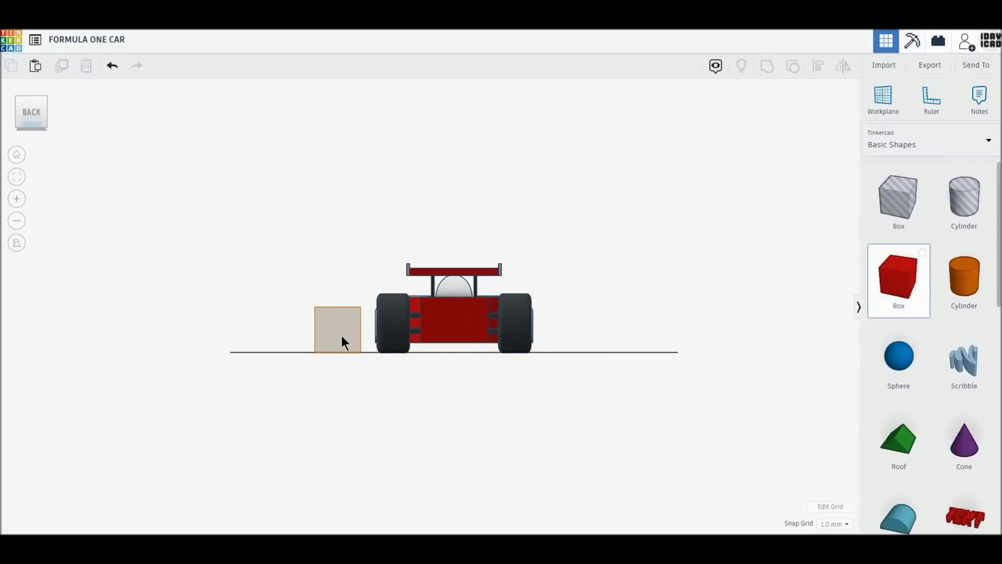
pyautogui.hotkey('ctrl', 'z')
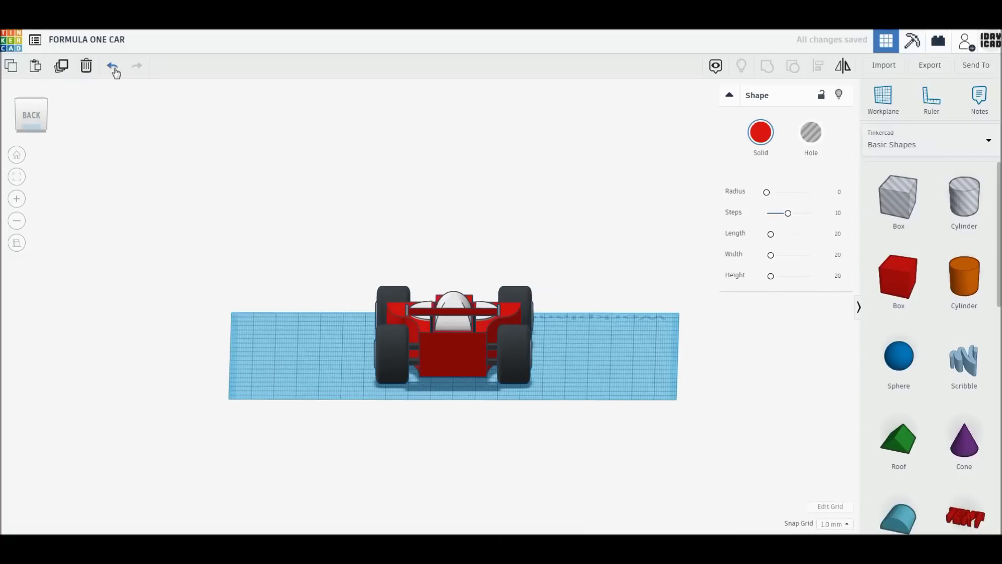
pyautogui.click(700, 294)
# Drop a shortened, raised orange box with corner radius 2 onto the car's rear
pyautogui.moveTo(889, 309); pyautogui.dragTo(454, 388)
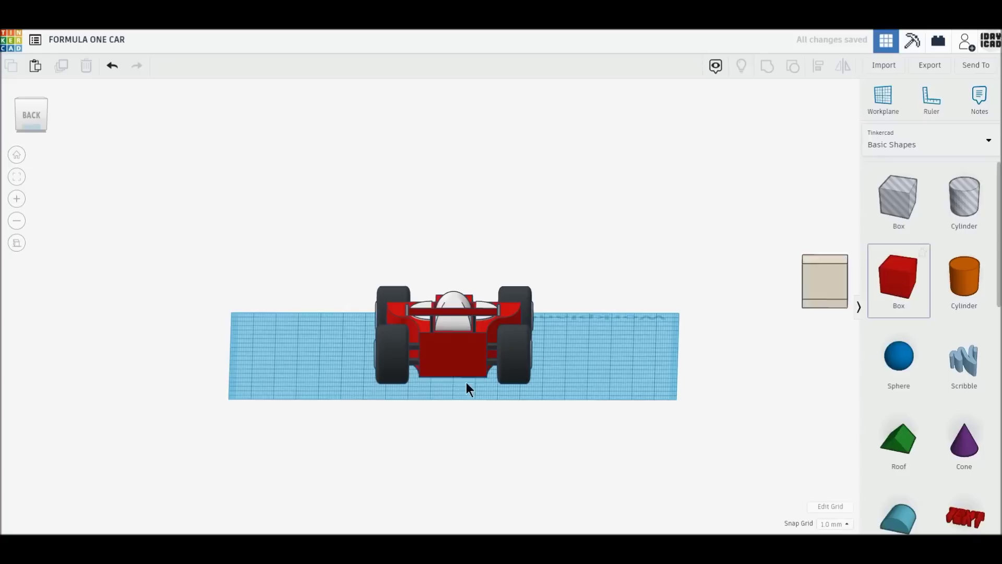
pyautogui.moveTo(453, 345); pyautogui.dragTo(456, 375)
pyautogui.click(831, 191)
pyautogui.write('2')
pyautogui.press('Return')
pyautogui.click(760, 132)
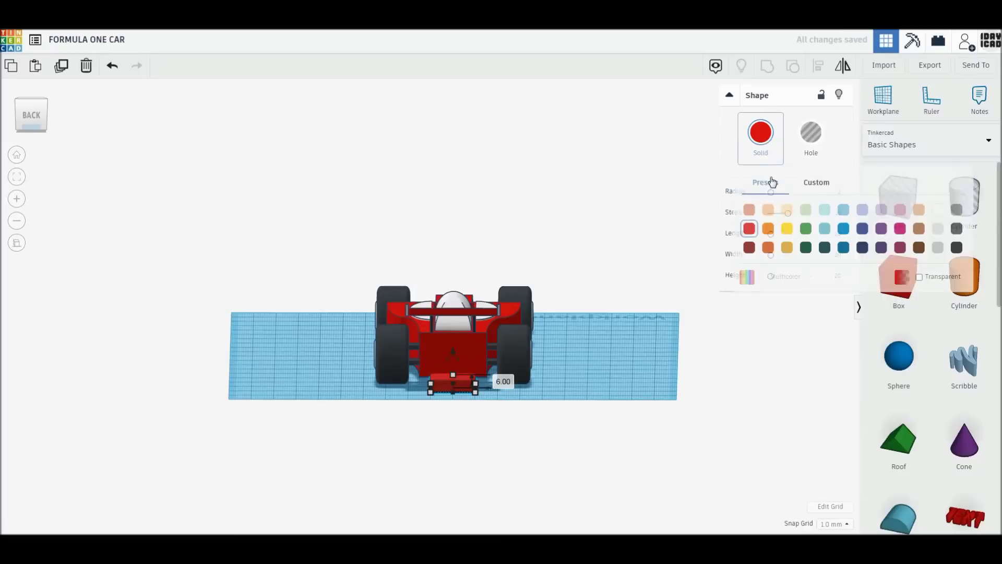
pyautogui.click(767, 227)
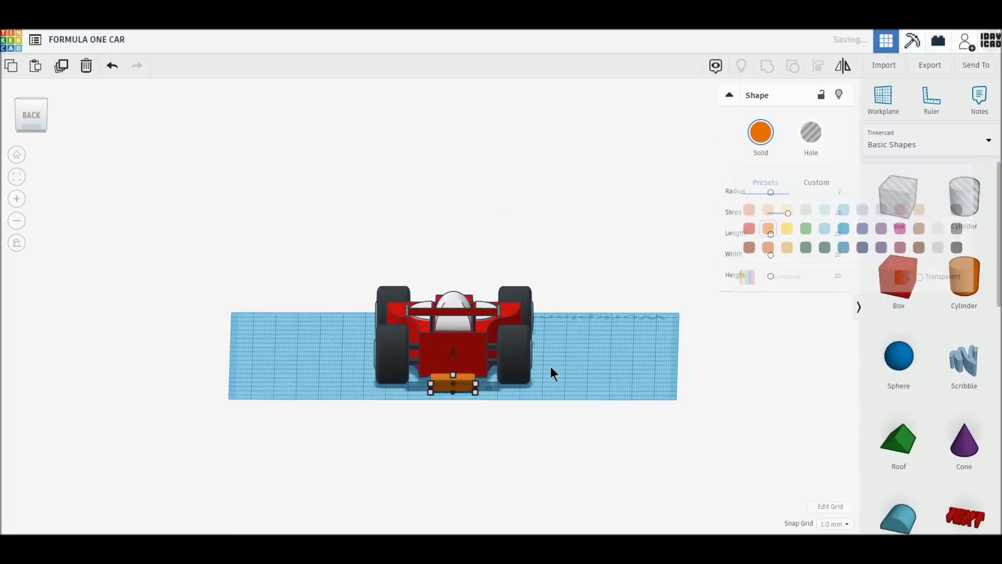
pyautogui.moveTo(452, 353); pyautogui.dragTo(453, 337)
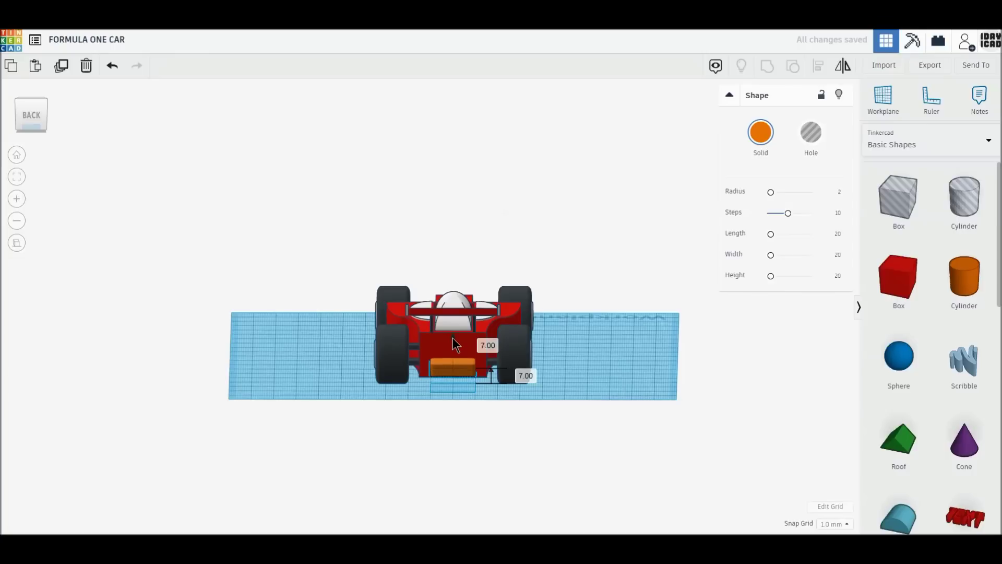
# Resize the orange light to 21 mm wide, centre it on the rear panel, and select all parts
pyautogui.click(27, 107)
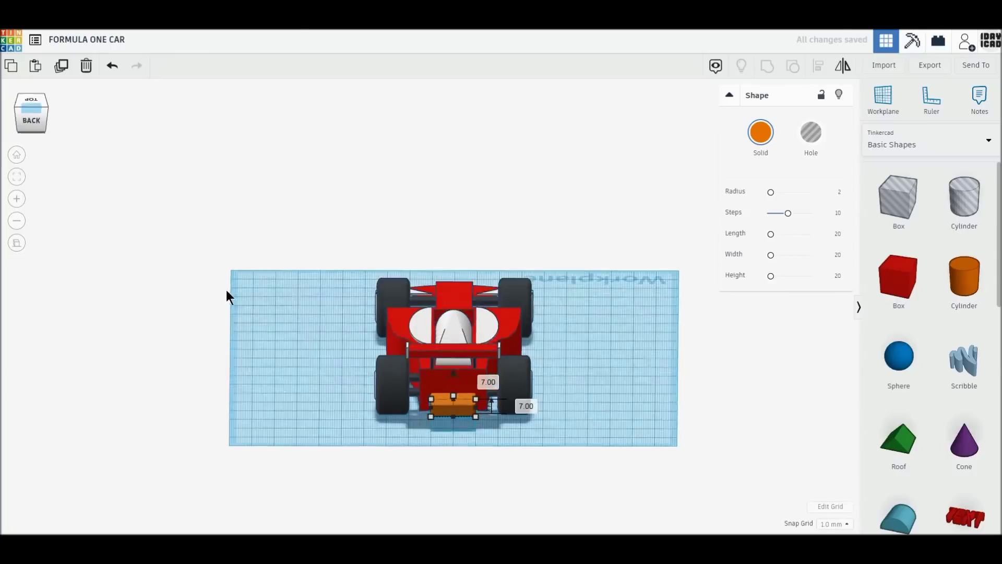
pyautogui.scroll(5, 447, 389)
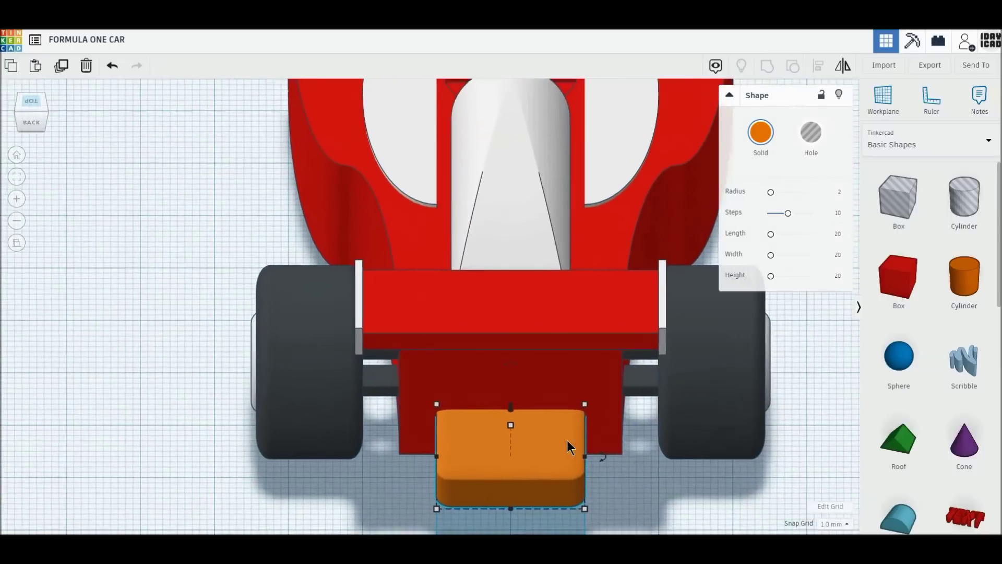
pyautogui.scroll(3, 470, 365)
pyautogui.moveTo(496, 432)
pyautogui.mouseDown()
pyautogui.moveTo(480, 368)
pyautogui.moveTo(495, 378)
pyautogui.mouseUp()
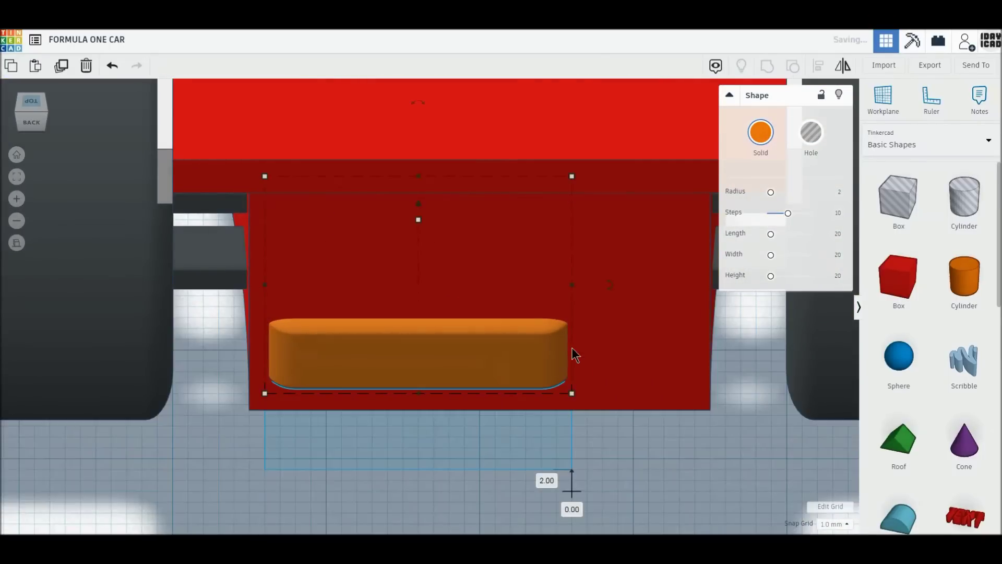
pyautogui.moveTo(572, 285); pyautogui.dragTo(699, 287)
pyautogui.scroll(-3, 647, 454)
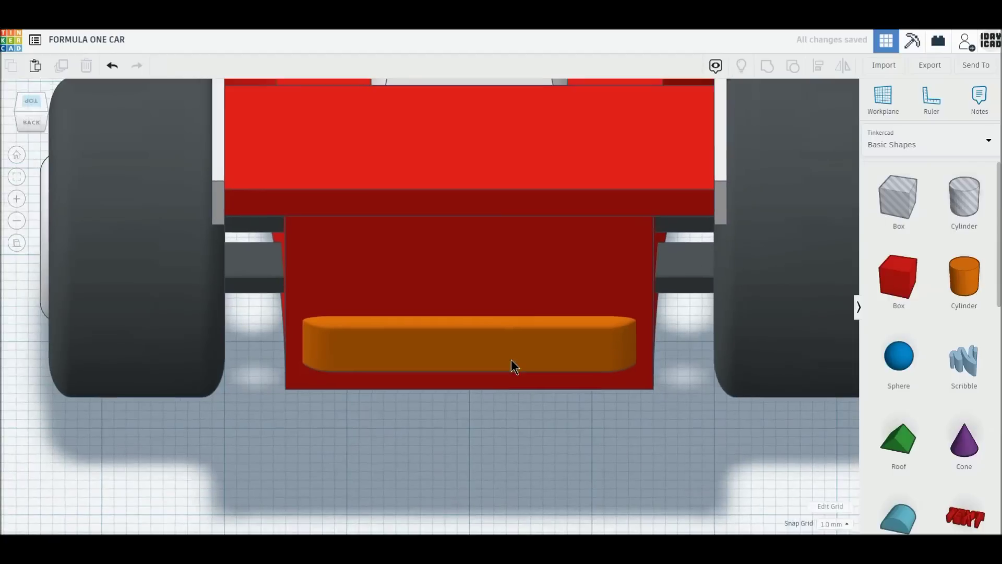
pyautogui.moveTo(301, 289); pyautogui.dragTo(398, 290)
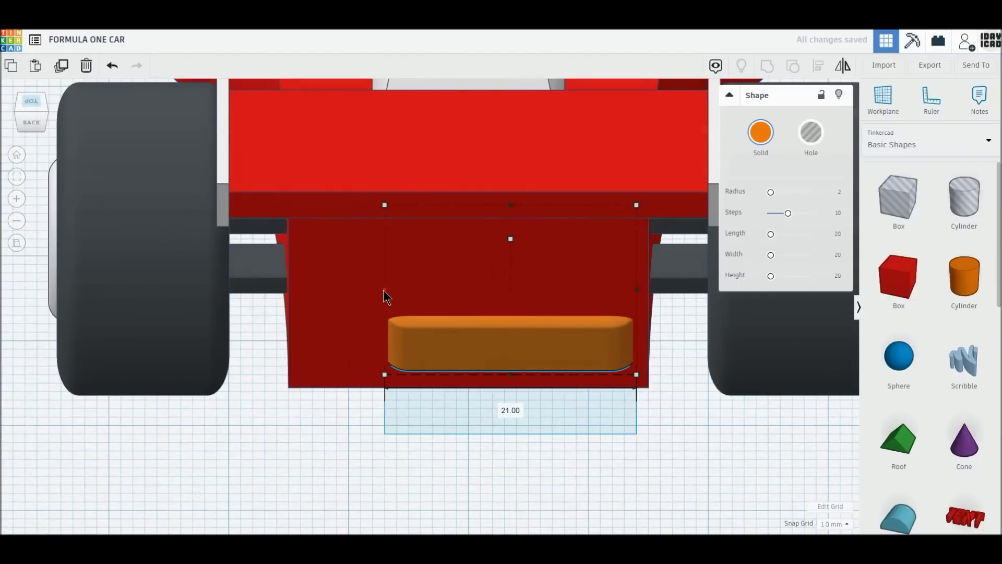
pyautogui.moveTo(522, 351); pyautogui.dragTo(472, 356)
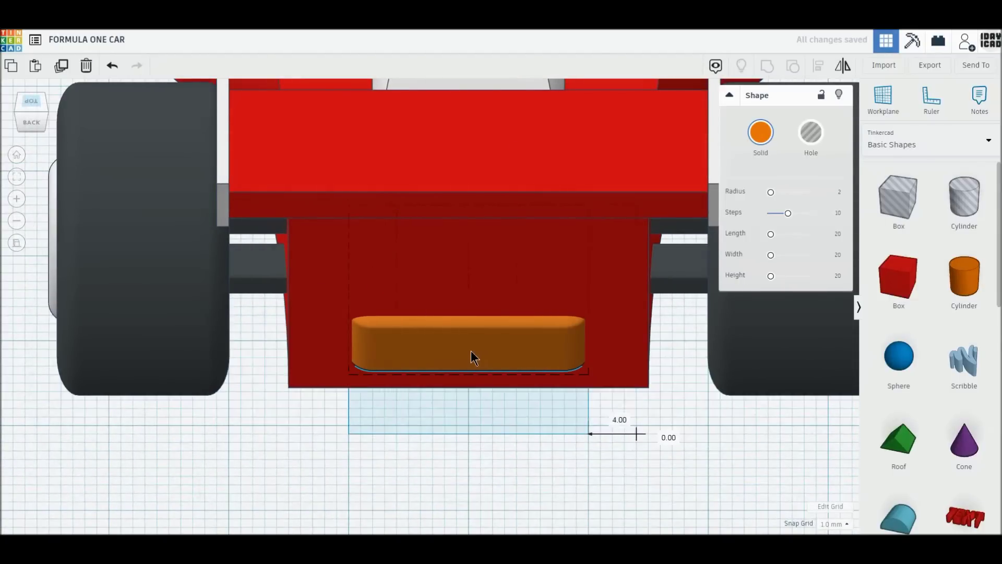
pyautogui.click(433, 435)
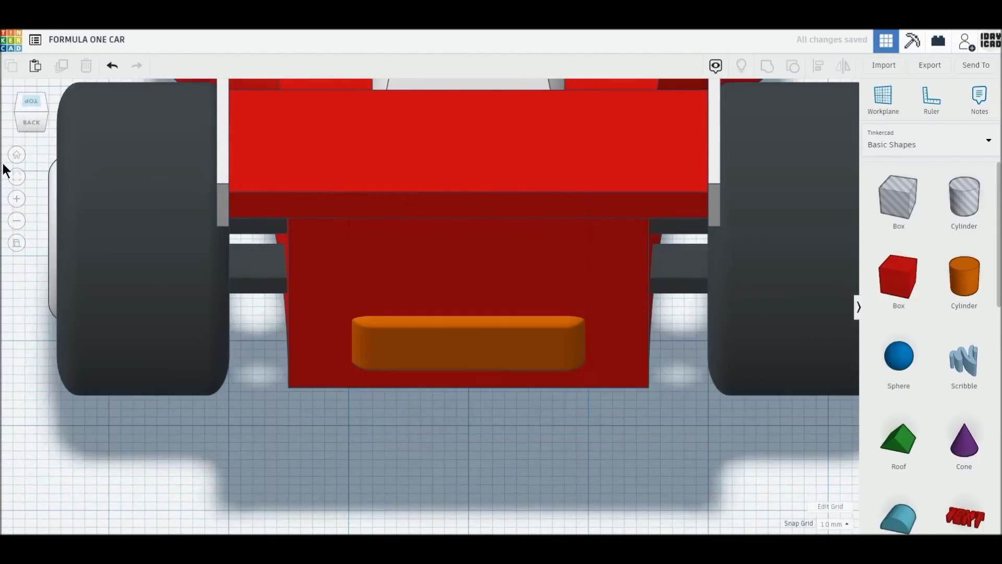
pyautogui.click(15, 156)
pyautogui.moveTo(214, 124); pyautogui.dragTo(621, 418)
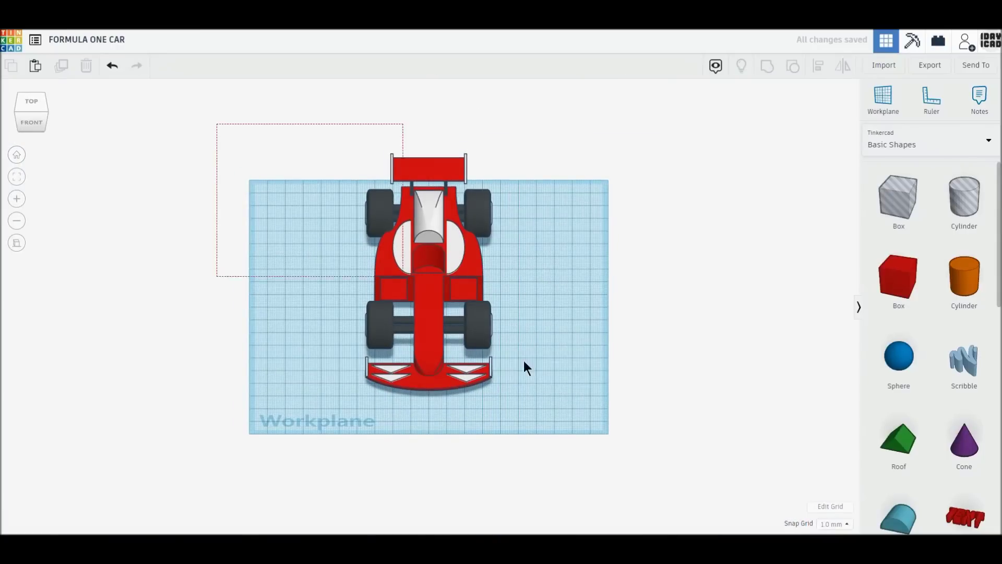
# Rotate all 17 car parts 45° together and view the car in perspective
pyautogui.press('f')
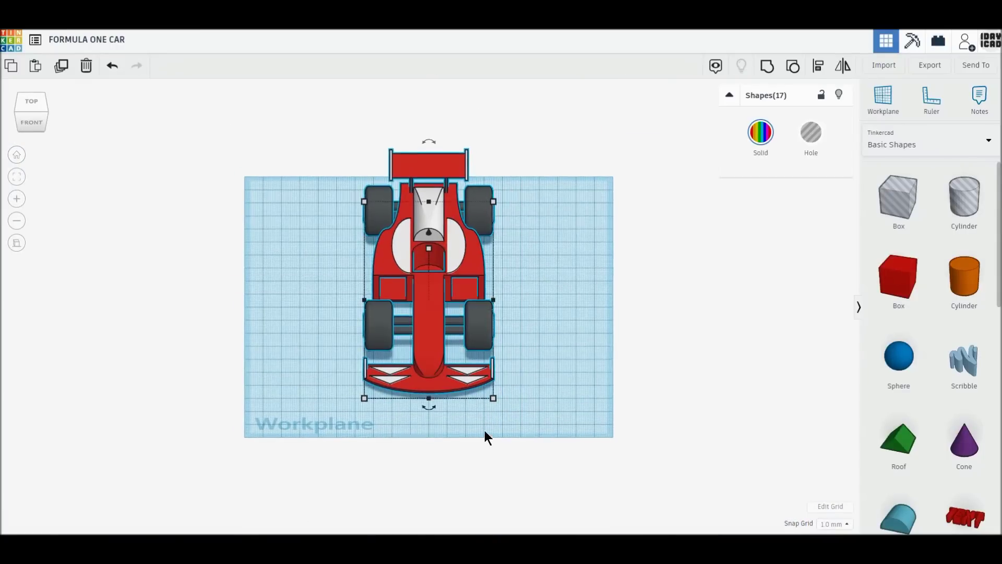
pyautogui.click(13, 248)
pyautogui.moveTo(429, 465); pyautogui.dragTo(296, 406)
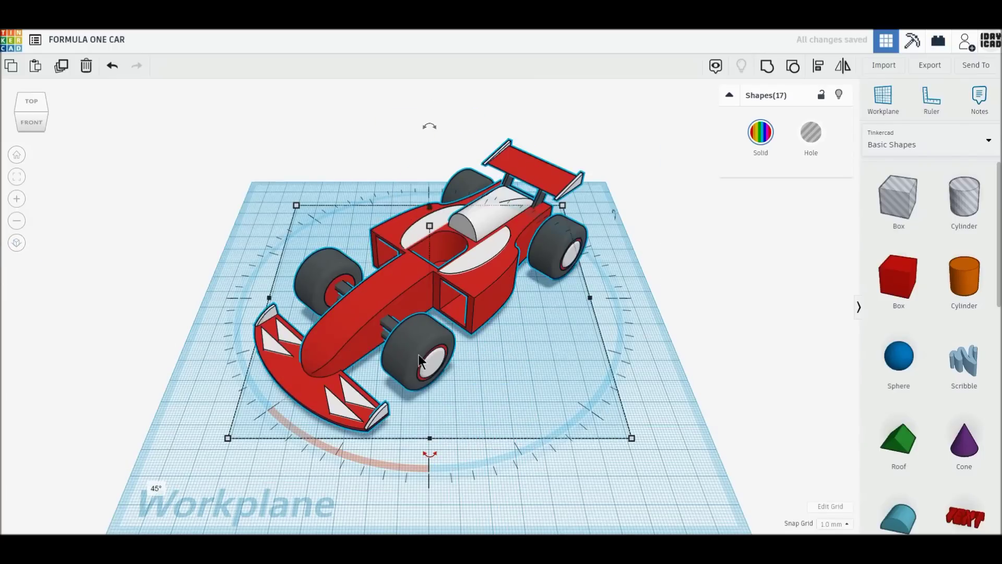
pyautogui.click(19, 158)
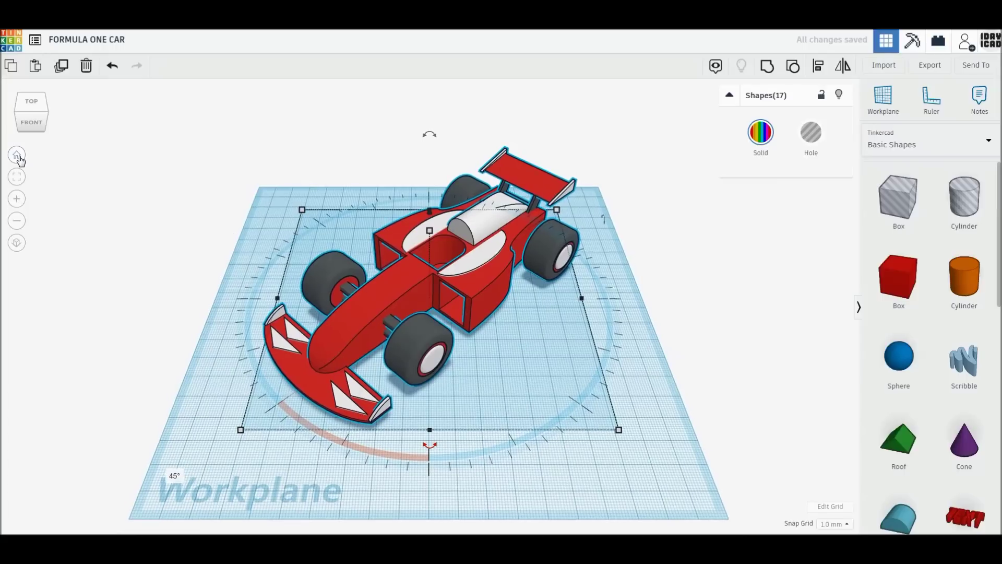
pyautogui.click(189, 360)
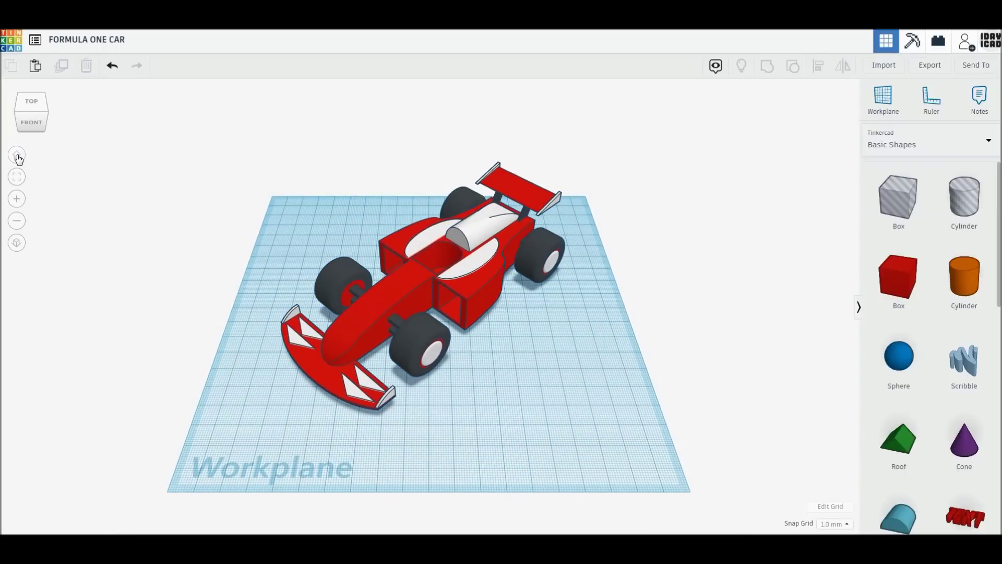
pyautogui.scroll(3, 128, 356)
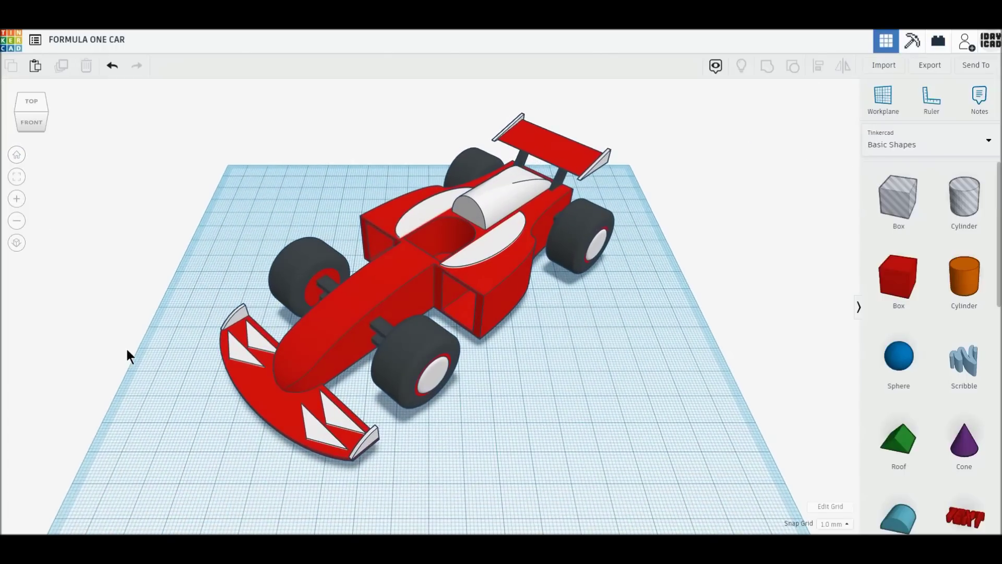